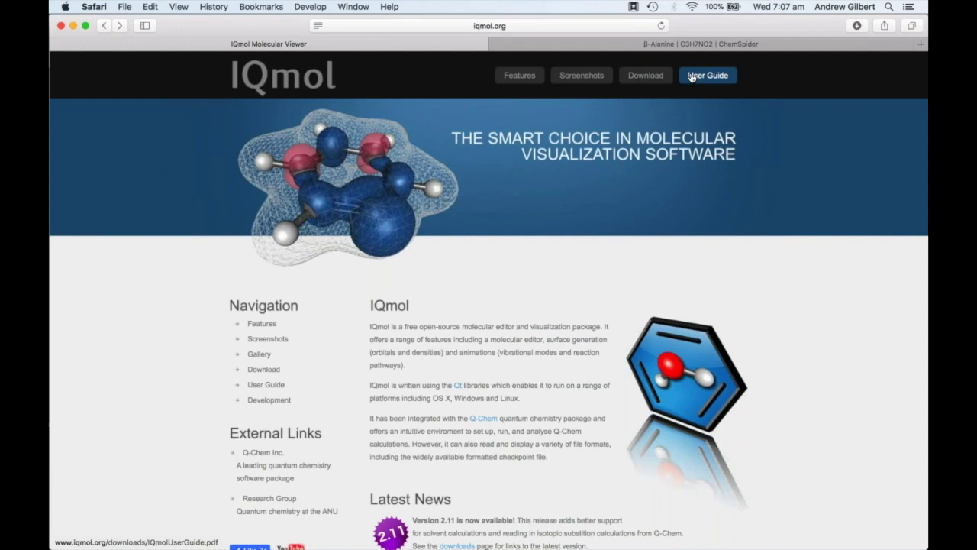
Switch to IQmol and place a single carbon atom in the empty workspace
{"action": "key", "text": "super"}
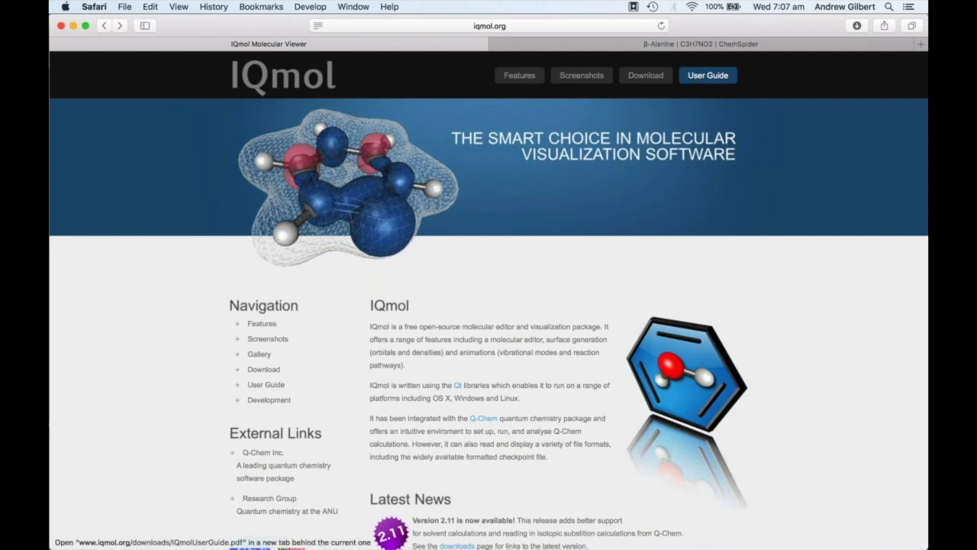
{"action": "key", "text": "super+Tab"}
{"action": "key", "text": "super+Tab"}
{"action": "key", "text": "super+Tab"}
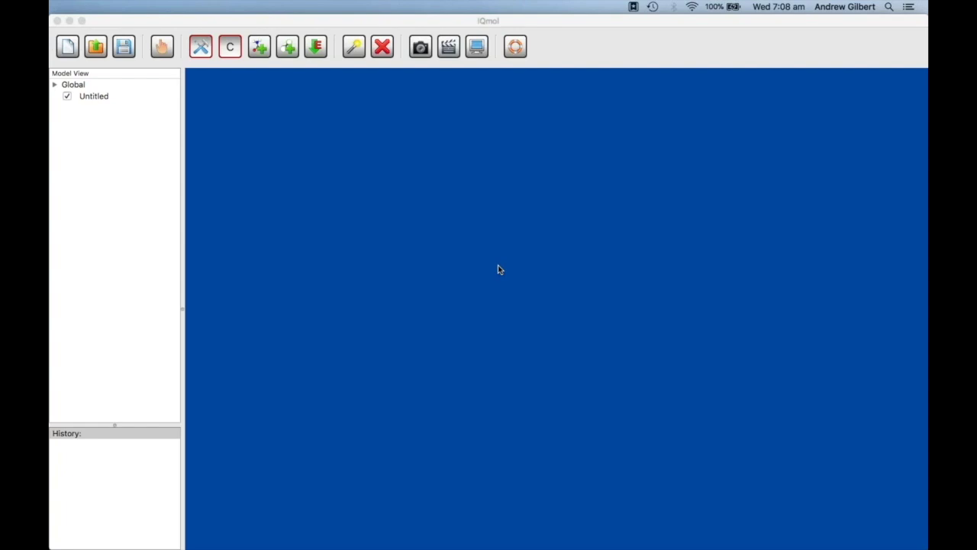
{"action": "left_click", "coordinate": [231, 47]}
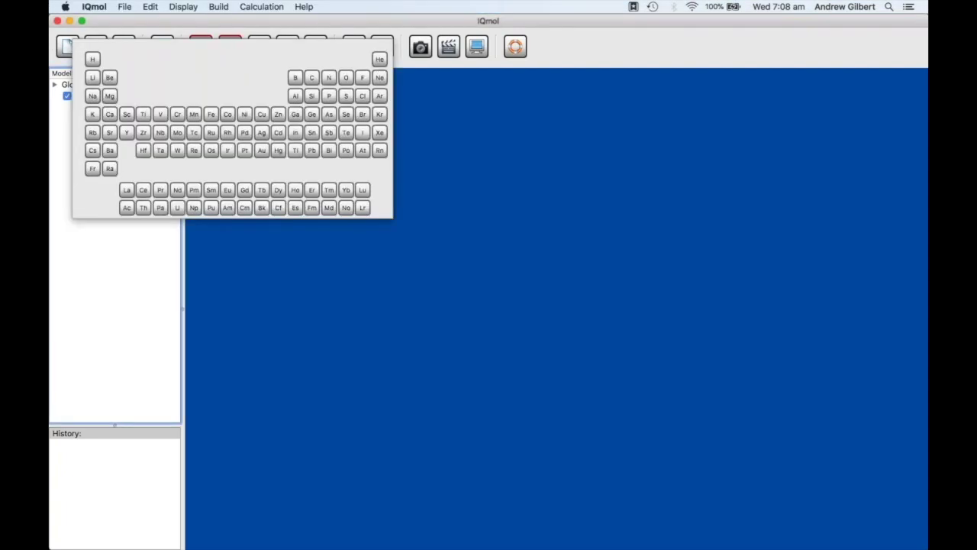
{"action": "left_click", "coordinate": [311, 77]}
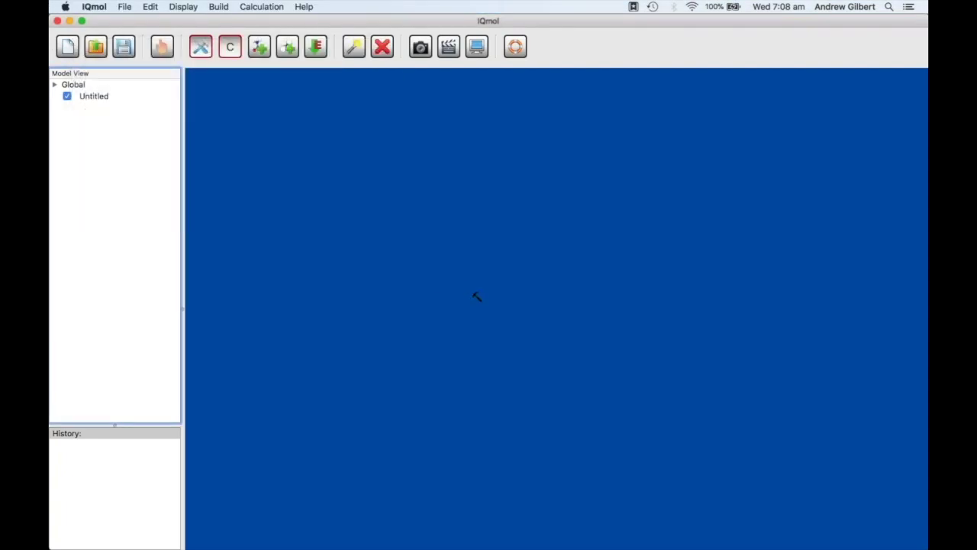
{"action": "left_click", "coordinate": [474, 295]}
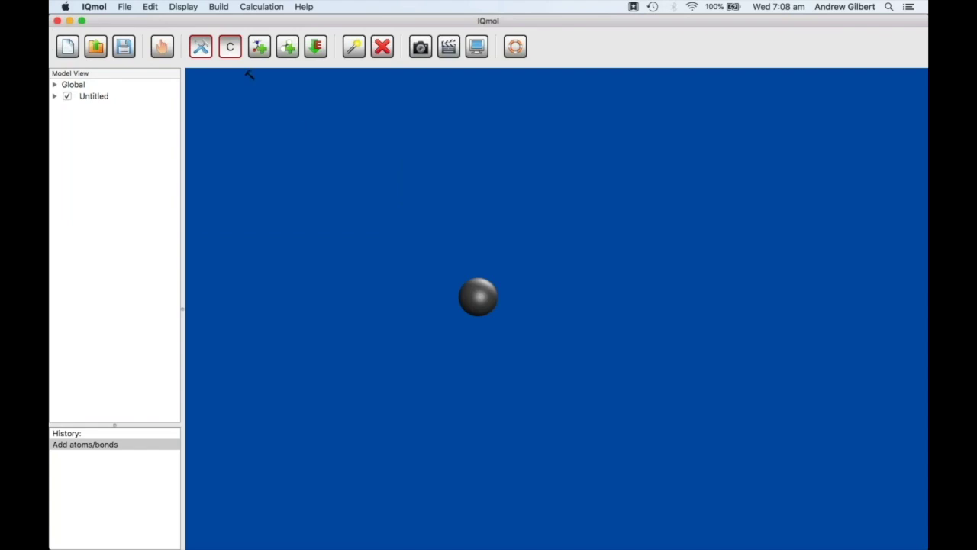
Add a nitrogen atom bonded to the carbon by a single bond
{"action": "left_click", "coordinate": [230, 47]}
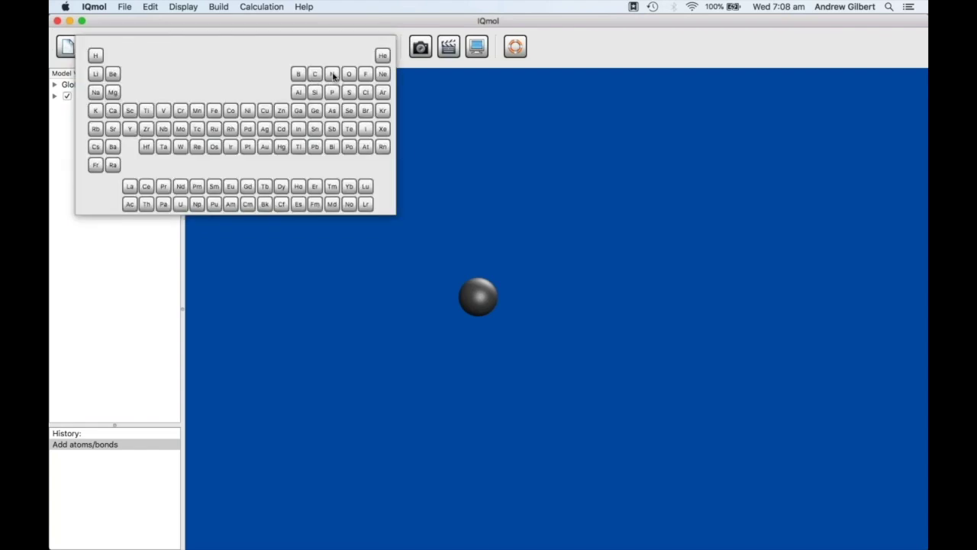
{"action": "left_click", "coordinate": [332, 74]}
{"action": "left_click_drag", "start_coordinate": [486, 297], "coordinate": [553, 296]}
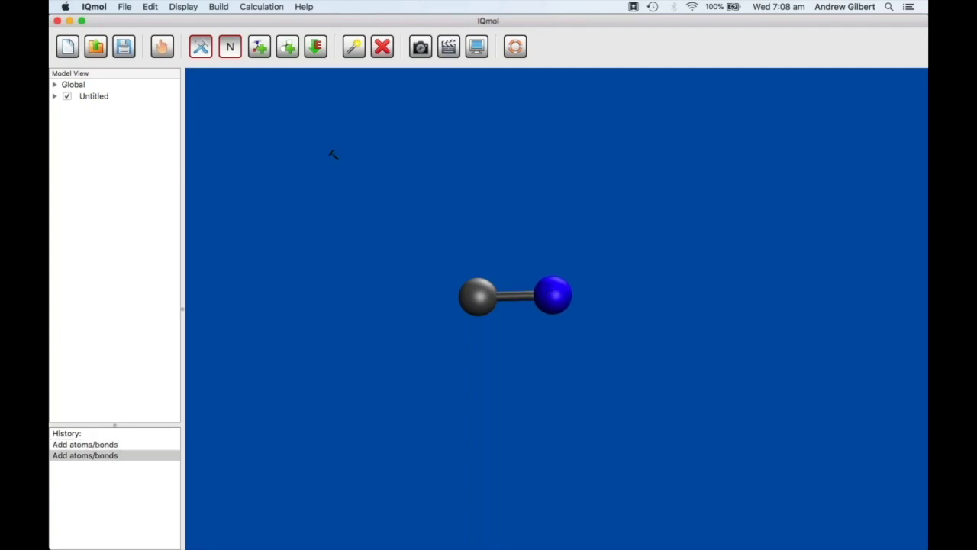
Attach an oxygen atom to the carbon and raise the carbon–oxygen bond to a double bond
{"action": "left_click", "coordinate": [233, 49]}
{"action": "left_click", "coordinate": [349, 74]}
{"action": "left_click_drag", "start_coordinate": [471, 298], "coordinate": [441, 338]}
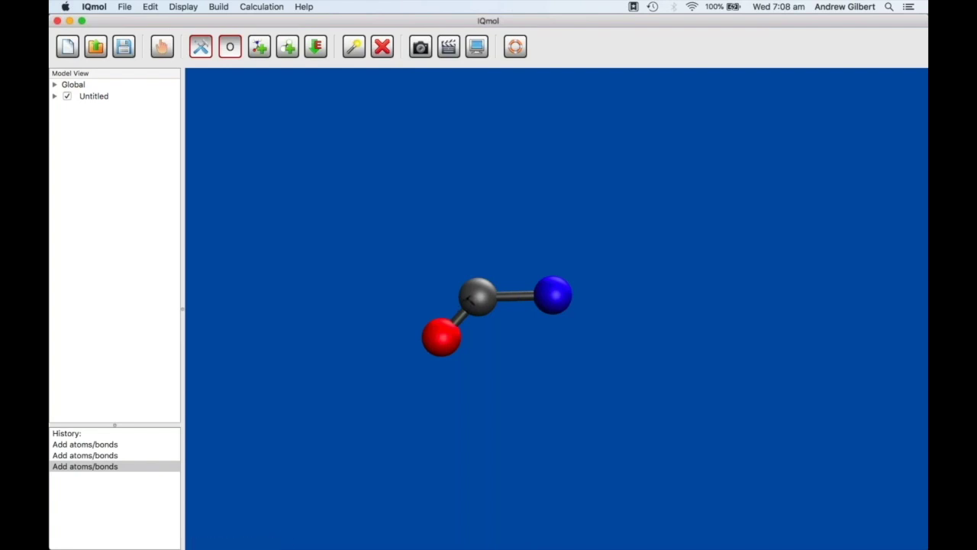
{"action": "left_click", "coordinate": [465, 307]}
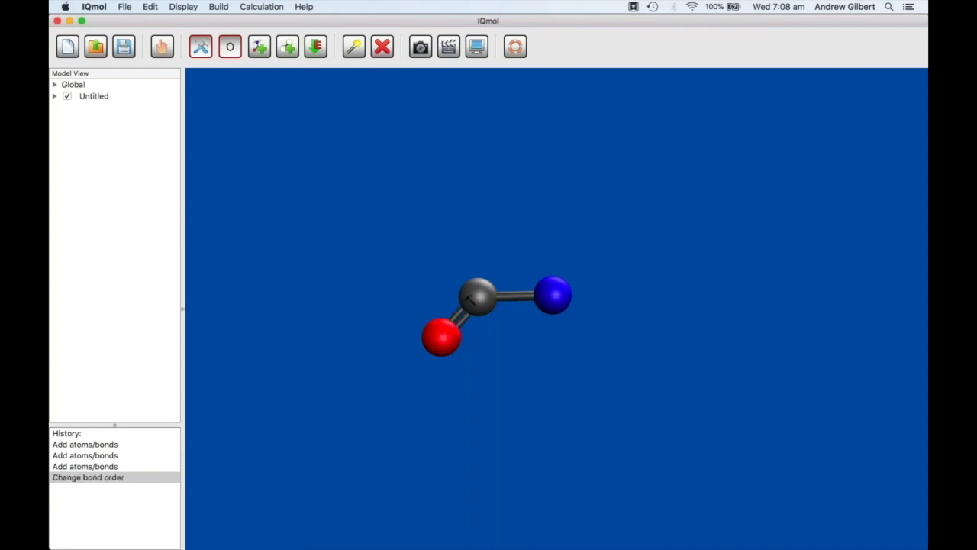
Fill the open valencies with hydrogens and minimize the energy of the structure
{"action": "left_click", "coordinate": [288, 48]}
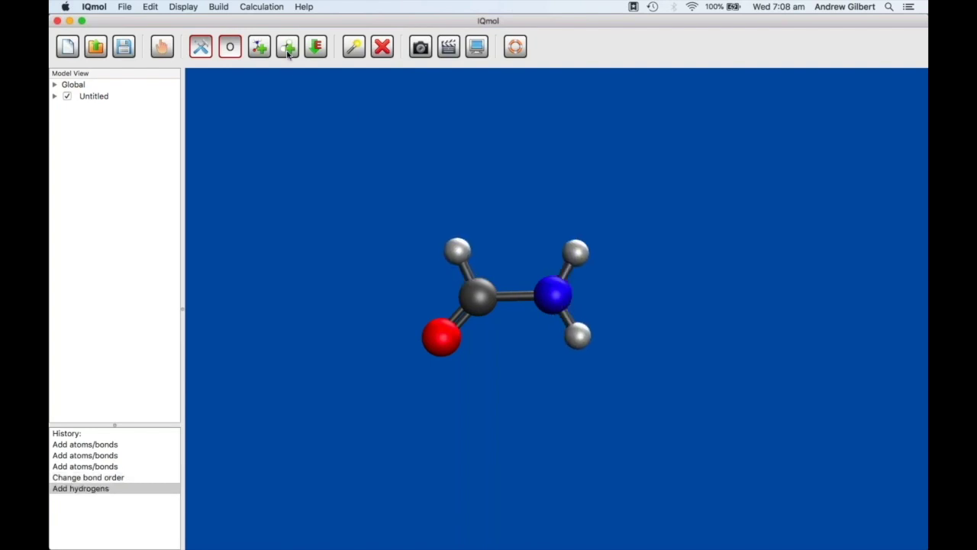
{"action": "left_click", "coordinate": [315, 48]}
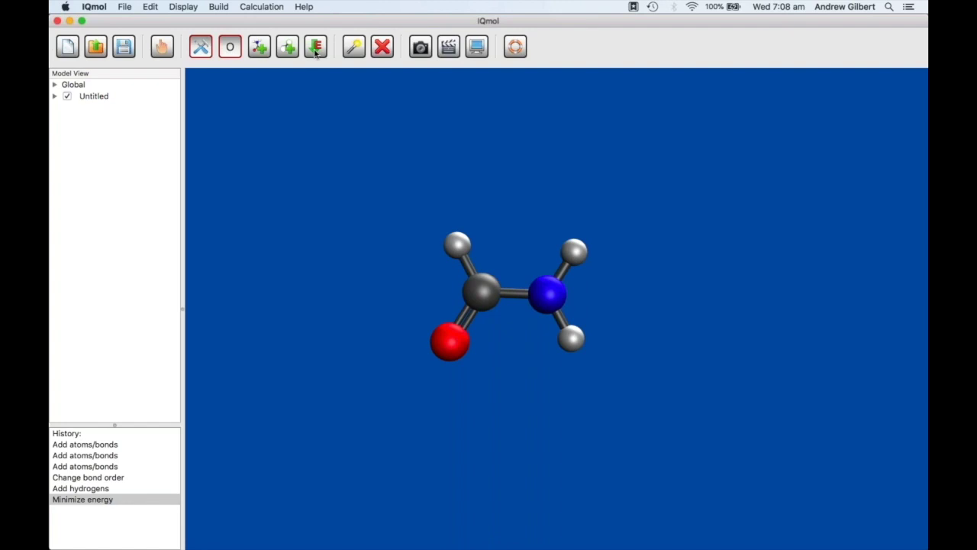
Symmetrize the minimized formamide molecule
{"action": "left_click", "coordinate": [238, 4]}
{"action": "mouse_move", "coordinate": [219, 6]}
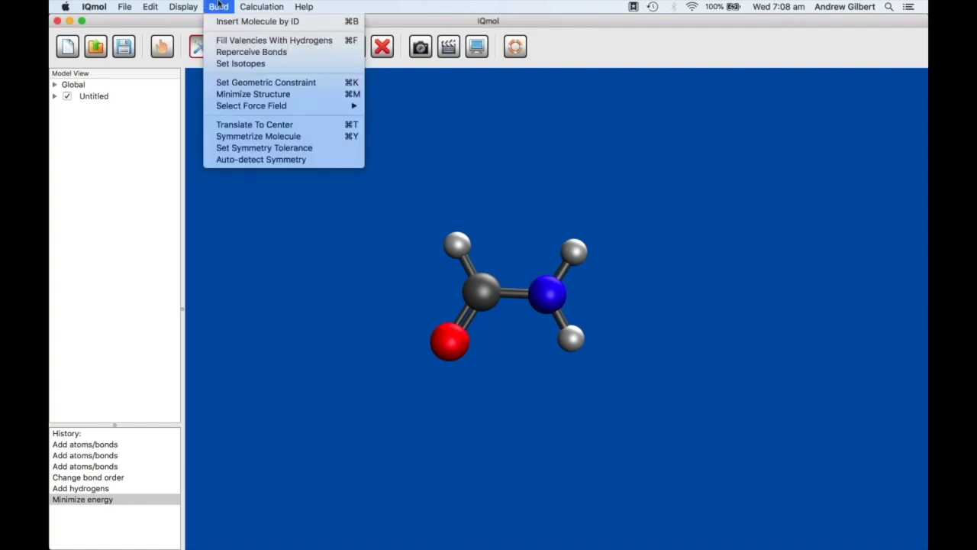
{"action": "left_click", "coordinate": [263, 136]}
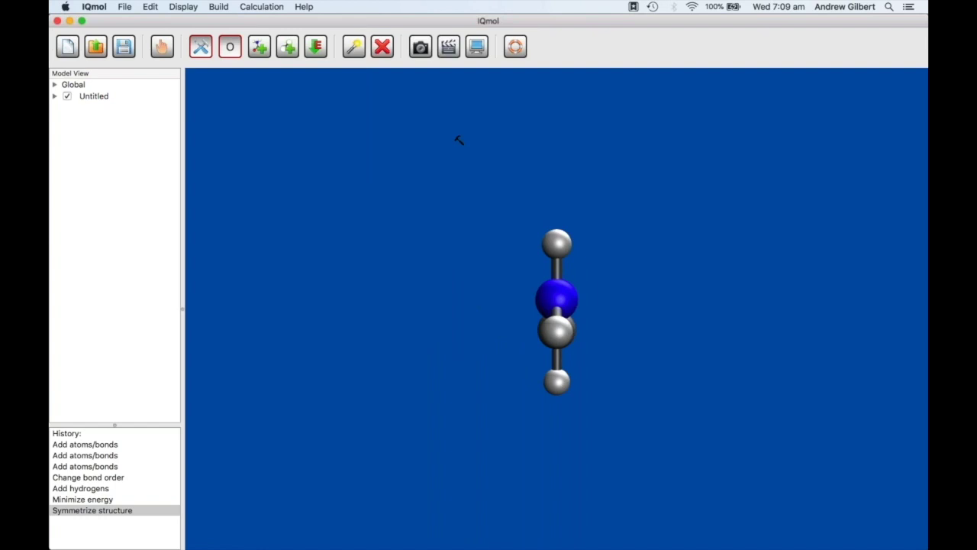
{"action": "left_click_drag", "start_coordinate": [704, 179], "coordinate": [616, 205]}
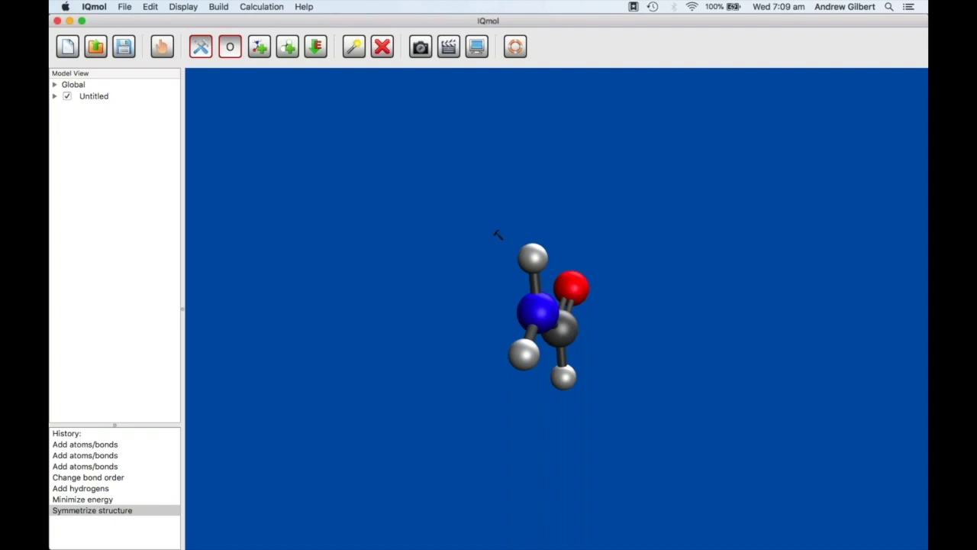
{"action": "left_click_drag", "start_coordinate": [593, 169], "coordinate": [518, 192]}
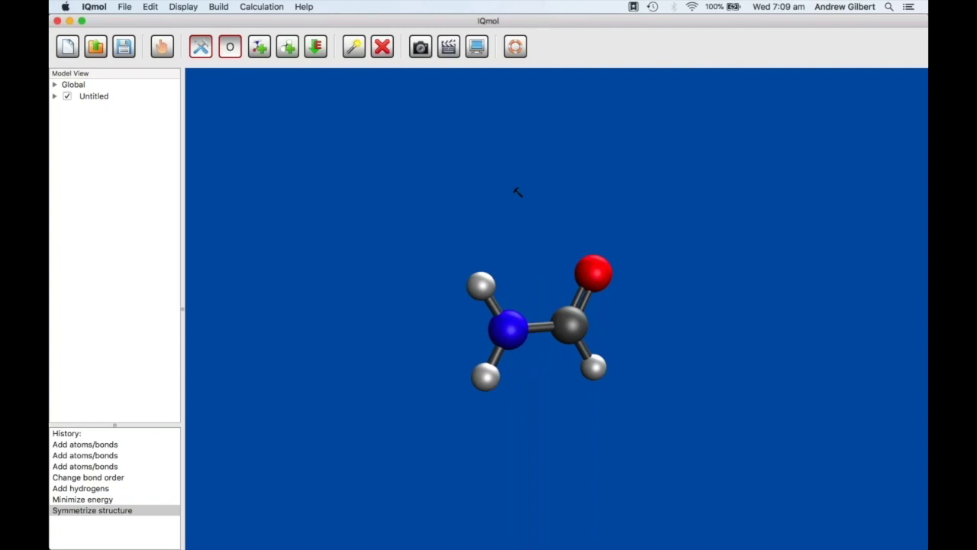
{"action": "left_click_drag", "start_coordinate": [710, 340], "coordinate": [651, 326]}
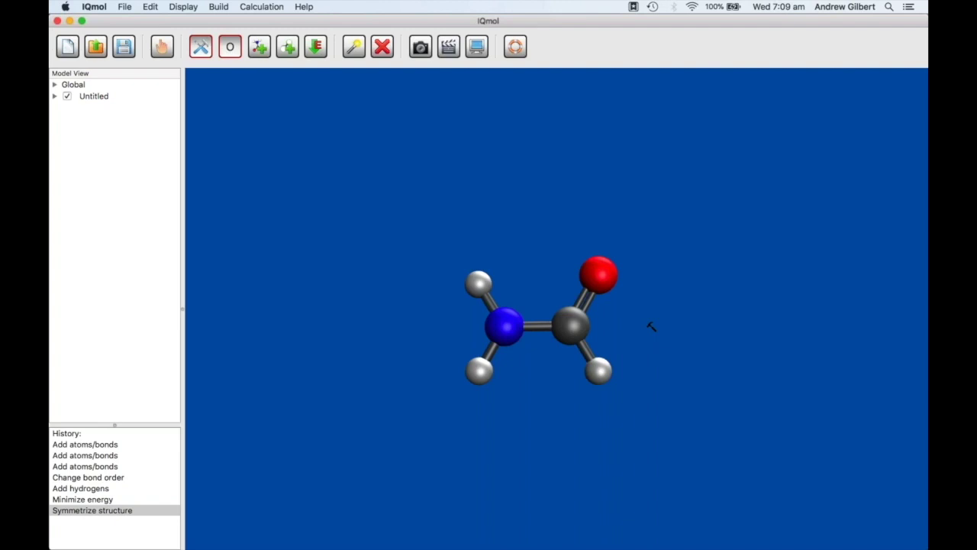
Open the Q-Chem setup for the molecule and choose TD-DFT as the energy calculation's method
{"action": "left_click", "coordinate": [260, 6]}
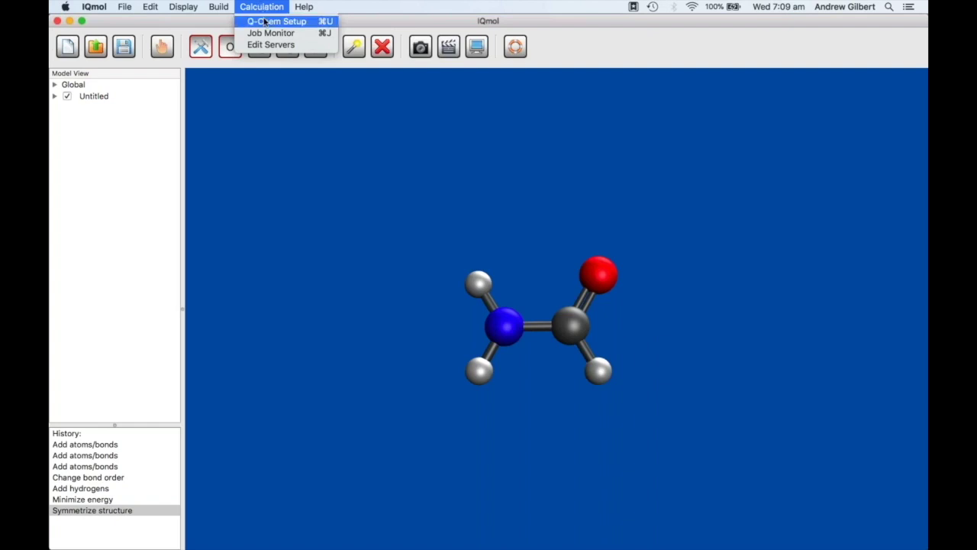
{"action": "left_click", "coordinate": [264, 21]}
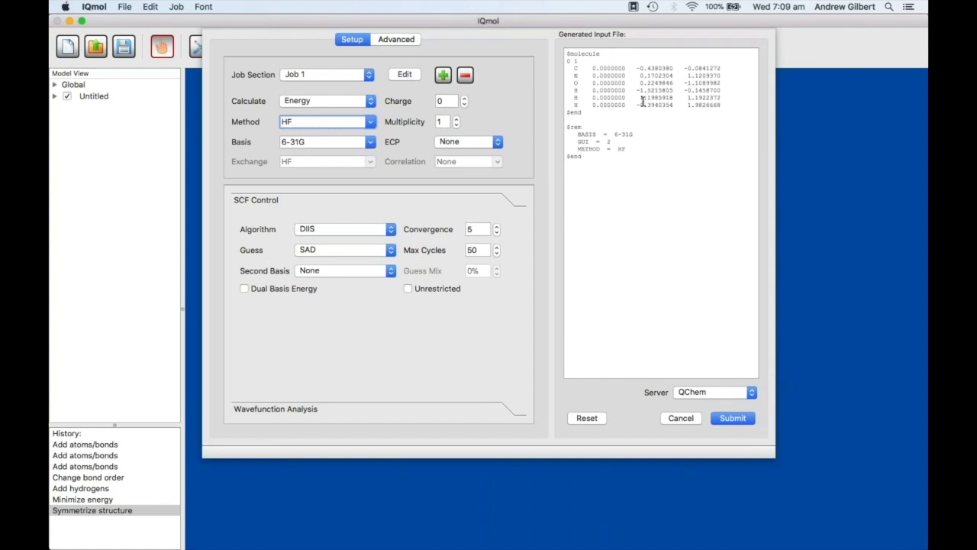
{"action": "left_click", "coordinate": [370, 124]}
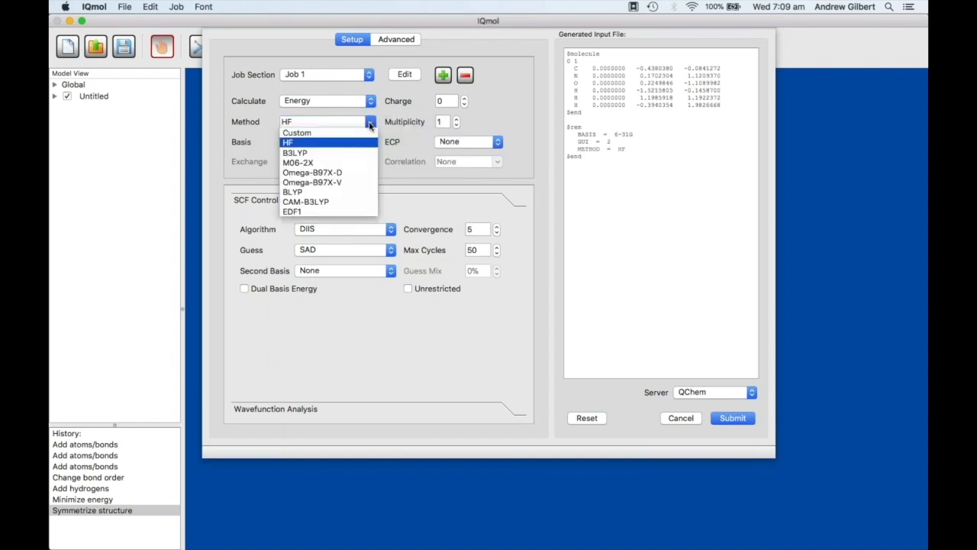
{"action": "scroll", "coordinate": [350, 168], "scroll_direction": "down", "scroll_amount": 3}
{"action": "scroll", "coordinate": [350, 170], "scroll_direction": "down", "scroll_amount": 10}
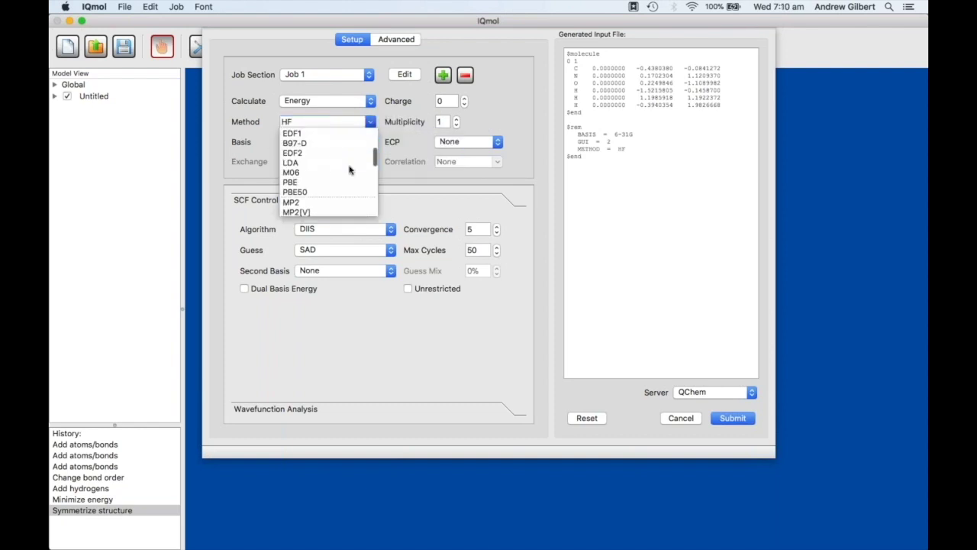
{"action": "scroll", "coordinate": [349, 169], "scroll_direction": "down", "scroll_amount": 6}
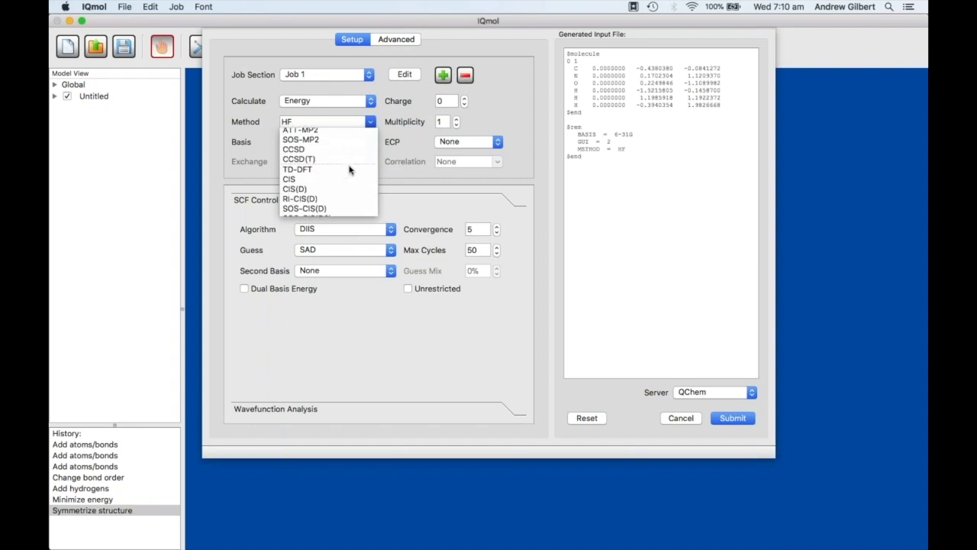
{"action": "left_click", "coordinate": [316, 170]}
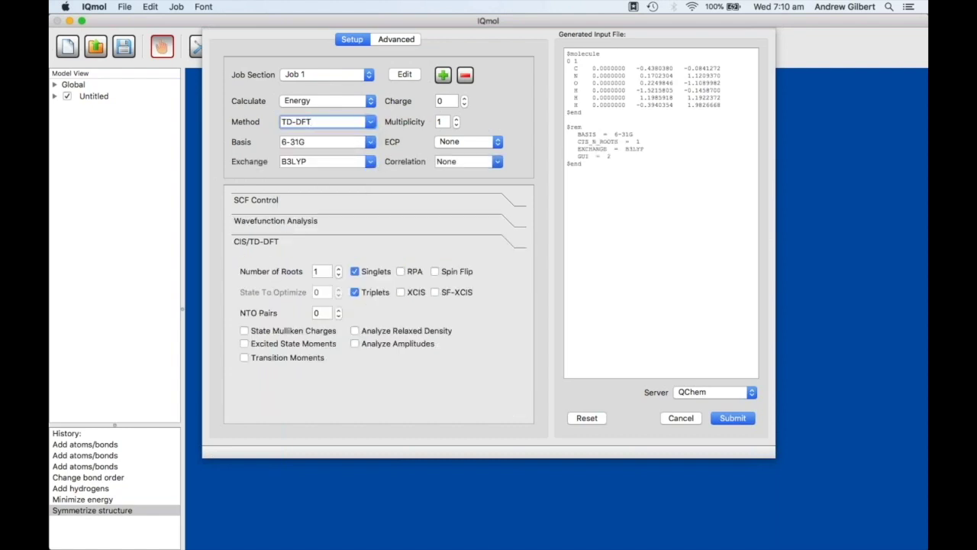
Set the basis to 6-31+G* and use B3LYP exchange with correlation None
{"action": "left_click", "coordinate": [371, 142]}
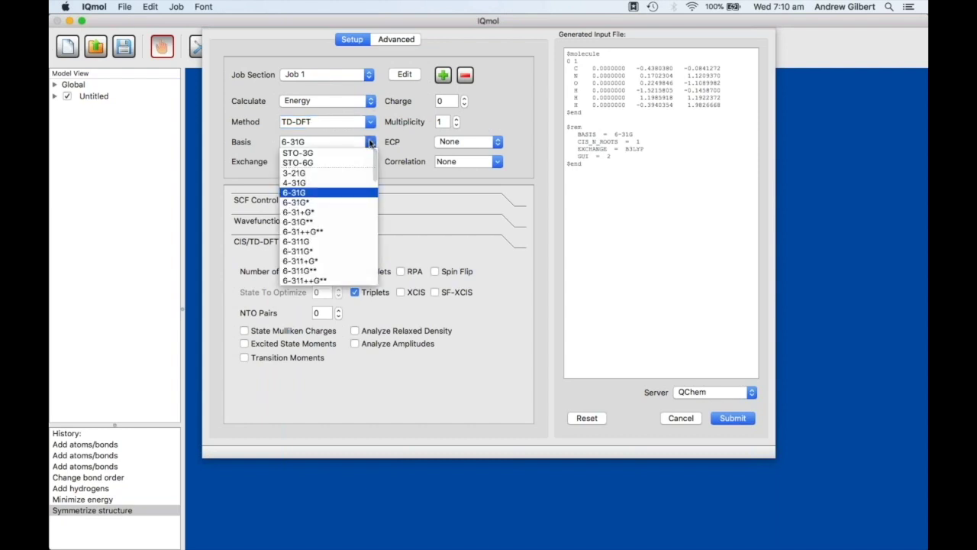
{"action": "left_click", "coordinate": [356, 218]}
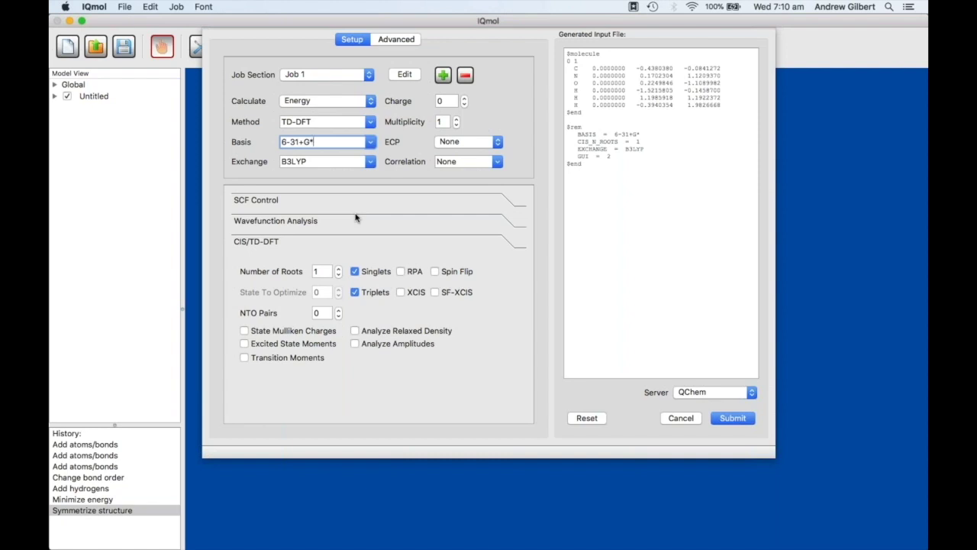
{"action": "left_click", "coordinate": [370, 162]}
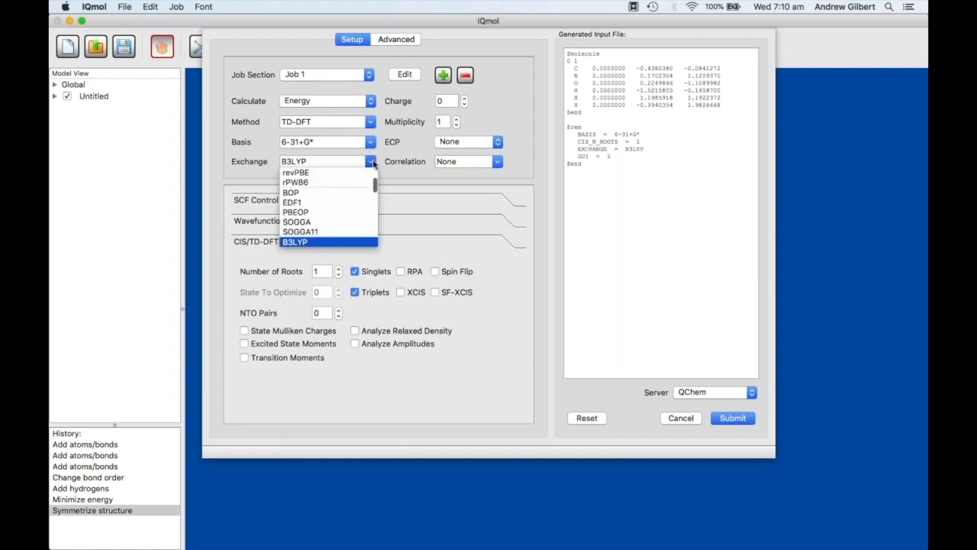
{"action": "left_click", "coordinate": [320, 241]}
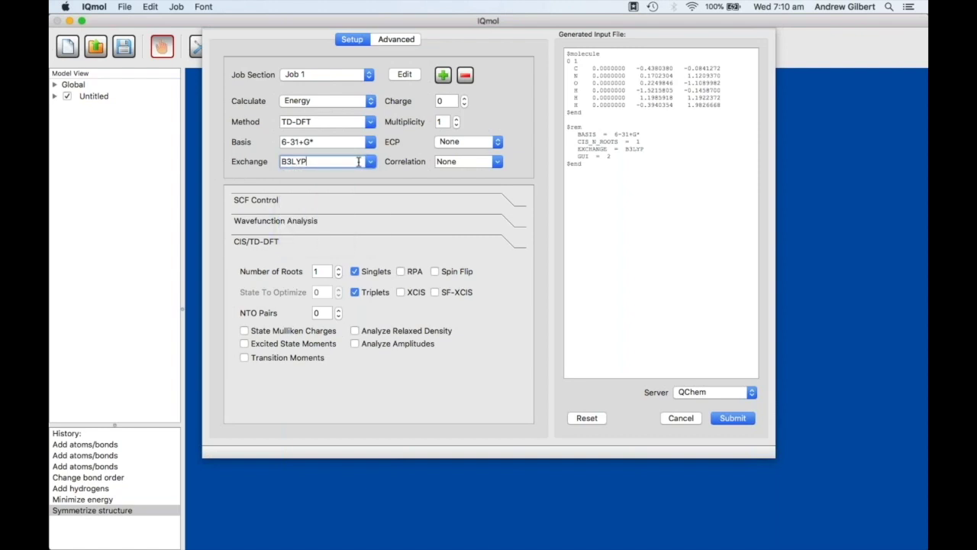
{"action": "left_click", "coordinate": [498, 163]}
{"action": "left_click", "coordinate": [522, 161]}
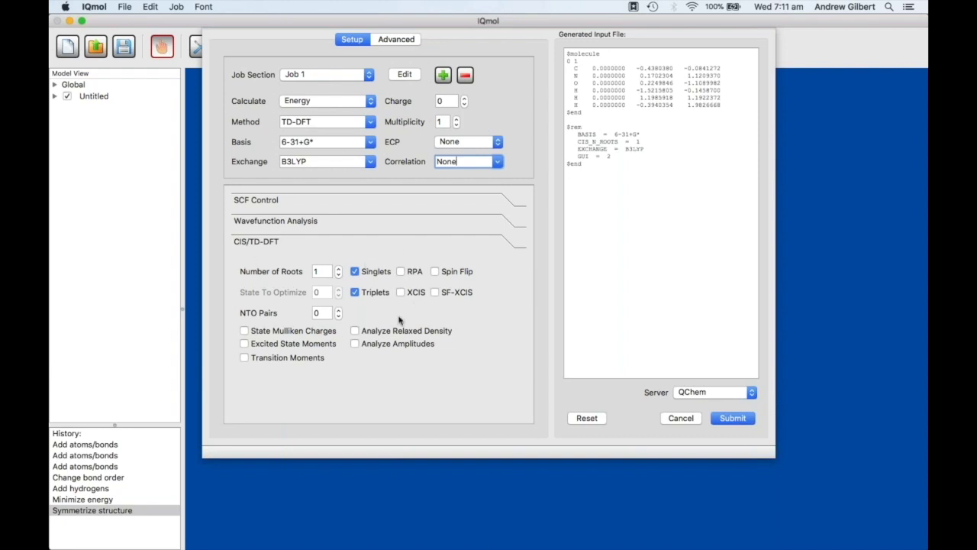
Review the SCF control settings and set the TD-DFT options to 10 roots and 2 NTO pairs
{"action": "left_click", "coordinate": [258, 201]}
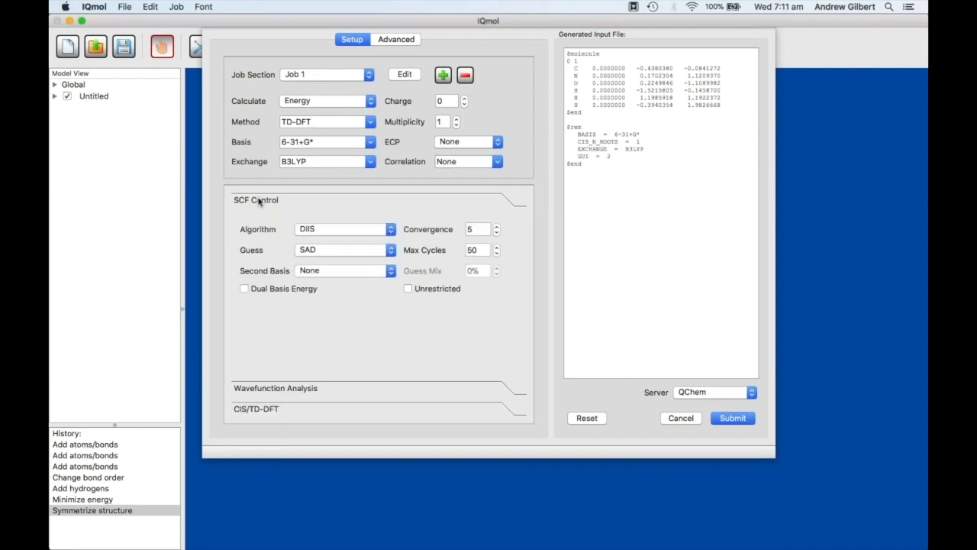
{"action": "left_click", "coordinate": [263, 410]}
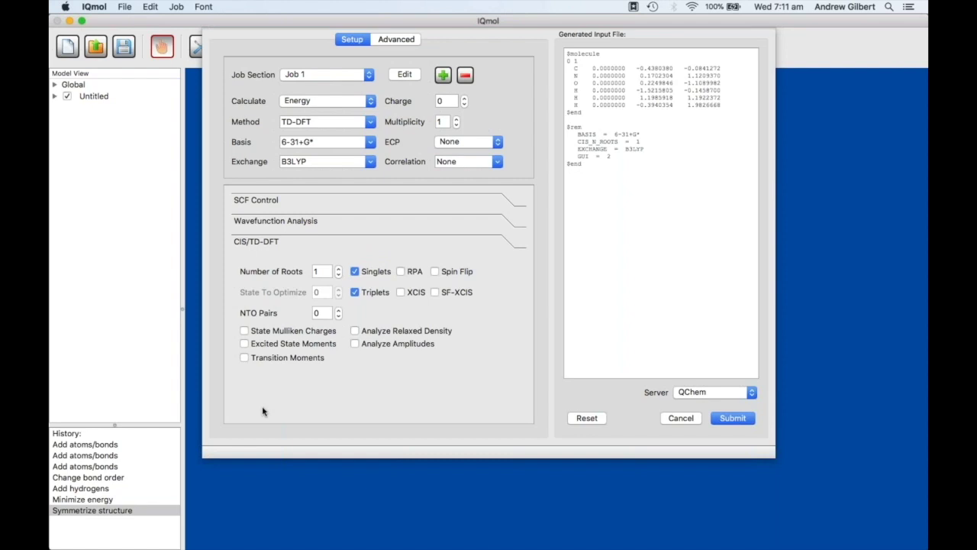
{"action": "left_click", "coordinate": [319, 271]}
{"action": "type", "text": "0"}
{"action": "left_click", "coordinate": [337, 312]}
{"action": "left_click", "coordinate": [338, 308]}
{"action": "left_click", "coordinate": [338, 308]}
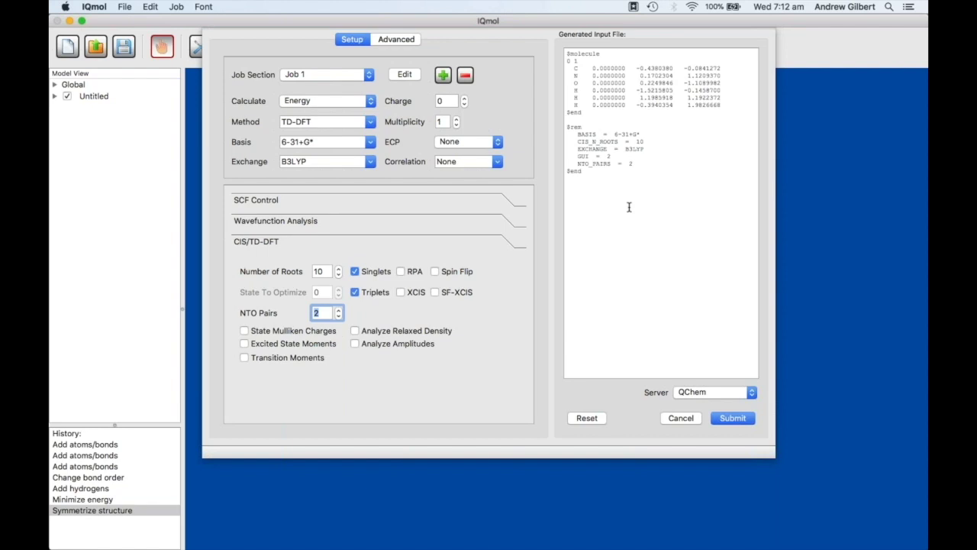
Submit the calculation to the QChem server with the job name formamide
{"action": "left_click", "coordinate": [730, 416]}
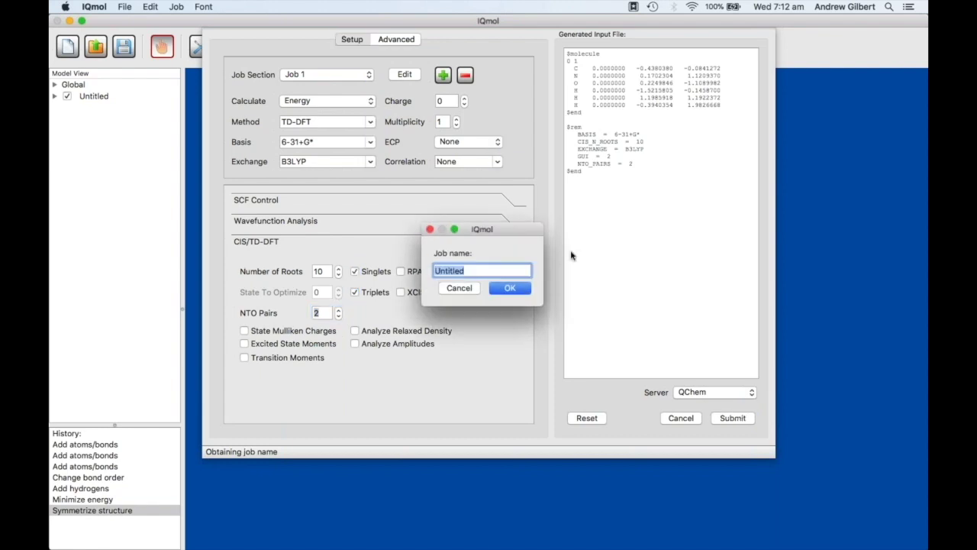
{"action": "type", "text": "formamide"}
{"action": "left_click", "coordinate": [514, 290]}
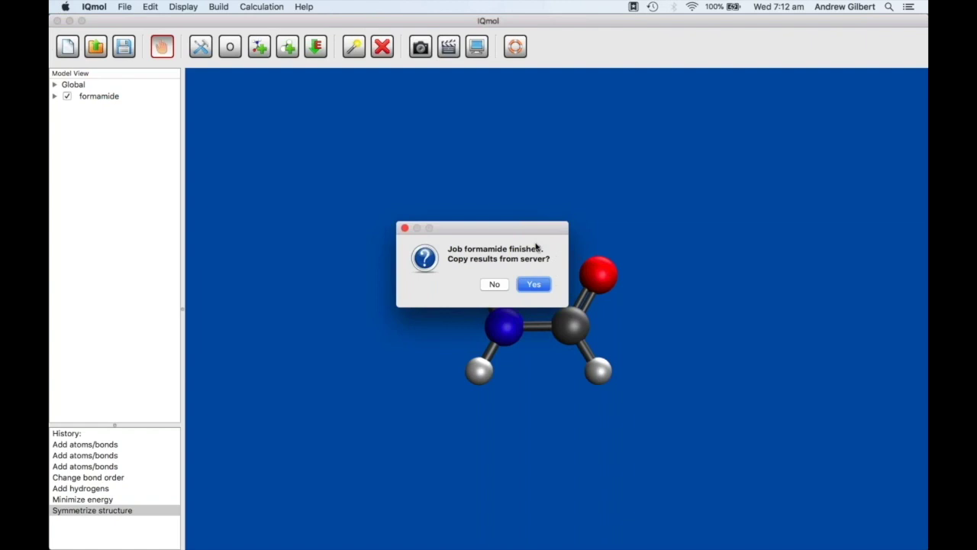
Copy the finished formamide job's results from the server into a new folder named formamide inside Webinar
{"action": "left_click", "coordinate": [534, 287]}
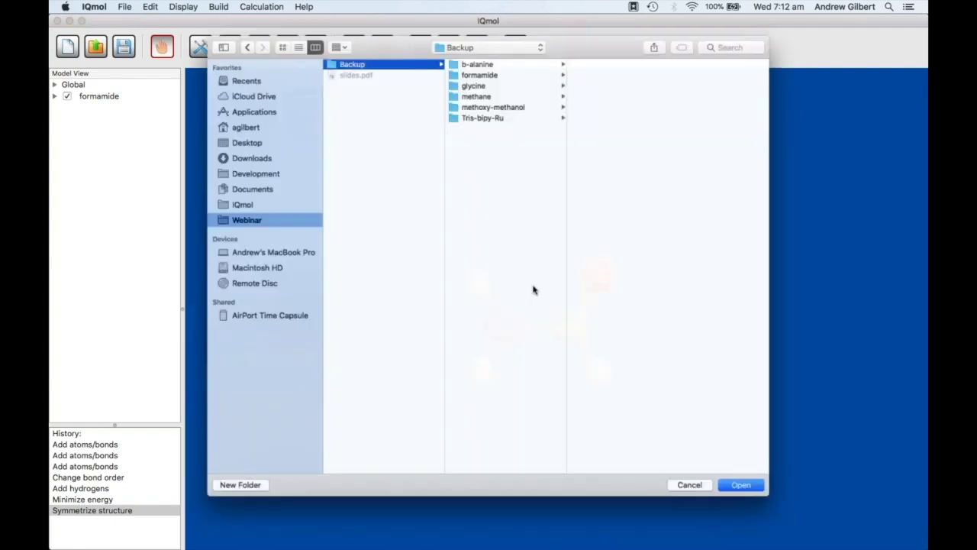
{"action": "left_click", "coordinate": [381, 329]}
{"action": "left_click", "coordinate": [244, 489]}
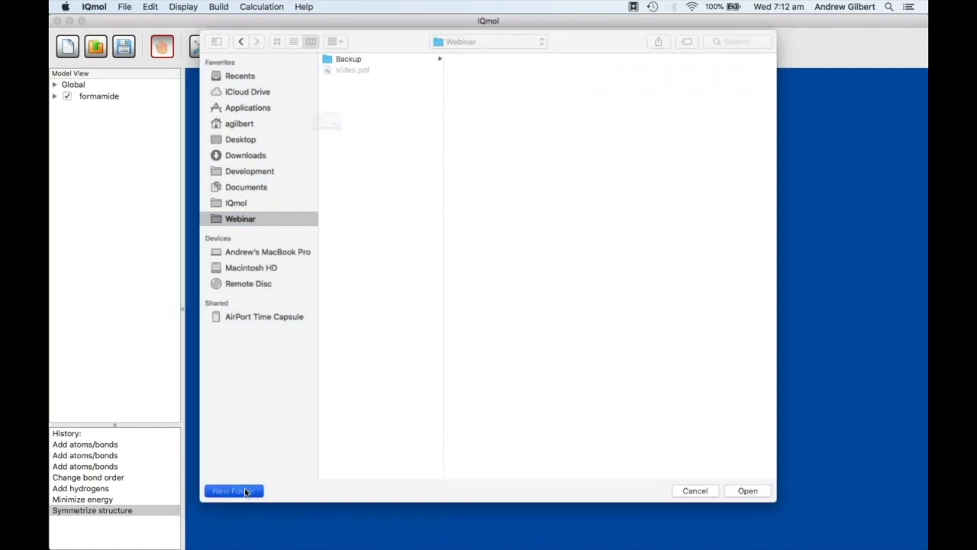
{"action": "type", "text": "formamide"}
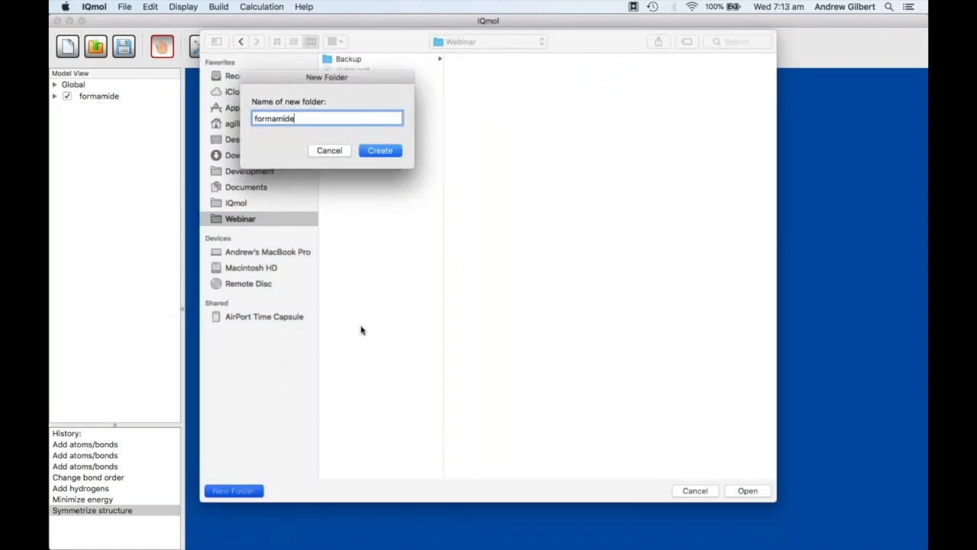
{"action": "key", "text": "Return"}
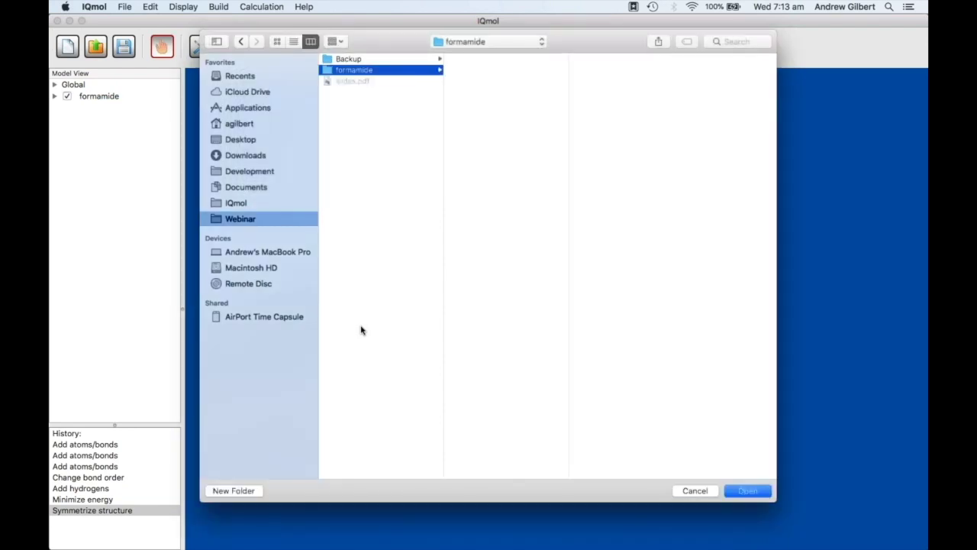
{"action": "left_click", "coordinate": [751, 491]}
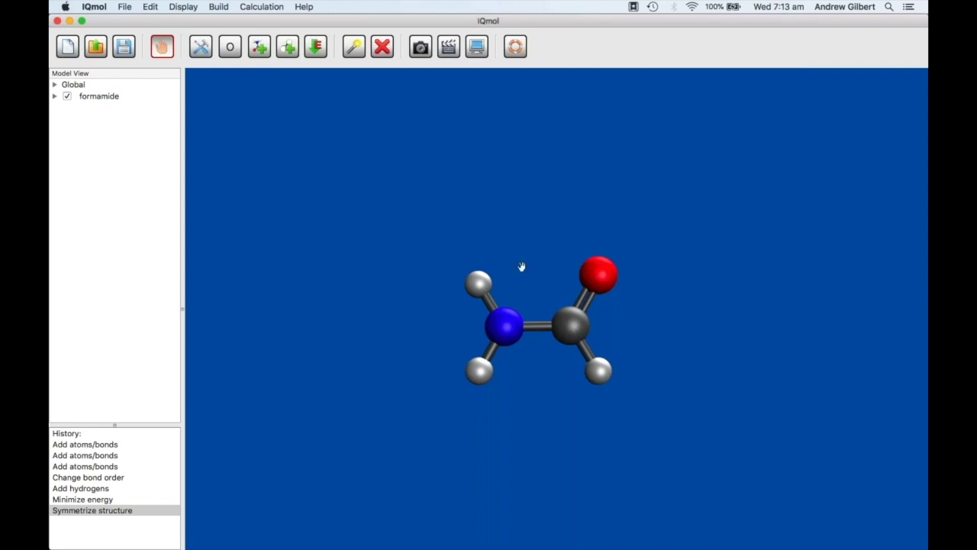
Check the status of the formamide job in the Job Monitor and close the monitor
{"action": "left_click", "coordinate": [218, 6]}
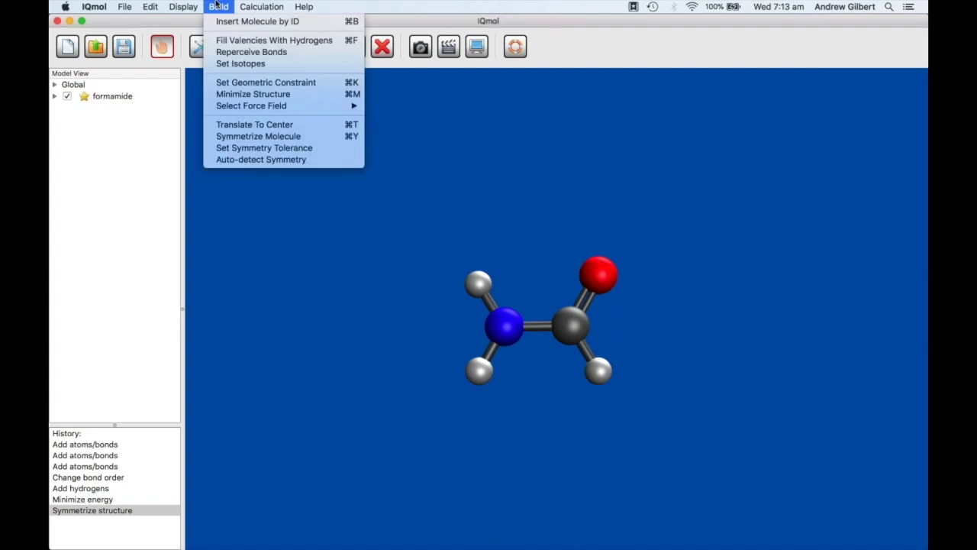
{"action": "mouse_move", "coordinate": [249, 6]}
{"action": "left_click", "coordinate": [264, 34]}
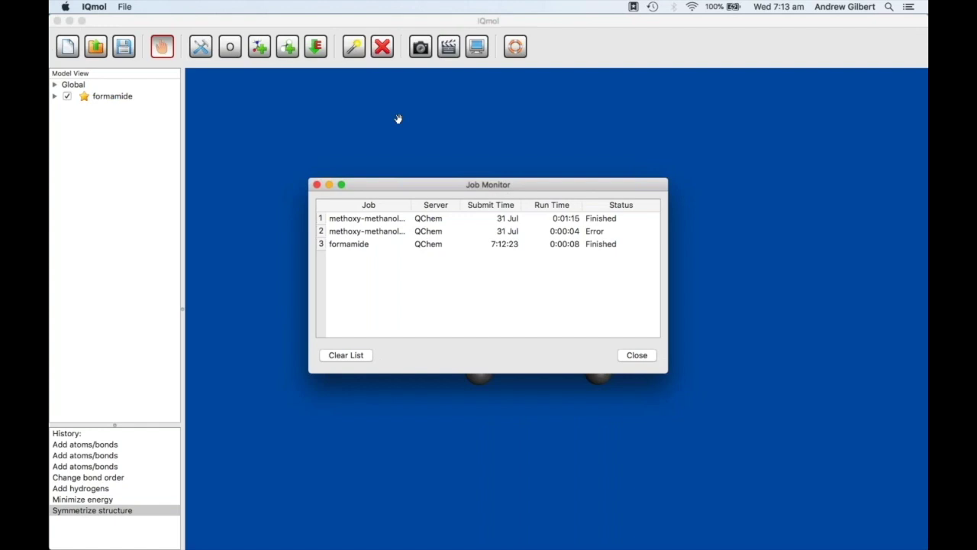
{"action": "left_click", "coordinate": [622, 354]}
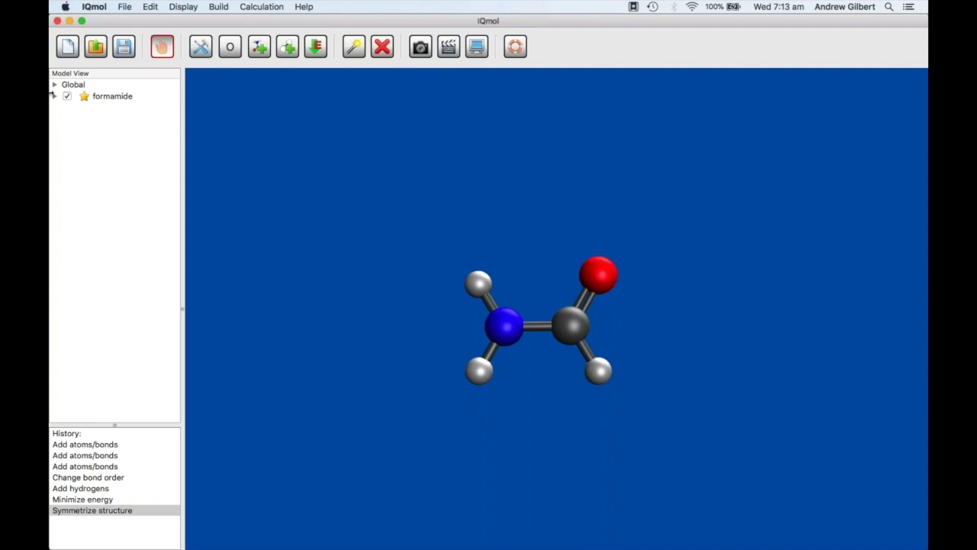
Open the Excited States data of the formamide results and enlarge its window to the full screen height
{"action": "left_click", "coordinate": [55, 96]}
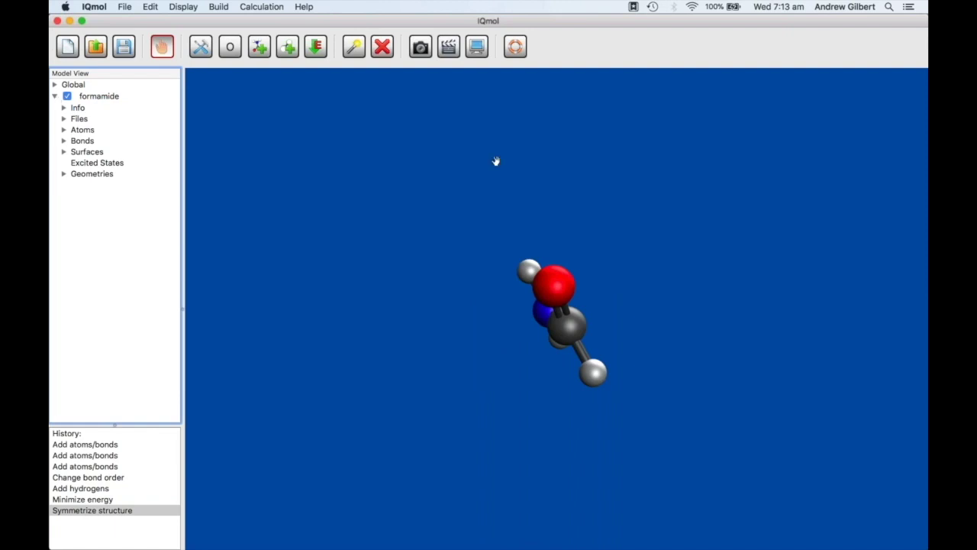
{"action": "left_click_drag", "start_coordinate": [648, 170], "coordinate": [446, 255]}
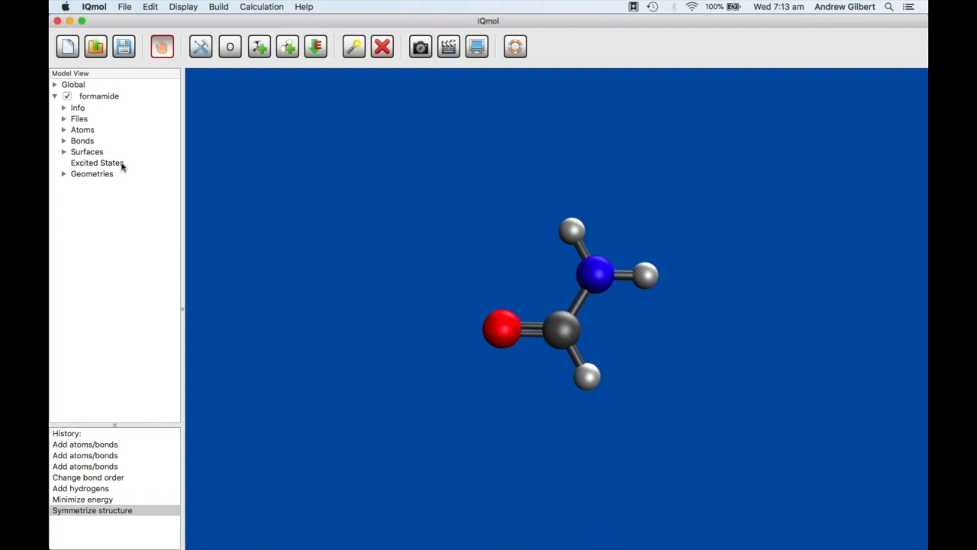
{"action": "left_click", "coordinate": [80, 156]}
{"action": "left_click", "coordinate": [97, 163]}
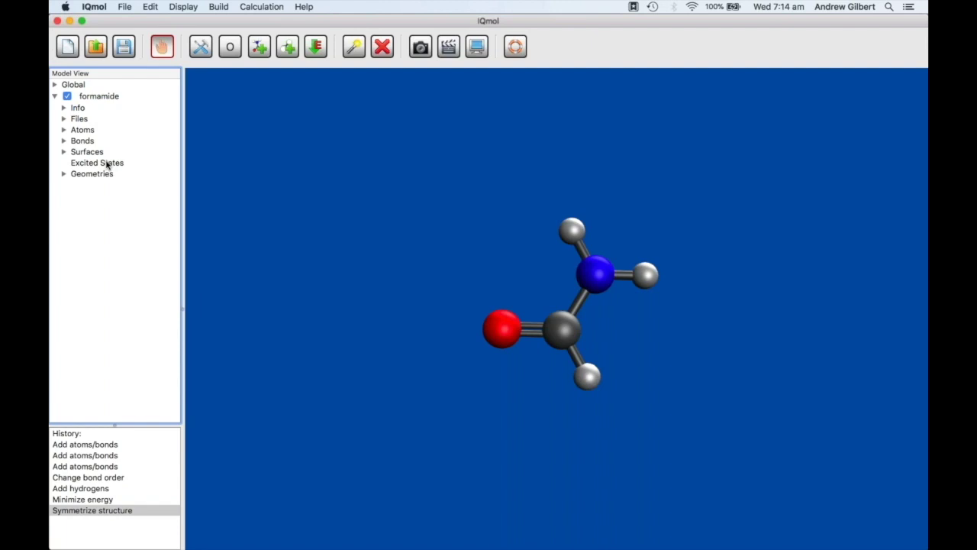
{"action": "double_click", "coordinate": [107, 164]}
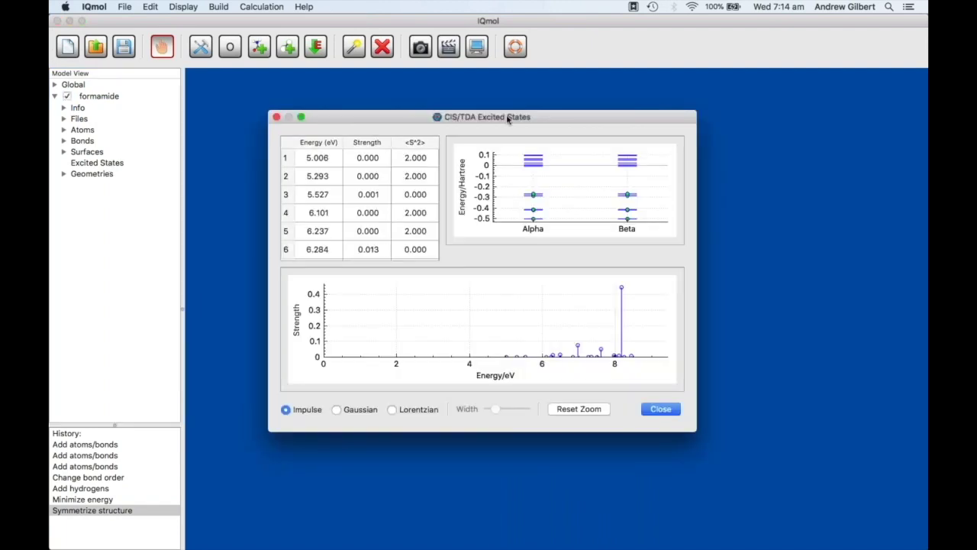
{"action": "left_click_drag", "start_coordinate": [507, 119], "coordinate": [499, 23]}
{"action": "left_click_drag", "start_coordinate": [500, 335], "coordinate": [505, 544]}
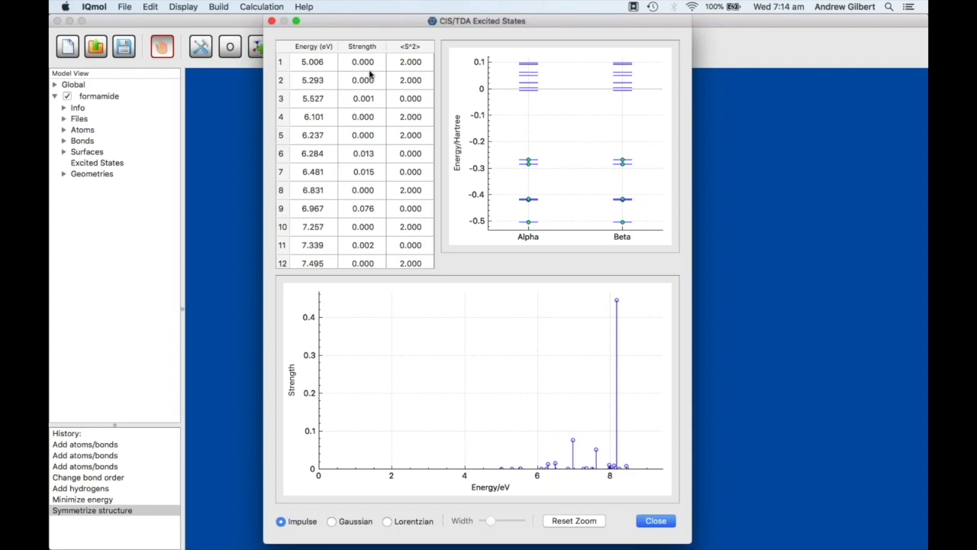
Review the energies, strengths and <S^2> values of all the listed excited states
{"action": "scroll", "coordinate": [369, 74], "scroll_direction": "down", "scroll_amount": 2}
{"action": "scroll", "coordinate": [369, 72], "scroll_direction": "down", "scroll_amount": 4}
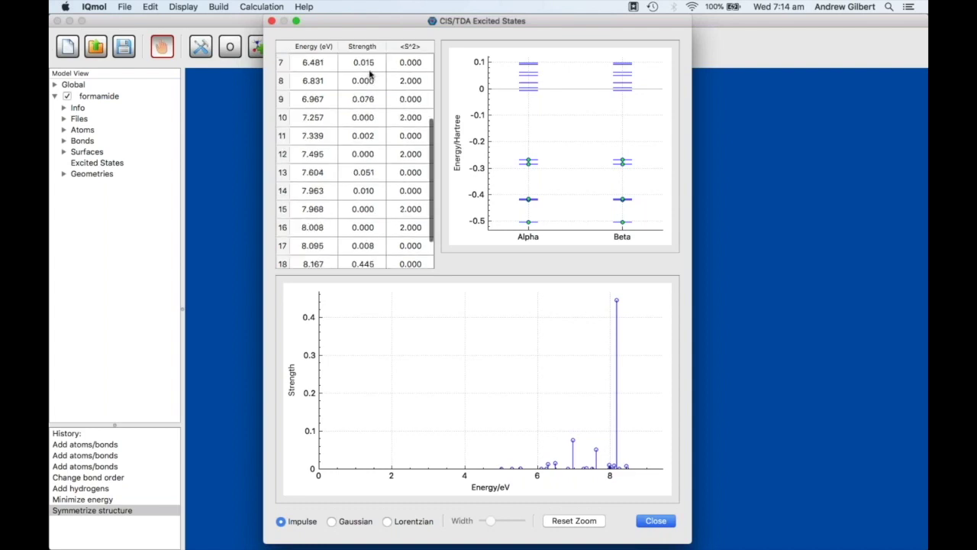
{"action": "scroll", "coordinate": [341, 231], "scroll_direction": "down", "scroll_amount": 2}
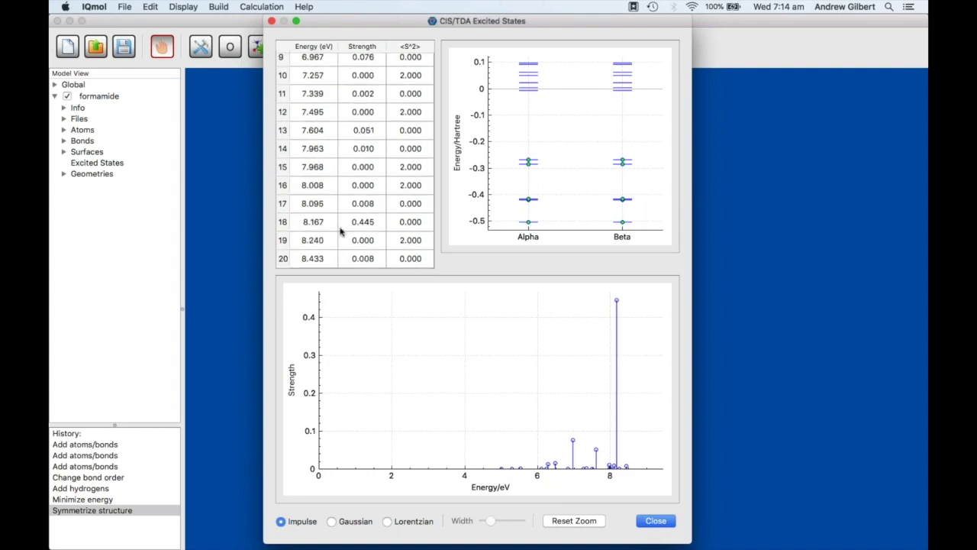
{"action": "scroll", "coordinate": [341, 231], "scroll_direction": "up", "scroll_amount": 8}
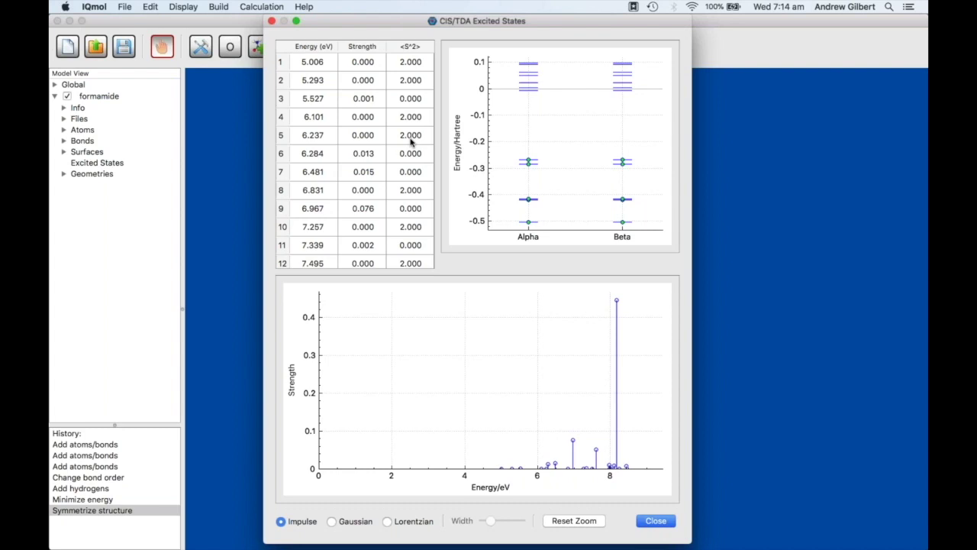
{"action": "scroll", "coordinate": [409, 141], "scroll_direction": "down", "scroll_amount": 3}
{"action": "scroll", "coordinate": [409, 141], "scroll_direction": "up", "scroll_amount": 3}
Select excited state 3 and inspect the two alpha orbitals connected by its transition arrow in the orbital energy diagram
{"action": "left_click", "coordinate": [369, 104]}
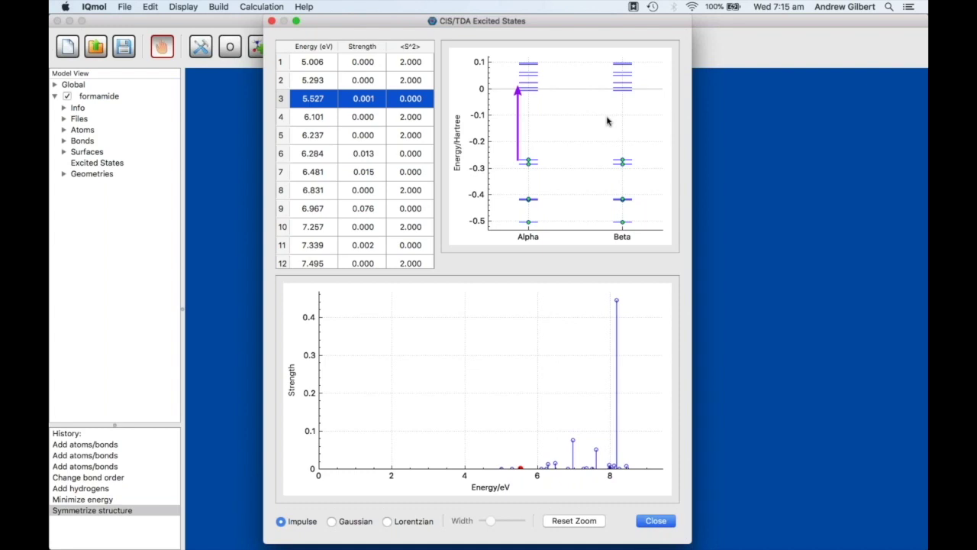
{"action": "left_click", "coordinate": [544, 119]}
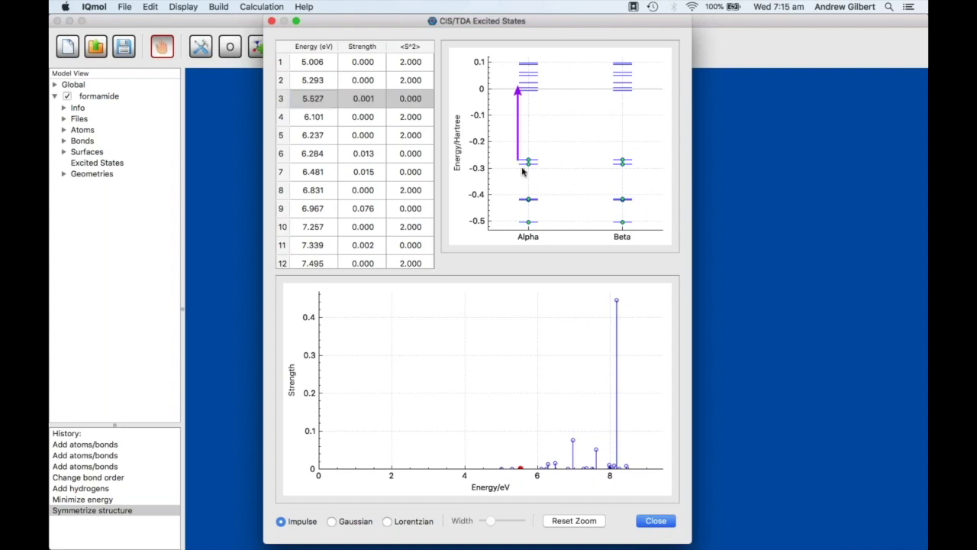
{"action": "scroll", "coordinate": [566, 190], "scroll_direction": "down", "scroll_amount": 4}
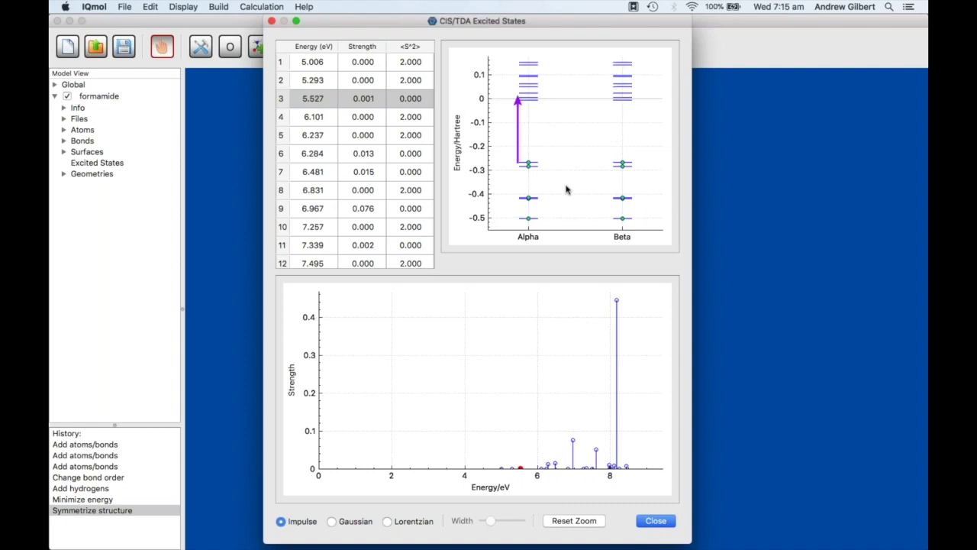
{"action": "scroll", "coordinate": [569, 147], "scroll_direction": "down", "scroll_amount": 3}
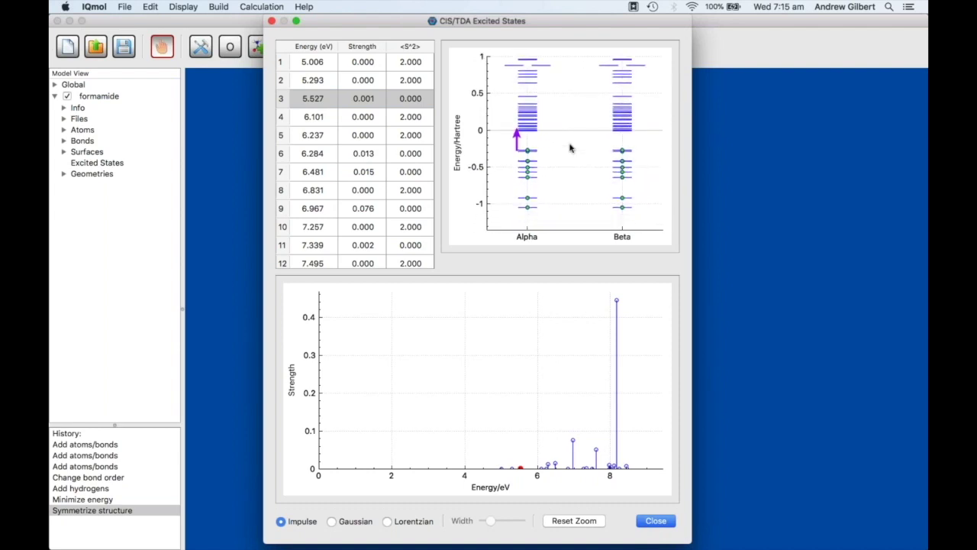
{"action": "scroll", "coordinate": [569, 147], "scroll_direction": "up", "scroll_amount": 3}
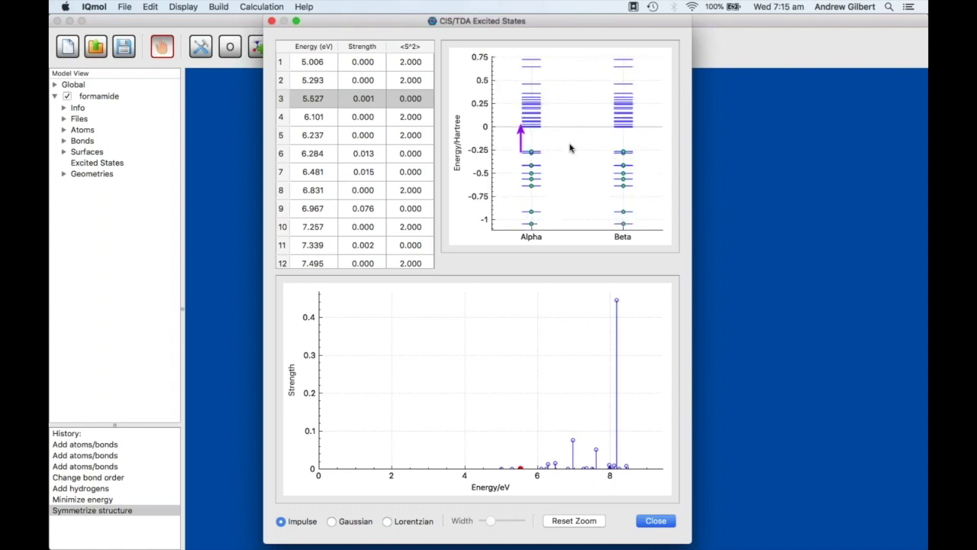
{"action": "scroll", "coordinate": [569, 147], "scroll_direction": "up", "scroll_amount": 5}
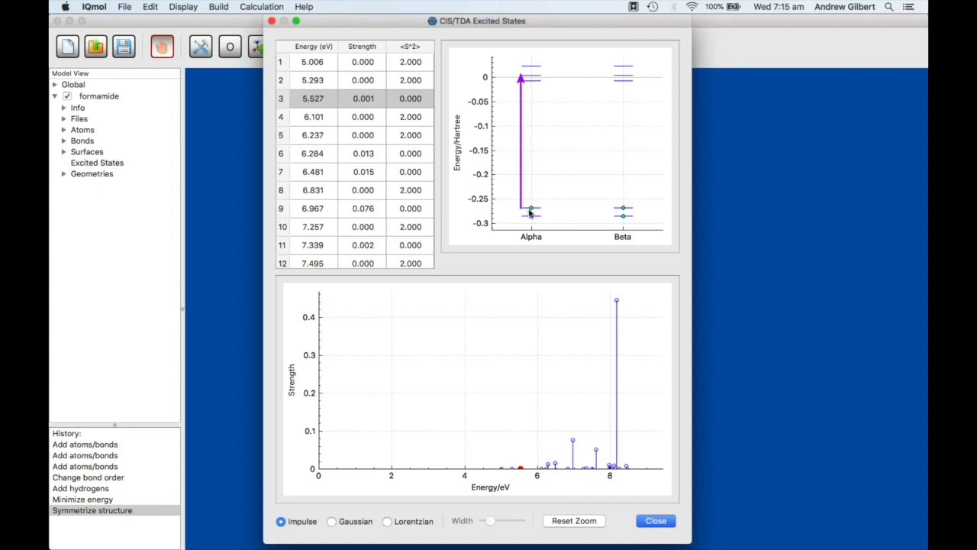
{"action": "left_click", "coordinate": [536, 78]}
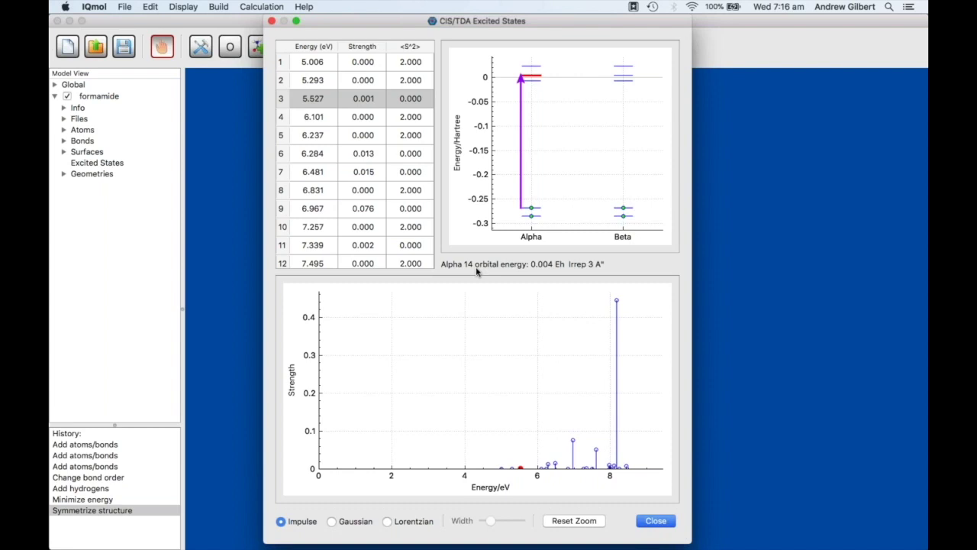
{"action": "left_click", "coordinate": [532, 208]}
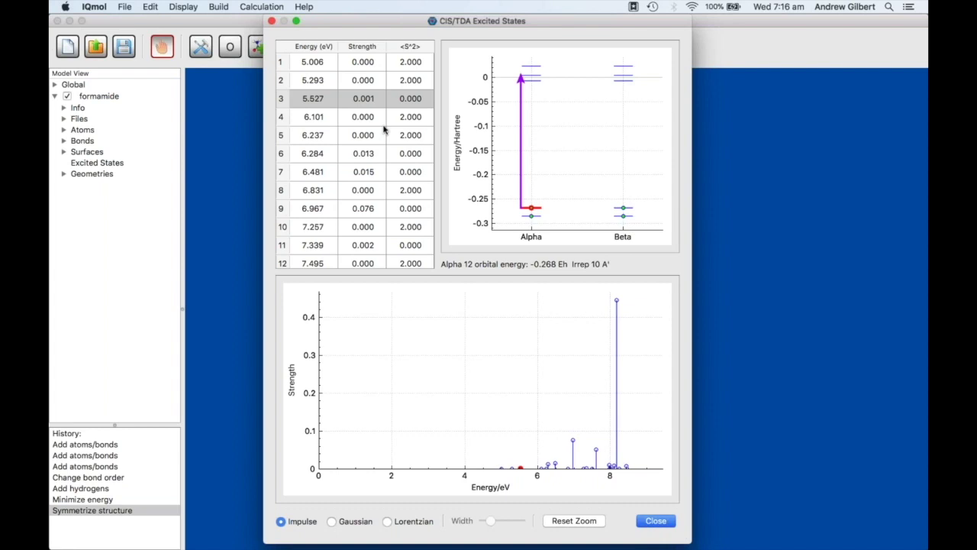
Select excited state 18 and inspect the occupied and virtual alpha orbitals of its dominant transition
{"action": "scroll", "coordinate": [384, 129], "scroll_direction": "down", "scroll_amount": 1}
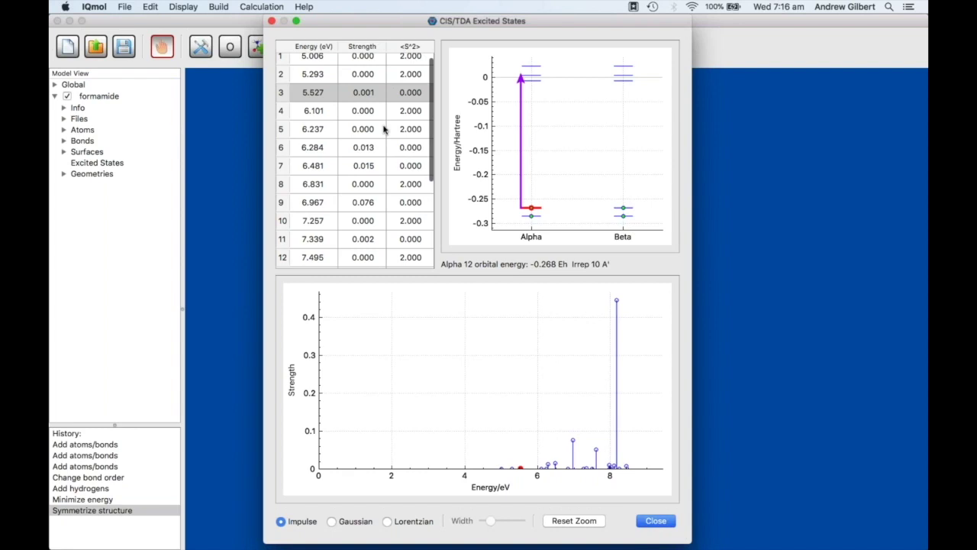
{"action": "scroll", "coordinate": [384, 130], "scroll_direction": "down", "scroll_amount": 5}
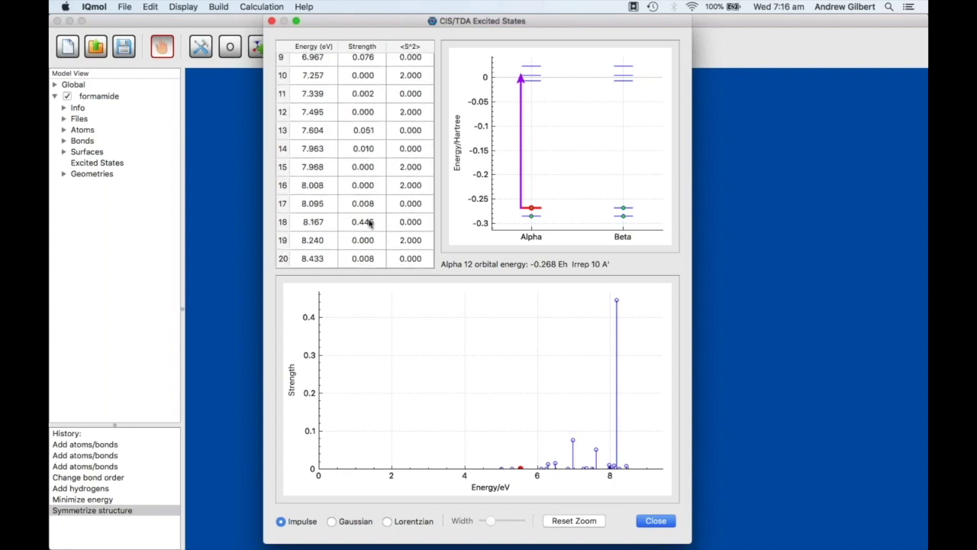
{"action": "left_click", "coordinate": [369, 222]}
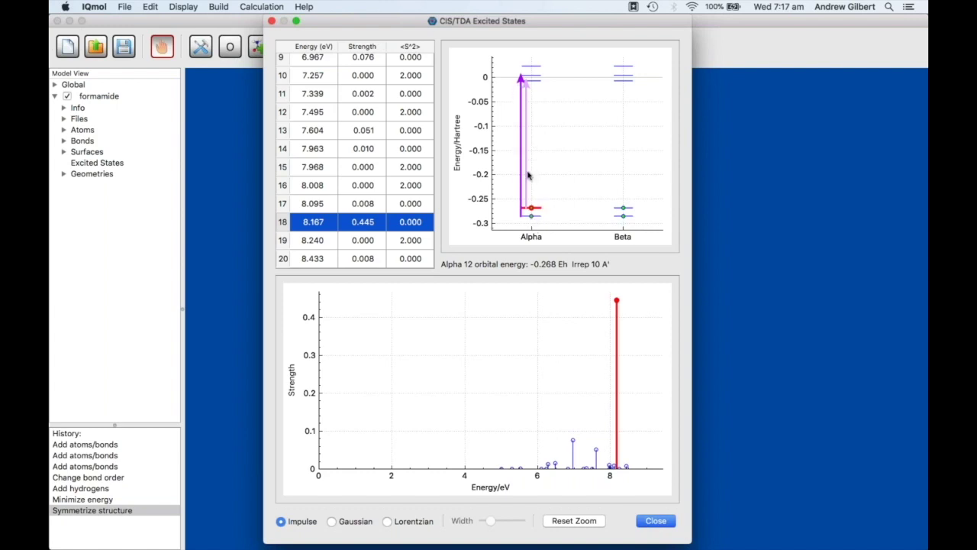
{"action": "left_click", "coordinate": [533, 219]}
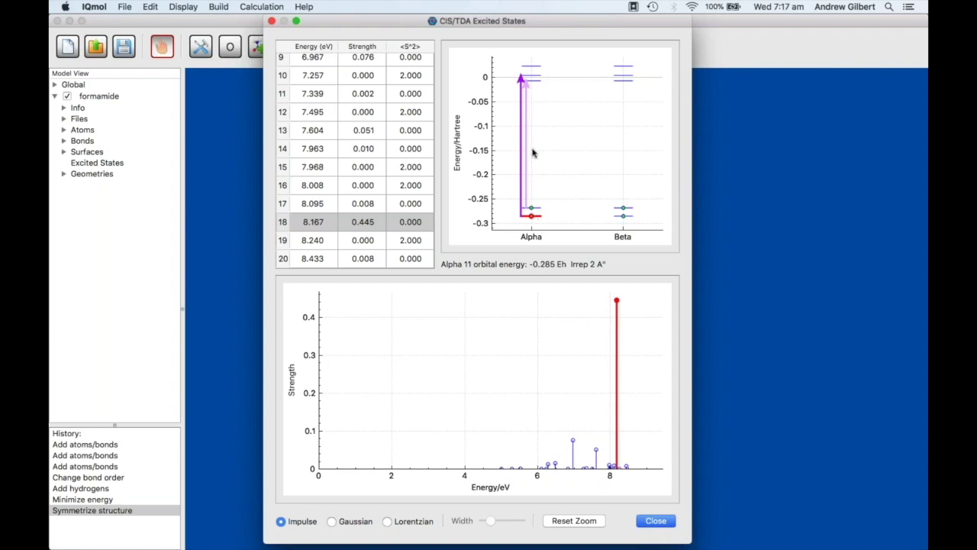
{"action": "left_click", "coordinate": [536, 77]}
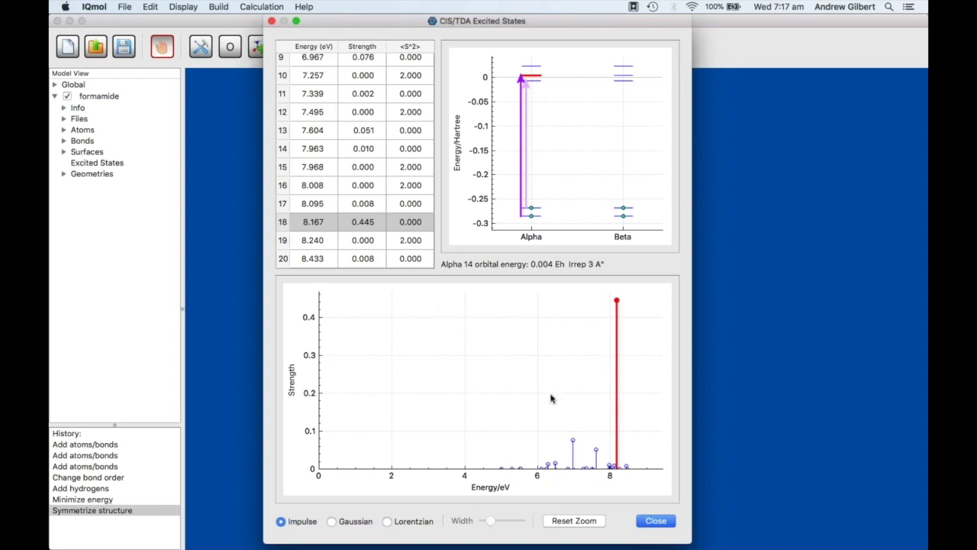
Select the peaks of states 9 and 18 in the spectrum, view it with Gaussian broadening, and close the excited states window
{"action": "left_click", "coordinate": [573, 443]}
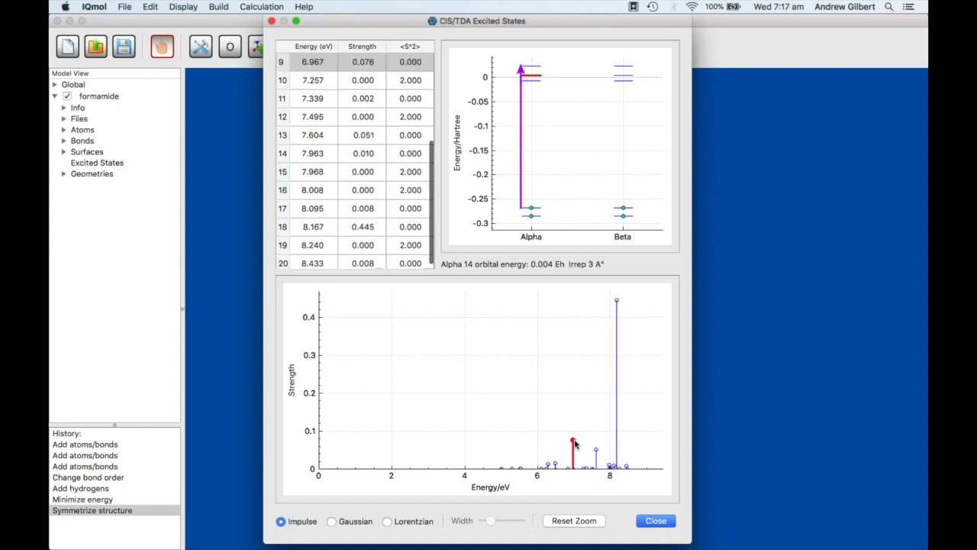
{"action": "left_click", "coordinate": [617, 302]}
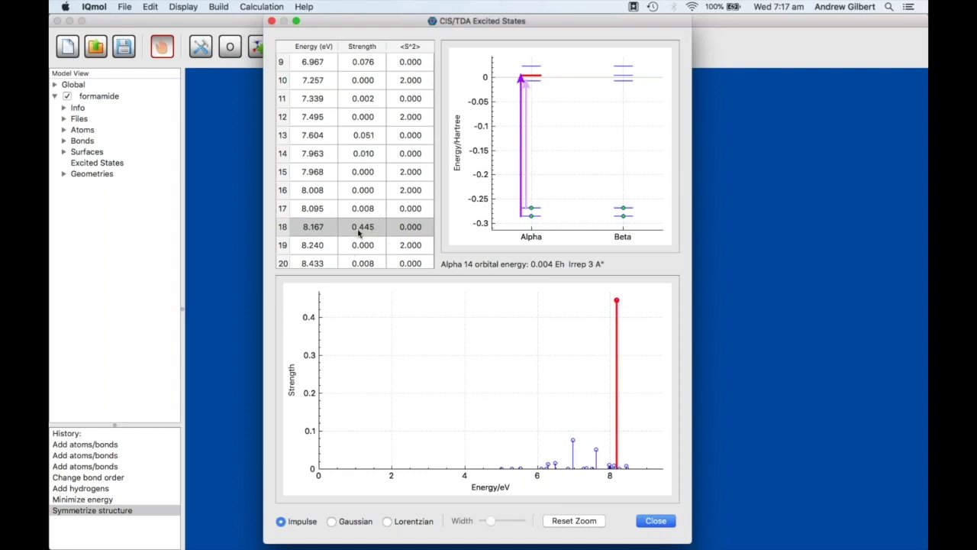
{"action": "left_click", "coordinate": [331, 522]}
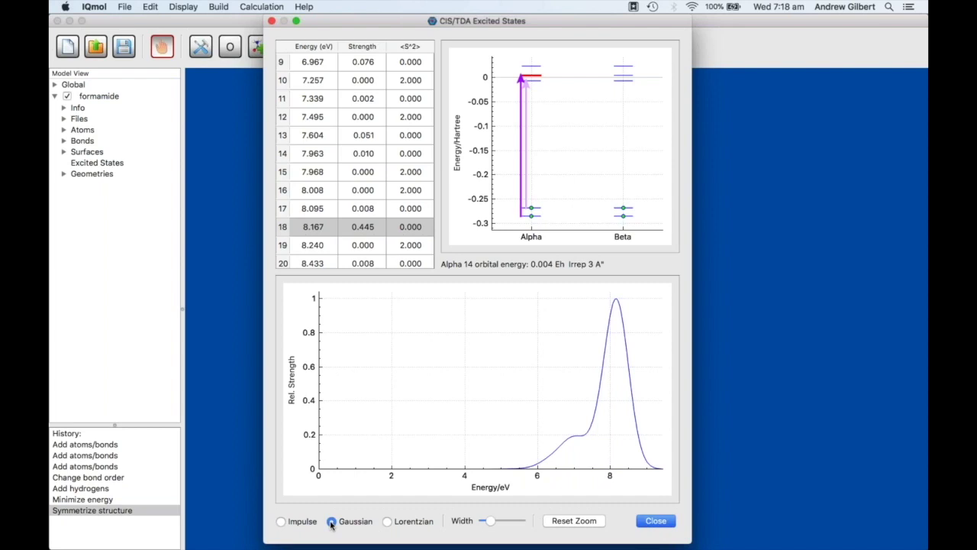
{"action": "left_click_drag", "start_coordinate": [493, 522], "coordinate": [491, 522]}
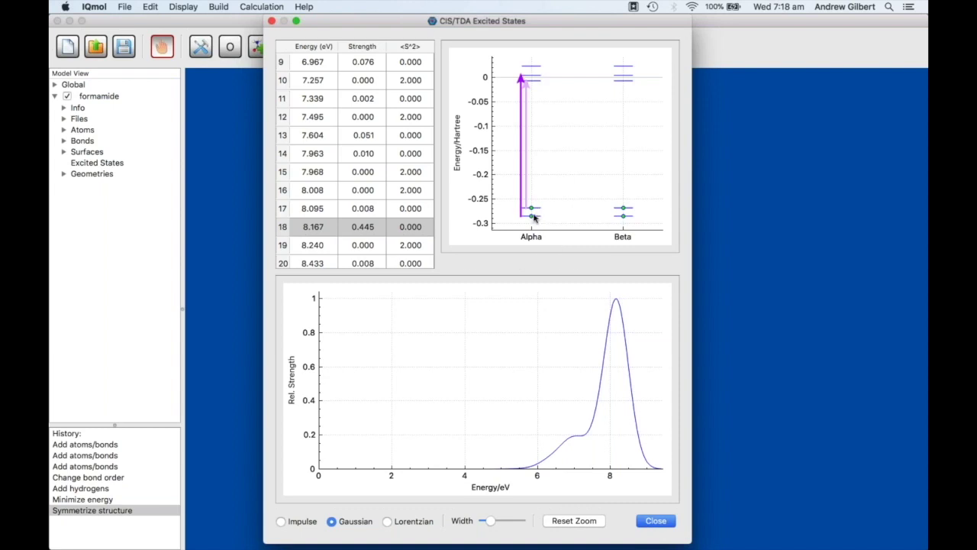
{"action": "mouse_move", "coordinate": [529, 78]}
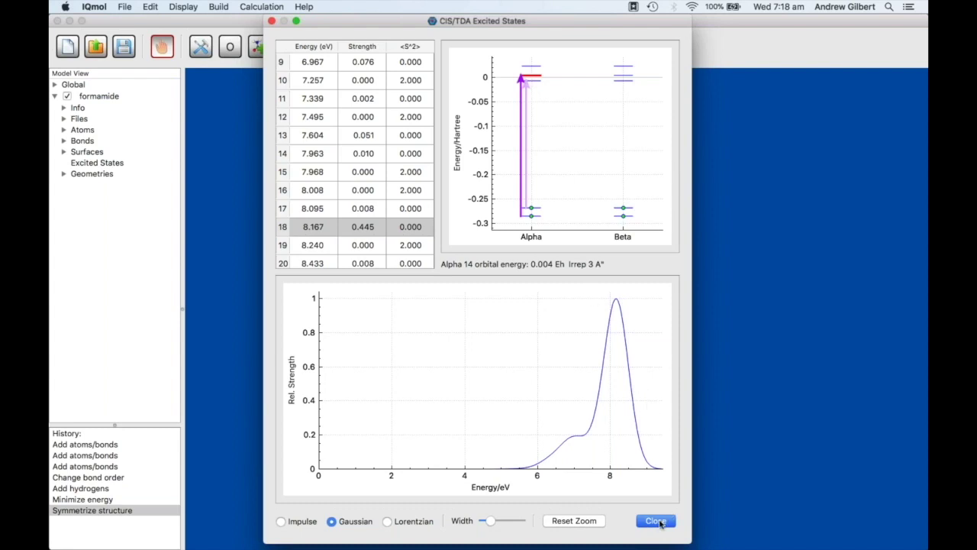
{"action": "left_click", "coordinate": [656, 521]}
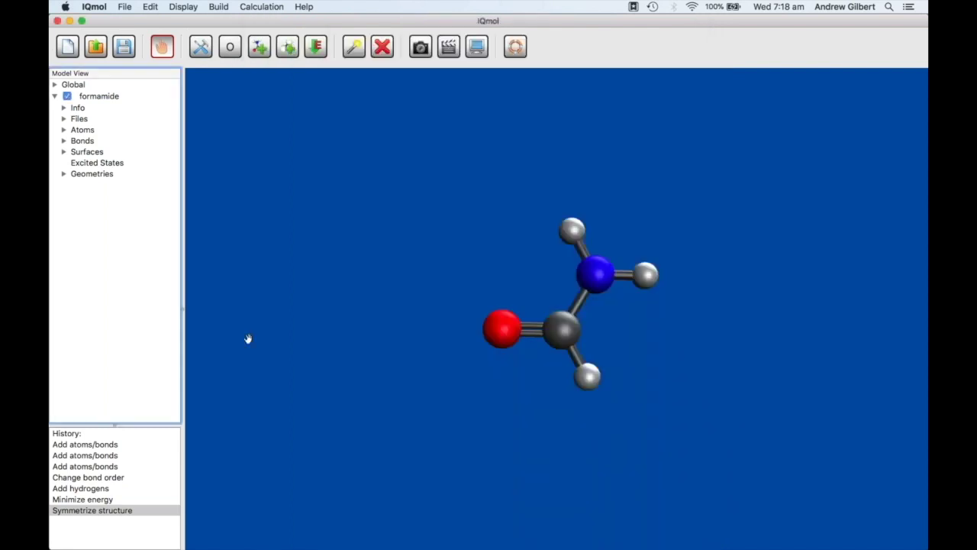
Calculate alpha orbital surfaces for canonical orbitals 10 to 14 (LUMO+1) at isovalue 0.0200
{"action": "left_click", "coordinate": [64, 152]}
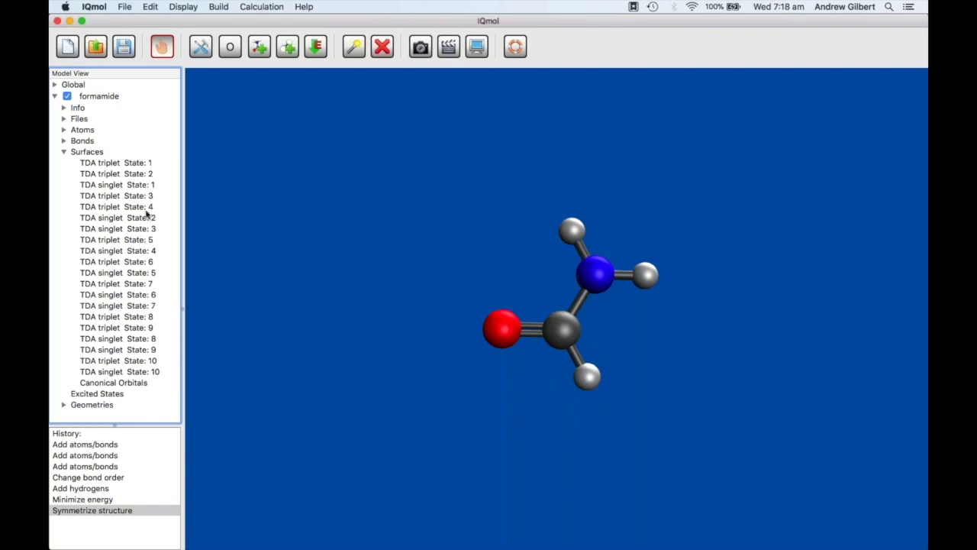
{"action": "left_click", "coordinate": [118, 384]}
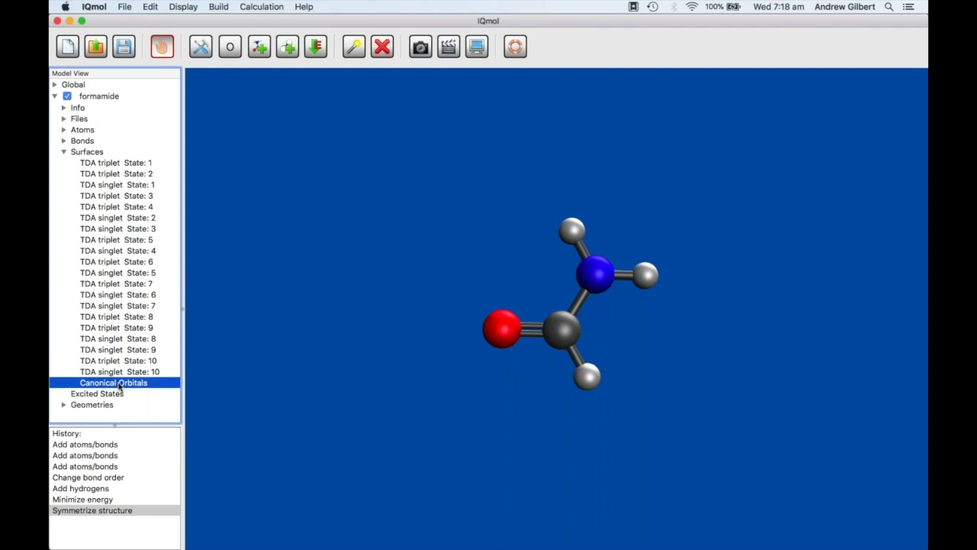
{"action": "double_click", "coordinate": [119, 386]}
{"action": "left_click", "coordinate": [363, 230]}
{"action": "left_click", "coordinate": [323, 120]}
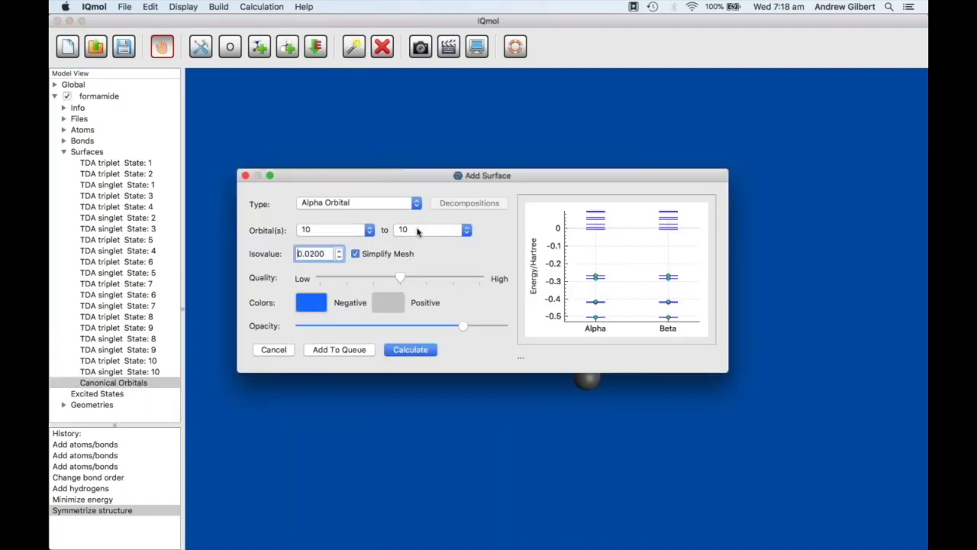
{"action": "left_click", "coordinate": [369, 229]}
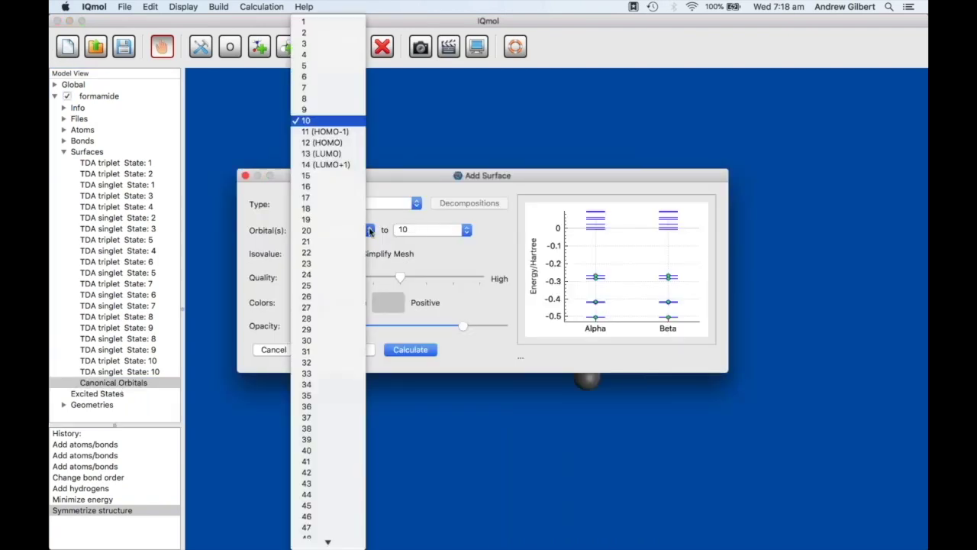
{"action": "left_click", "coordinate": [328, 121]}
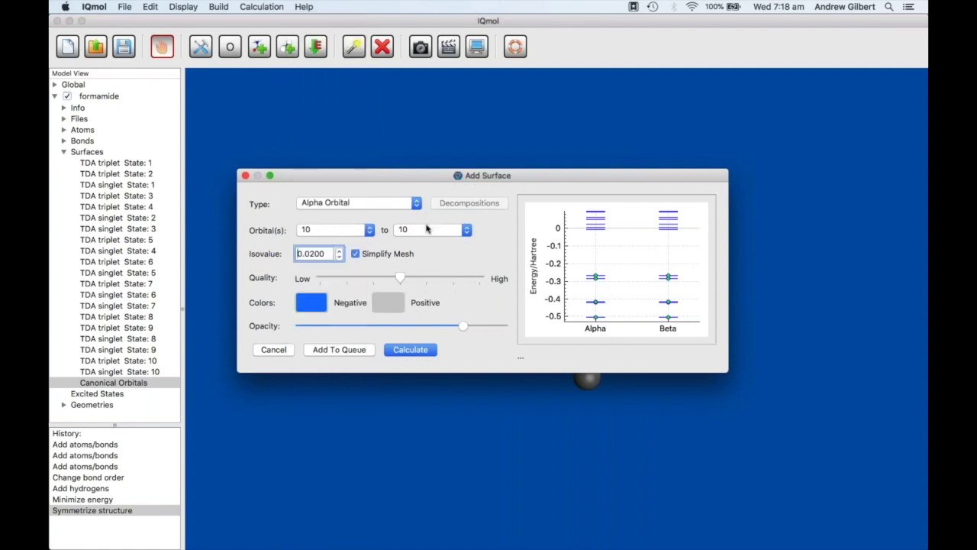
{"action": "left_click", "coordinate": [426, 229]}
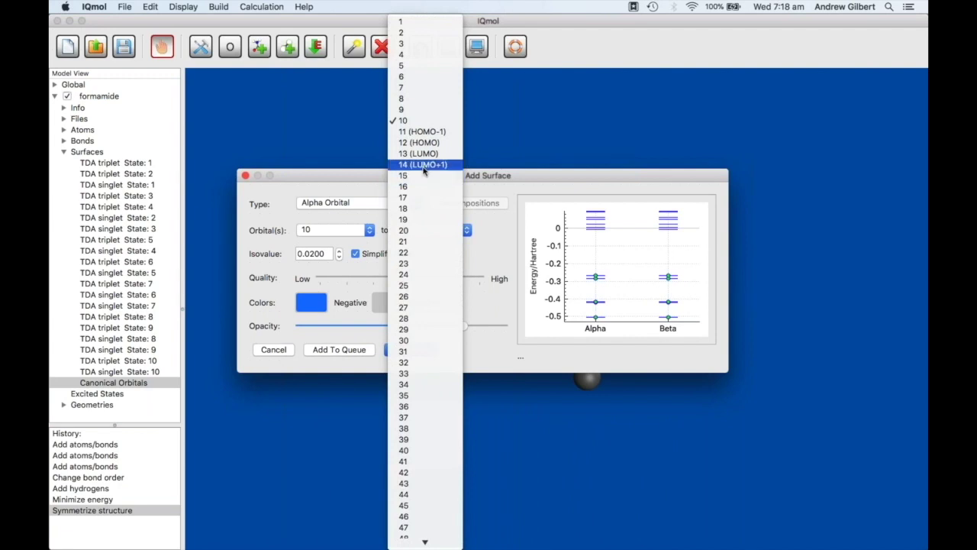
{"action": "left_click", "coordinate": [423, 165]}
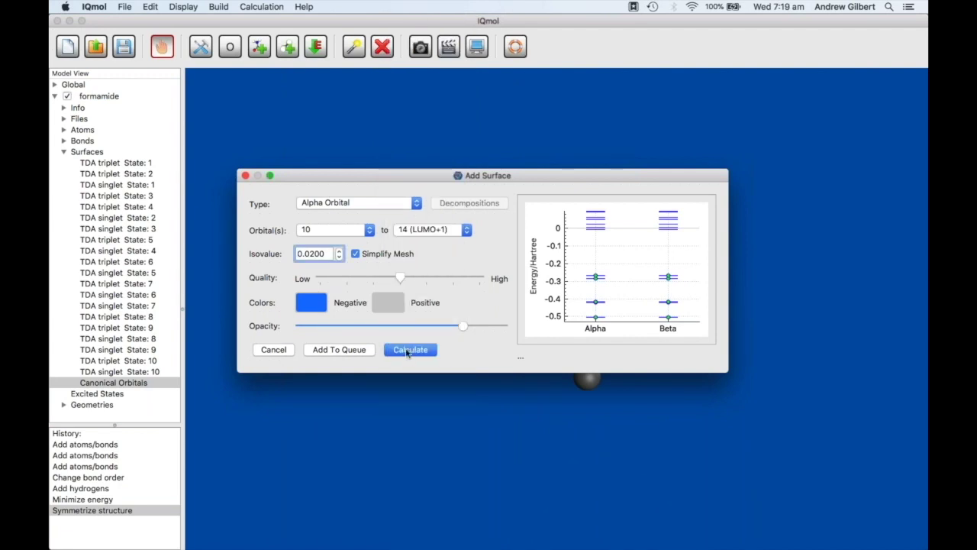
{"action": "left_click", "coordinate": [409, 350]}
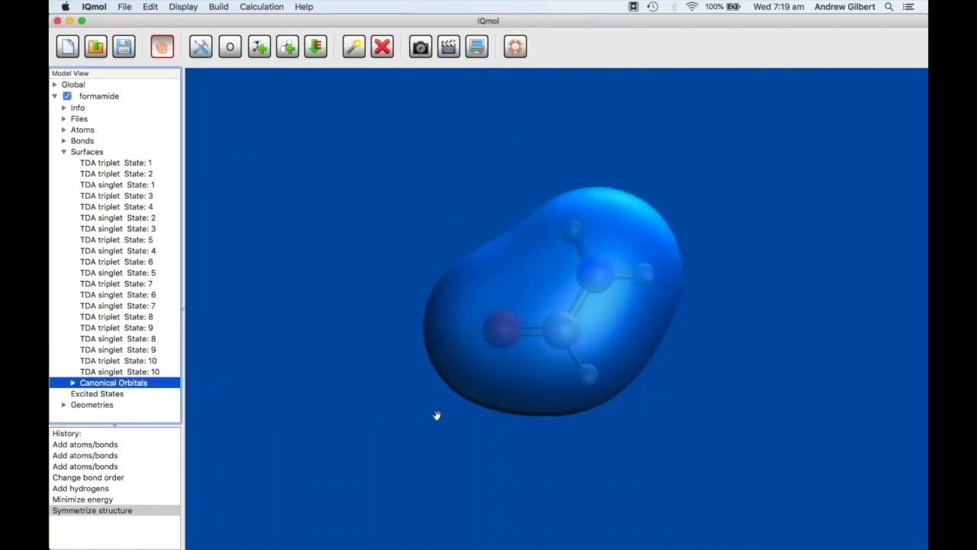
Inspect the surface of orbital 10 from the side and list the calculated canonical orbitals
{"action": "left_click_drag", "start_coordinate": [450, 461], "coordinate": [794, 334]}
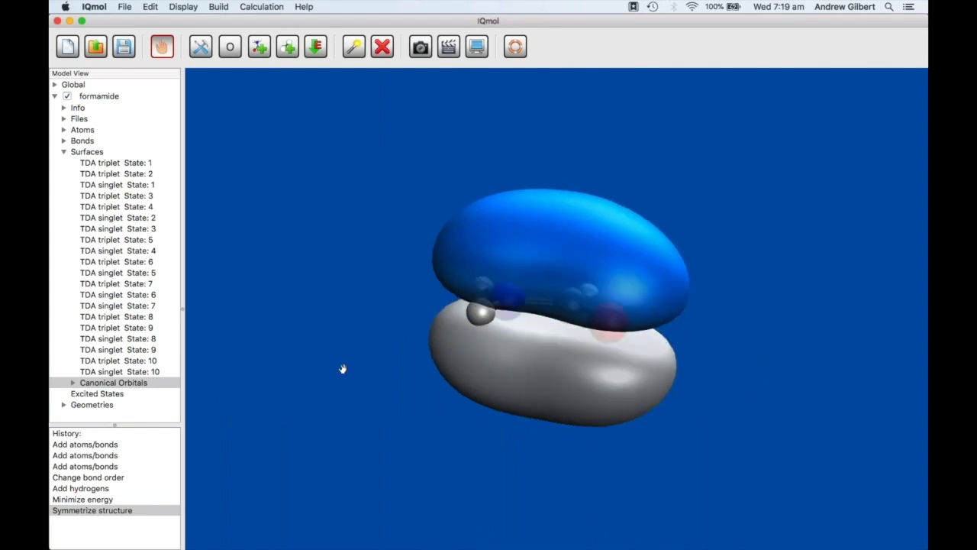
{"action": "left_click", "coordinate": [73, 383]}
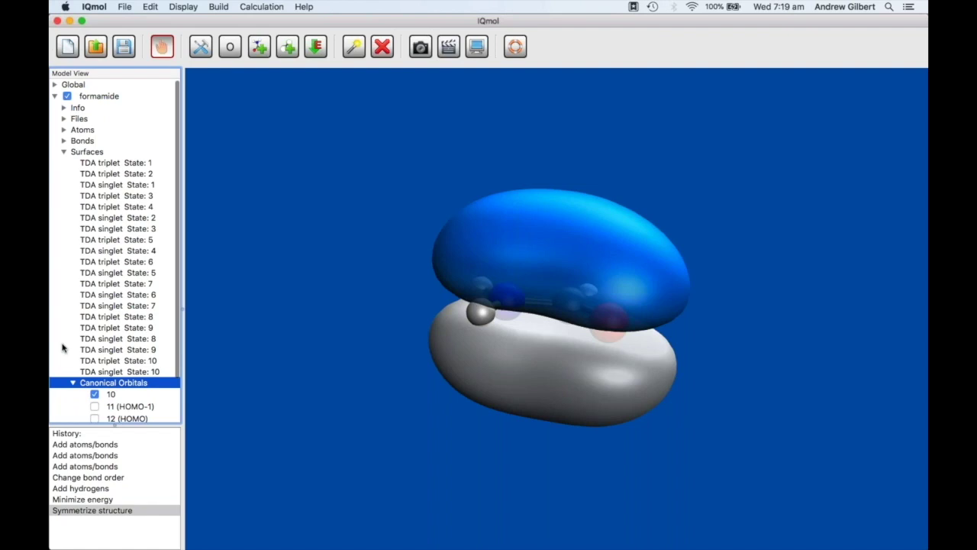
{"action": "scroll", "coordinate": [62, 347], "scroll_direction": "down", "scroll_amount": 1}
{"action": "scroll", "coordinate": [63, 347], "scroll_direction": "down", "scroll_amount": 1}
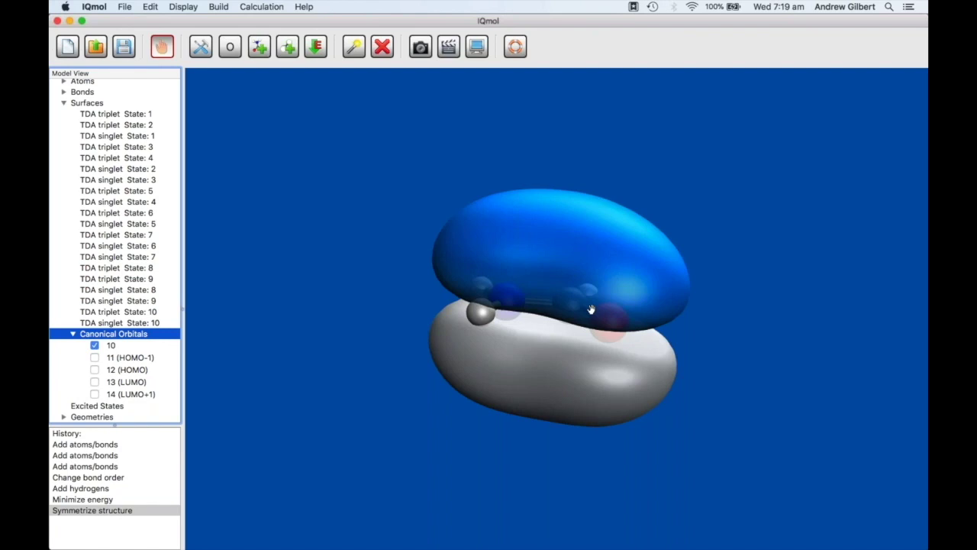
Show the HOMO-1 surface in place of orbital 10, replace it with the HOMO, and examine both shapes
{"action": "left_click", "coordinate": [95, 357]}
{"action": "left_click", "coordinate": [95, 347]}
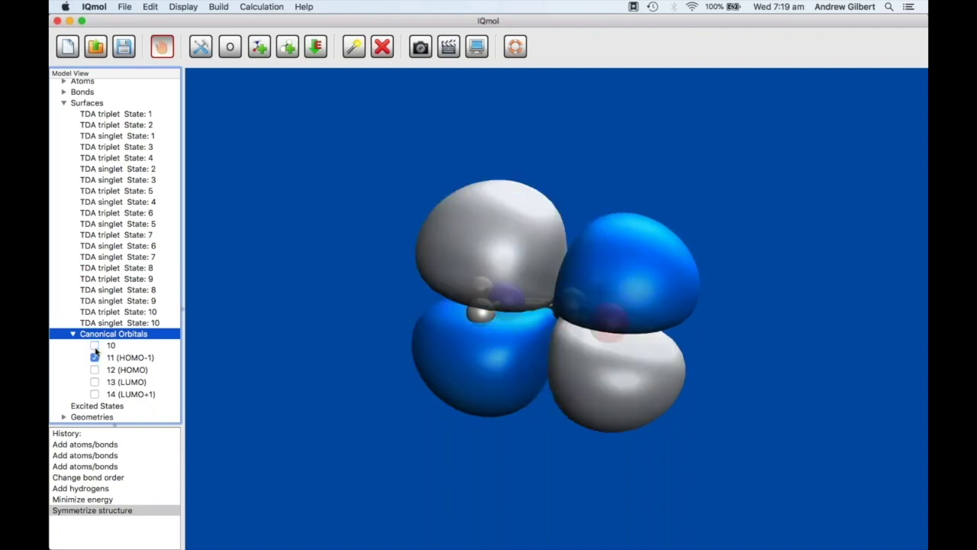
{"action": "mouse_move", "coordinate": [267, 336]}
{"action": "left_mouse_down"}
{"action": "mouse_move", "coordinate": [272, 299]}
{"action": "mouse_move", "coordinate": [271, 328]}
{"action": "left_mouse_up"}
{"action": "left_click", "coordinate": [94, 369]}
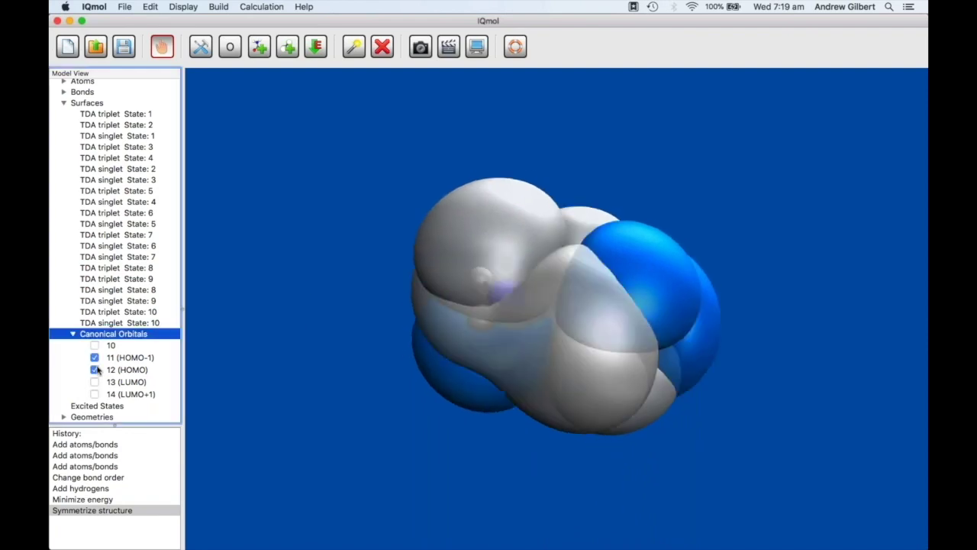
{"action": "left_click", "coordinate": [95, 357]}
{"action": "left_click_drag", "start_coordinate": [295, 261], "coordinate": [328, 359]}
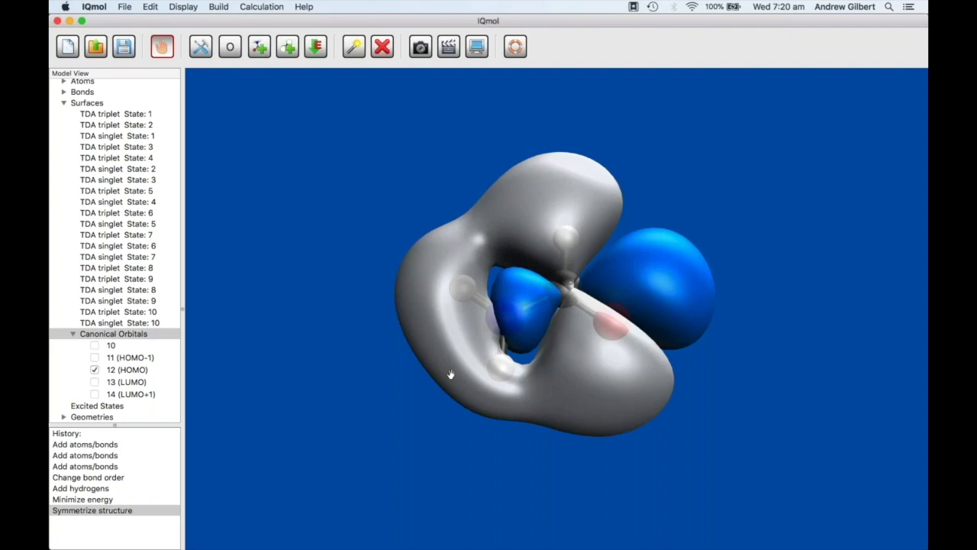
Show only the LUMO surface in place of the HOMO and examine it from several angles
{"action": "left_click", "coordinate": [94, 382]}
{"action": "left_click", "coordinate": [94, 369]}
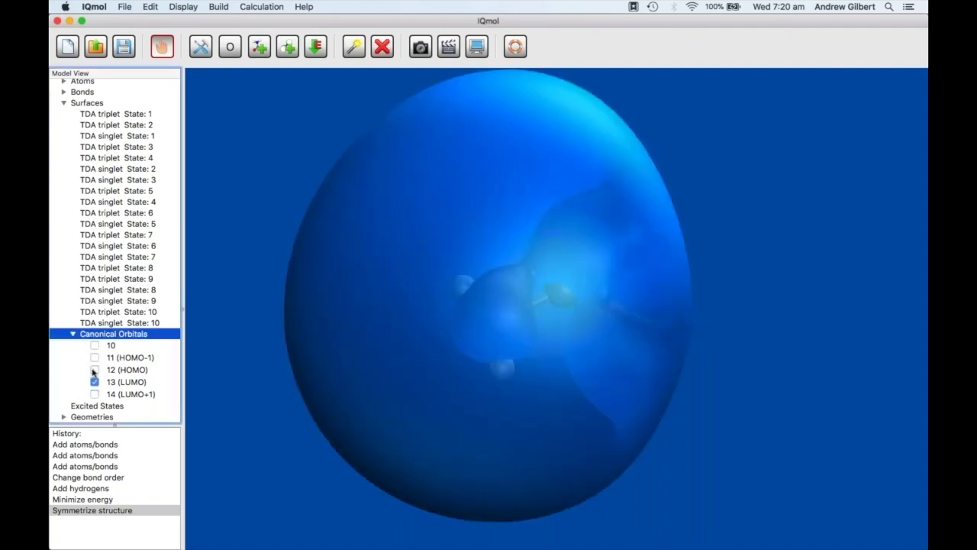
{"action": "left_click_drag", "start_coordinate": [419, 335], "coordinate": [620, 314]}
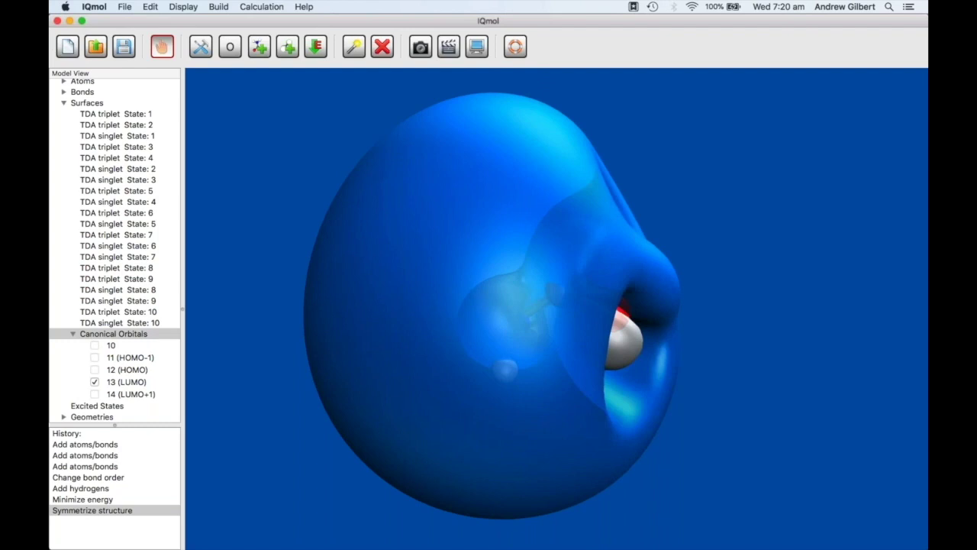
Replace the LUMO surface with the LUMO+1 and examine its lobes from above and edge-on
{"action": "left_click", "coordinate": [95, 393]}
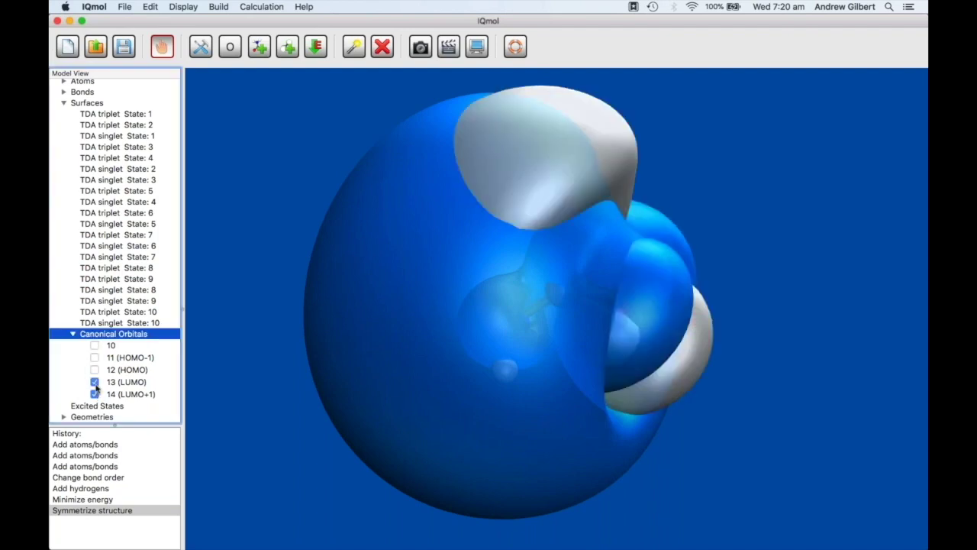
{"action": "left_click", "coordinate": [95, 383]}
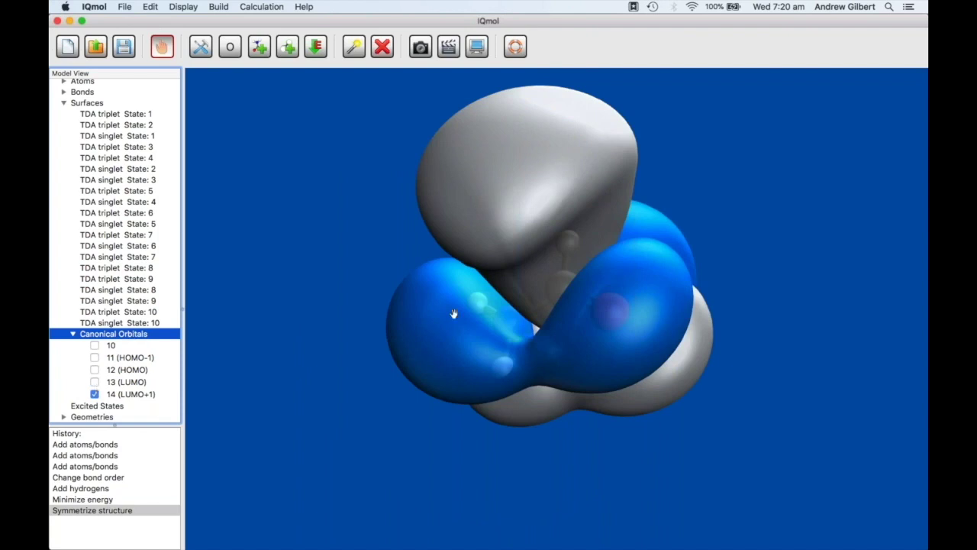
{"action": "left_click_drag", "start_coordinate": [643, 460], "coordinate": [615, 448]}
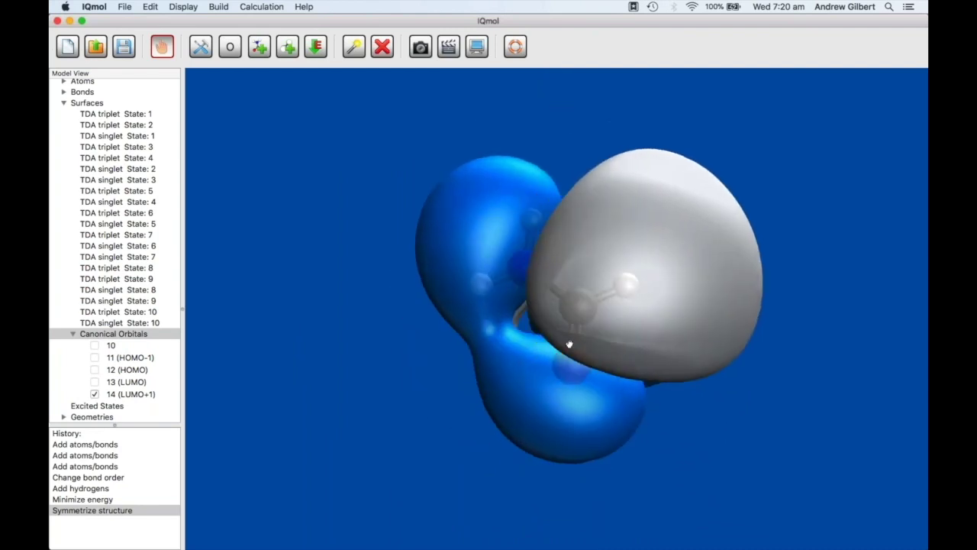
{"action": "left_click_drag", "start_coordinate": [569, 345], "coordinate": [582, 338]}
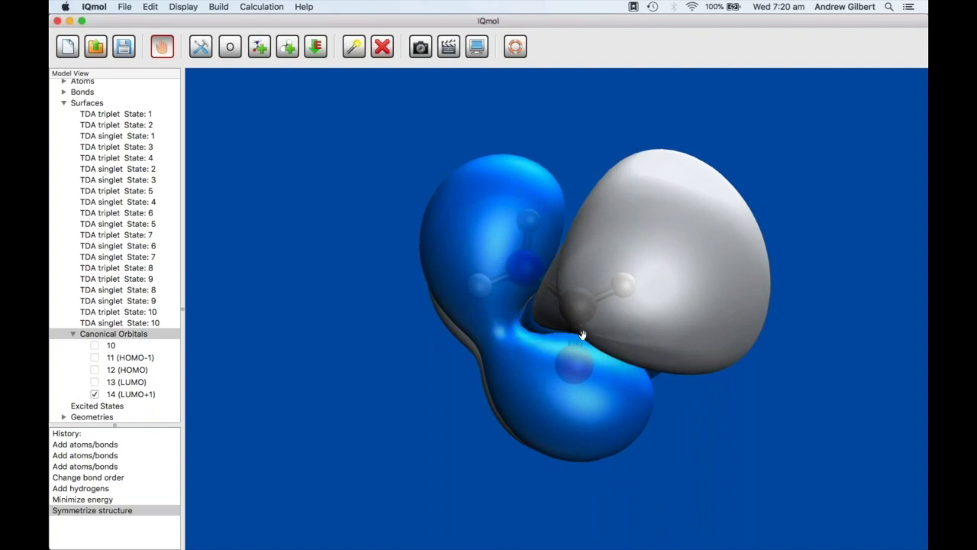
{"action": "left_click_drag", "start_coordinate": [606, 372], "coordinate": [599, 293]}
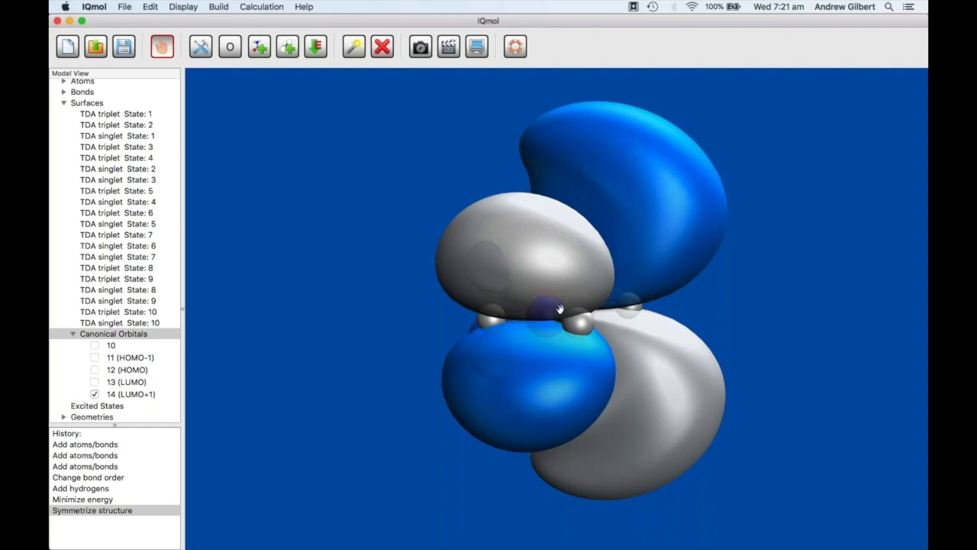
{"action": "left_click_drag", "start_coordinate": [559, 308], "coordinate": [524, 292]}
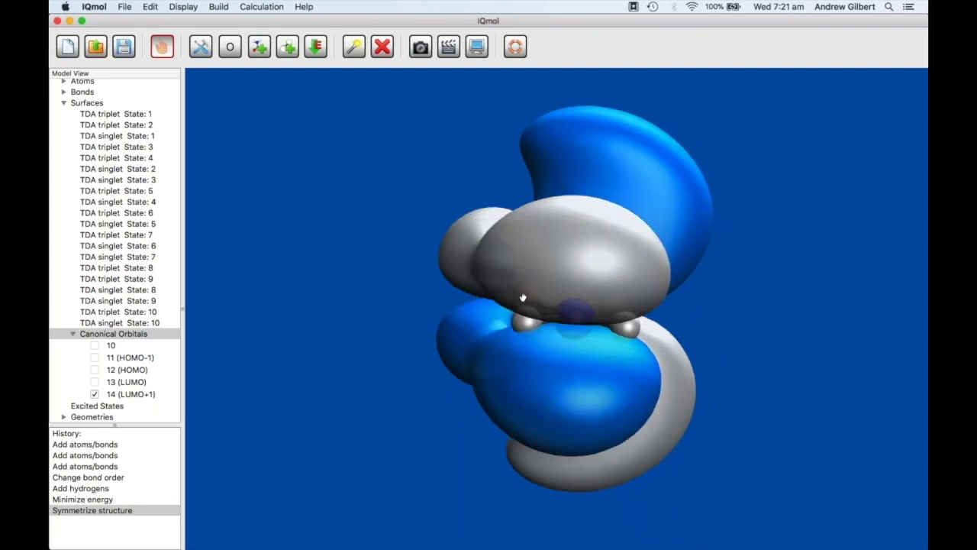
Hide the LUMO+1 surface so only the molecule is displayed, and collapse the canonical orbitals list
{"action": "left_click", "coordinate": [73, 334]}
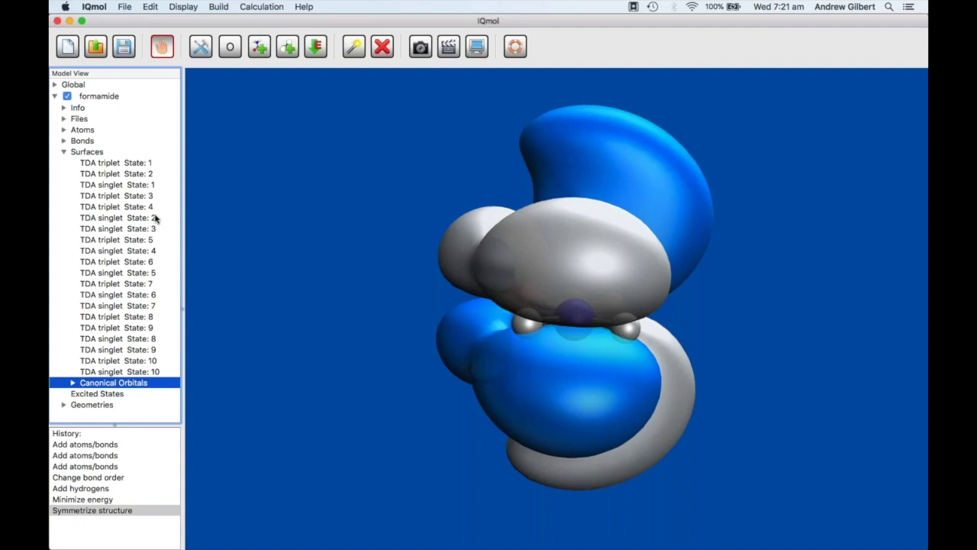
{"action": "left_click", "coordinate": [111, 187]}
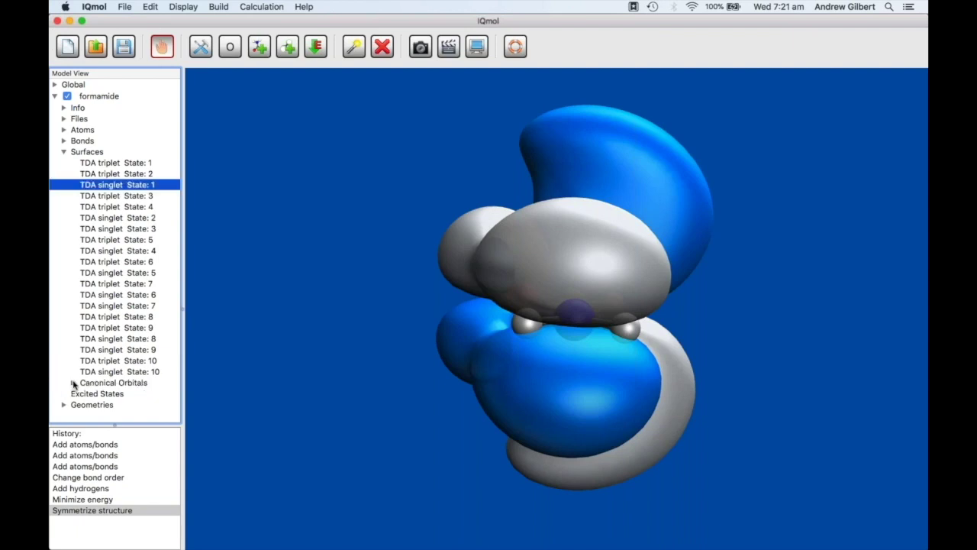
{"action": "left_click", "coordinate": [73, 384]}
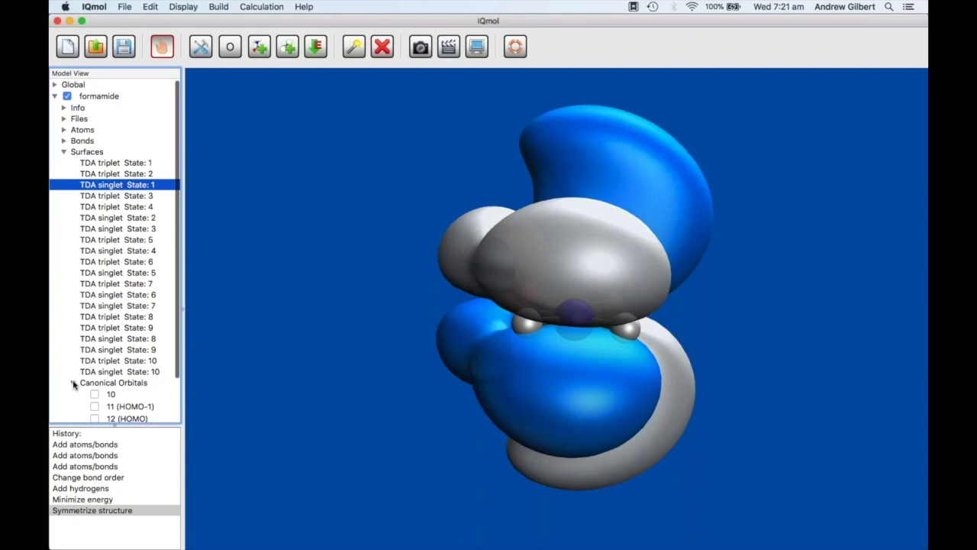
{"action": "left_click", "coordinate": [73, 383]}
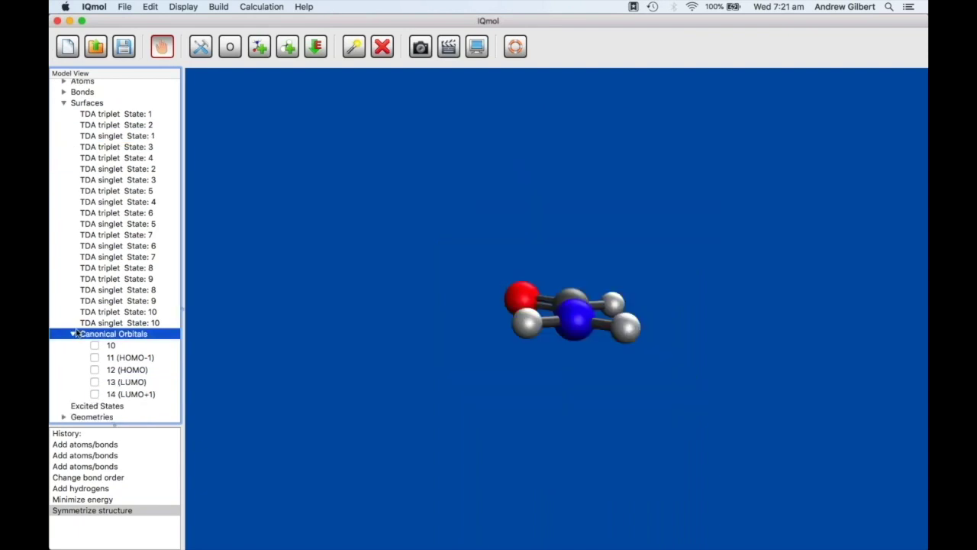
{"action": "left_click", "coordinate": [74, 333]}
Calculate the alpha NTO surfaces 2 (HONTO) to 3 (LUNTO) for TDA singlet state 1
{"action": "left_click", "coordinate": [130, 187]}
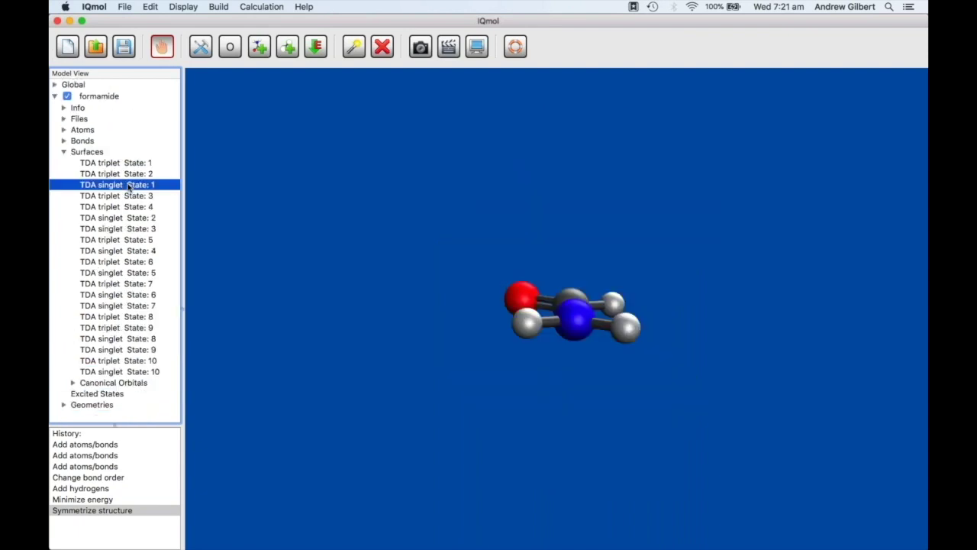
{"action": "double_click", "coordinate": [130, 186]}
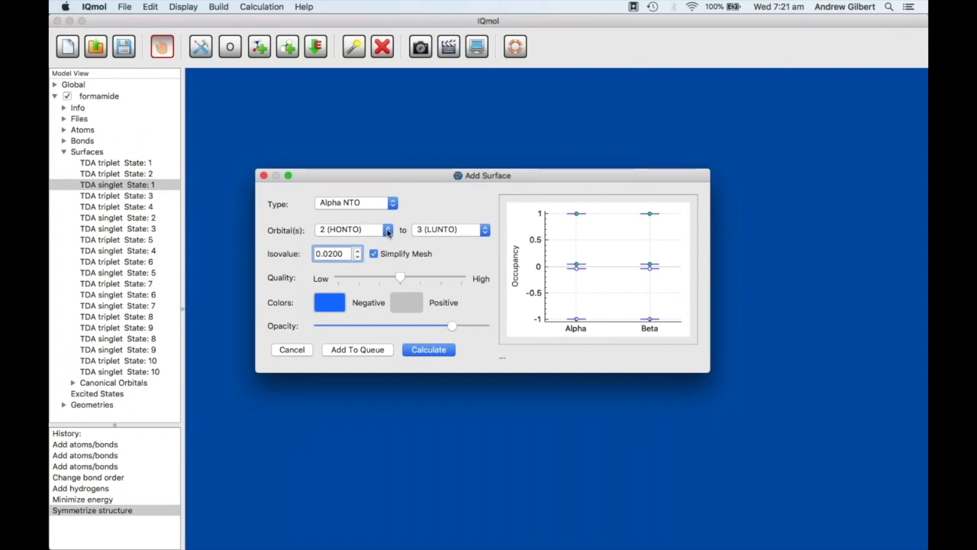
{"action": "left_click", "coordinate": [388, 230]}
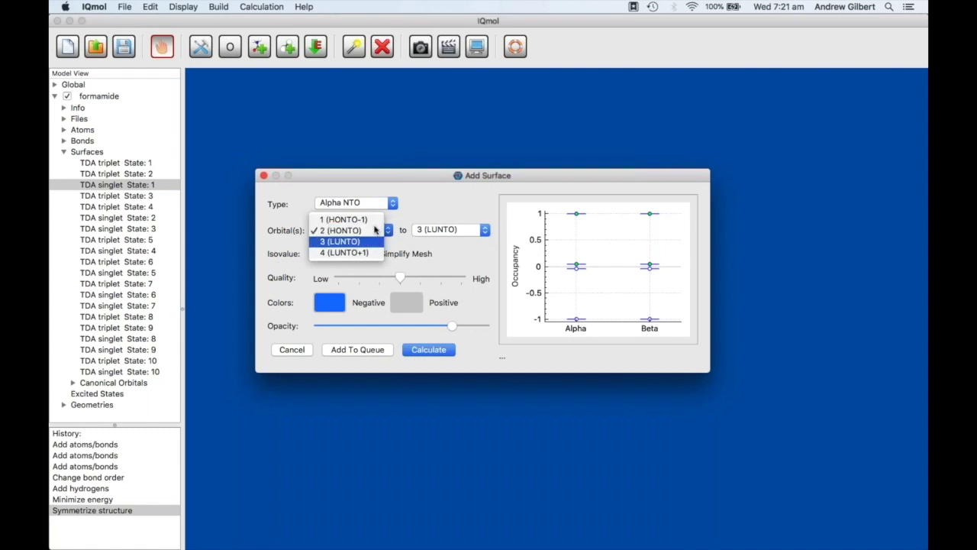
{"action": "left_click", "coordinate": [453, 253]}
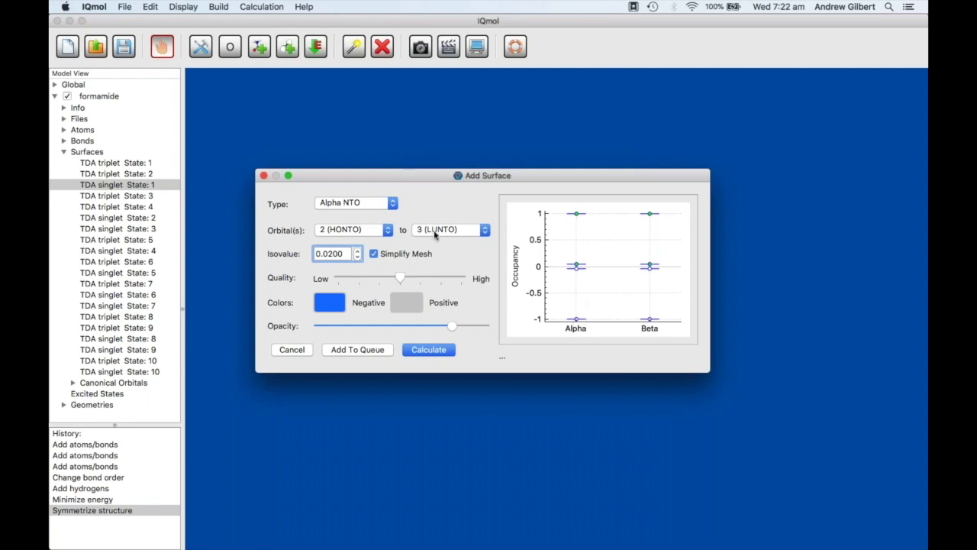
{"action": "left_click", "coordinate": [430, 353]}
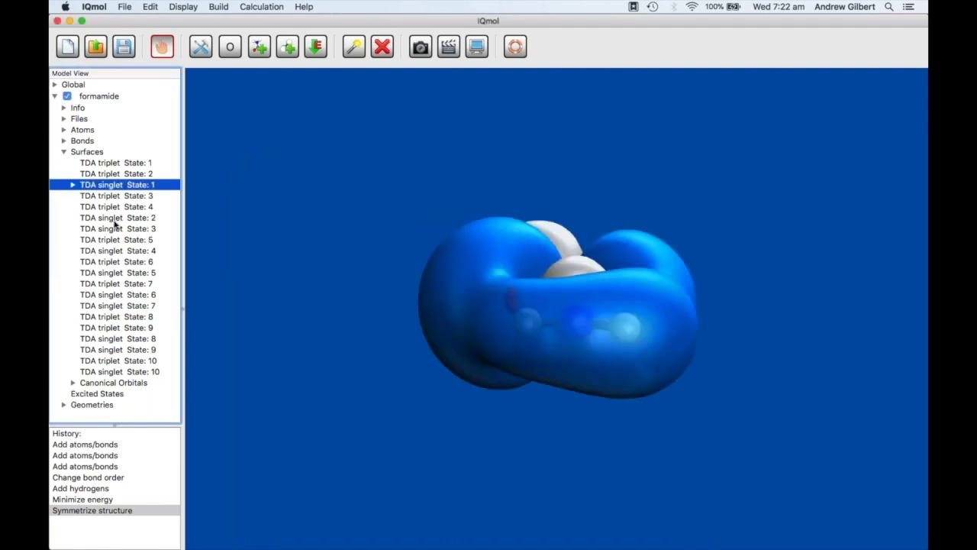
Examine the HONTO surface of TDA singlet state 1, replace it with the LUNTO, and view that from several angles
{"action": "left_click", "coordinate": [73, 185]}
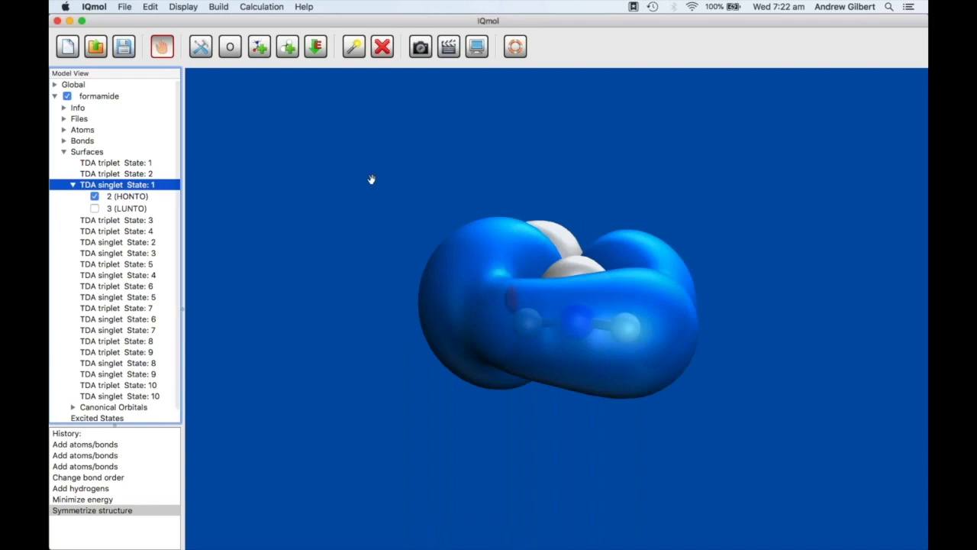
{"action": "left_click_drag", "start_coordinate": [371, 247], "coordinate": [428, 312]}
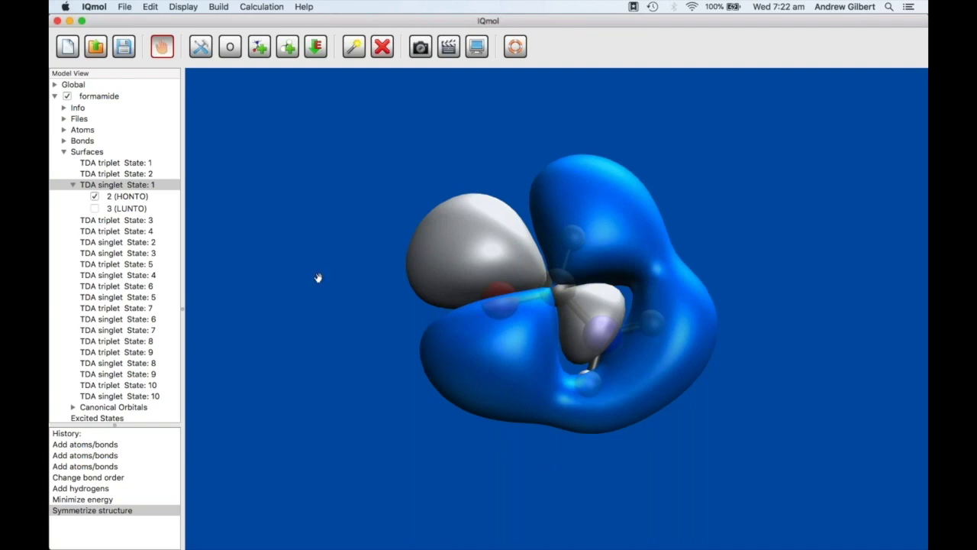
{"action": "left_click", "coordinate": [93, 208]}
{"action": "left_click", "coordinate": [94, 196]}
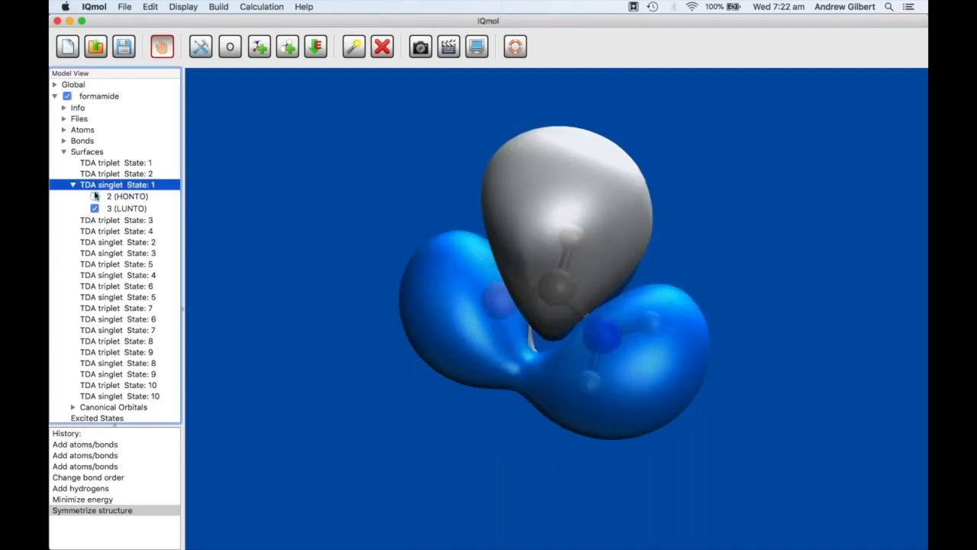
{"action": "left_click", "coordinate": [367, 345]}
{"action": "left_click_drag", "start_coordinate": [367, 344], "coordinate": [267, 309]}
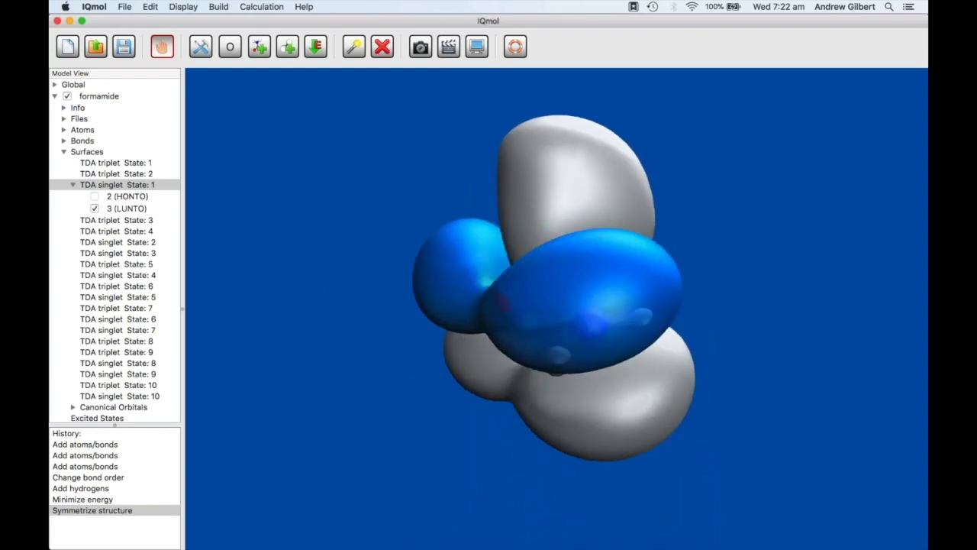
Calculate the alpha NTO surfaces 1 (HONTO-1) to 4 (LUNTO+1) for TDA singlet state 9
{"action": "left_click", "coordinate": [73, 185]}
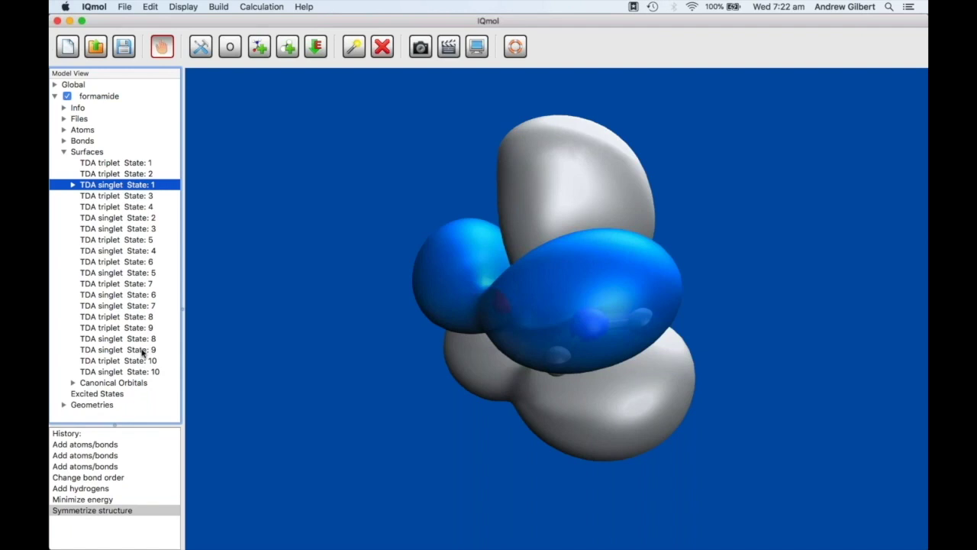
{"action": "double_click", "coordinate": [142, 351]}
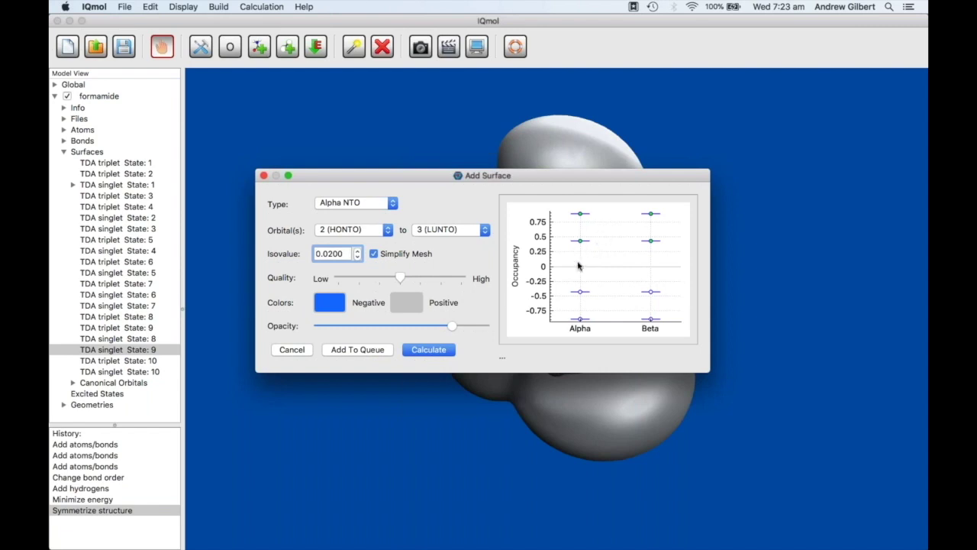
{"action": "left_click", "coordinate": [384, 228]}
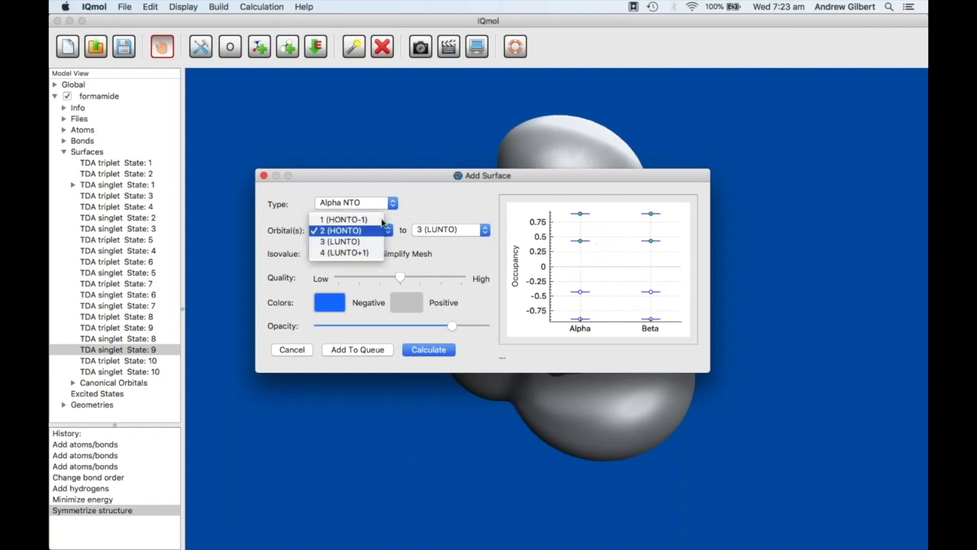
{"action": "left_click", "coordinate": [382, 221]}
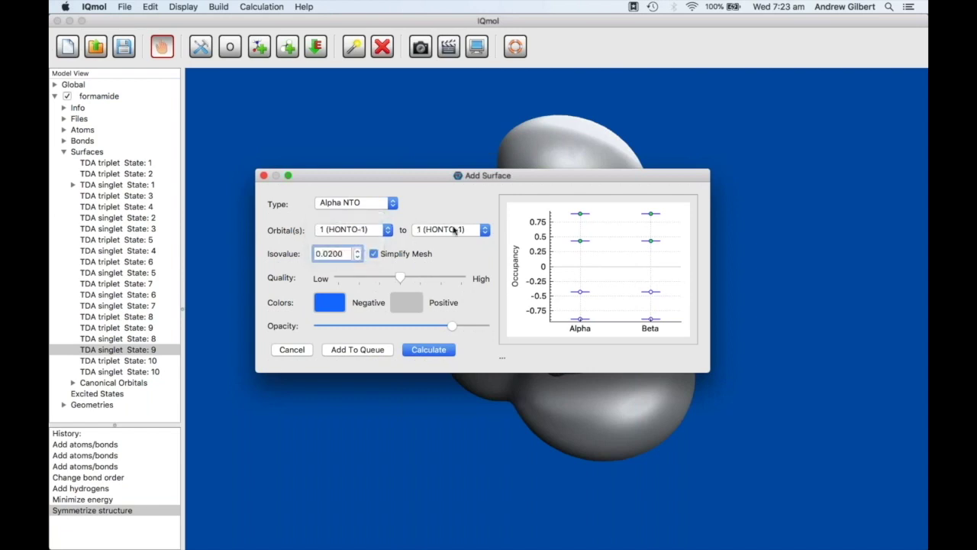
{"action": "left_click", "coordinate": [453, 231]}
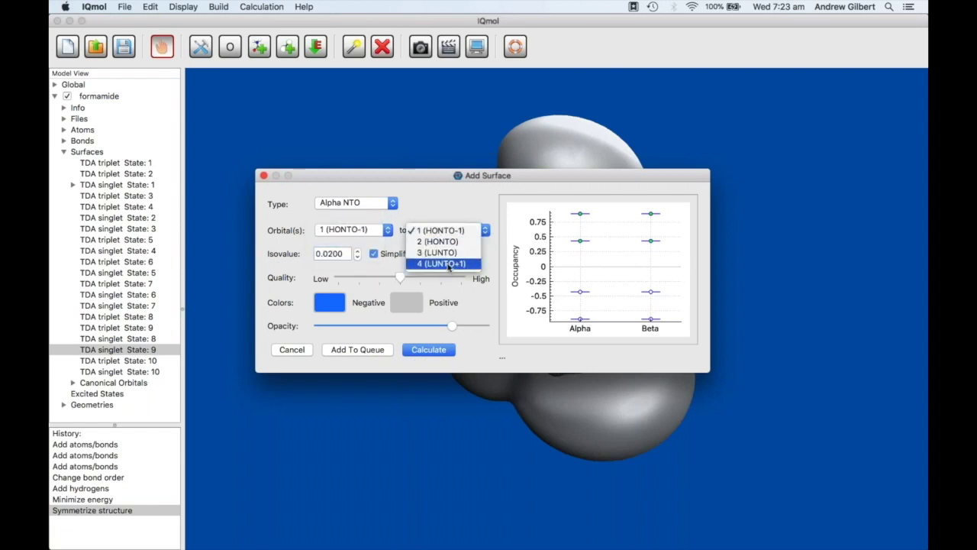
{"action": "left_click", "coordinate": [449, 265]}
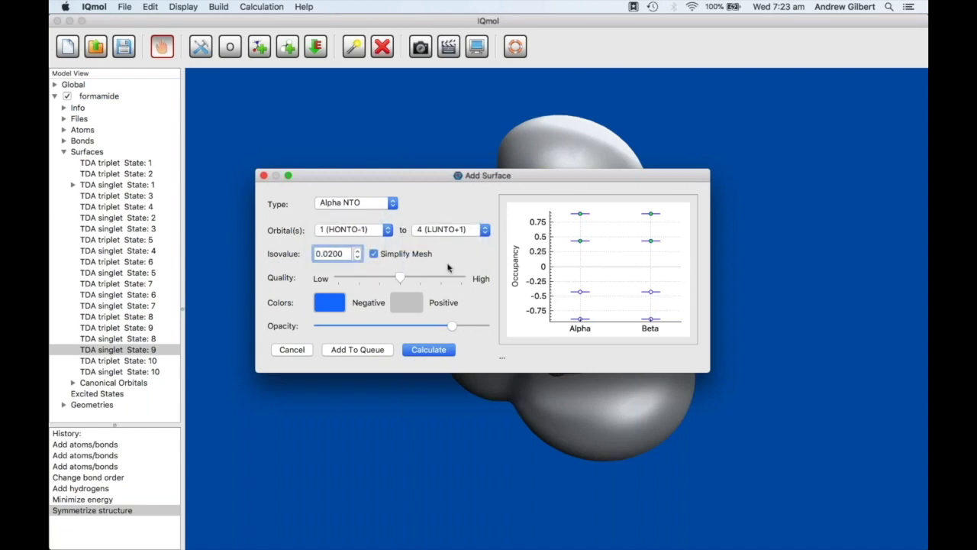
{"action": "left_click", "coordinate": [429, 350]}
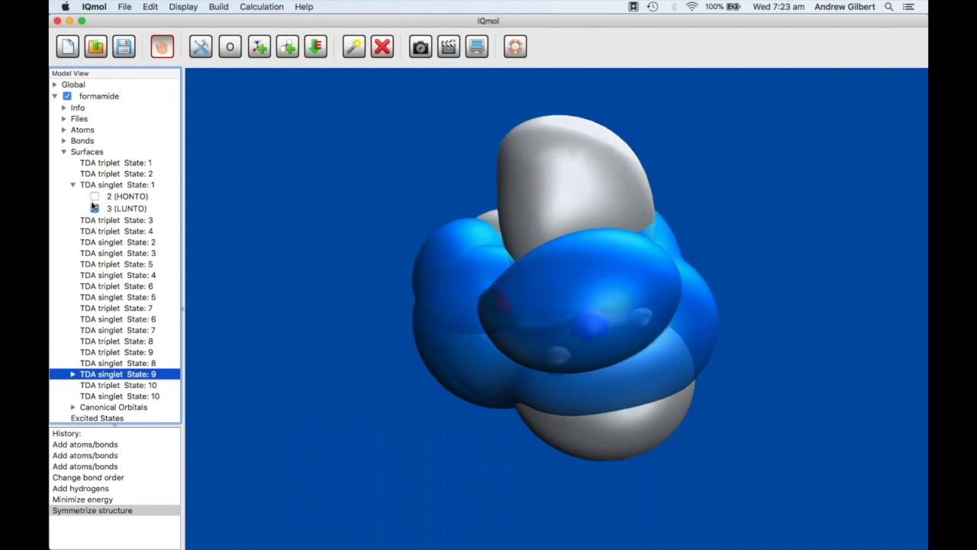
Hide the LUNTO surface of TDA singlet state 1 and examine the HONTO-1 surface of singlet state 9
{"action": "left_click", "coordinate": [94, 208]}
{"action": "left_click", "coordinate": [74, 184]}
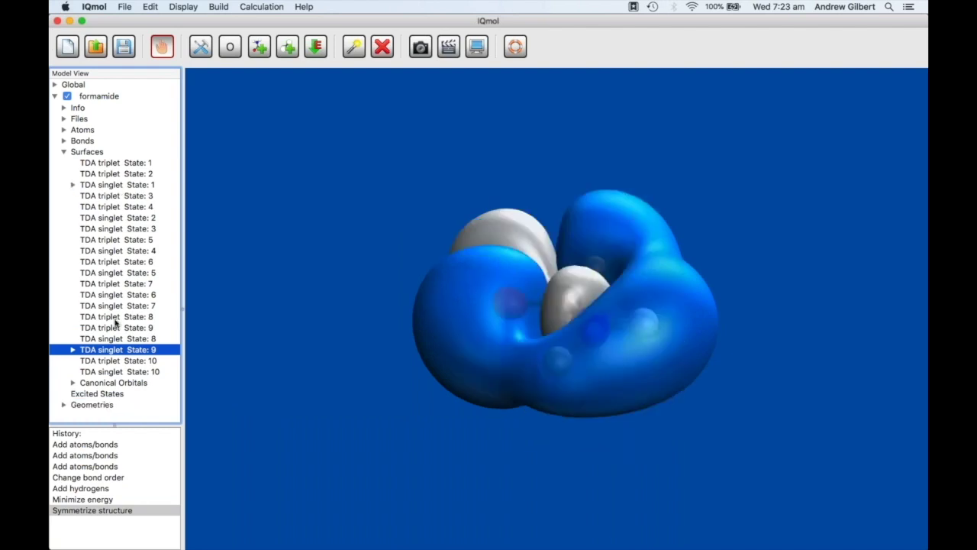
{"action": "left_click", "coordinate": [73, 350]}
{"action": "left_click_drag", "start_coordinate": [279, 282], "coordinate": [319, 327]}
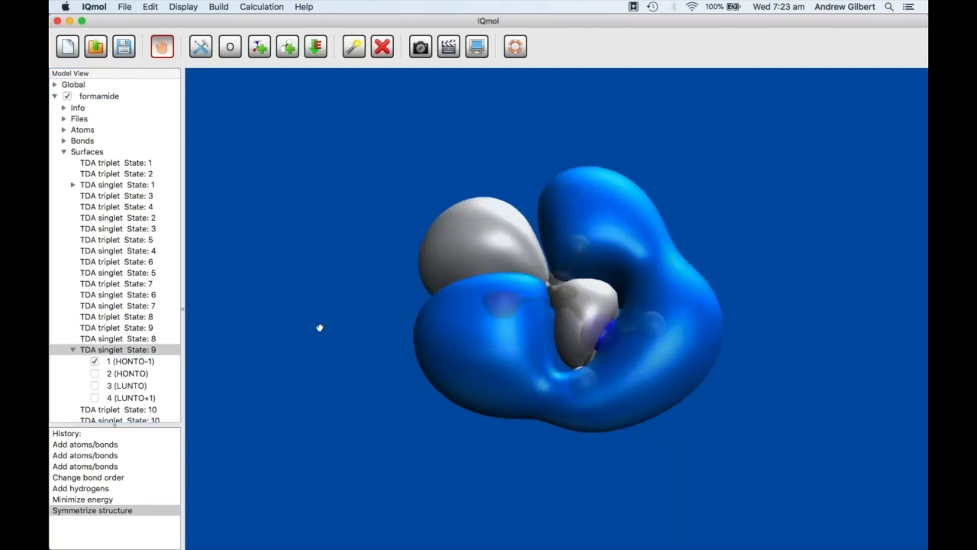
Examine the HONTO surface of TDA singlet state 9, replace it with the LUNTO, and view that from another angle
{"action": "left_click", "coordinate": [95, 373]}
{"action": "left_click_drag", "start_coordinate": [320, 327], "coordinate": [343, 303]}
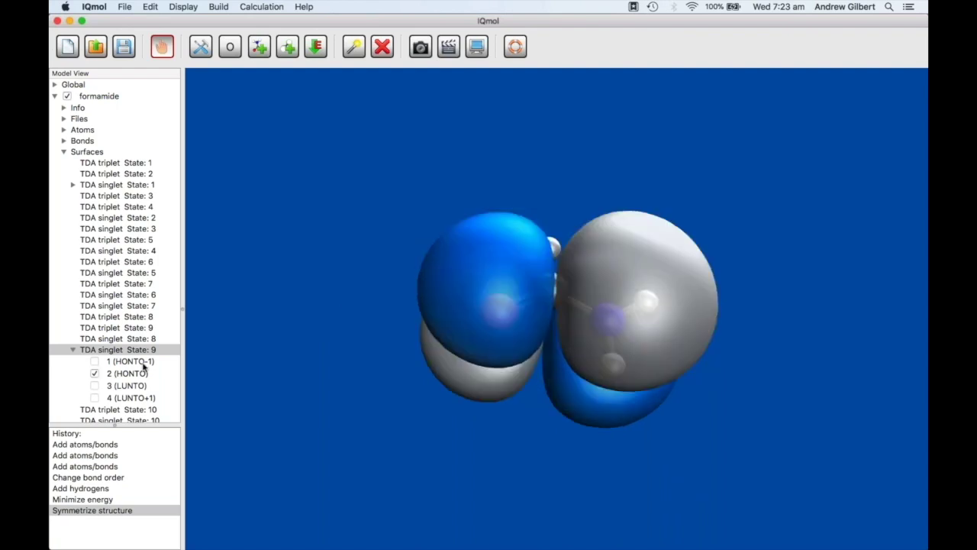
{"action": "left_click", "coordinate": [94, 386]}
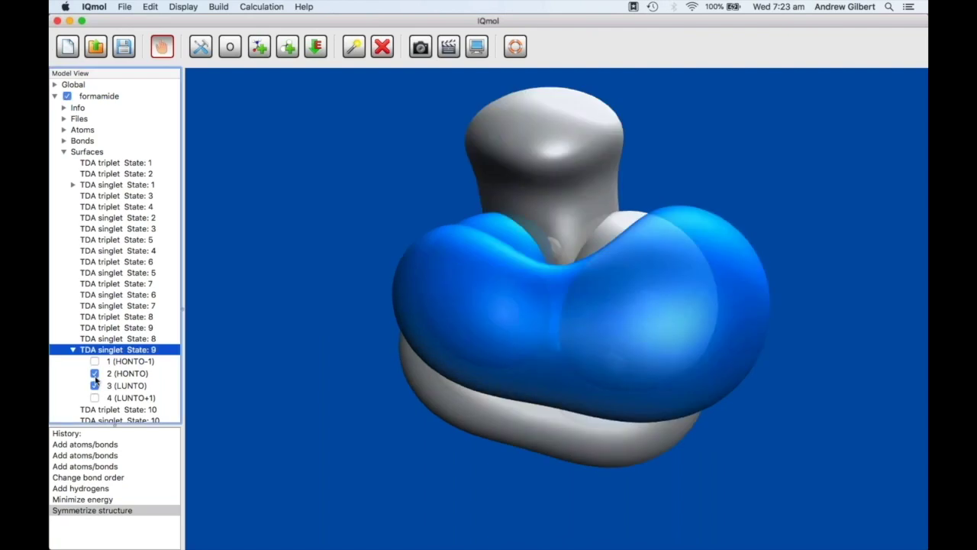
{"action": "left_click", "coordinate": [94, 373]}
{"action": "left_click_drag", "start_coordinate": [332, 378], "coordinate": [196, 378]}
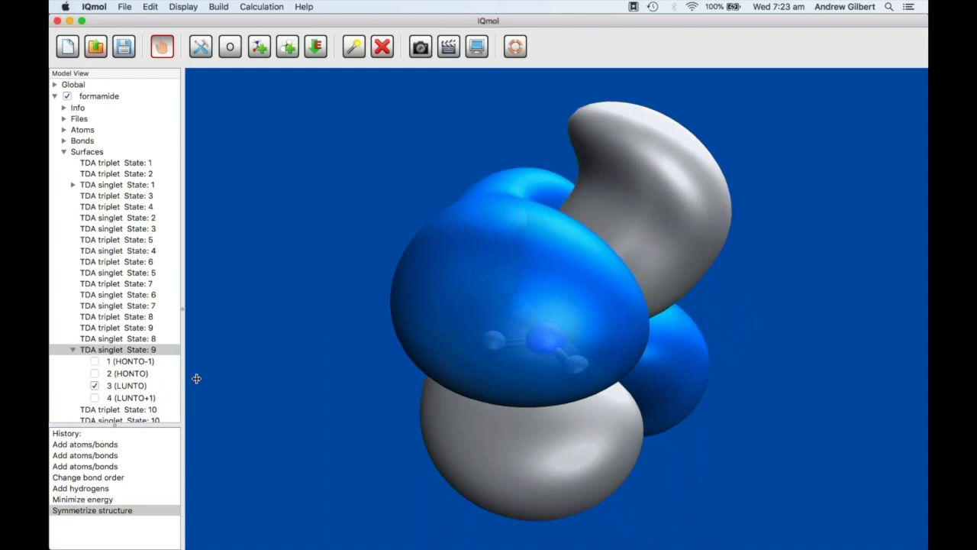
Examine the LUNTO+1 surface of TDA singlet state 9 from several angles, and compare it with the LUNTO
{"action": "left_click", "coordinate": [94, 398]}
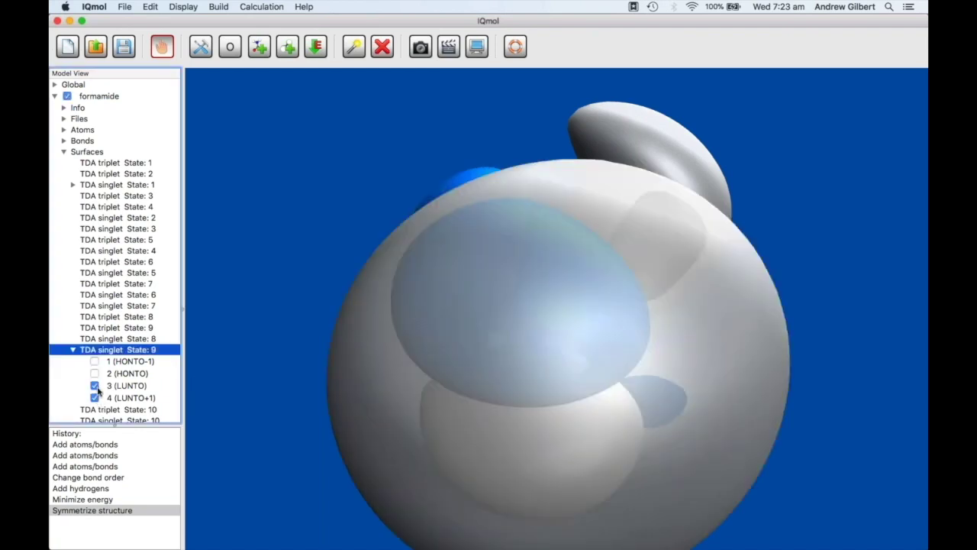
{"action": "left_click", "coordinate": [95, 386]}
{"action": "left_click_drag", "start_coordinate": [284, 304], "coordinate": [659, 320]}
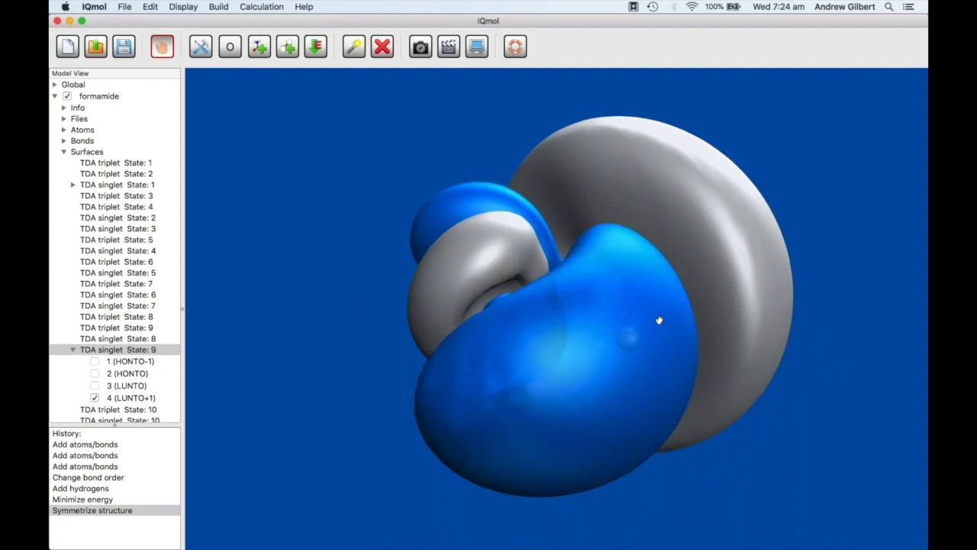
{"action": "left_click_drag", "start_coordinate": [660, 319], "coordinate": [649, 338]}
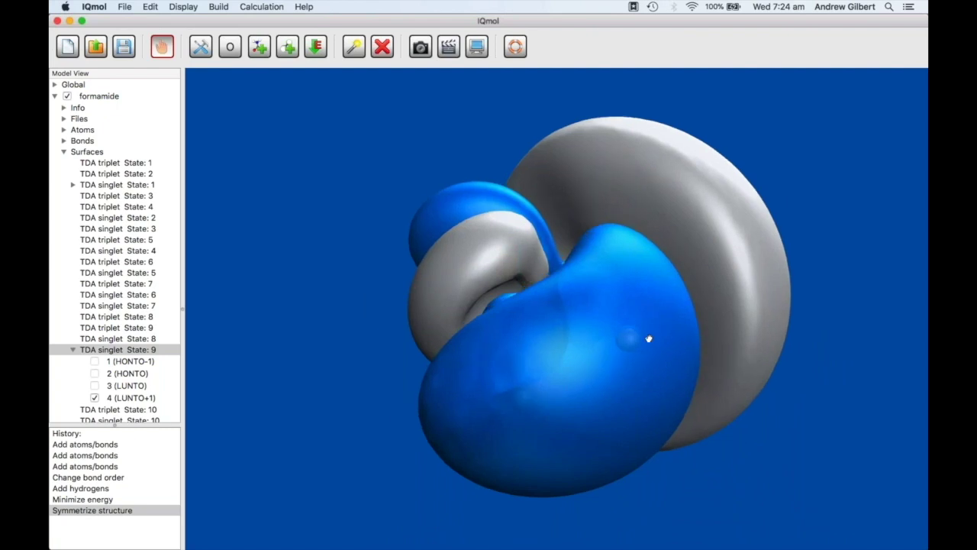
{"action": "left_click", "coordinate": [94, 385]}
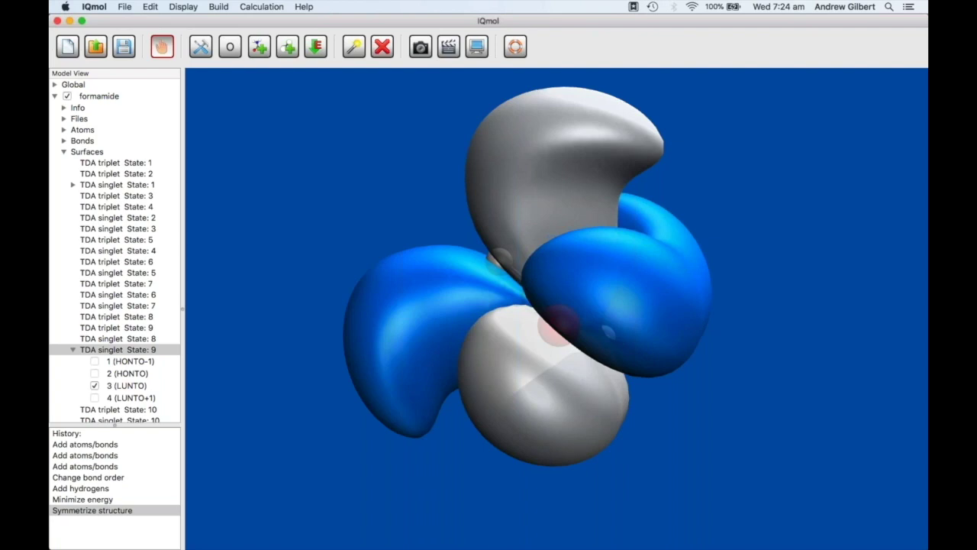
{"action": "left_click_drag", "start_coordinate": [338, 218], "coordinate": [344, 294]}
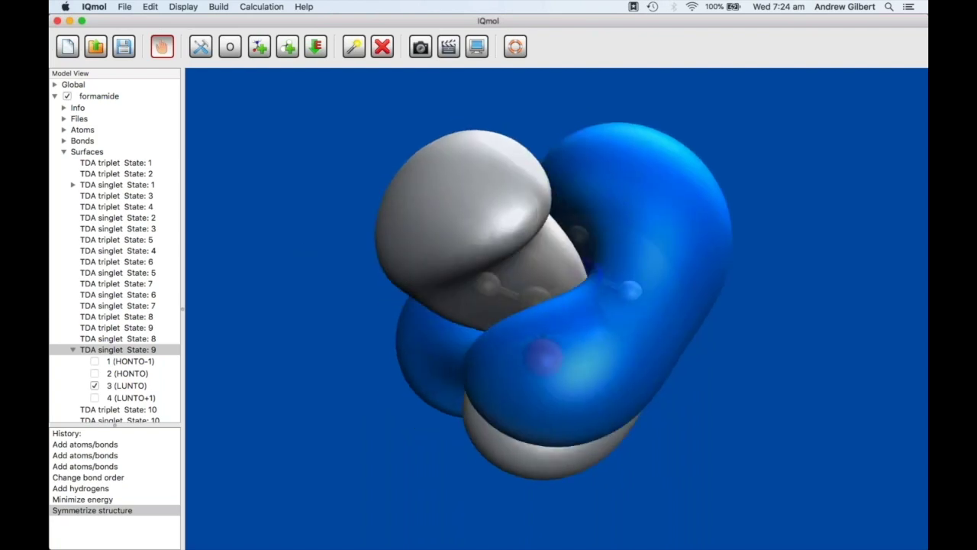
Collapse the formamide entry in the model tree and create a new, empty molecule
{"action": "left_click", "coordinate": [64, 152]}
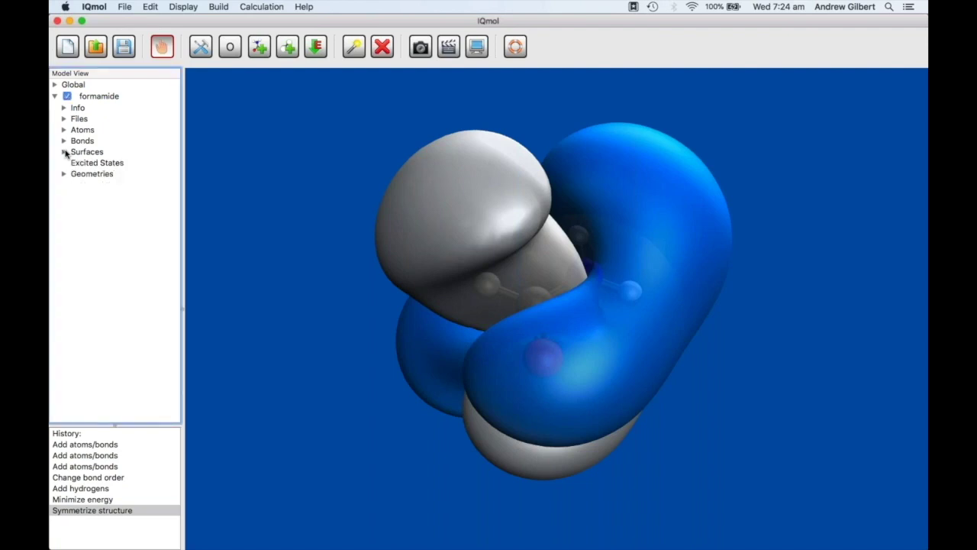
{"action": "left_click", "coordinate": [55, 96]}
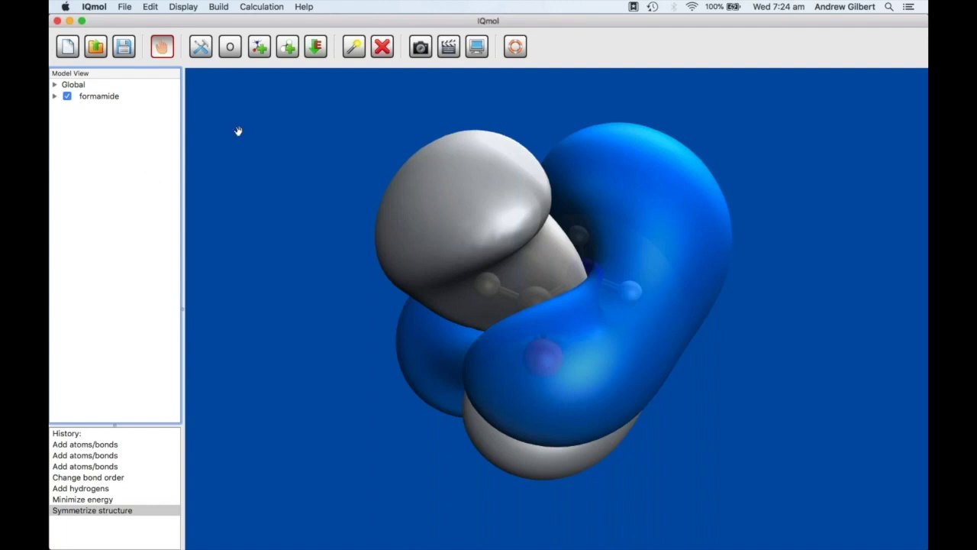
{"action": "key", "text": "super+n"}
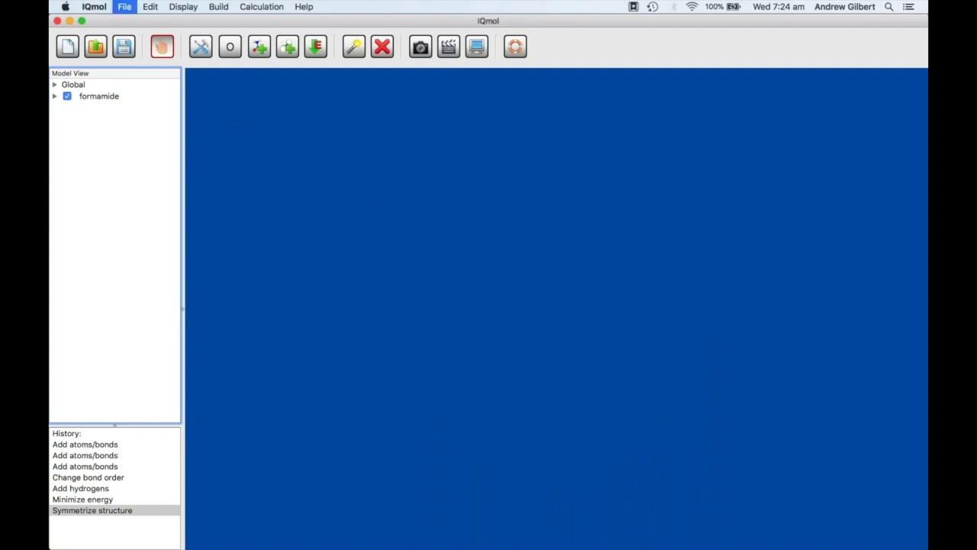
{"action": "left_click", "coordinate": [125, 7]}
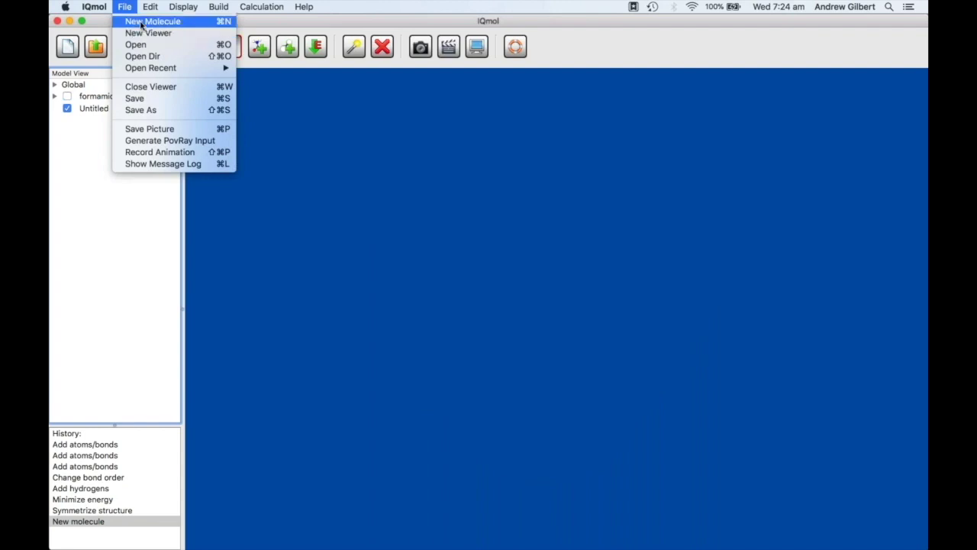
{"action": "left_click", "coordinate": [119, 6]}
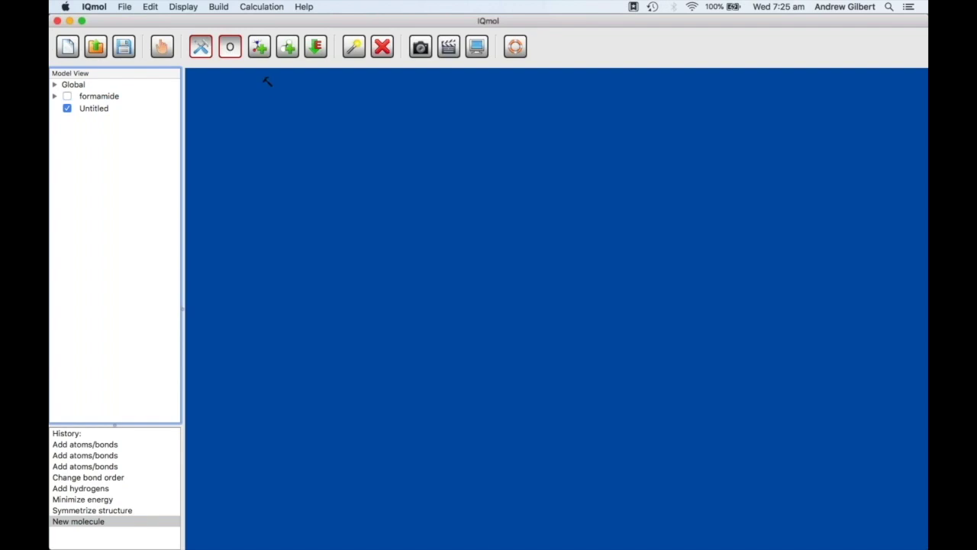
Insert glycine from the amino acids in the molecule library into the new molecule
{"action": "left_click", "coordinate": [261, 48]}
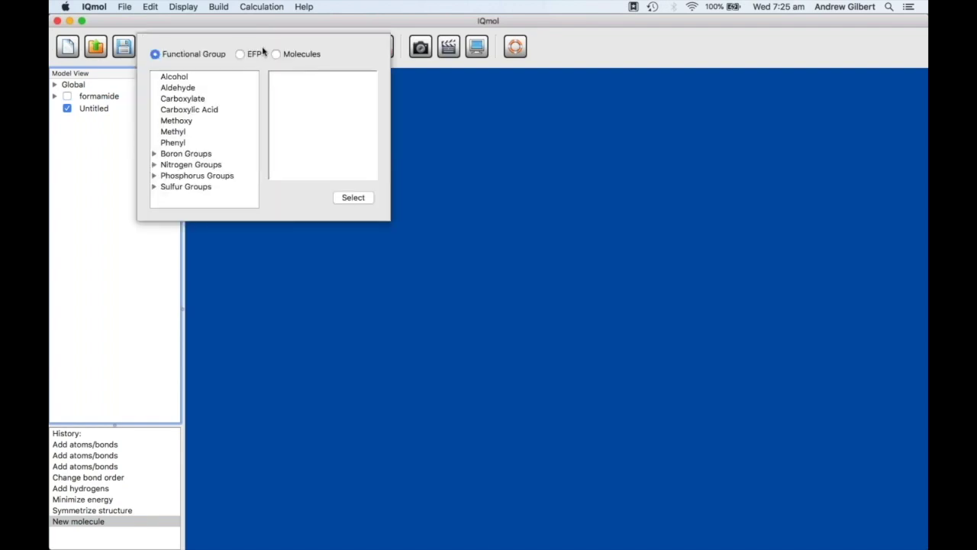
{"action": "left_click", "coordinate": [276, 55]}
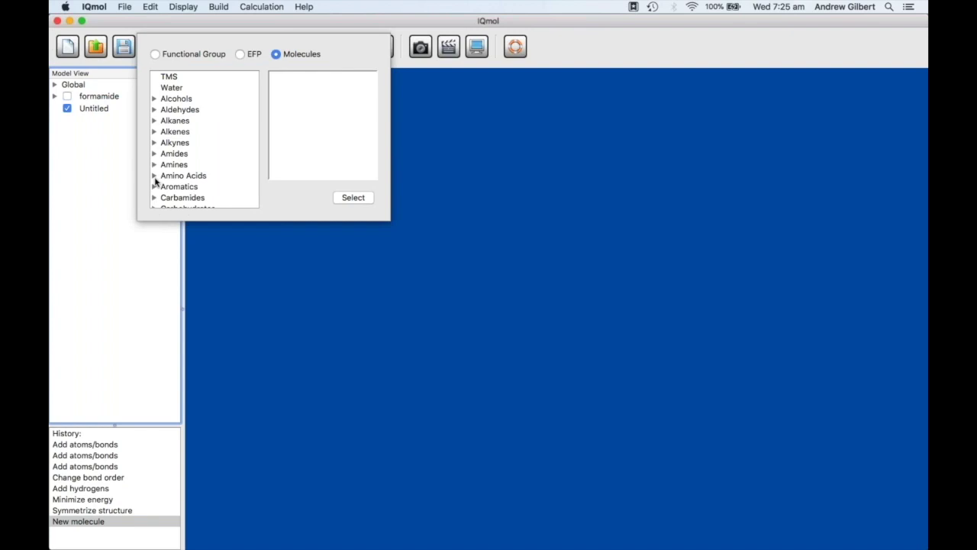
{"action": "left_click", "coordinate": [154, 177]}
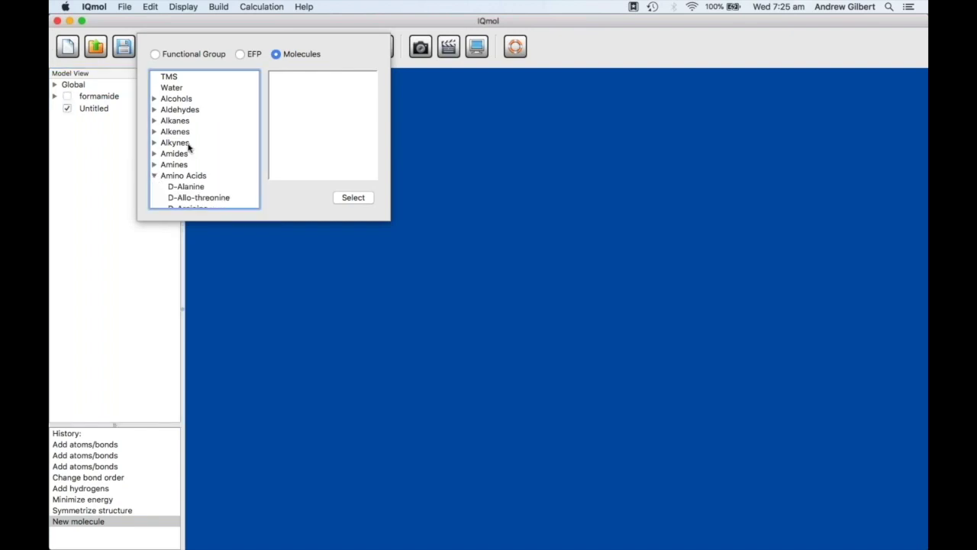
{"action": "scroll", "coordinate": [189, 147], "scroll_direction": "down", "scroll_amount": 1}
{"action": "scroll", "coordinate": [189, 147], "scroll_direction": "down", "scroll_amount": 1}
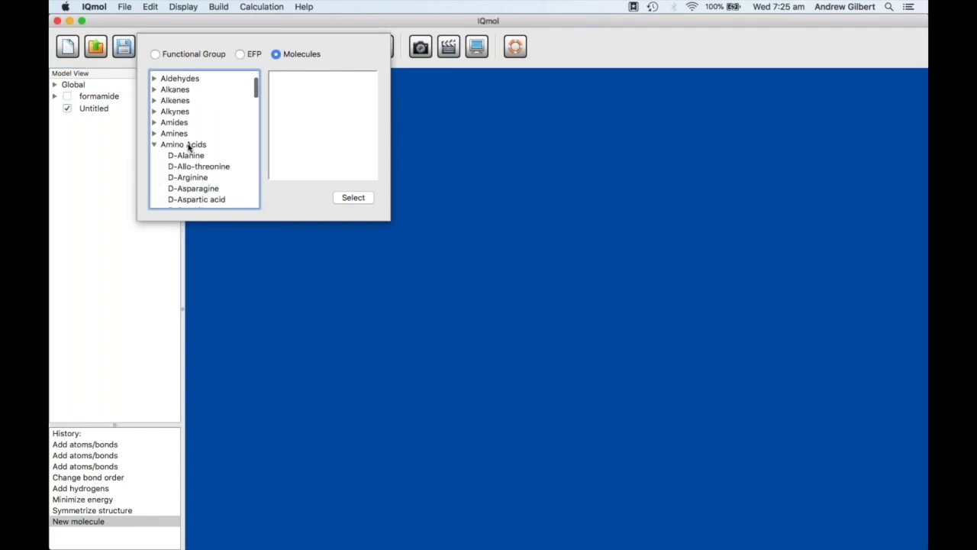
{"action": "scroll", "coordinate": [189, 141], "scroll_direction": "down", "scroll_amount": 10}
{"action": "left_click", "coordinate": [188, 105]}
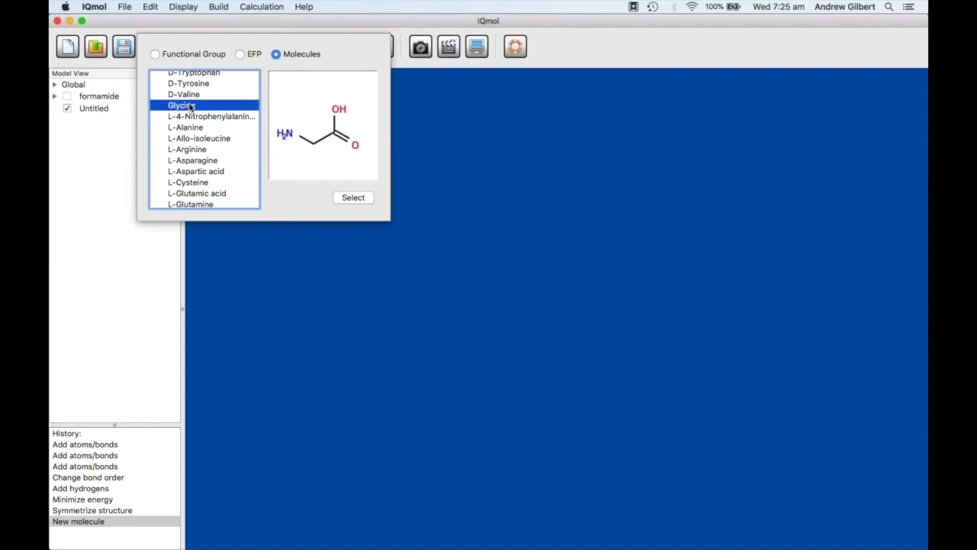
{"action": "left_click", "coordinate": [354, 198]}
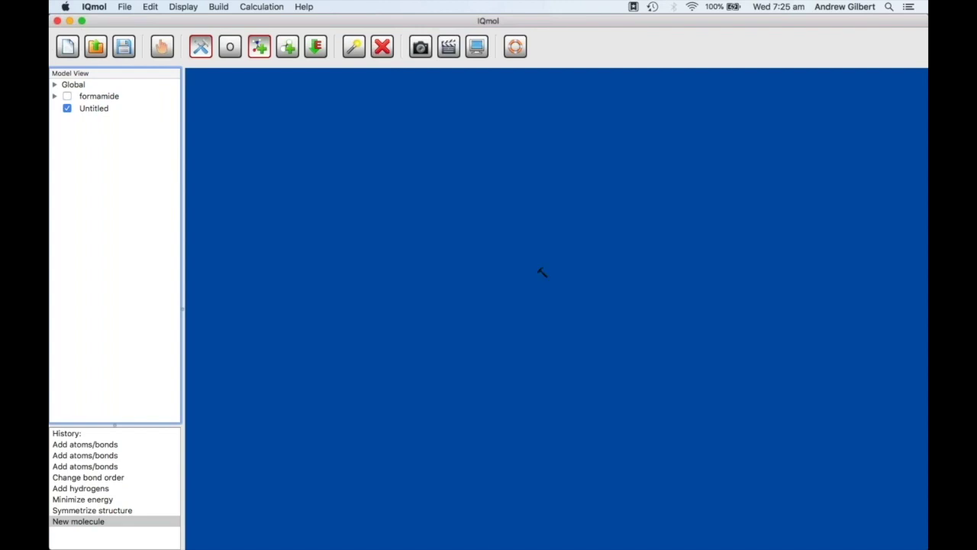
{"action": "left_click", "coordinate": [537, 291]}
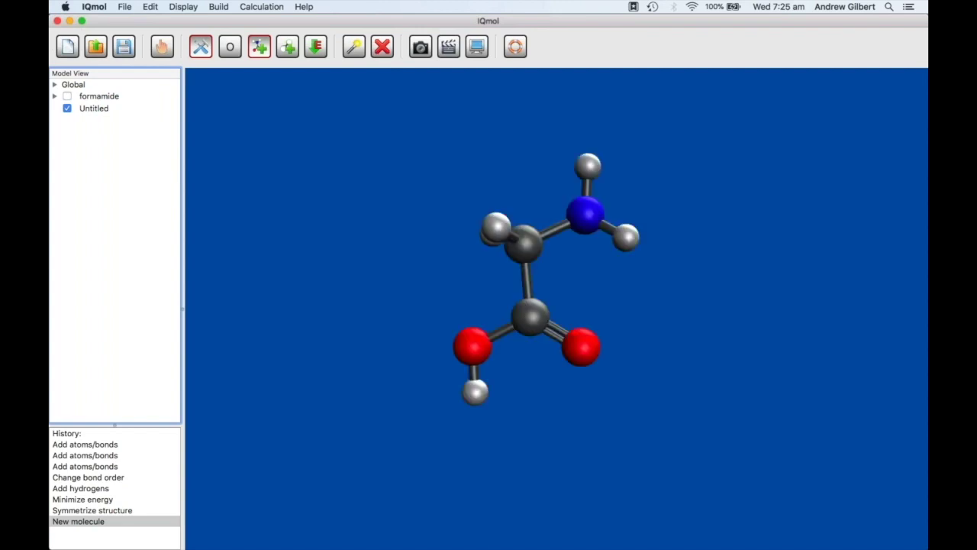
Set the isotopic mass of the hydroxyl hydrogen in glycine's carboxylic acid group to H(2)
{"action": "left_click_drag", "start_coordinate": [555, 293], "coordinate": [405, 214]}
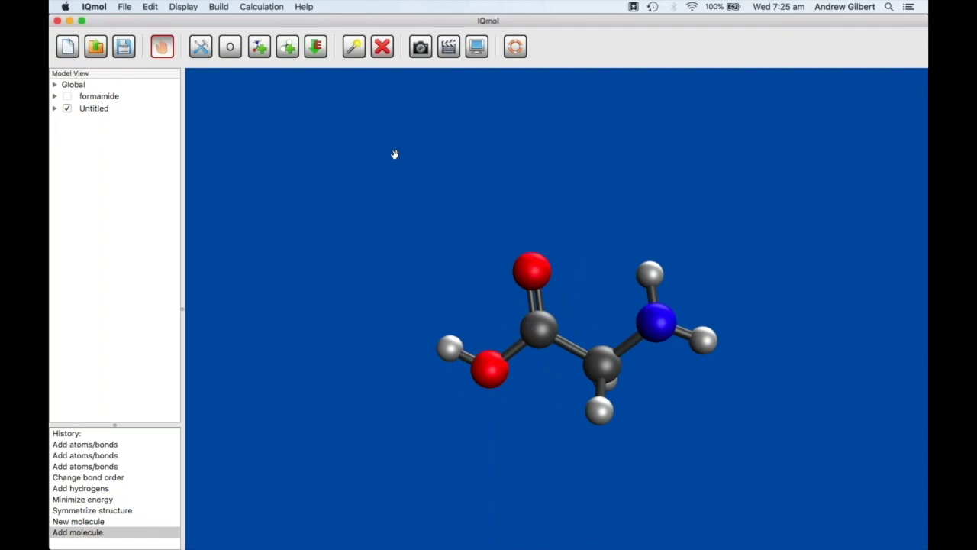
{"action": "left_click", "coordinate": [355, 47]}
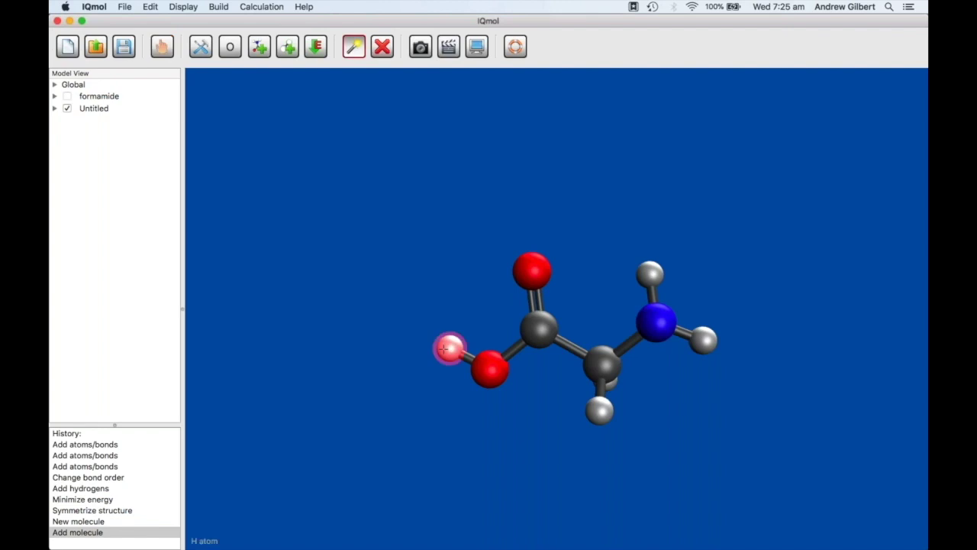
{"action": "left_click", "coordinate": [443, 348]}
{"action": "left_click", "coordinate": [207, 5]}
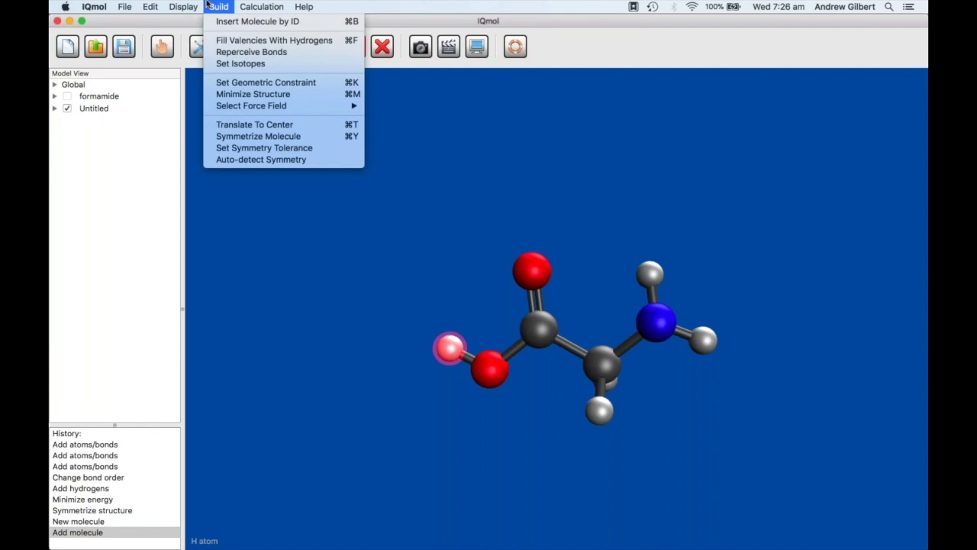
{"action": "left_click", "coordinate": [240, 66]}
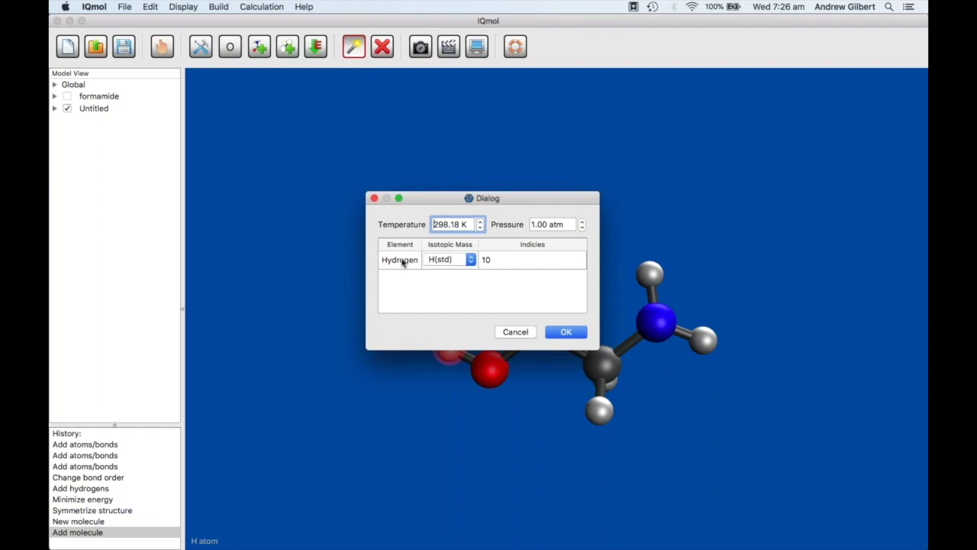
{"action": "left_click", "coordinate": [472, 261]}
{"action": "left_click", "coordinate": [460, 285]}
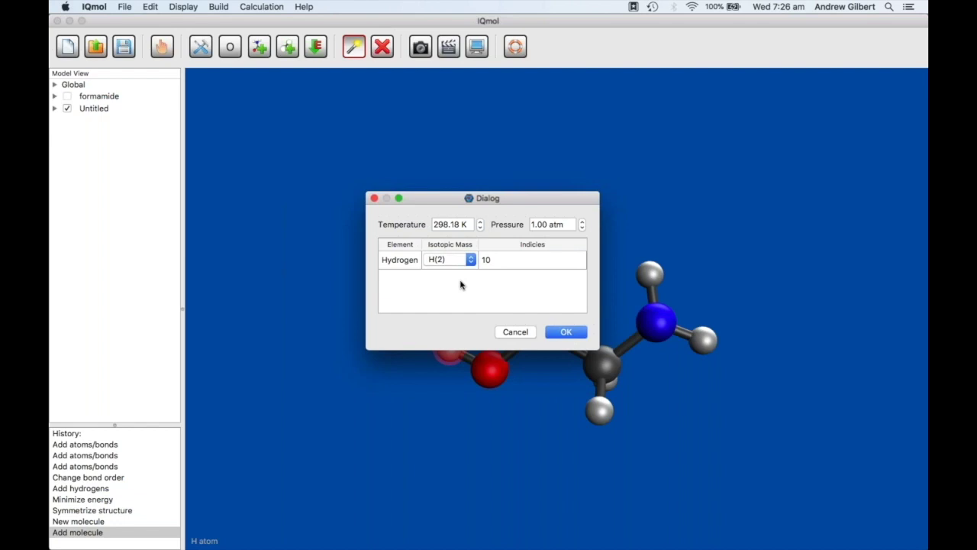
{"action": "left_click", "coordinate": [571, 332]}
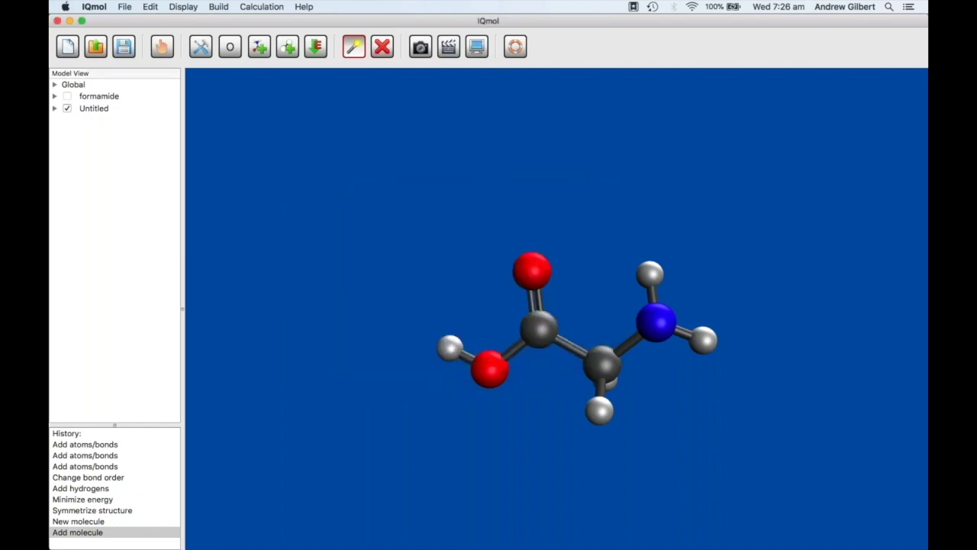
Expand the glycine molecule's isotopes in the model tree and review the settings of Substitution 1
{"action": "left_click", "coordinate": [54, 109]}
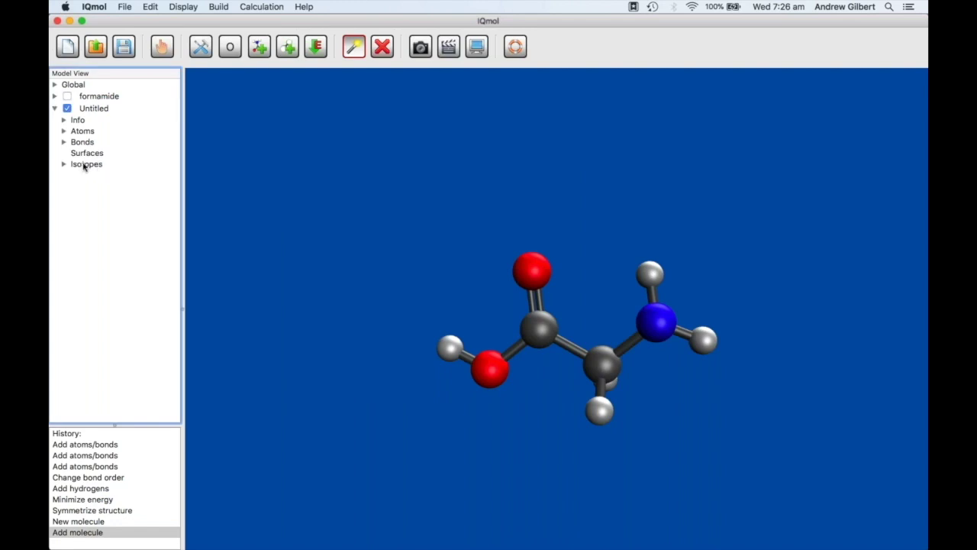
{"action": "left_click", "coordinate": [65, 164]}
{"action": "left_click", "coordinate": [111, 176]}
{"action": "double_click", "coordinate": [111, 175]}
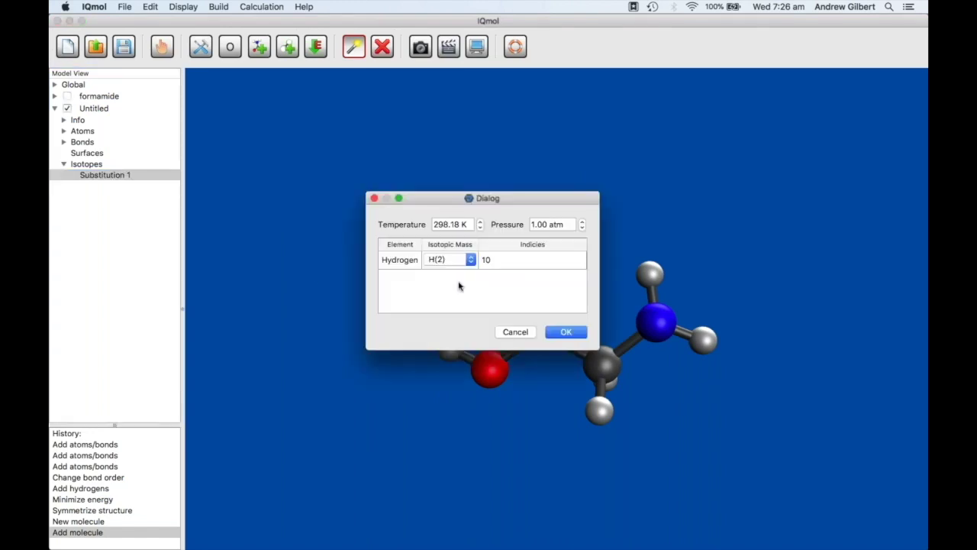
{"action": "left_click", "coordinate": [566, 331]}
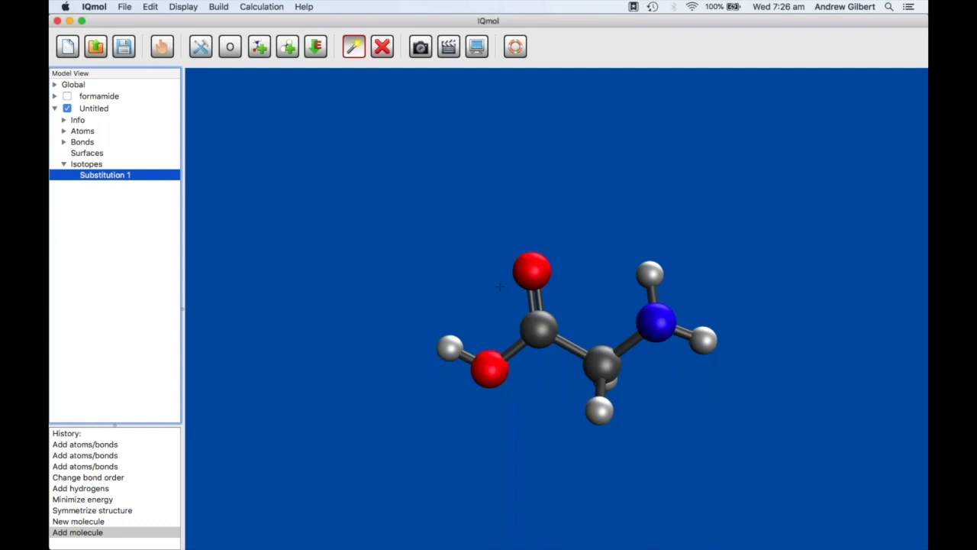
Set the isotopic mass of both hydrogens on glycine's amino nitrogen to H(2) as a second substitution
{"action": "left_click", "coordinate": [650, 270]}
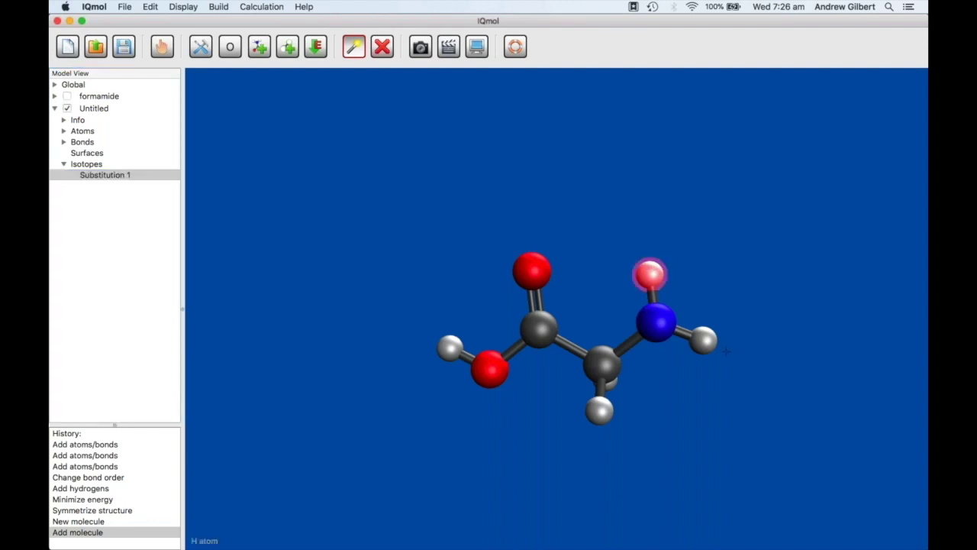
{"action": "left_click", "coordinate": [706, 339], "text": "shift"}
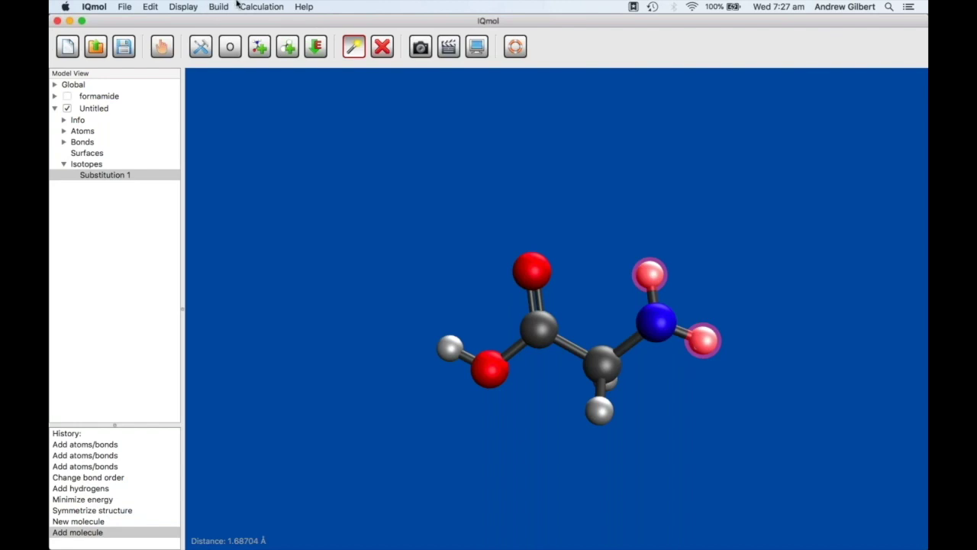
{"action": "left_click", "coordinate": [259, 5]}
{"action": "mouse_move", "coordinate": [219, 5]}
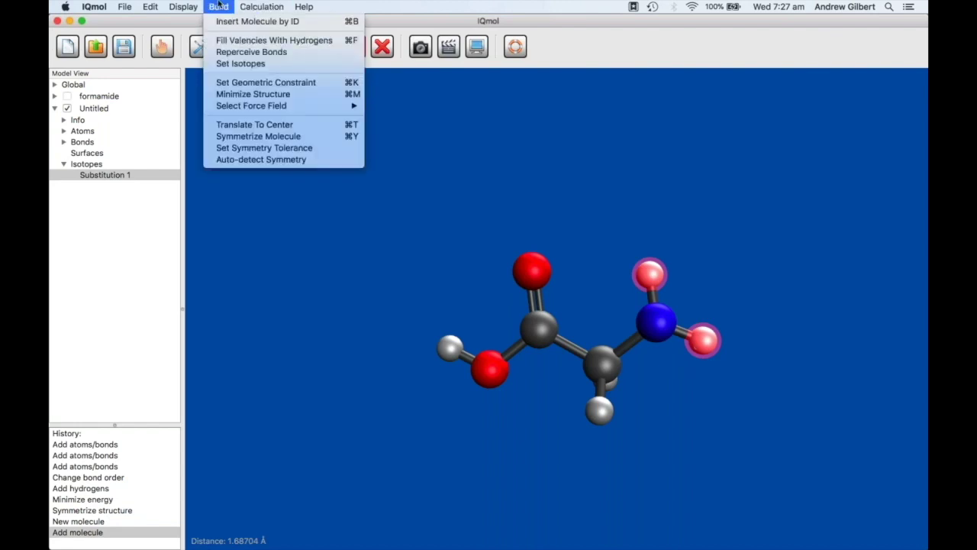
{"action": "left_click", "coordinate": [233, 64]}
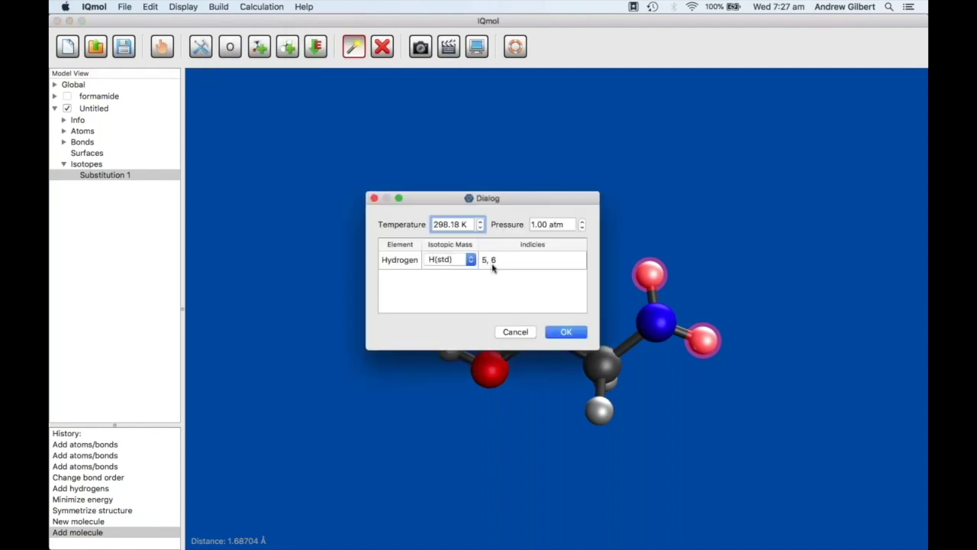
{"action": "left_click", "coordinate": [469, 260]}
{"action": "left_click", "coordinate": [458, 284]}
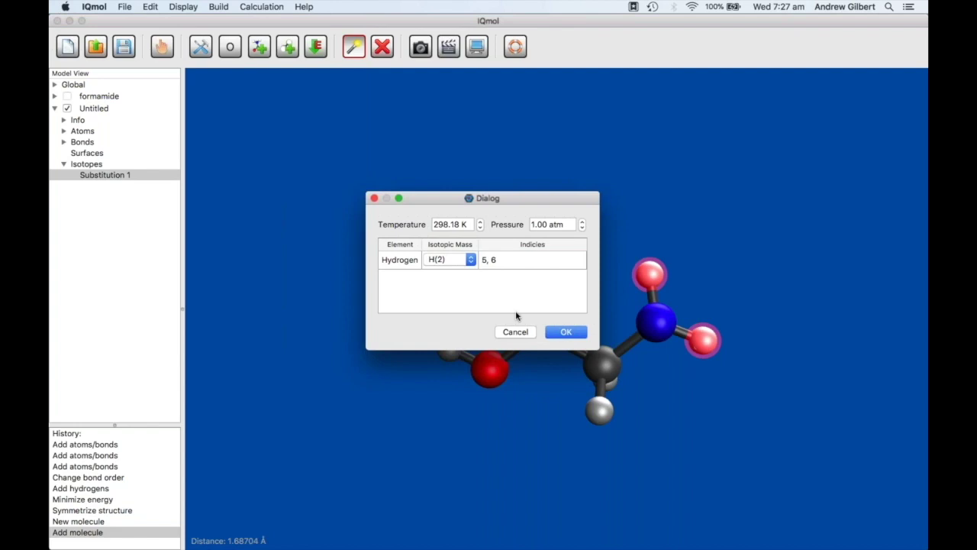
{"action": "left_click", "coordinate": [565, 331]}
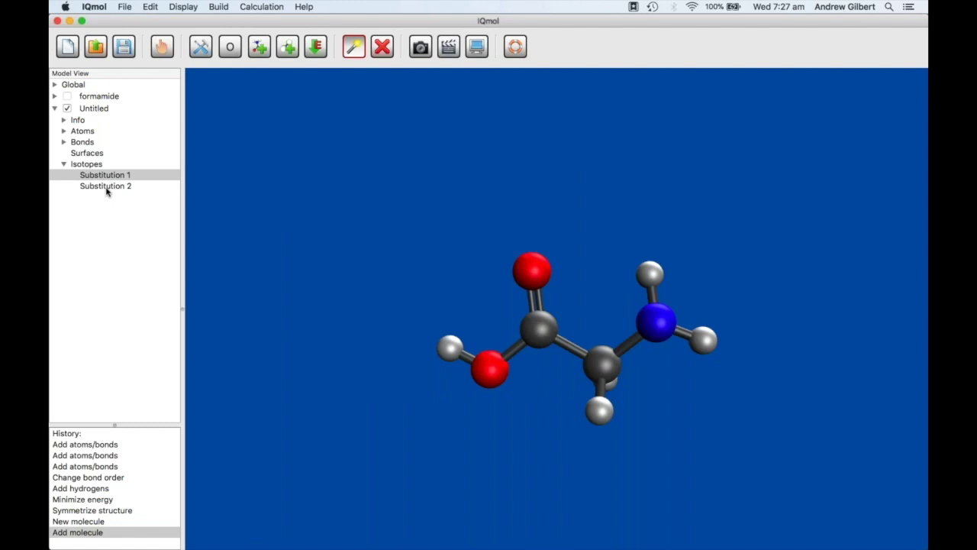
Open the Q-Chem setup, reset it to the default HF/6-31G settings and set Job 1 to calculate Geometry
{"action": "left_click", "coordinate": [241, 6]}
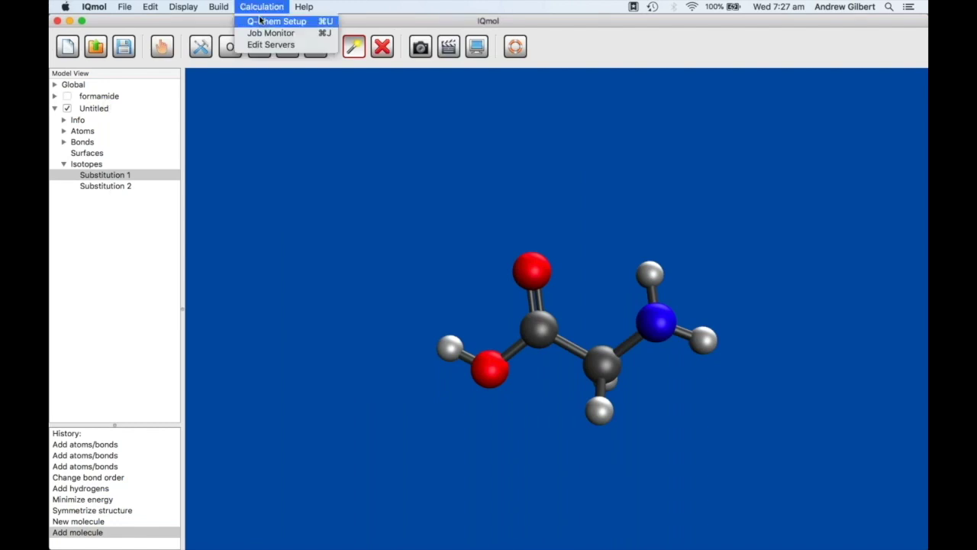
{"action": "left_click", "coordinate": [260, 20]}
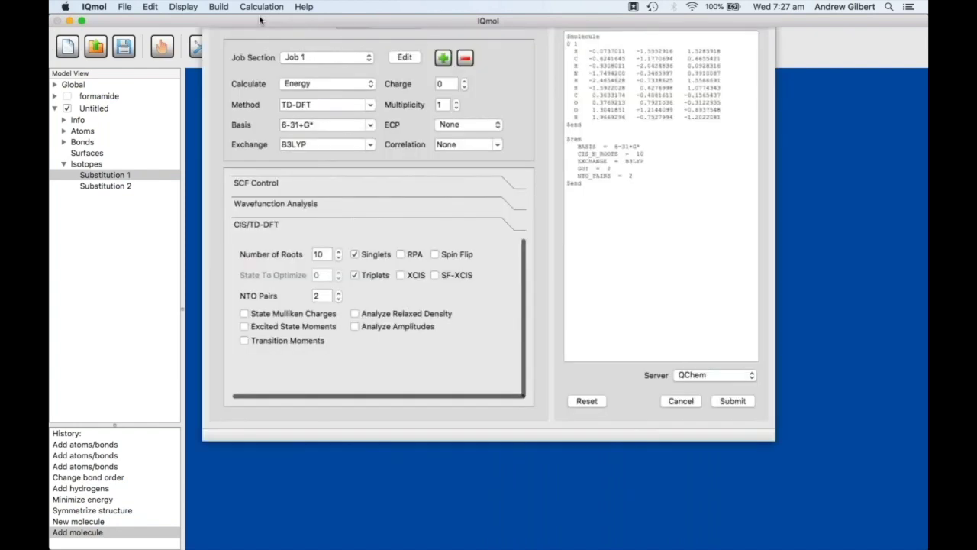
{"action": "left_click", "coordinate": [324, 100]}
{"action": "left_click", "coordinate": [354, 124]}
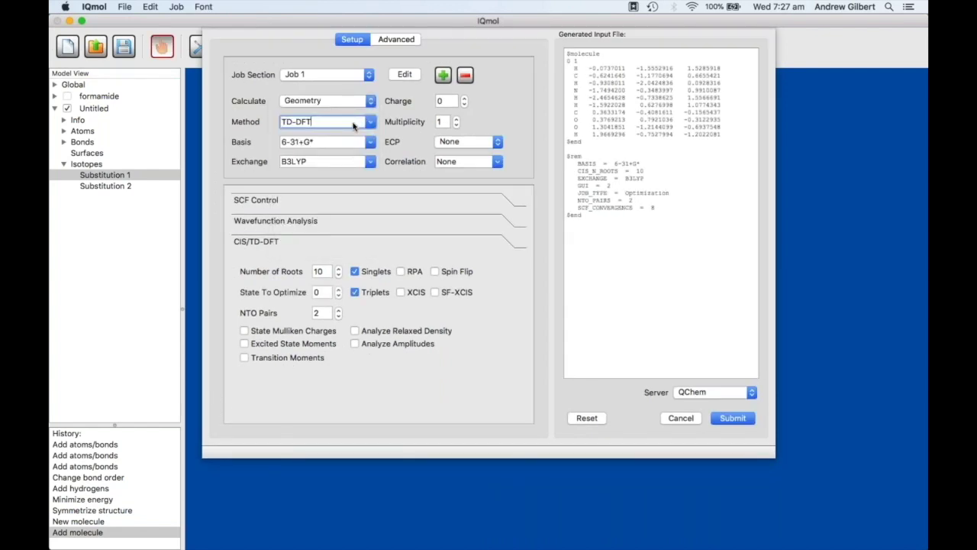
{"action": "left_click", "coordinate": [587, 424]}
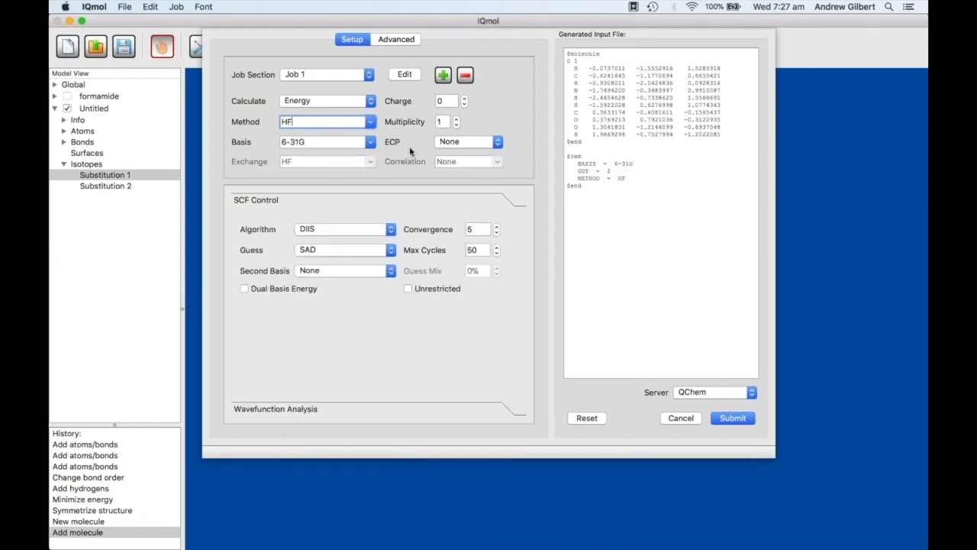
{"action": "left_click", "coordinate": [364, 102]}
{"action": "left_click", "coordinate": [356, 124]}
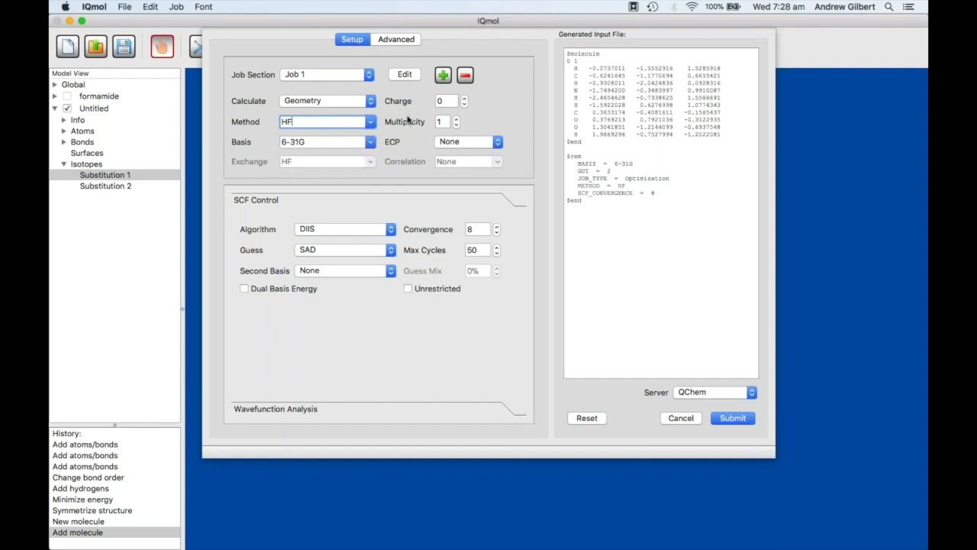
Add a second job section that calculates Frequencies with Isotopic Analysis enabled
{"action": "left_click", "coordinate": [443, 76]}
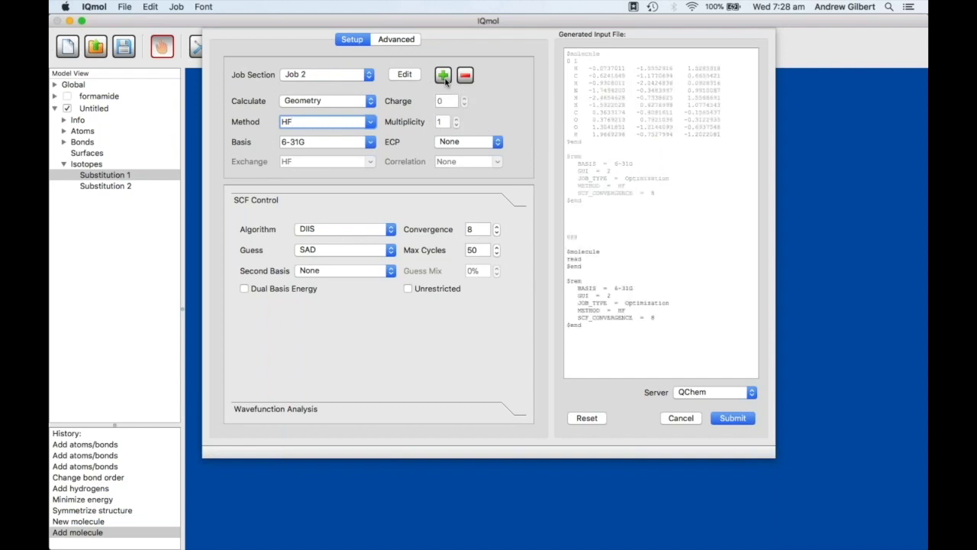
{"action": "left_click", "coordinate": [354, 77]}
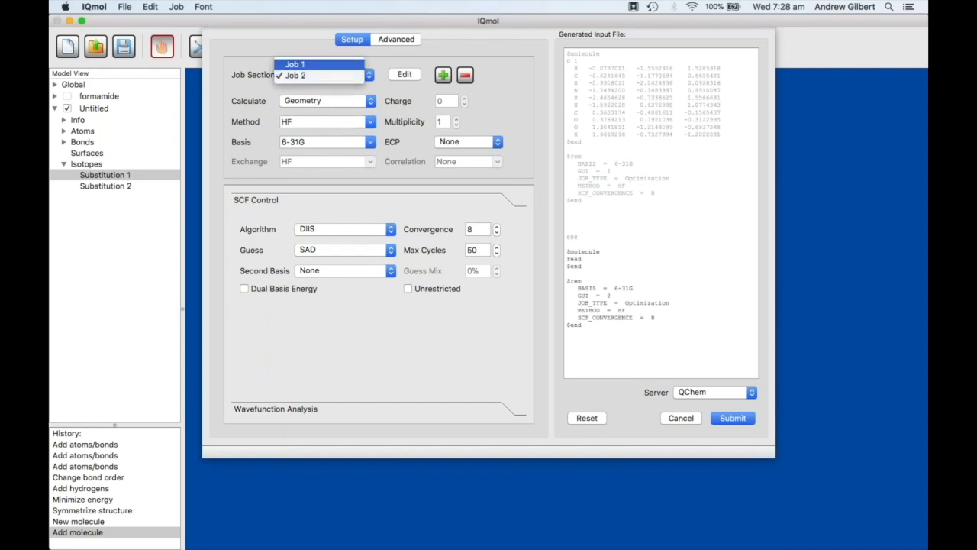
{"action": "left_click", "coordinate": [350, 65]}
{"action": "left_click", "coordinate": [349, 74]}
{"action": "left_click", "coordinate": [351, 88]}
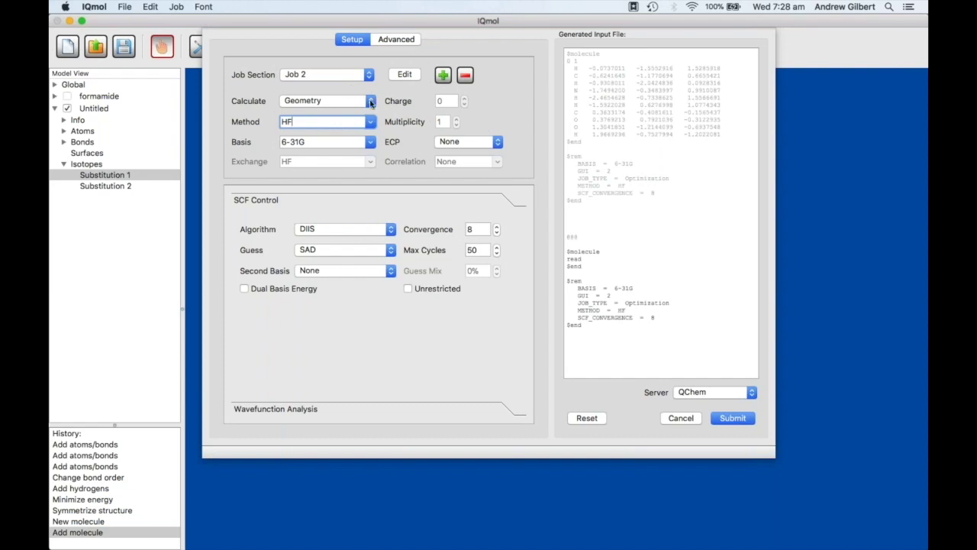
{"action": "left_click", "coordinate": [371, 103]}
{"action": "left_click", "coordinate": [363, 156]}
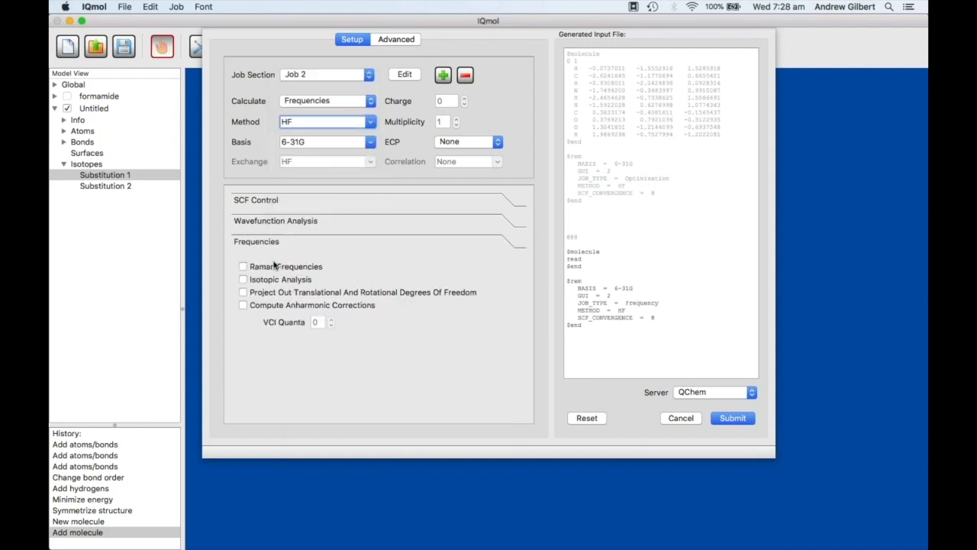
{"action": "left_click", "coordinate": [243, 279]}
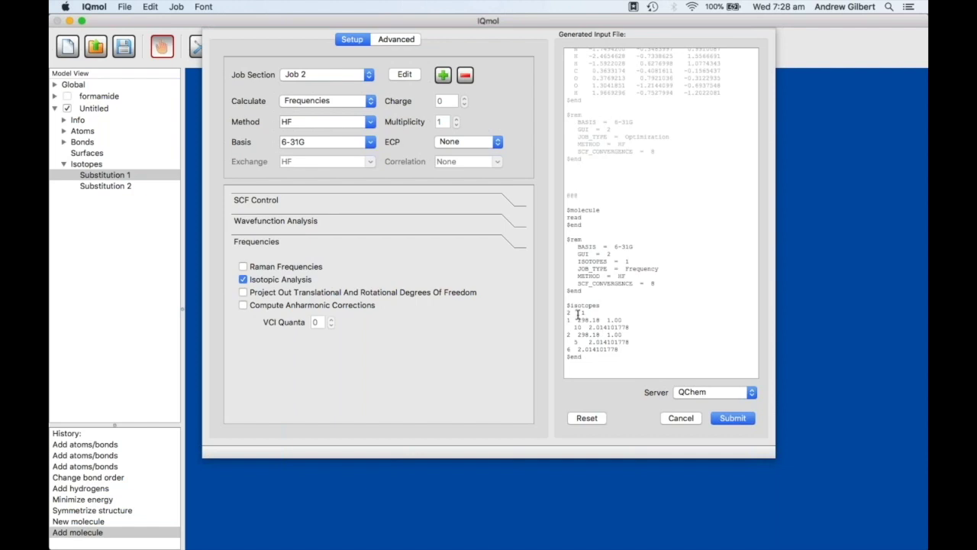
Submit the two-part calculation to the QChem server under the job name glycine
{"action": "type", "text": "5"}
{"action": "left_click", "coordinate": [731, 418]}
{"action": "type", "text": "glycine"}
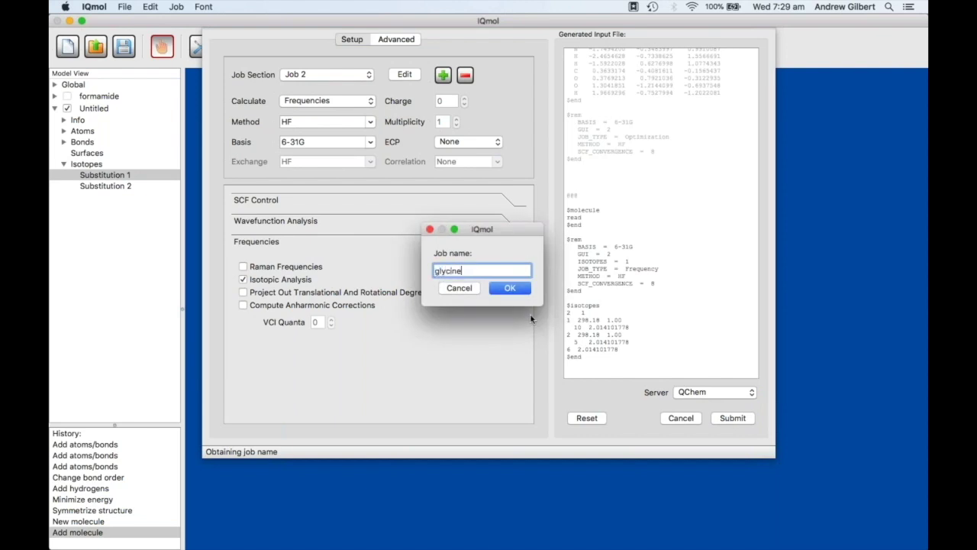
{"action": "key", "text": "Return"}
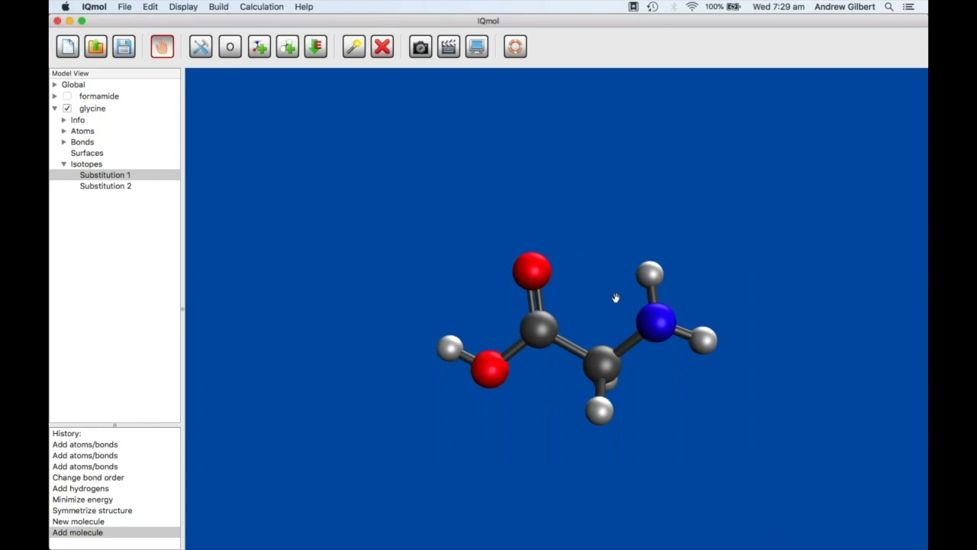
Copy the finished job's results from the server into a new folder named glycine inside Webinar
{"action": "scroll", "coordinate": [683, 353], "scroll_direction": "down", "scroll_amount": 2}
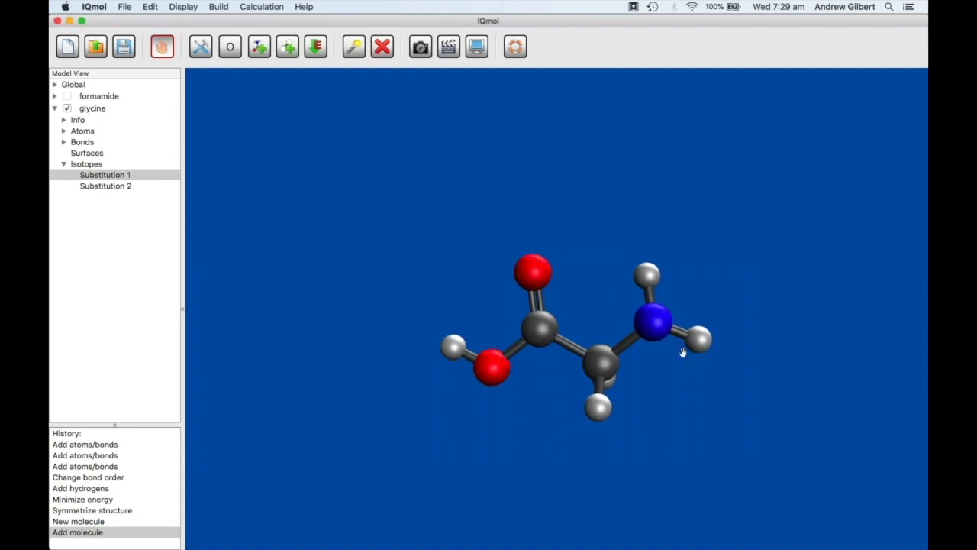
{"action": "scroll", "coordinate": [683, 352], "scroll_direction": "down", "scroll_amount": 1}
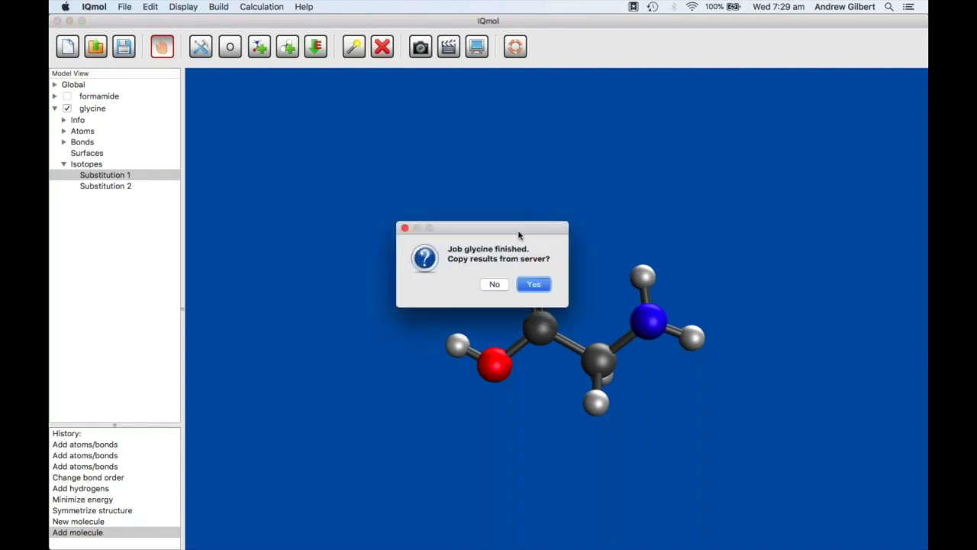
{"action": "left_click", "coordinate": [536, 284]}
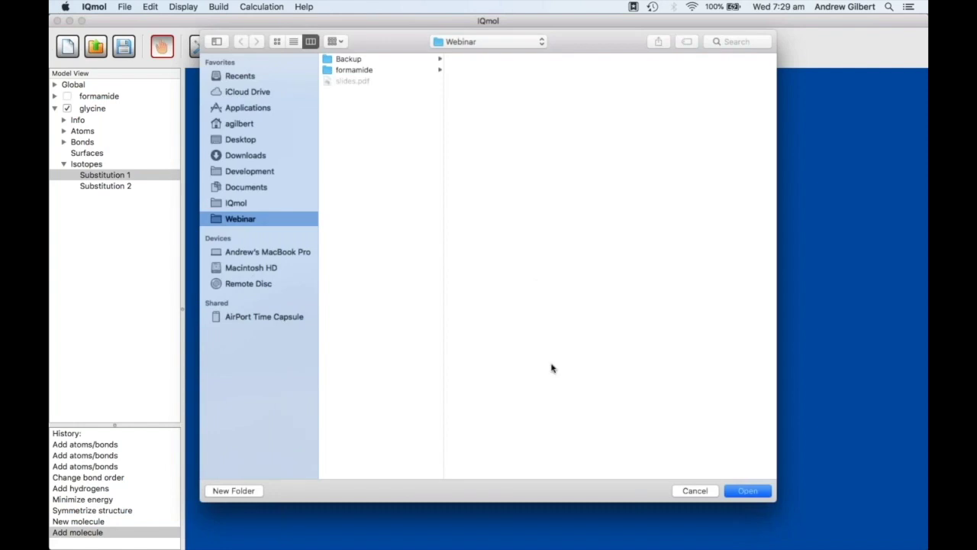
{"action": "left_click", "coordinate": [241, 491]}
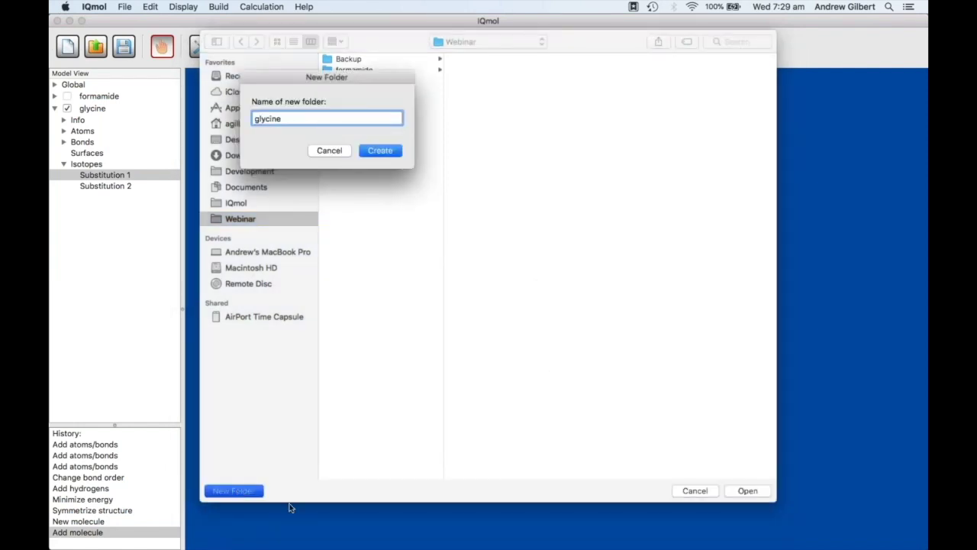
{"action": "left_click", "coordinate": [380, 150]}
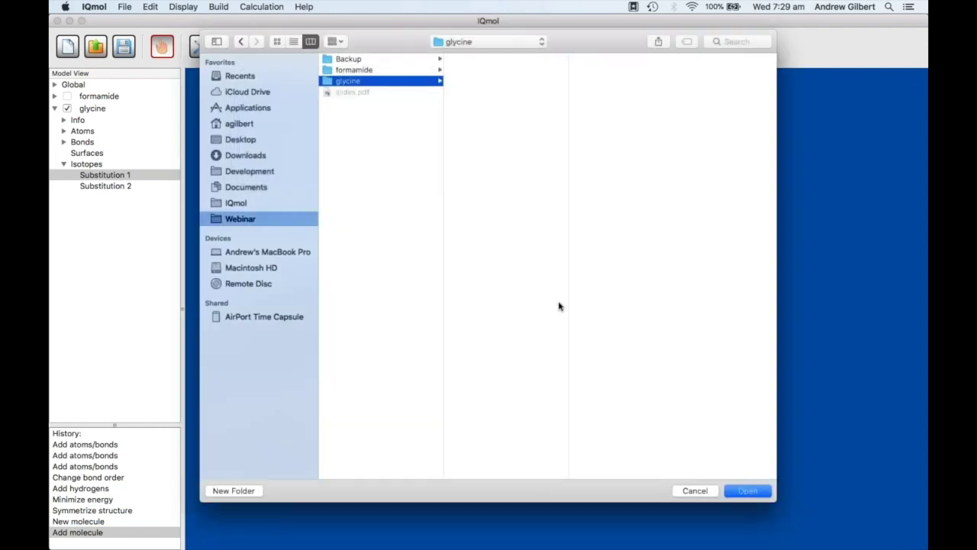
{"action": "left_click", "coordinate": [736, 490]}
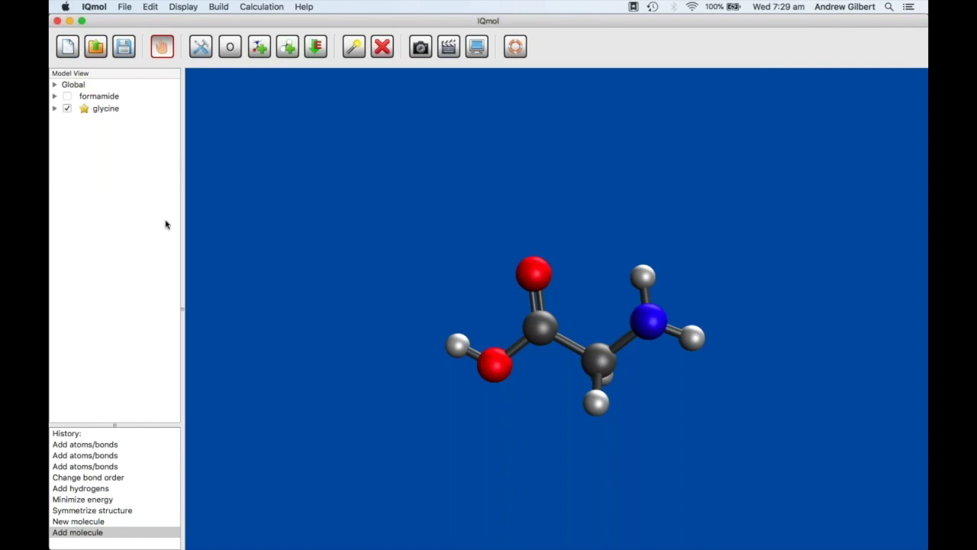
Expand the glycine results in the model tree and check the energies listed under its geometries
{"action": "left_click", "coordinate": [55, 109]}
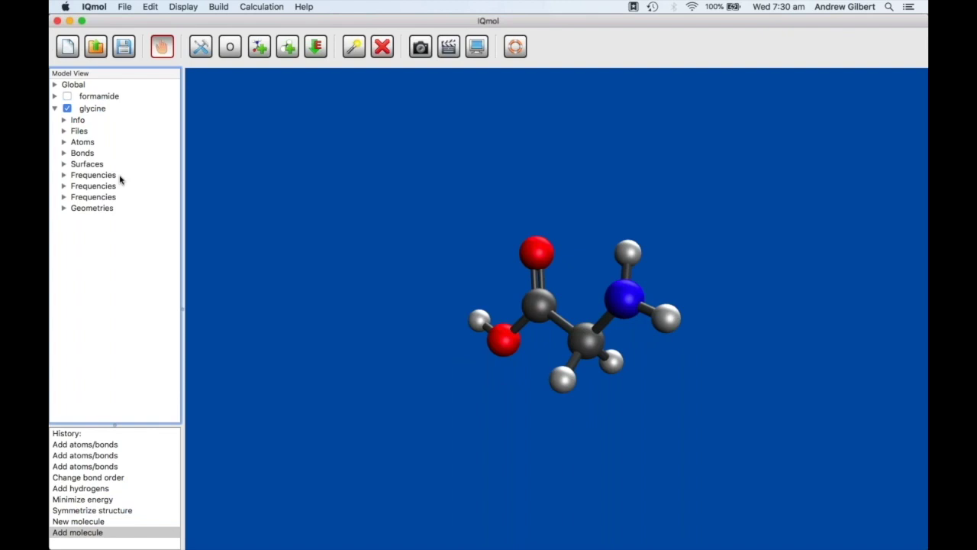
{"action": "left_click", "coordinate": [65, 208]}
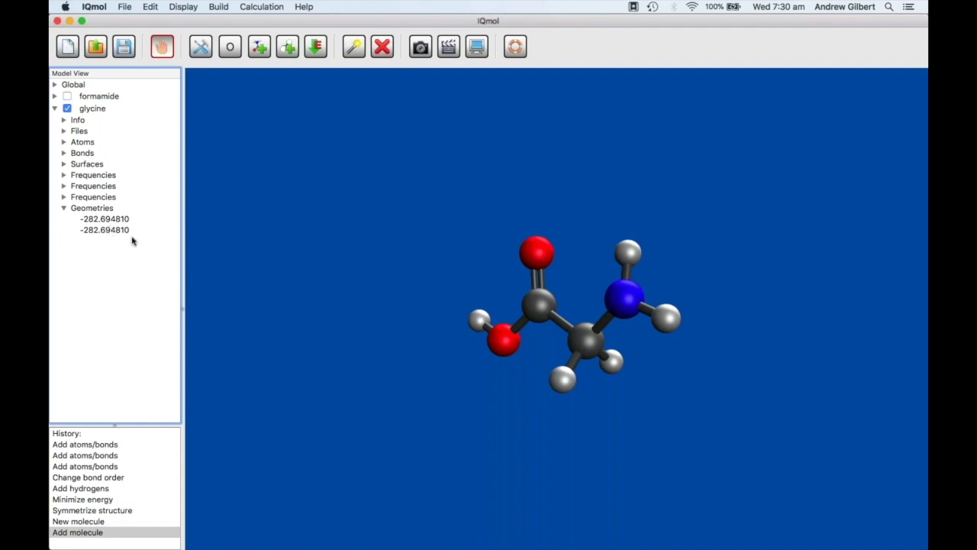
{"action": "left_click", "coordinate": [65, 208]}
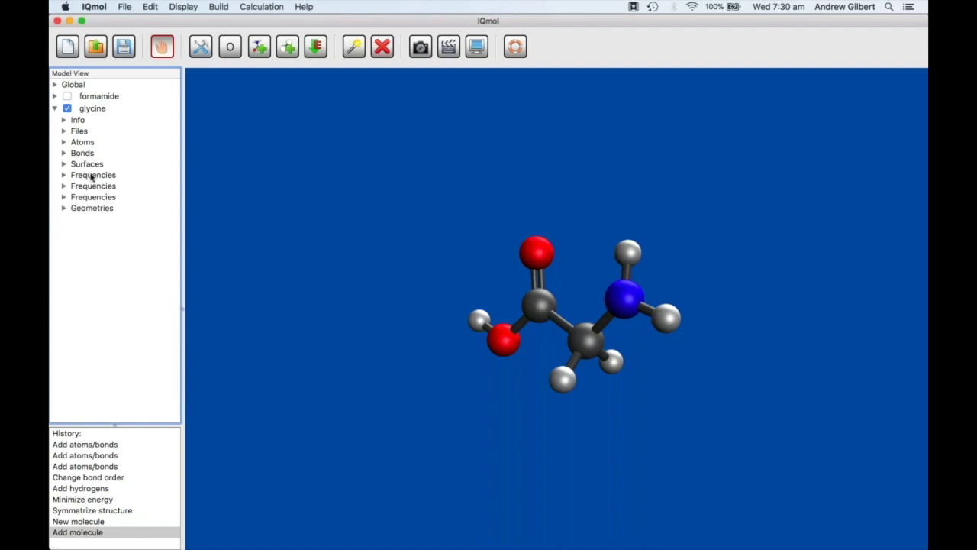
Expand all three of glycine's frequency sets and compare the vibrational frequencies across the isotopic substitutions
{"action": "left_click", "coordinate": [64, 175]}
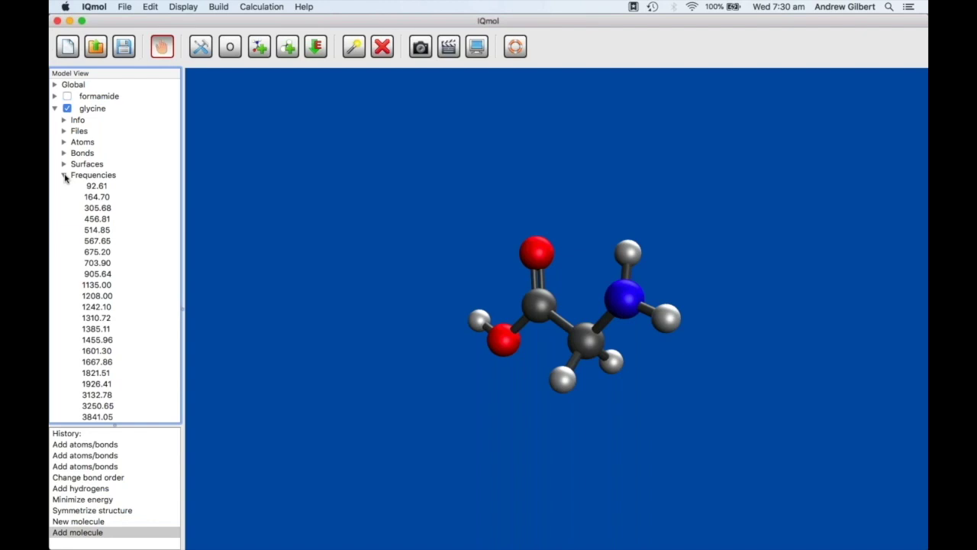
{"action": "scroll", "coordinate": [97, 221], "scroll_direction": "down", "scroll_amount": 5}
{"action": "left_click", "coordinate": [64, 395]}
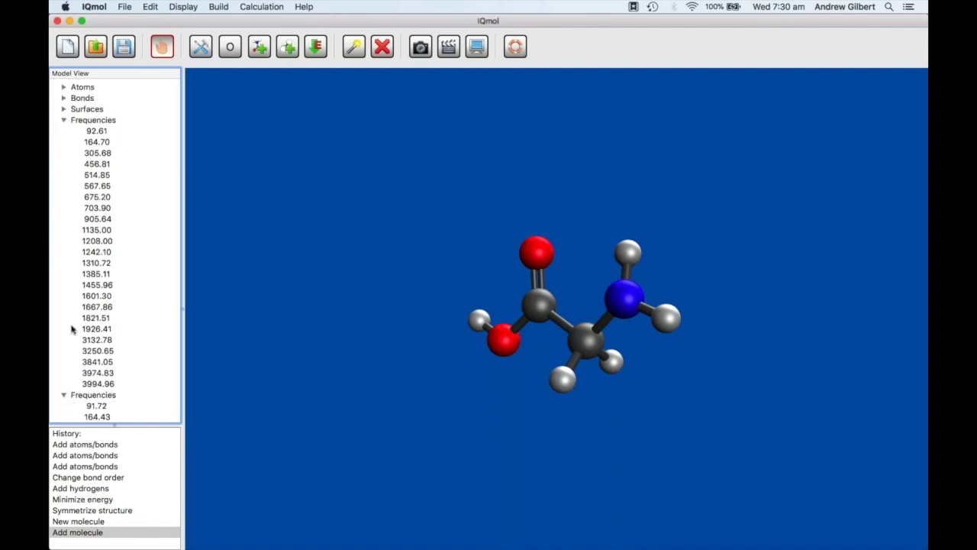
{"action": "scroll", "coordinate": [73, 323], "scroll_direction": "down", "scroll_amount": 6}
{"action": "scroll", "coordinate": [72, 322], "scroll_direction": "down", "scroll_amount": 2}
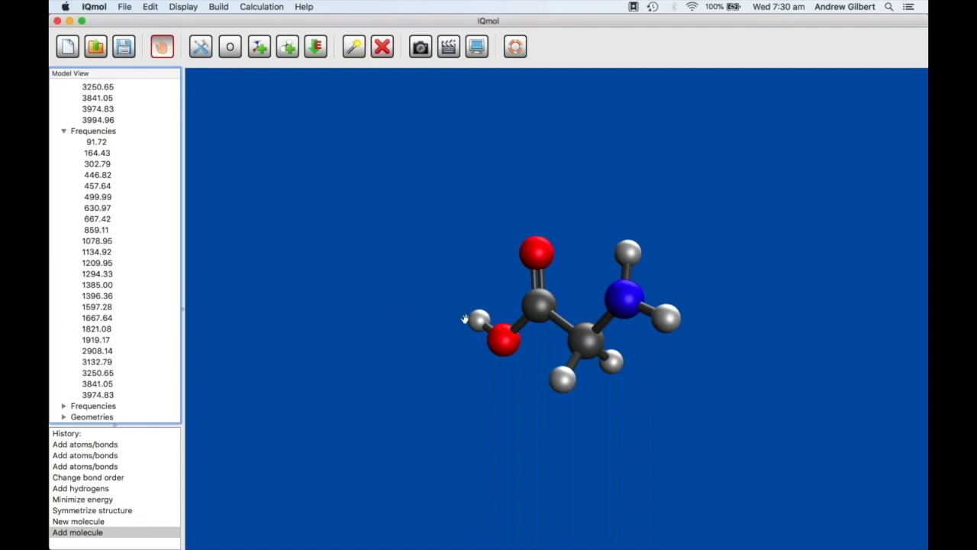
{"action": "left_click", "coordinate": [64, 406]}
{"action": "scroll", "coordinate": [76, 326], "scroll_direction": "down", "scroll_amount": 8}
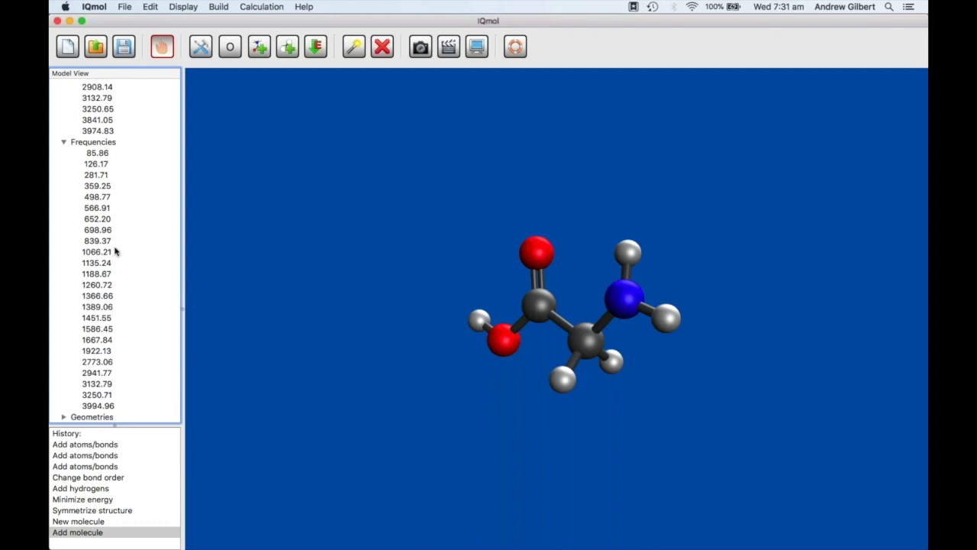
{"action": "scroll", "coordinate": [115, 251], "scroll_direction": "up", "scroll_amount": 3}
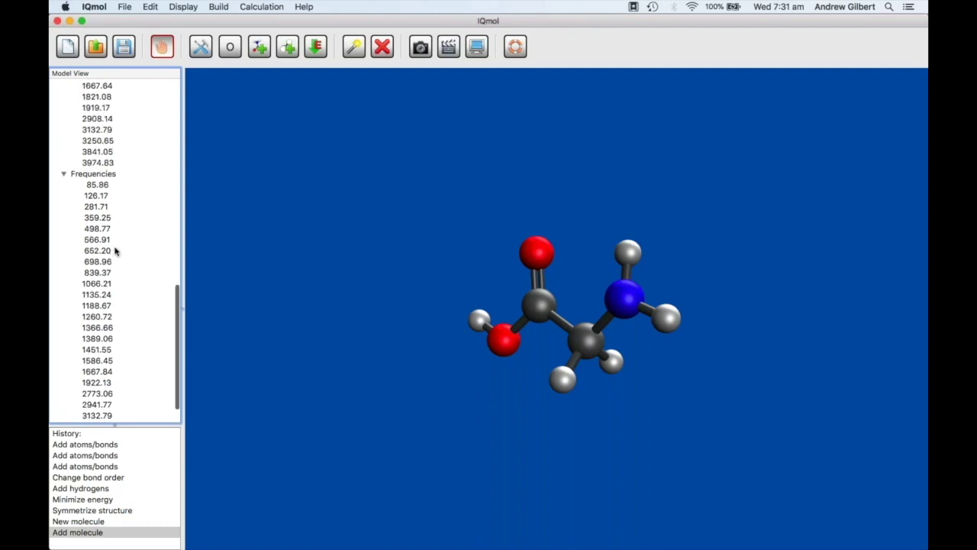
Open the vibrational details of glycine's first frequency set and examine its frequency table and spectrum up to the highest mode
{"action": "scroll", "coordinate": [115, 251], "scroll_direction": "up", "scroll_amount": 2}
{"action": "scroll", "coordinate": [115, 251], "scroll_direction": "up", "scroll_amount": 2}
{"action": "scroll", "coordinate": [115, 251], "scroll_direction": "up", "scroll_amount": 2}
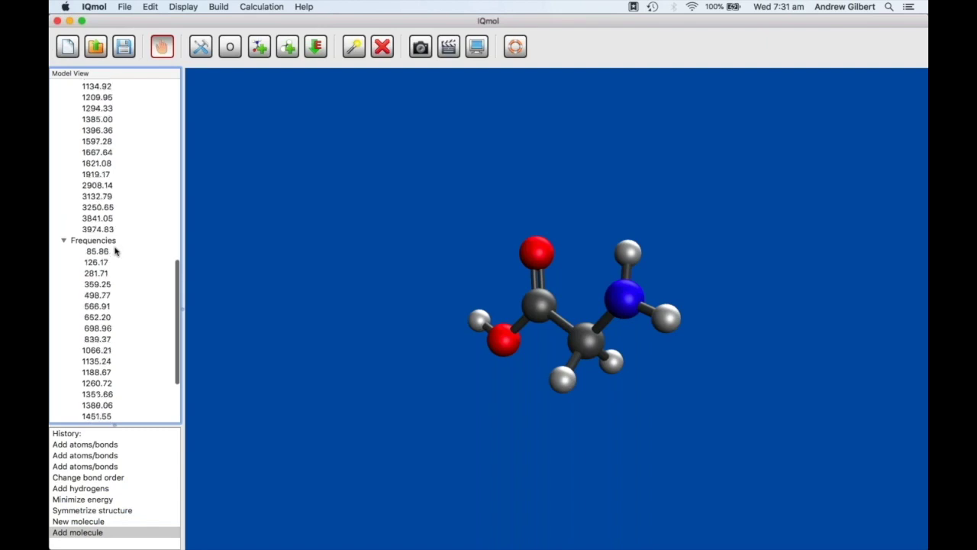
{"action": "scroll", "coordinate": [115, 229], "scroll_direction": "up", "scroll_amount": 10}
{"action": "double_click", "coordinate": [111, 163]}
{"action": "left_click_drag", "start_coordinate": [327, 153], "coordinate": [389, 42]}
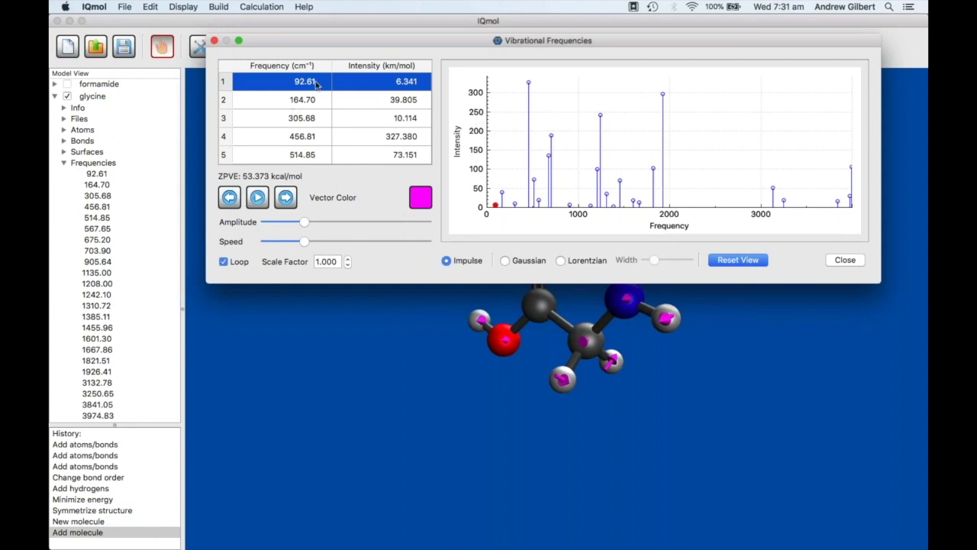
{"action": "scroll", "coordinate": [317, 84], "scroll_direction": "down", "scroll_amount": 7}
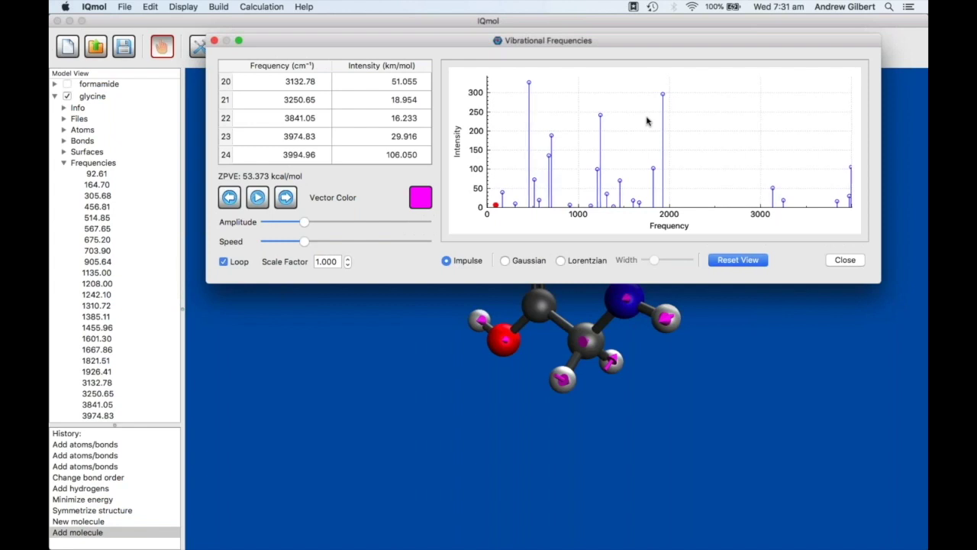
{"action": "scroll", "coordinate": [647, 121], "scroll_direction": "down", "scroll_amount": 1}
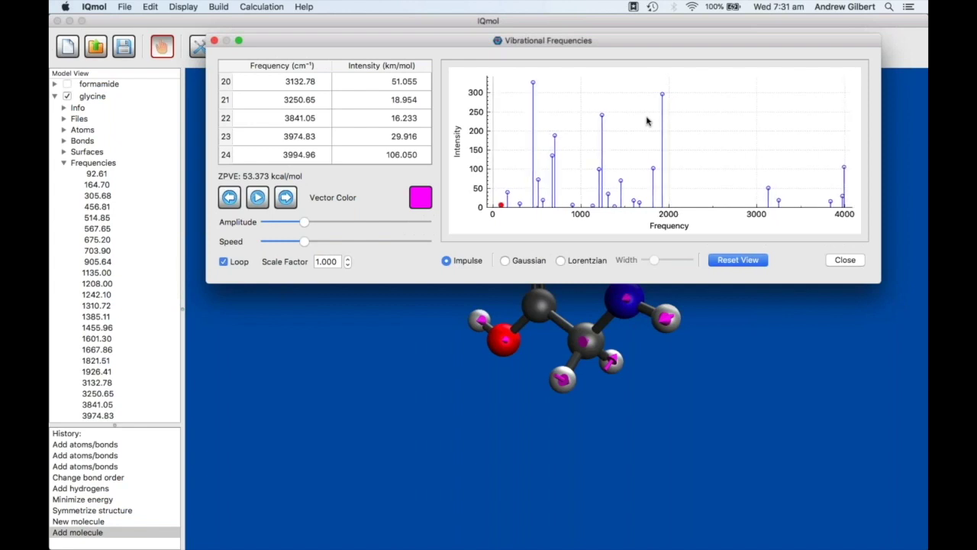
Animate the first set's 3994.96, 3974.83 and 3841.05 modes on the unobstructed molecule, and stop the playback
{"action": "left_click_drag", "start_coordinate": [404, 52], "coordinate": [889, 207]}
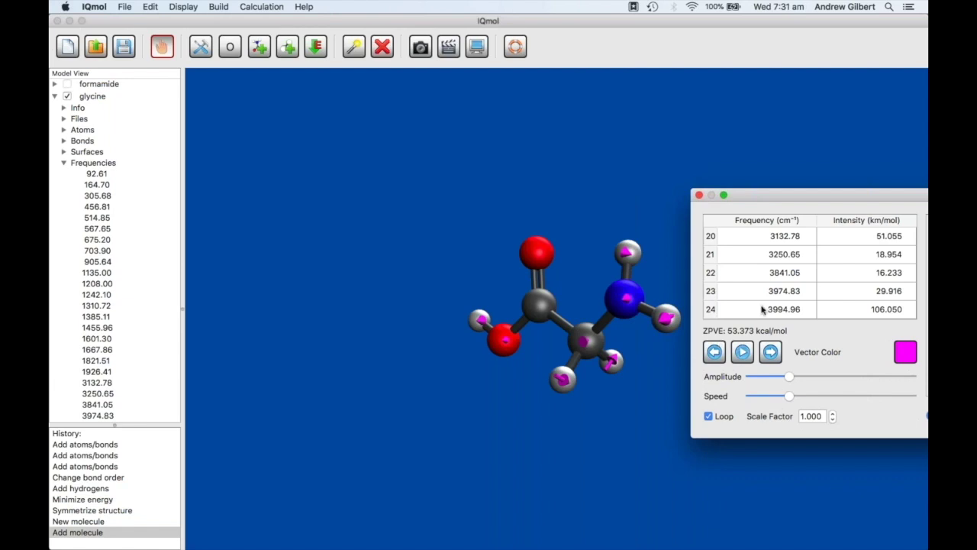
{"action": "scroll", "coordinate": [761, 310], "scroll_direction": "down", "scroll_amount": 1}
{"action": "left_click", "coordinate": [761, 309]}
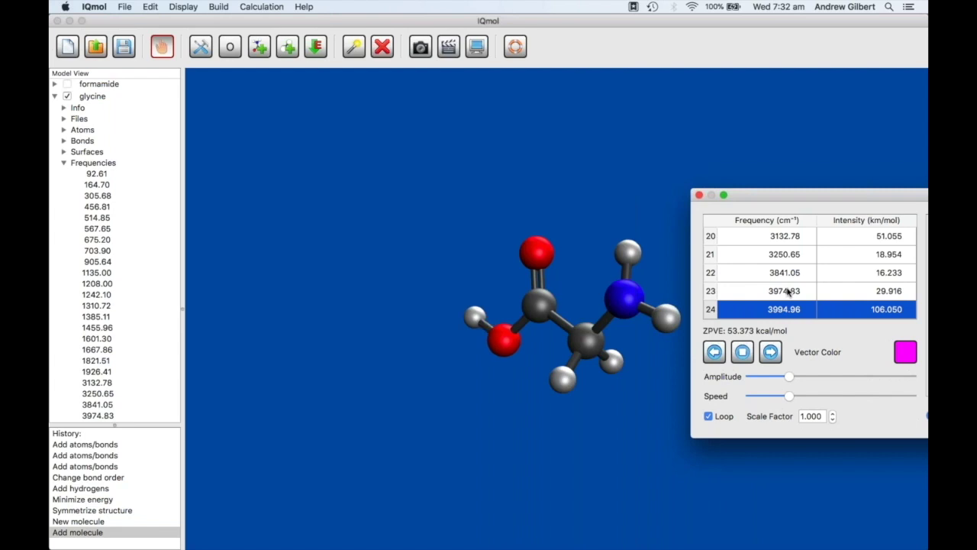
{"action": "left_click", "coordinate": [788, 292]}
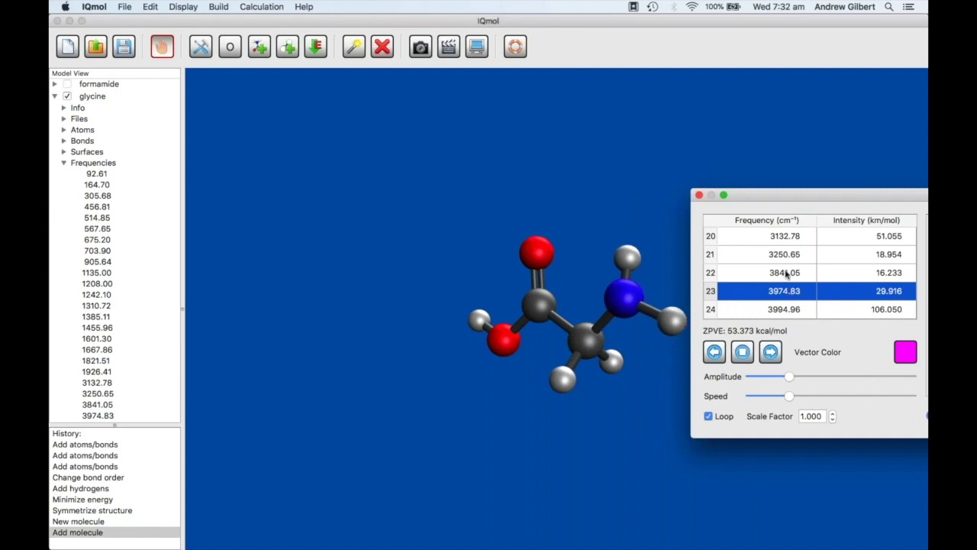
{"action": "left_click", "coordinate": [787, 273]}
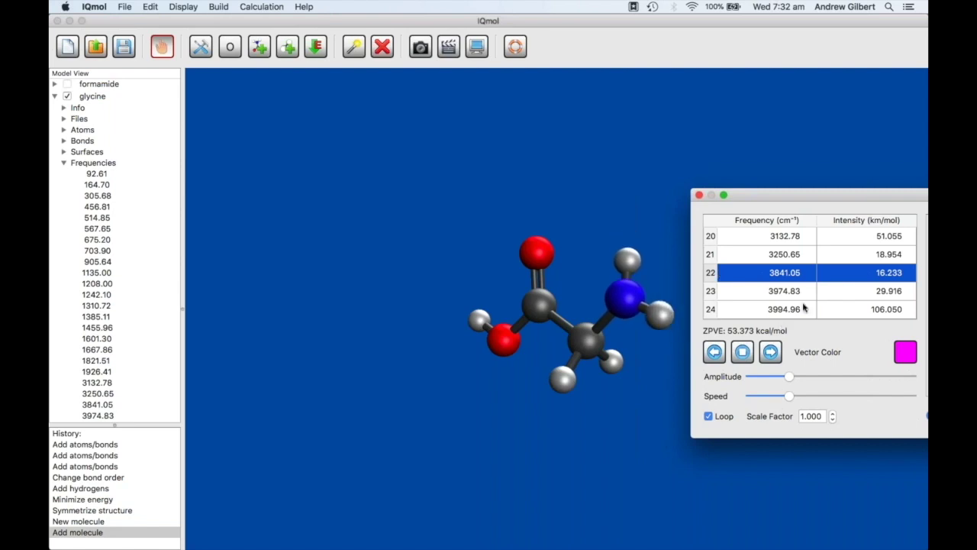
{"action": "left_click", "coordinate": [743, 351]}
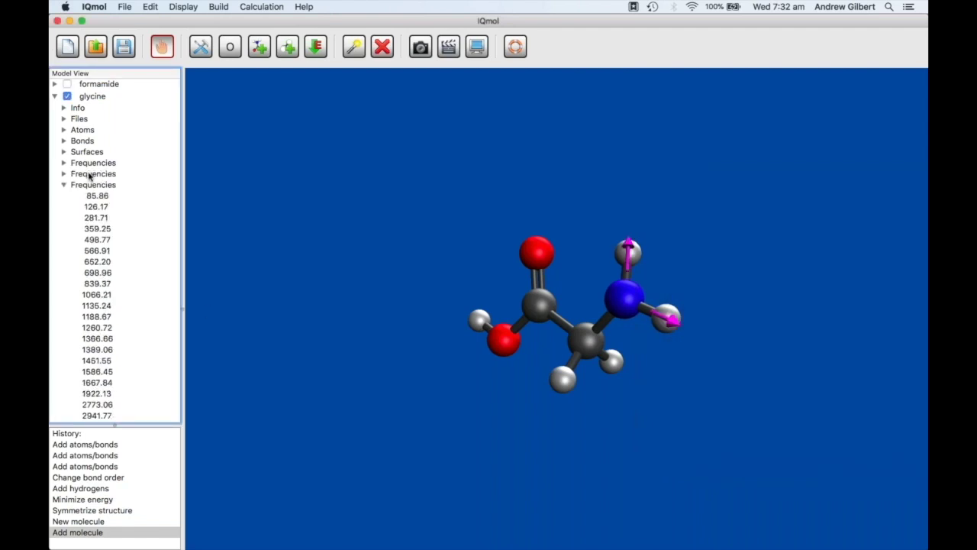
Open the vibrational details of glycine's second frequency set and animate its 3974.83, 3841.05 and 2908.14 modes
{"action": "double_click", "coordinate": [89, 174]}
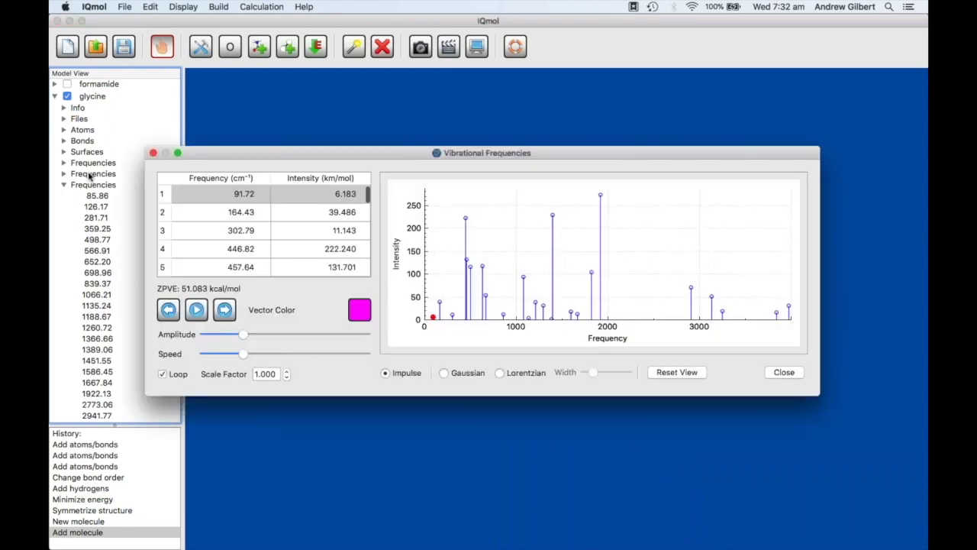
{"action": "left_click_drag", "start_coordinate": [271, 156], "coordinate": [843, 181]}
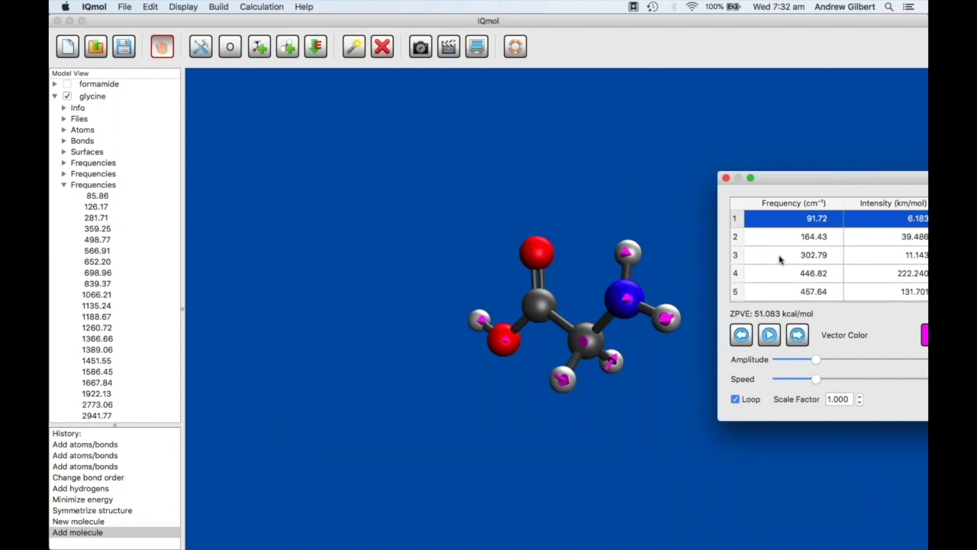
{"action": "scroll", "coordinate": [779, 260], "scroll_direction": "down", "scroll_amount": 5}
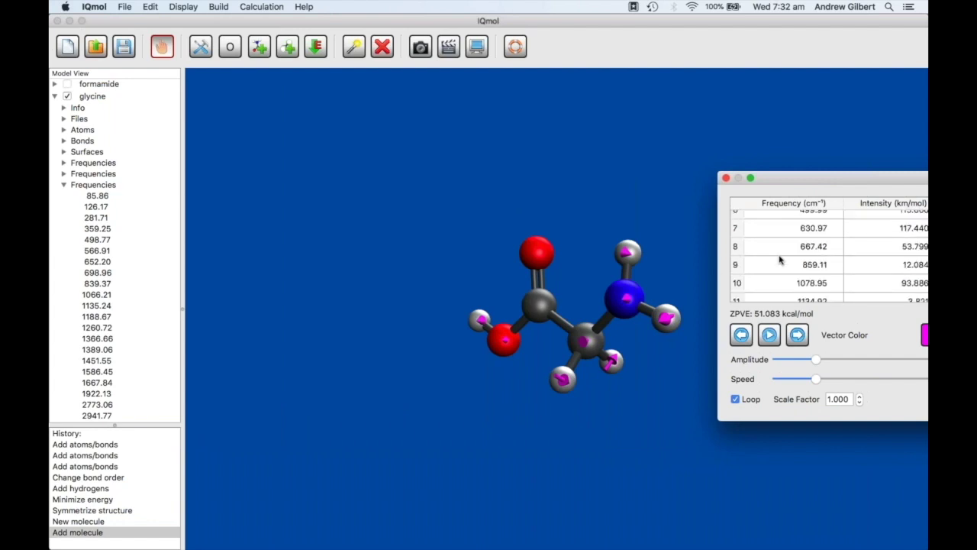
{"action": "scroll", "coordinate": [779, 259], "scroll_direction": "down", "scroll_amount": 5}
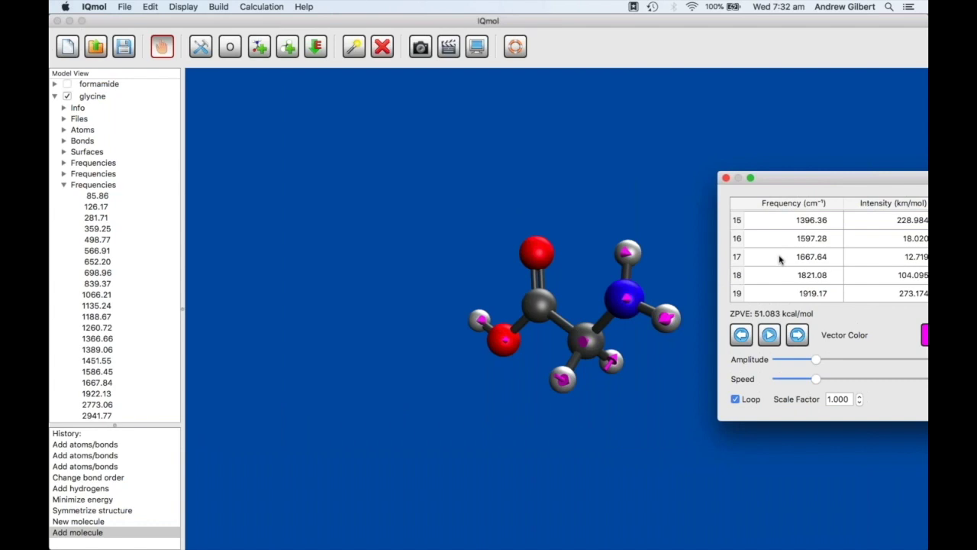
{"action": "scroll", "coordinate": [779, 260], "scroll_direction": "down", "scroll_amount": 5}
{"action": "left_click", "coordinate": [771, 296]}
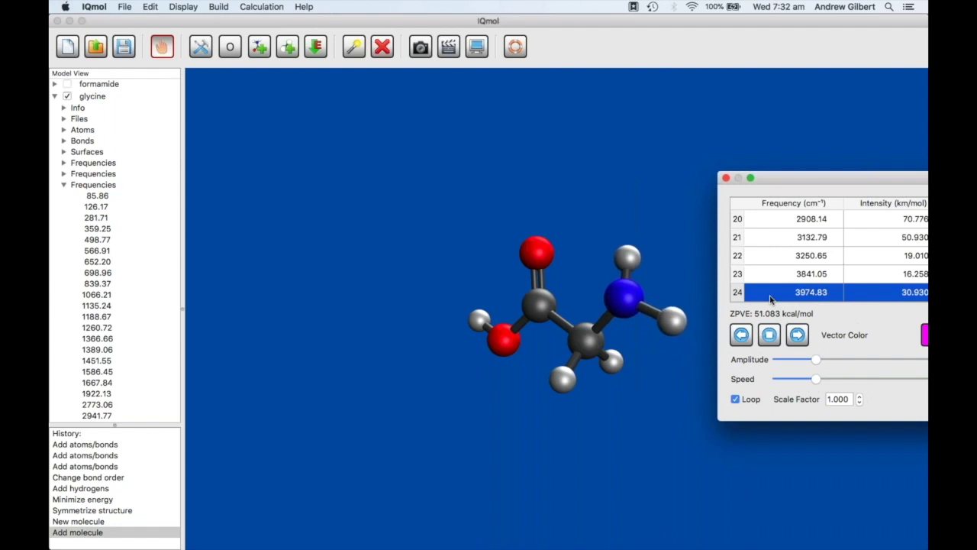
{"action": "left_click", "coordinate": [779, 275]}
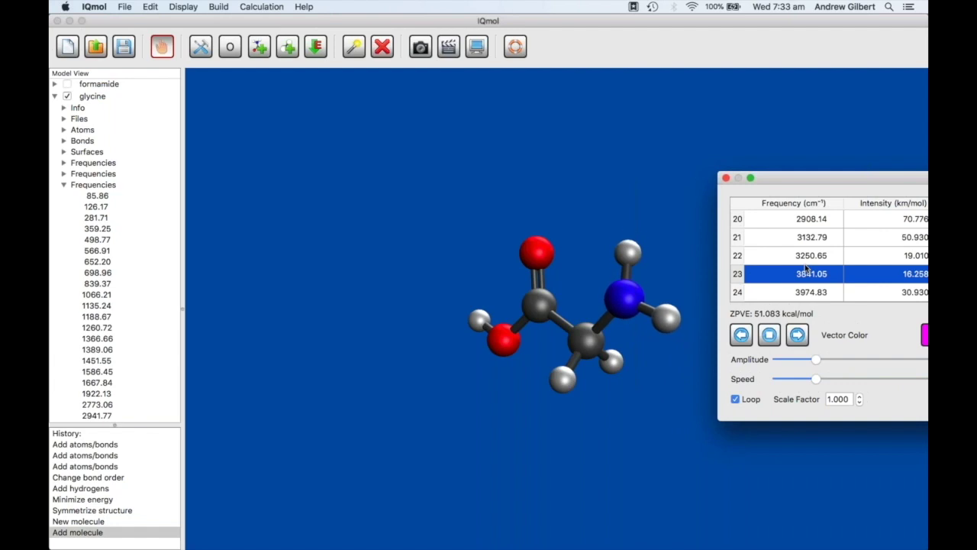
{"action": "left_click", "coordinate": [786, 220]}
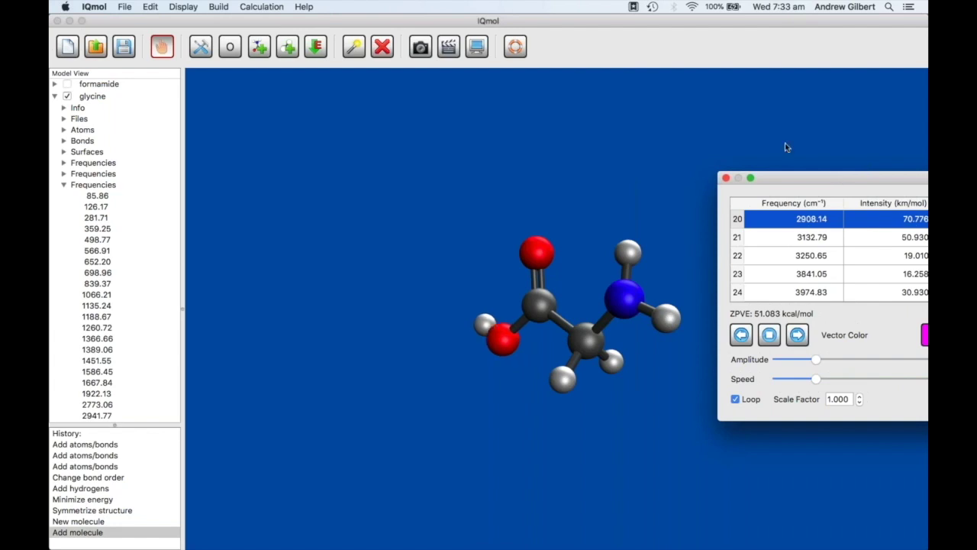
View the second set's spectrum with Gaussian broadening, close the frequency details, and collapse glycine in the model tree
{"action": "left_click_drag", "start_coordinate": [839, 179], "coordinate": [672, 100]}
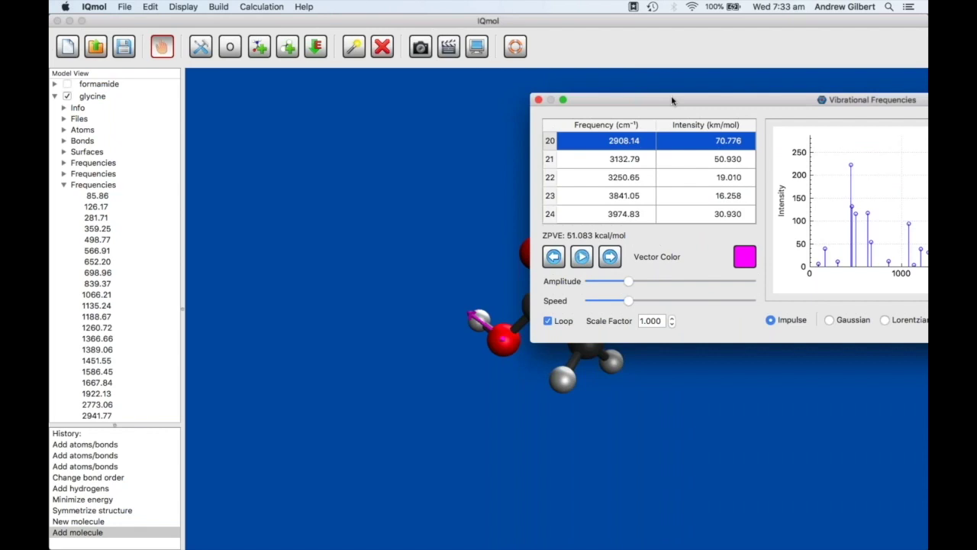
{"action": "left_click_drag", "start_coordinate": [672, 100], "coordinate": [469, 114]}
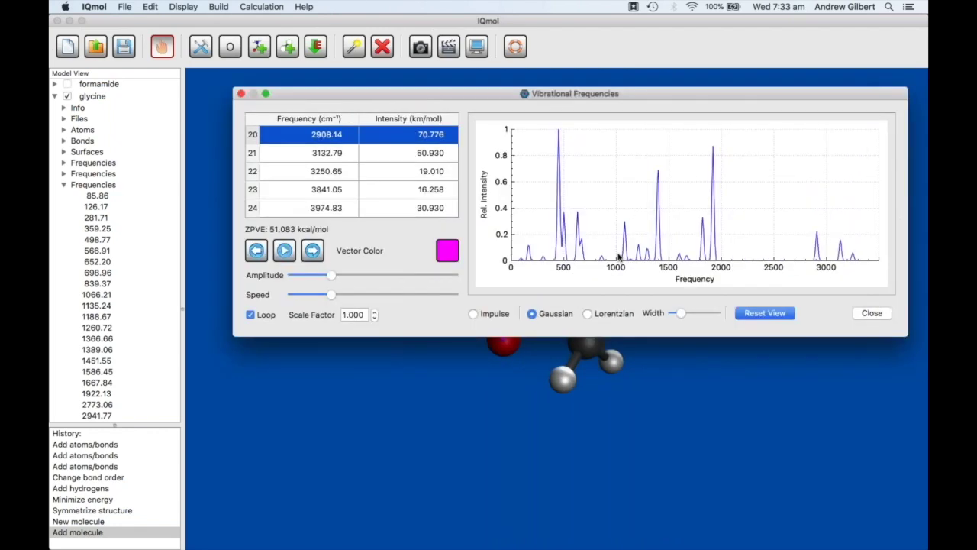
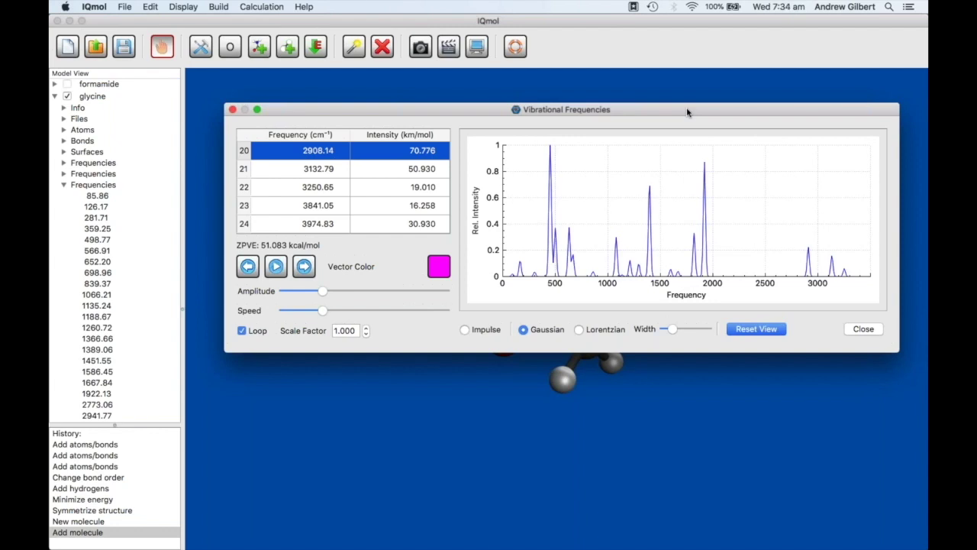
{"action": "left_click", "coordinate": [867, 331]}
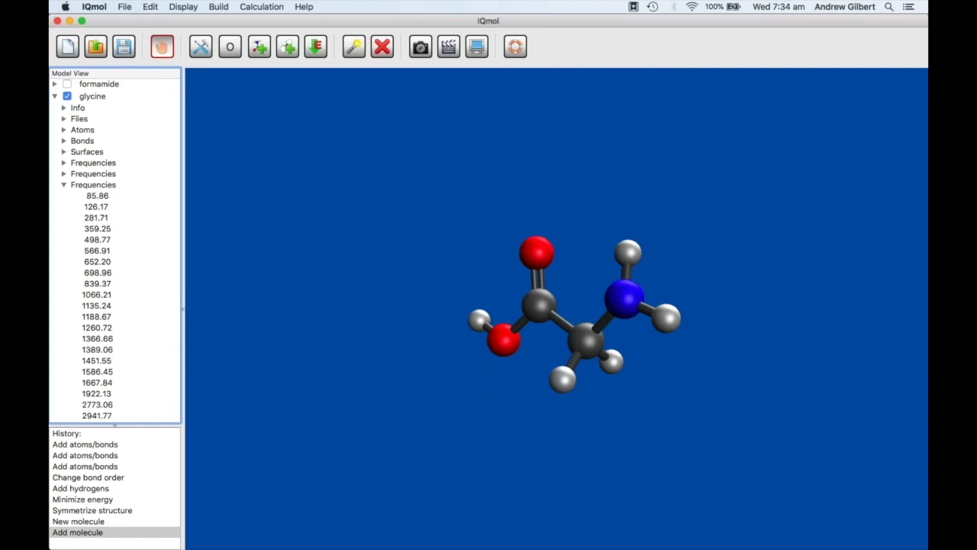
{"action": "left_click", "coordinate": [63, 185]}
{"action": "left_click", "coordinate": [54, 109]}
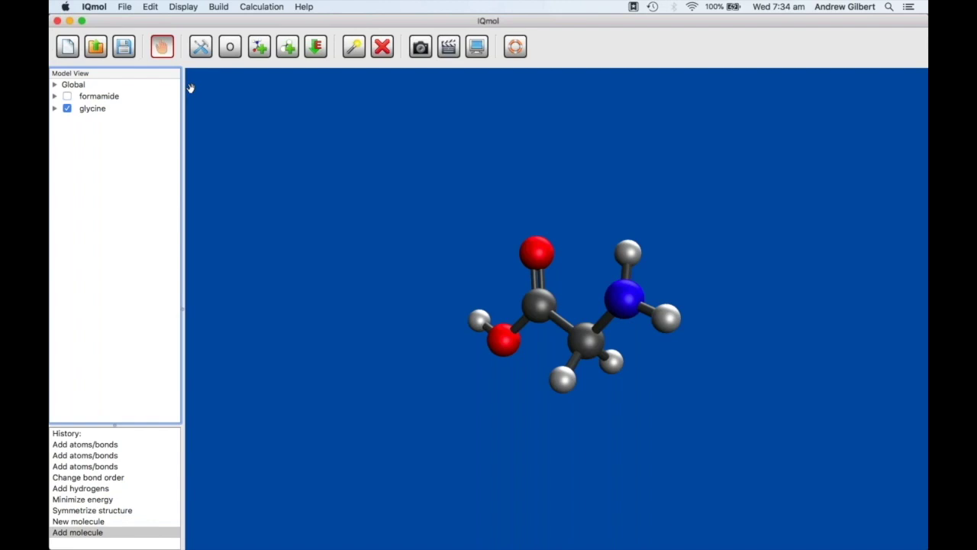
Create a new molecule and add L-Alanine to it from the built-in molecule library
{"action": "left_click", "coordinate": [125, 6]}
{"action": "left_click", "coordinate": [129, 22]}
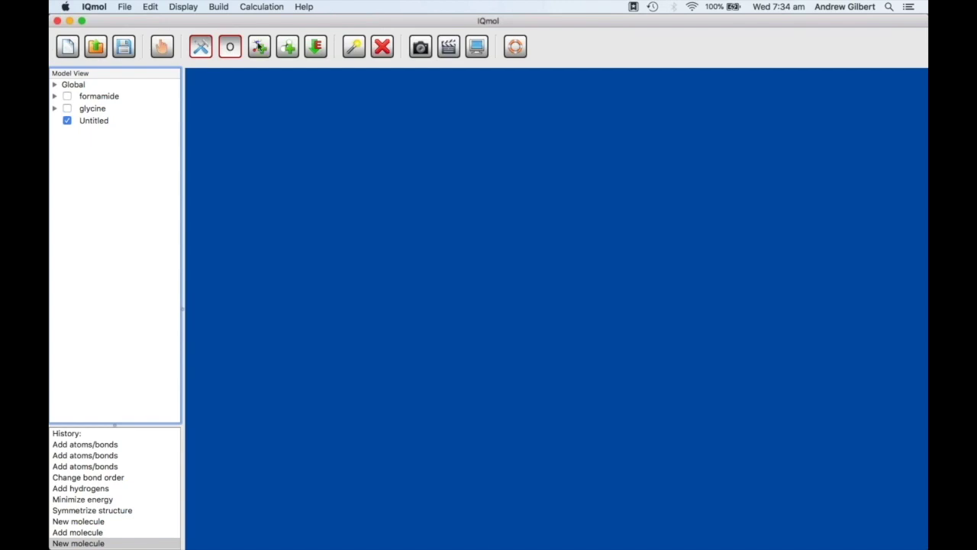
{"action": "left_click", "coordinate": [259, 47]}
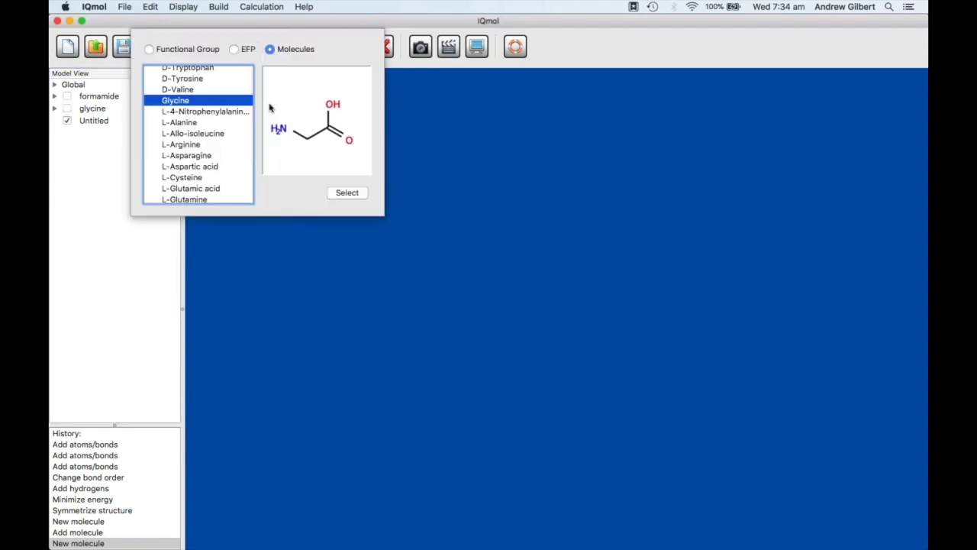
{"action": "left_click", "coordinate": [183, 122]}
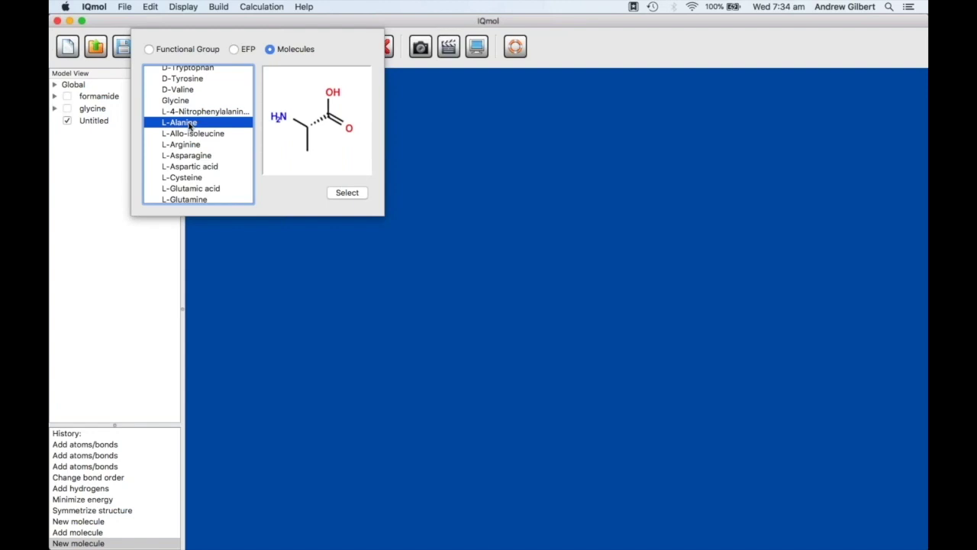
{"action": "scroll", "coordinate": [189, 126], "scroll_direction": "up", "scroll_amount": 1}
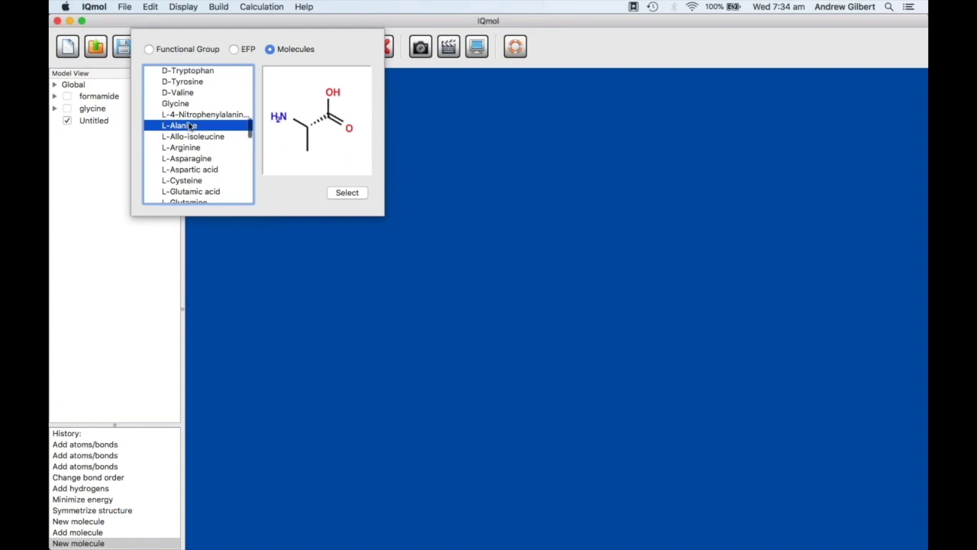
{"action": "scroll", "coordinate": [190, 126], "scroll_direction": "up", "scroll_amount": 1}
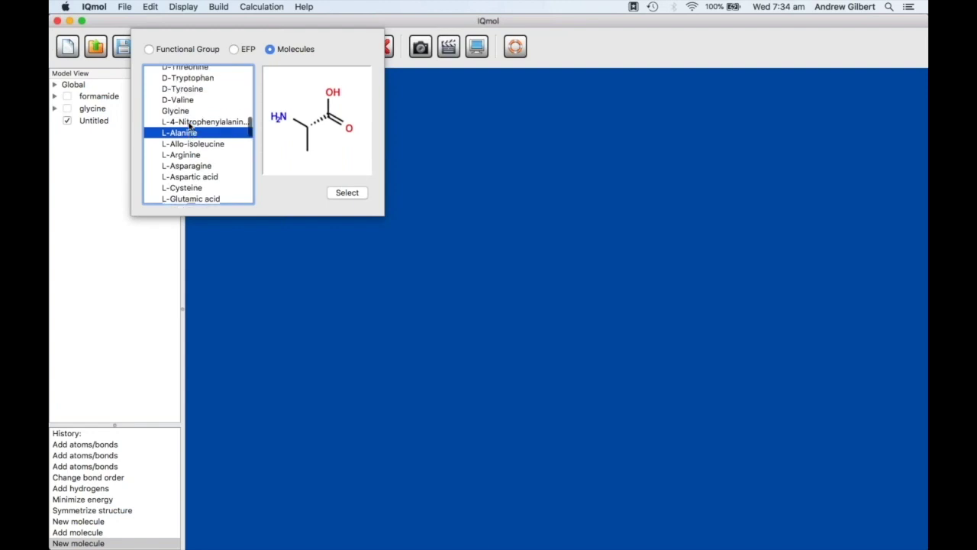
{"action": "scroll", "coordinate": [189, 126], "scroll_direction": "down", "scroll_amount": 1}
{"action": "scroll", "coordinate": [189, 126], "scroll_direction": "up", "scroll_amount": 6}
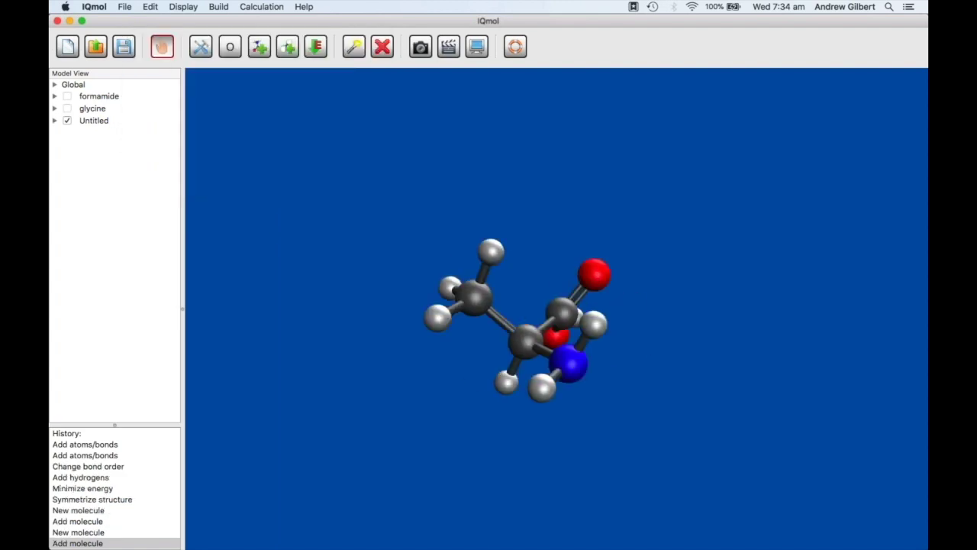
{"action": "left_click_drag", "start_coordinate": [524, 201], "coordinate": [506, 252]}
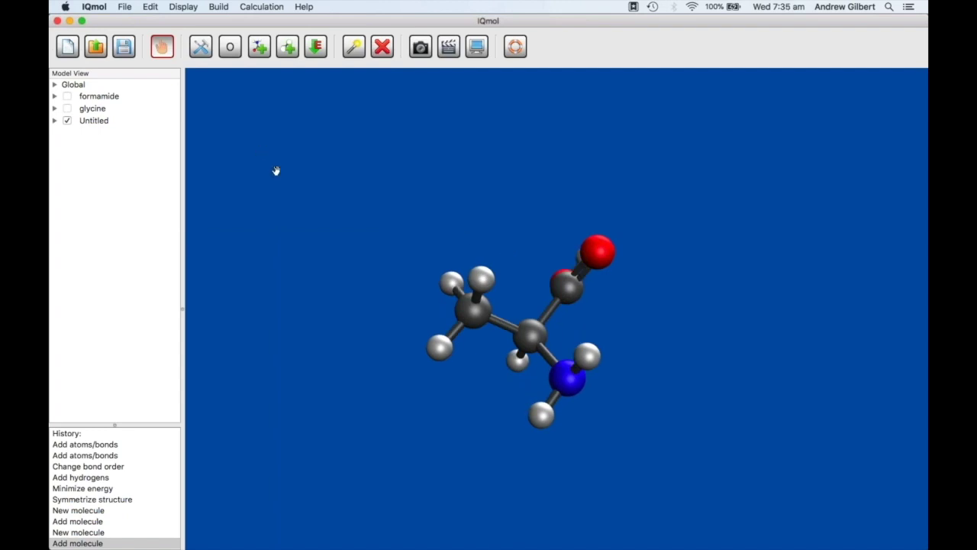
Create another empty molecule and copy beta-alanine's SMILES string C(CN)C(=O)O from its ChemSpider page in Safari
{"action": "left_click", "coordinate": [126, 7]}
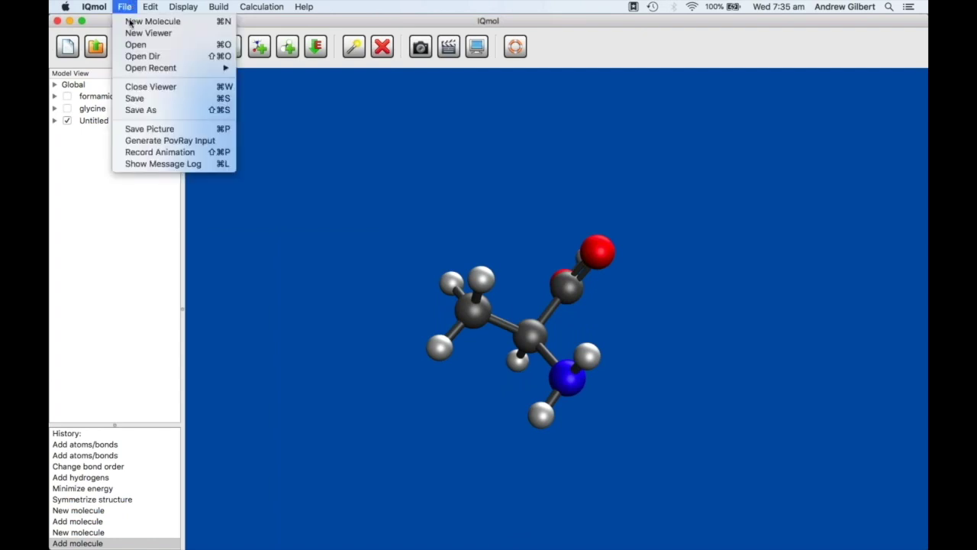
{"action": "left_click", "coordinate": [152, 21]}
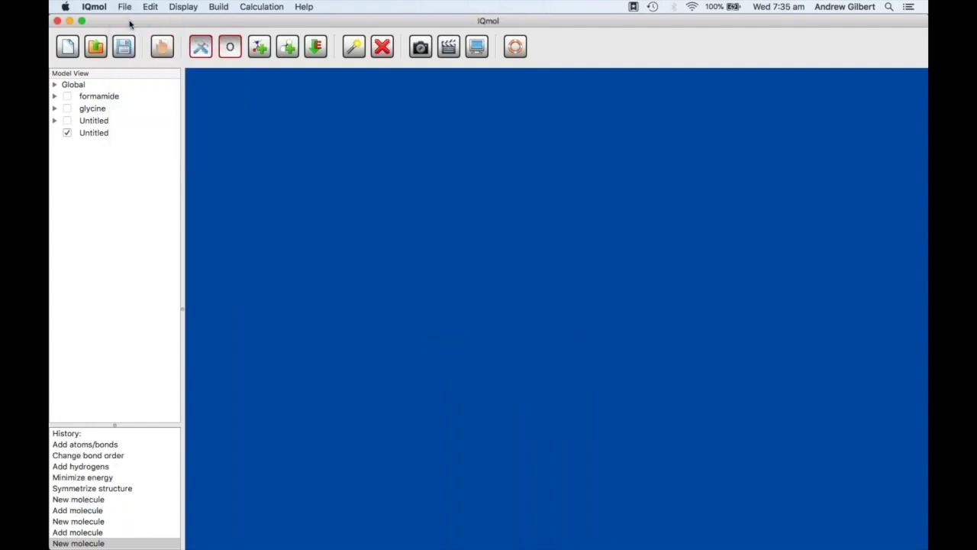
{"action": "key", "text": "super+Tab"}
{"action": "key", "text": "super+Tab"}
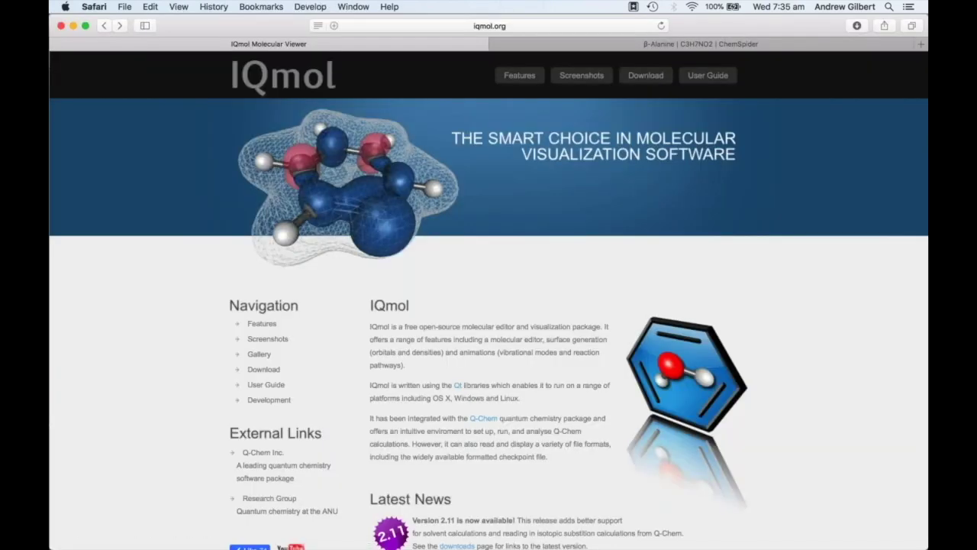
{"action": "left_click", "coordinate": [681, 45]}
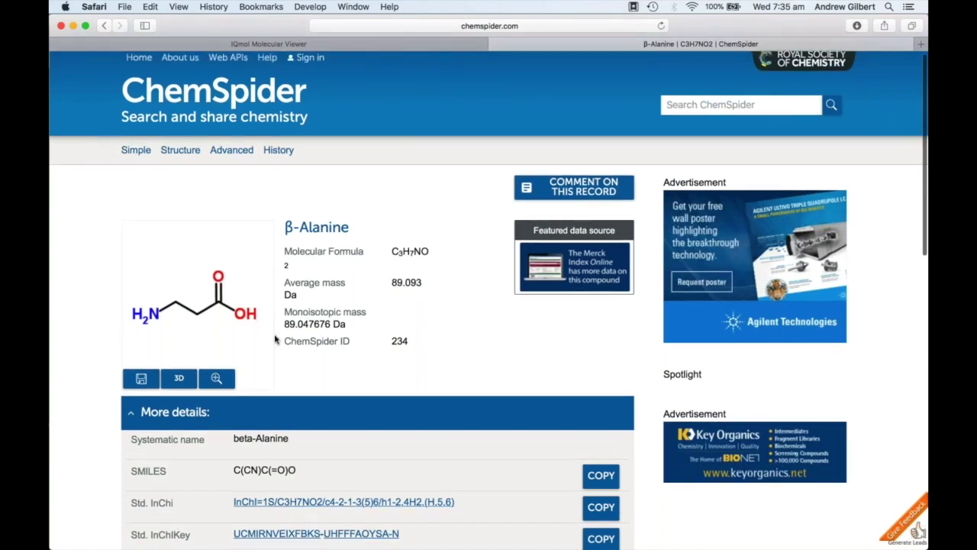
{"action": "scroll", "coordinate": [275, 339], "scroll_direction": "down", "scroll_amount": 2}
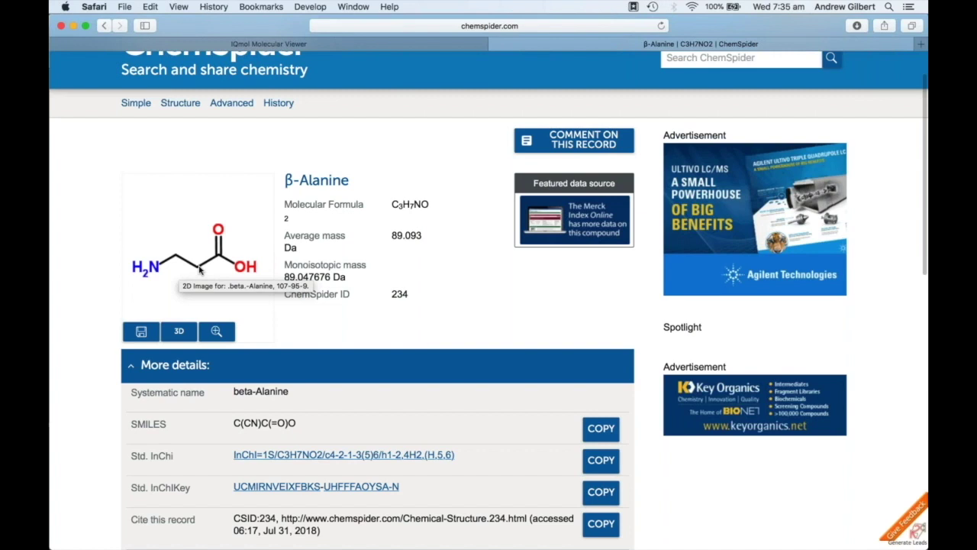
{"action": "scroll", "coordinate": [200, 269], "scroll_direction": "down", "scroll_amount": 1}
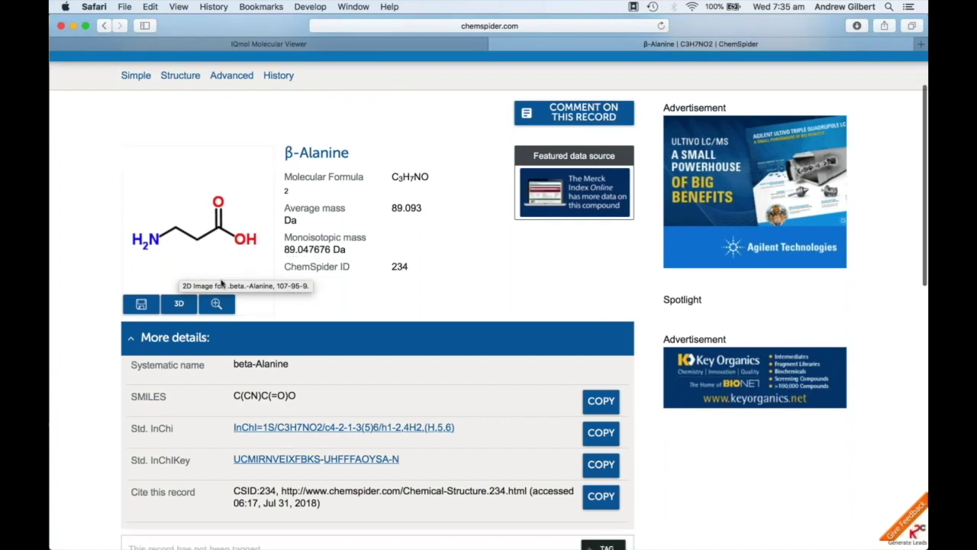
{"action": "left_click_drag", "start_coordinate": [298, 394], "coordinate": [232, 392]}
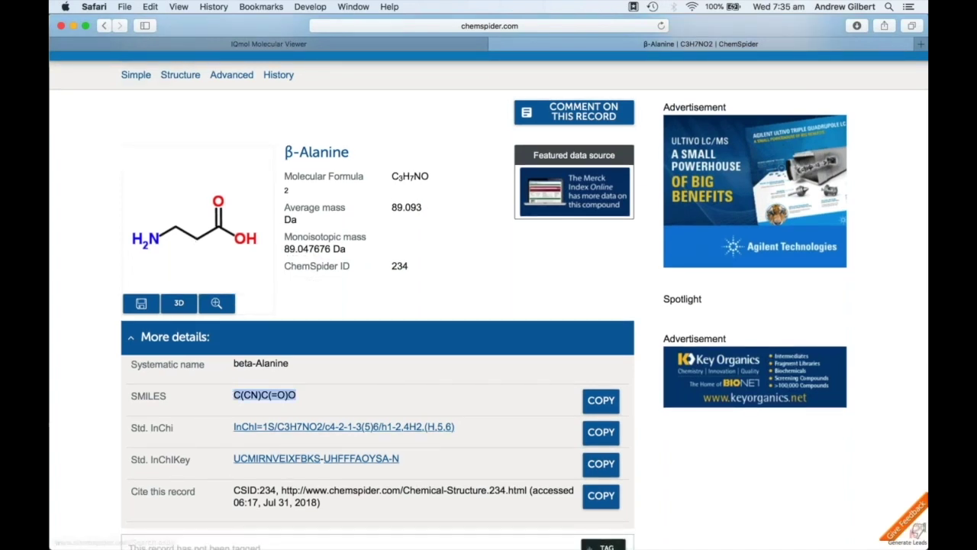
{"action": "left_click", "coordinate": [124, 6]}
{"action": "mouse_move", "coordinate": [150, 7]}
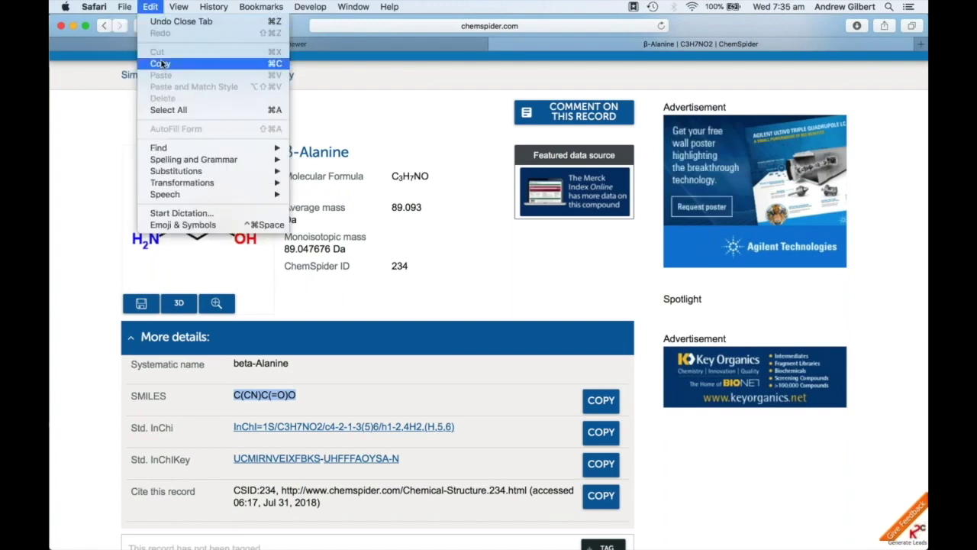
{"action": "left_click", "coordinate": [161, 64]}
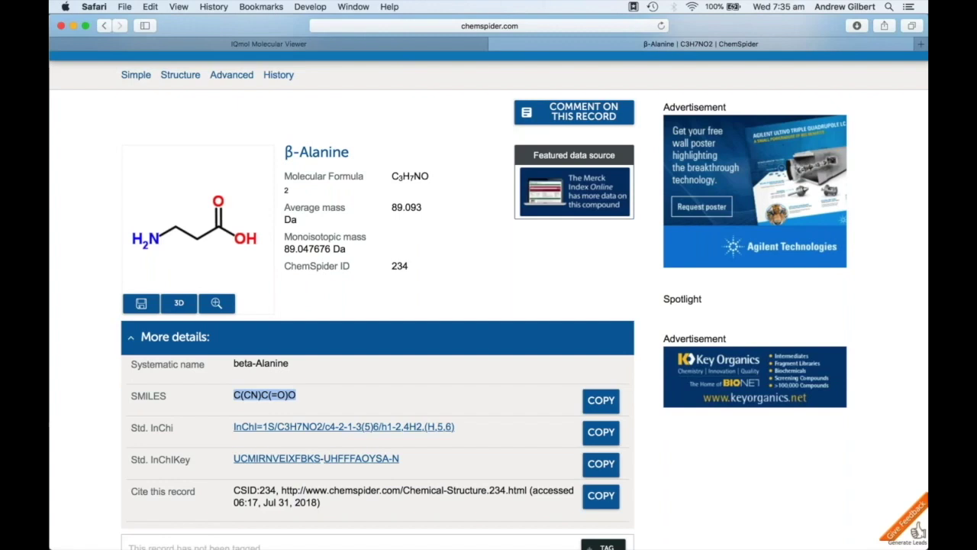
Return to IQmol and start inserting a molecule by its SMILES identifier
{"action": "key", "text": "super+Tab"}
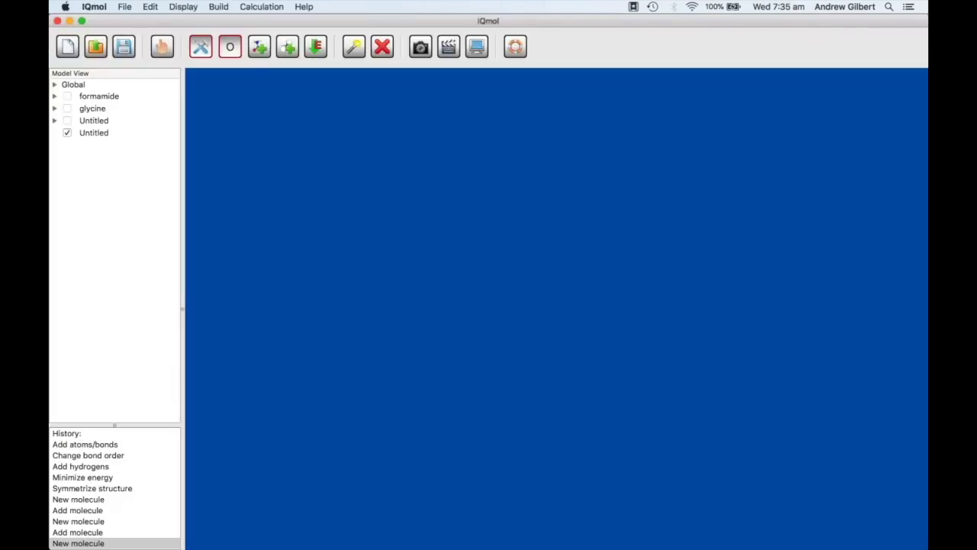
{"action": "left_click", "coordinate": [218, 7]}
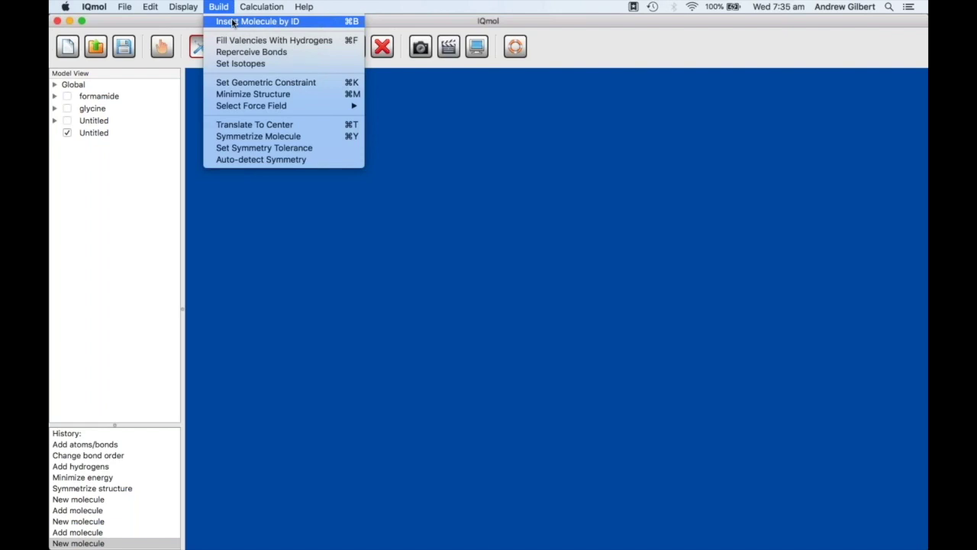
{"action": "left_click", "coordinate": [233, 22]}
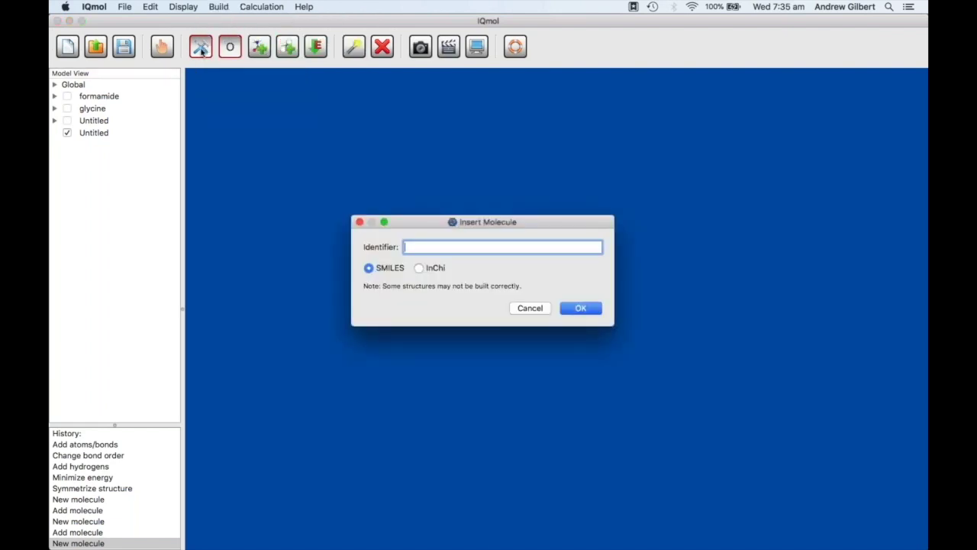
Insert a molecule from the SMILES identifier C(CN)C(=O)O and translate it to the center
{"action": "key", "text": "super+v"}
{"action": "left_click", "coordinate": [585, 310]}
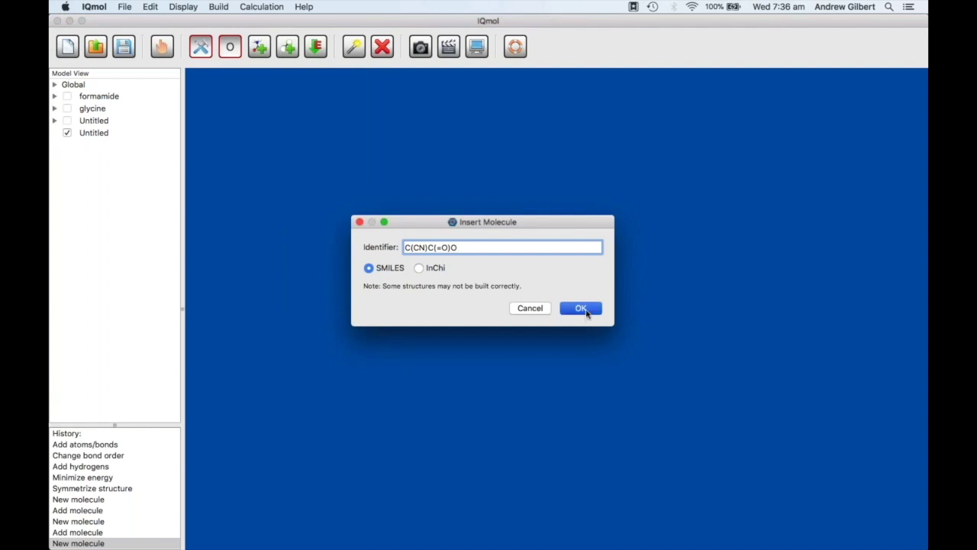
{"action": "left_click_drag", "start_coordinate": [792, 271], "coordinate": [597, 268]}
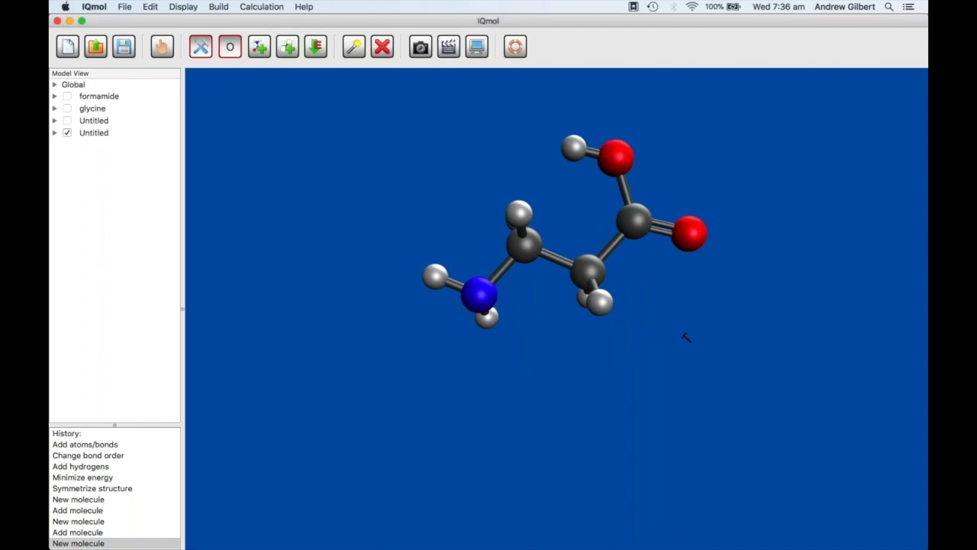
{"action": "left_click", "coordinate": [219, 7]}
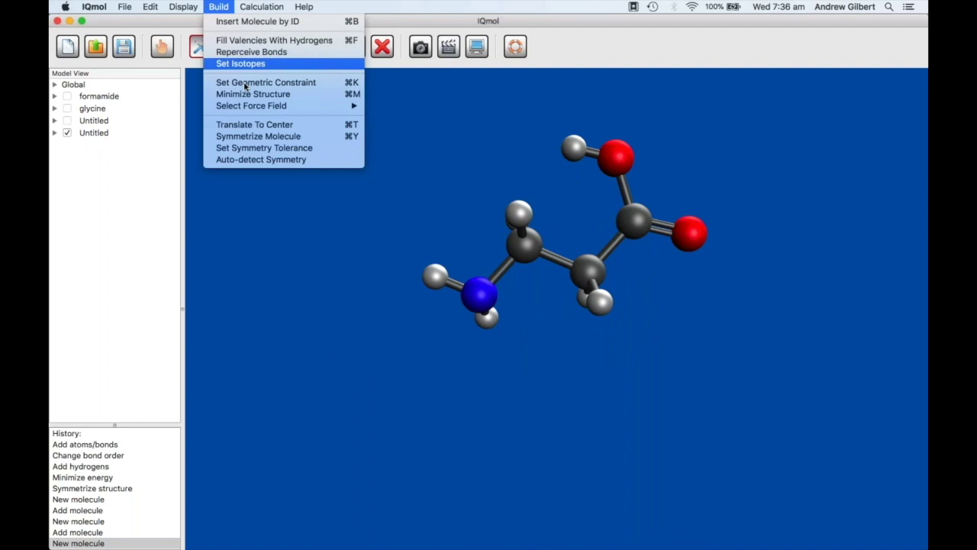
{"action": "left_click", "coordinate": [254, 125]}
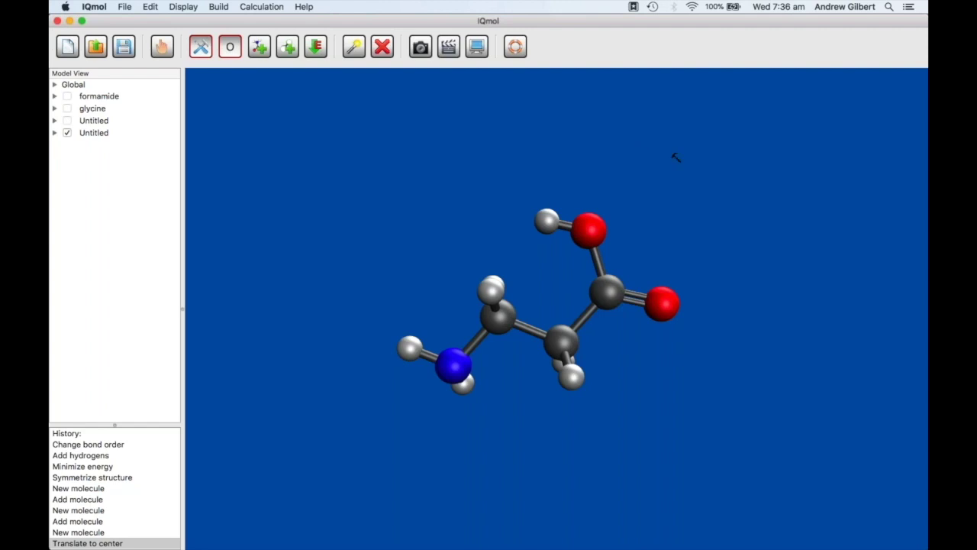
Set the carboxylic acid's C-C-O-H torsion to 180°, picking the chain carbon, carboxyl carbon, hydroxyl oxygen and its hydrogen
{"action": "left_click_drag", "start_coordinate": [675, 157], "coordinate": [632, 239]}
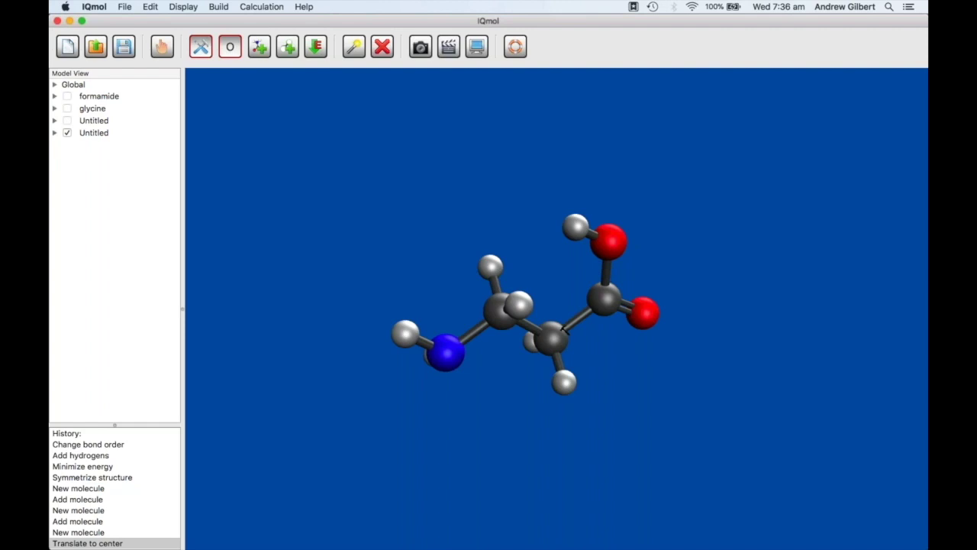
{"action": "left_click", "coordinate": [355, 51]}
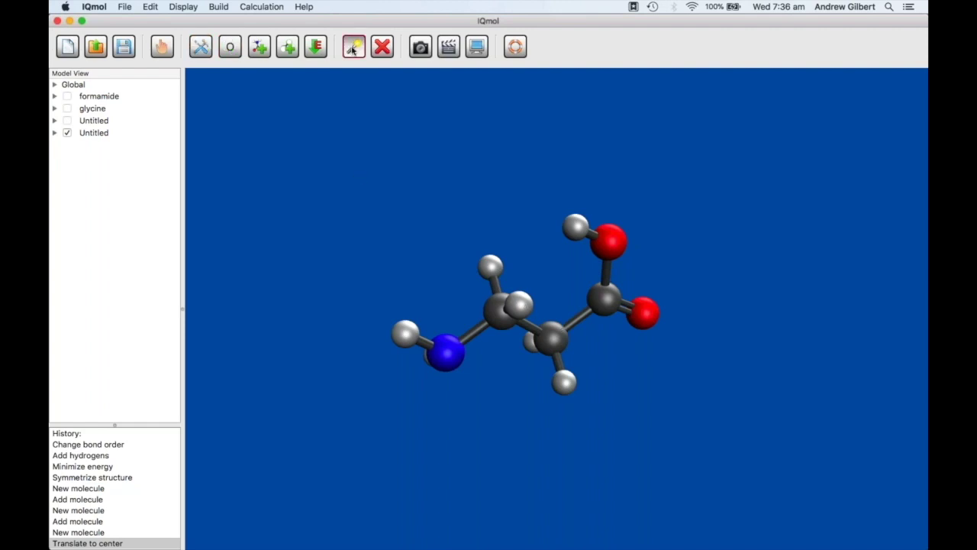
{"action": "left_click", "coordinate": [549, 326]}
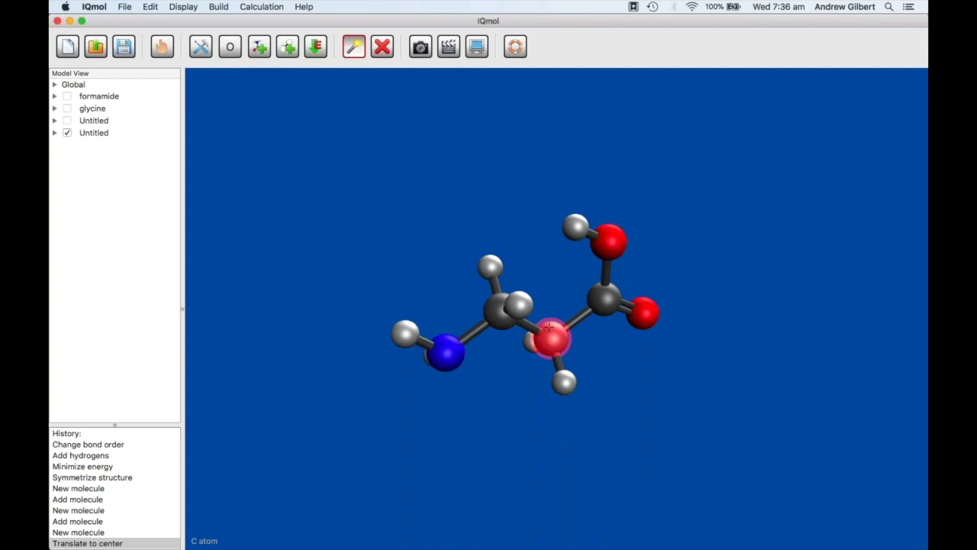
{"action": "left_click", "coordinate": [604, 299]}
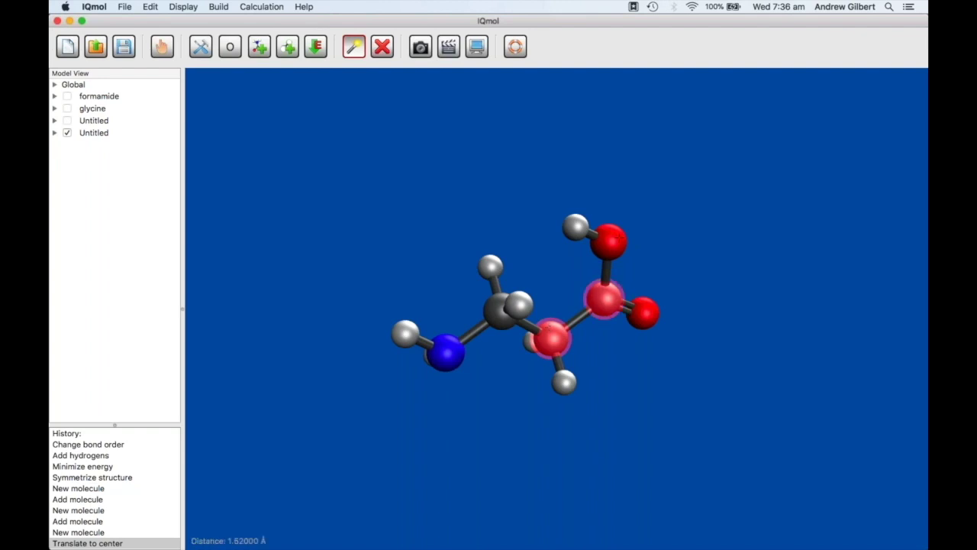
{"action": "left_click", "coordinate": [589, 230]}
{"action": "left_click", "coordinate": [577, 227]}
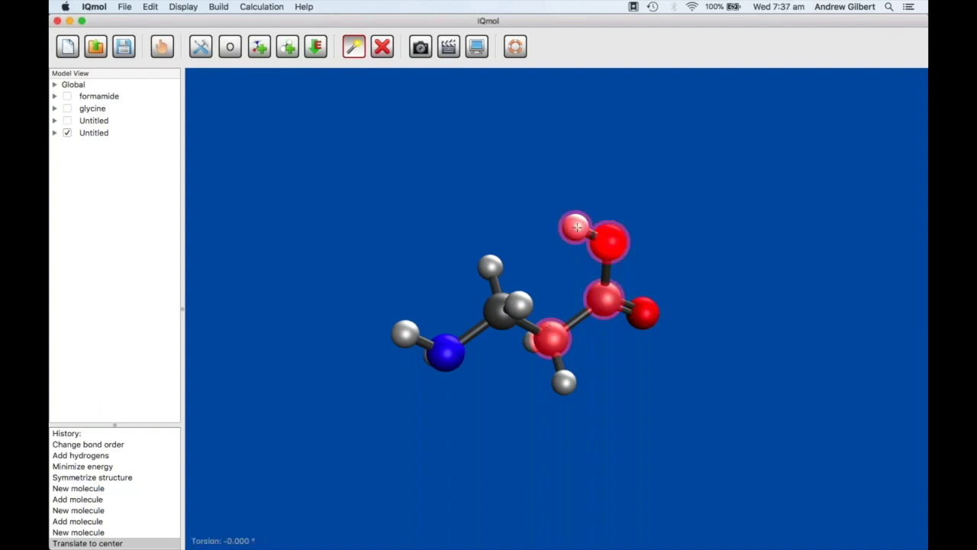
{"action": "left_click", "coordinate": [216, 6]}
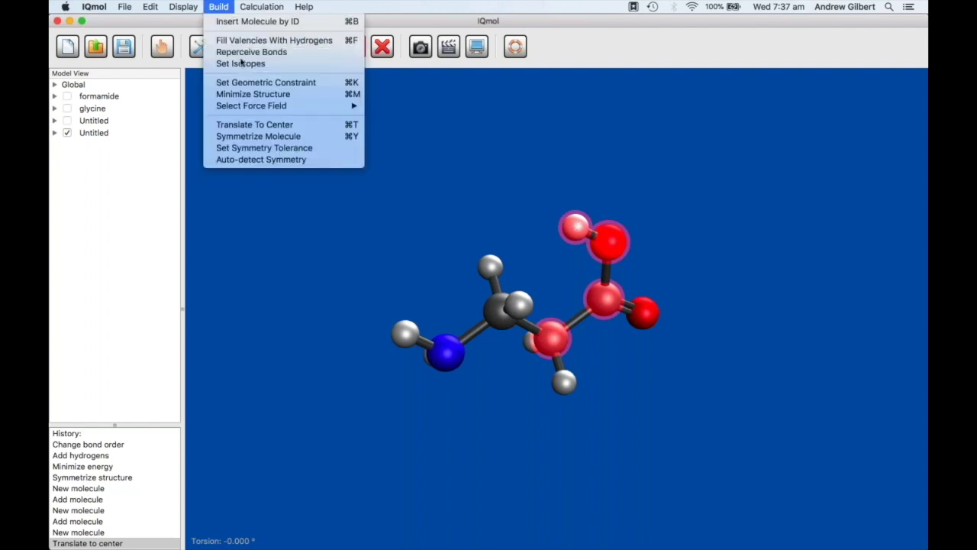
{"action": "left_click", "coordinate": [246, 82]}
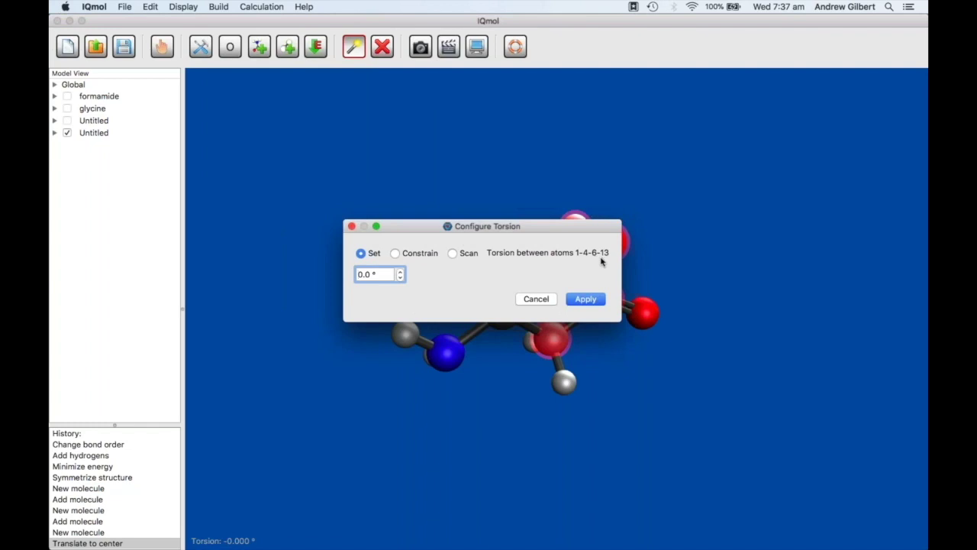
{"action": "left_click", "coordinate": [361, 274]}
{"action": "key", "text": "BackSpace"}
{"action": "type", "text": "180"}
{"action": "left_click", "coordinate": [597, 300]}
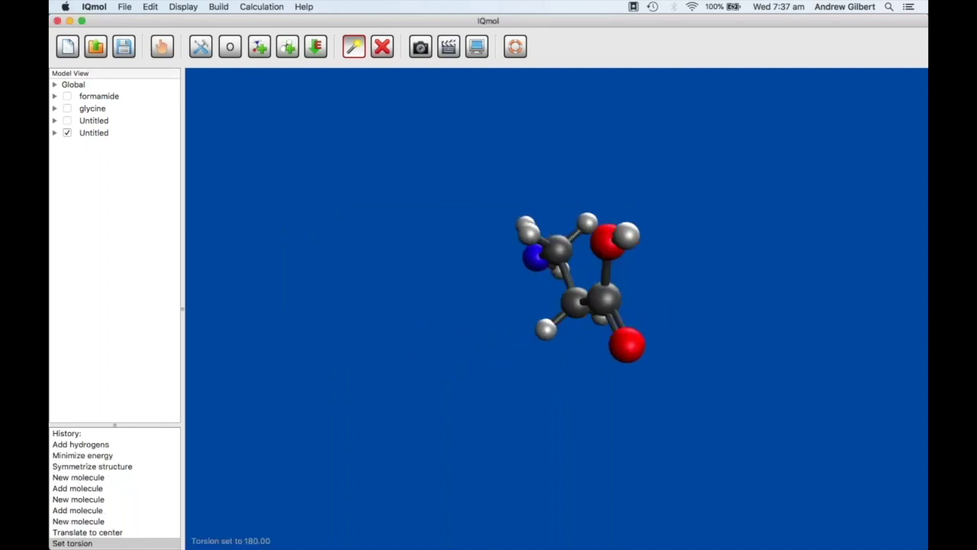
Switch to view manipulation and translate the modified molecule back to the center
{"action": "left_click", "coordinate": [160, 47]}
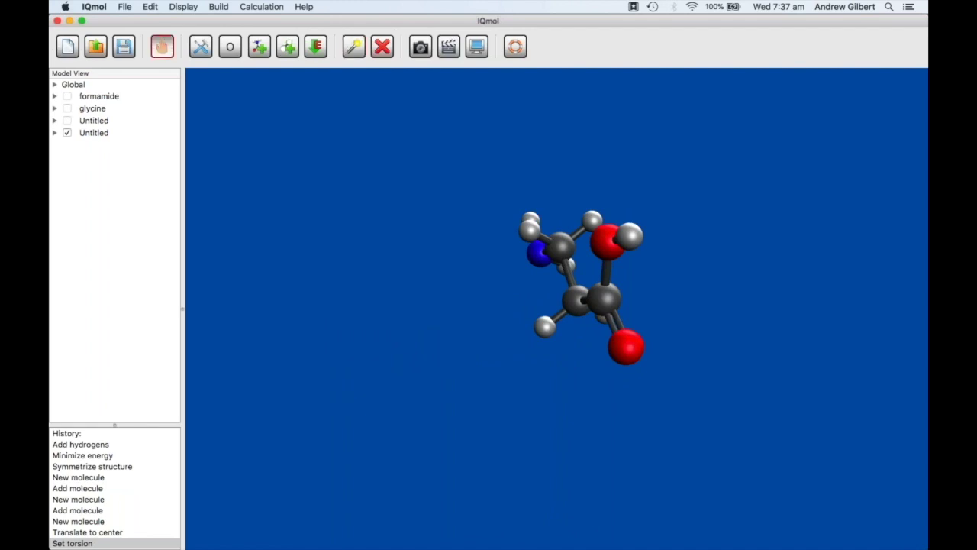
{"action": "left_click_drag", "start_coordinate": [584, 277], "coordinate": [431, 313]}
{"action": "key", "text": "super+t"}
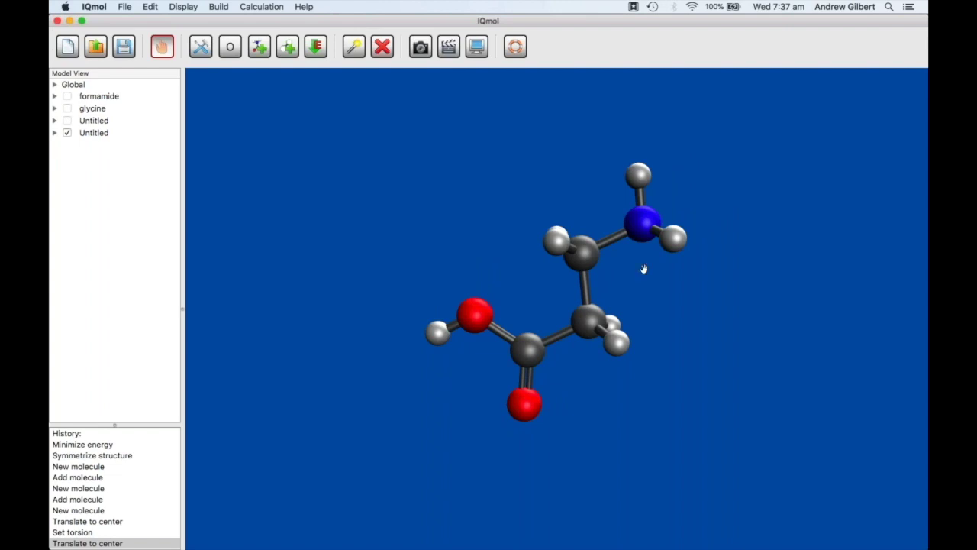
Open the Q-Chem calculation setup, reset it to the defaults and set the basis to 6-31G*
{"action": "left_click", "coordinate": [247, 5]}
{"action": "left_click", "coordinate": [254, 21]}
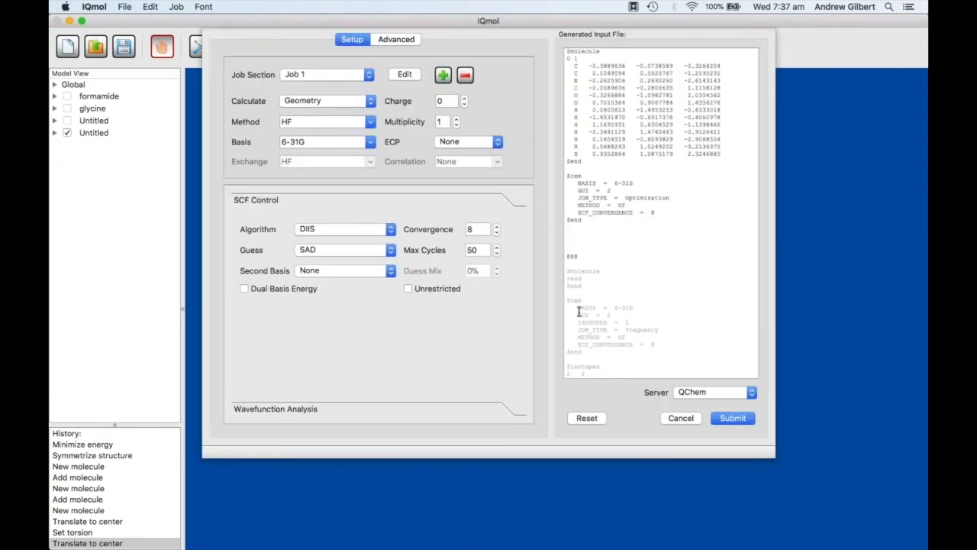
{"action": "left_click", "coordinate": [587, 418]}
{"action": "left_click", "coordinate": [370, 143]}
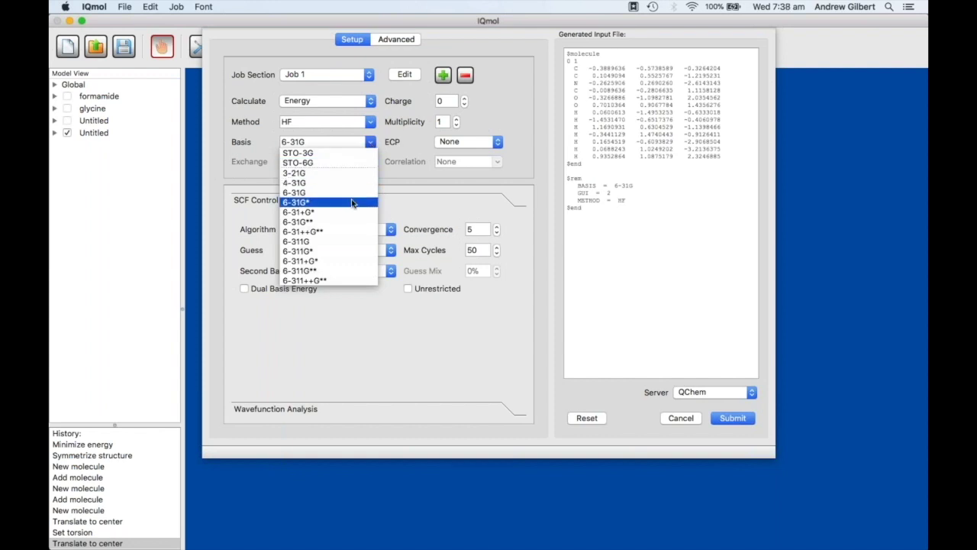
{"action": "left_click", "coordinate": [352, 201]}
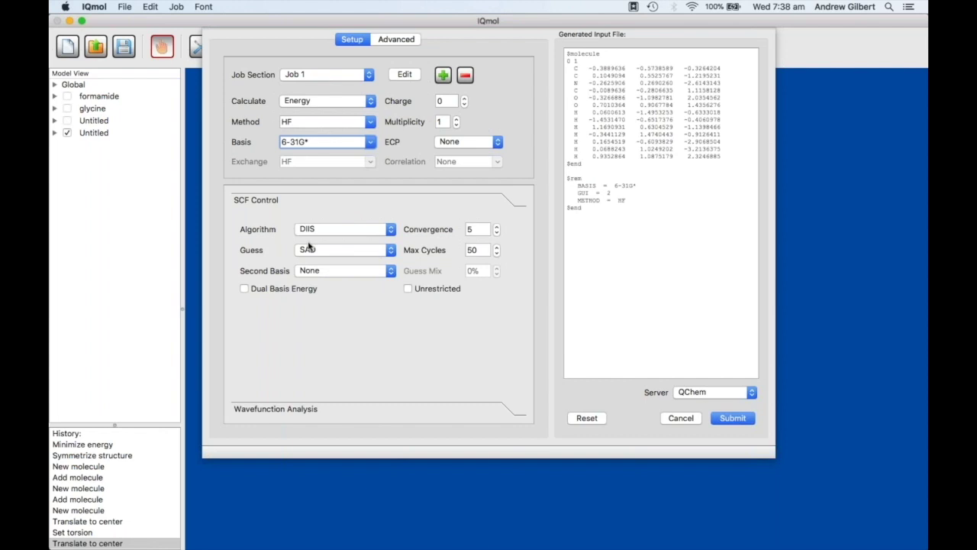
Enable CHELPG charges and multipole derived charges for the job's wavefunction analysis
{"action": "left_click", "coordinate": [301, 409]}
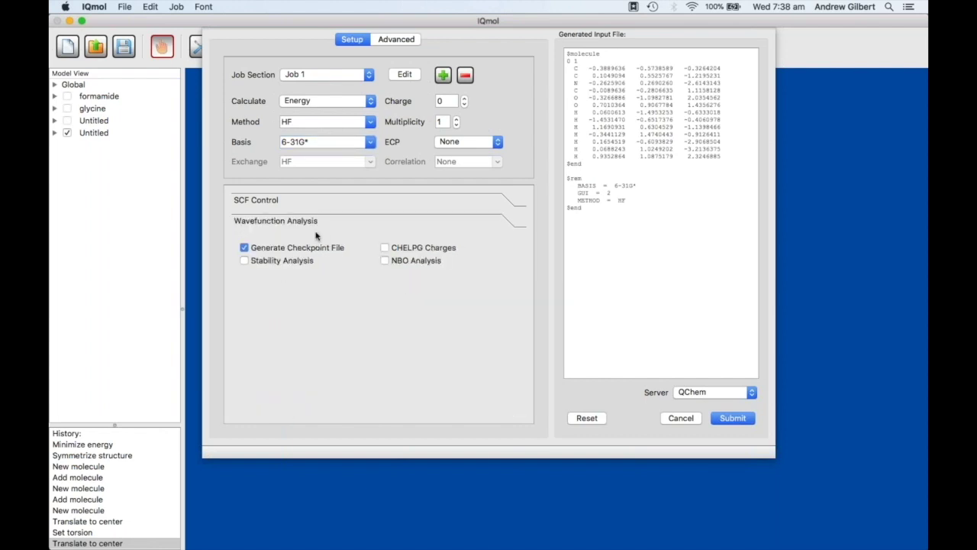
{"action": "left_click", "coordinate": [385, 250]}
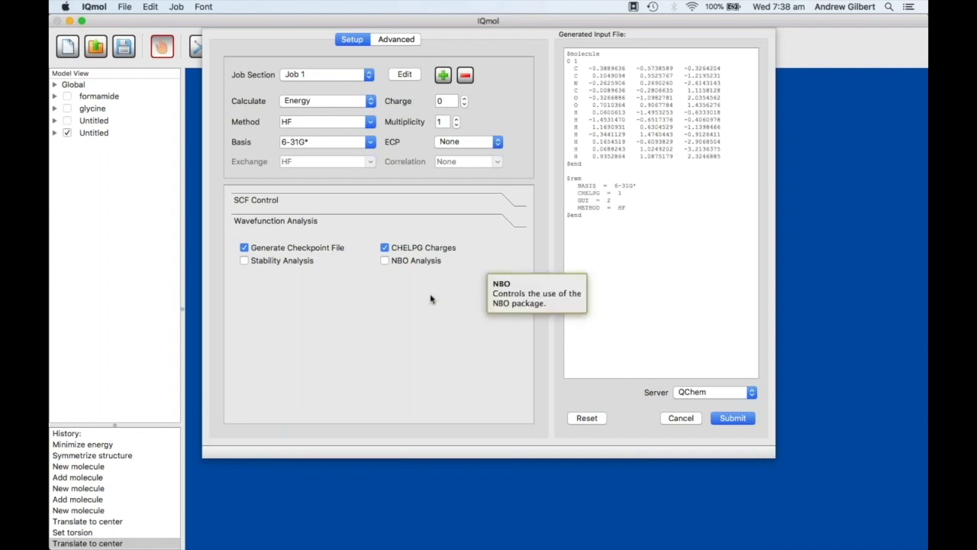
{"action": "left_click", "coordinate": [397, 40]}
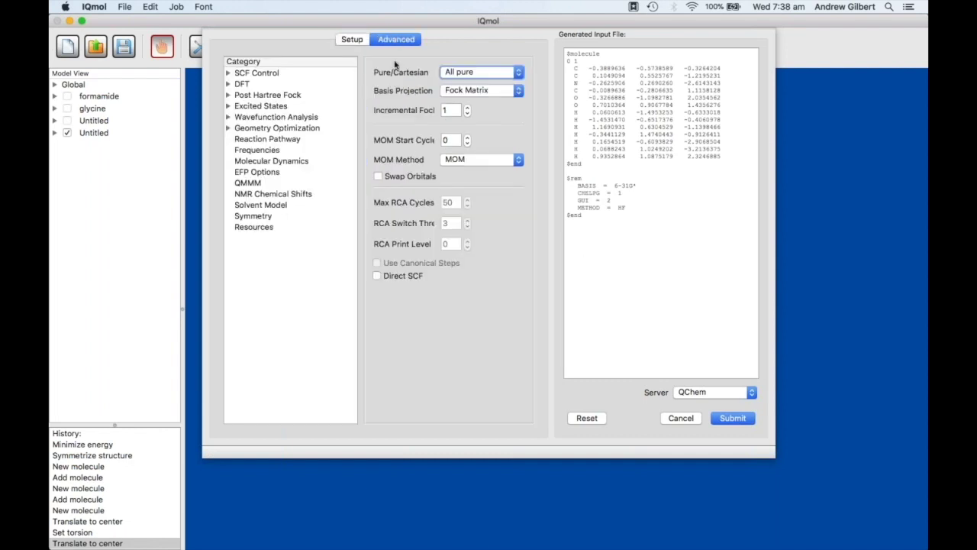
{"action": "left_click", "coordinate": [295, 118]}
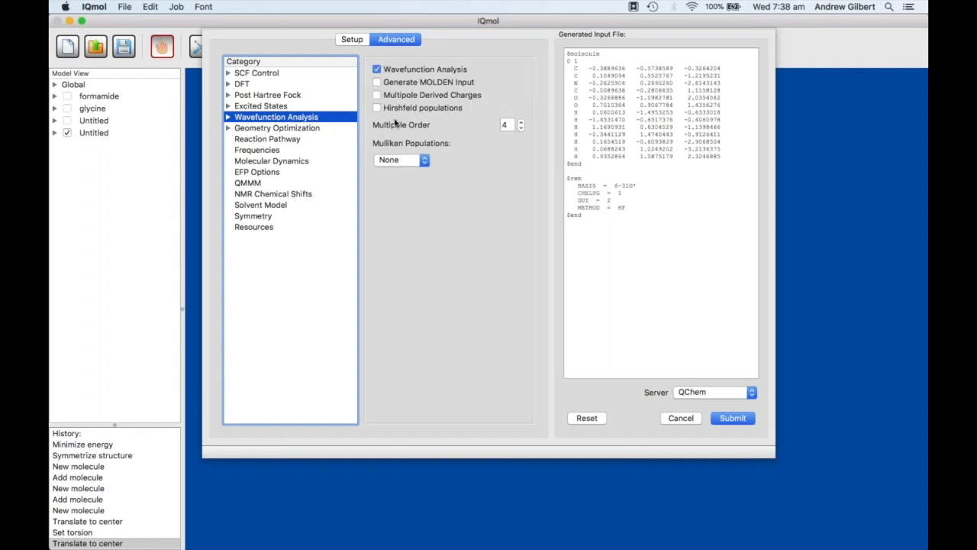
{"action": "left_click", "coordinate": [377, 95]}
{"action": "left_click", "coordinate": [352, 38]}
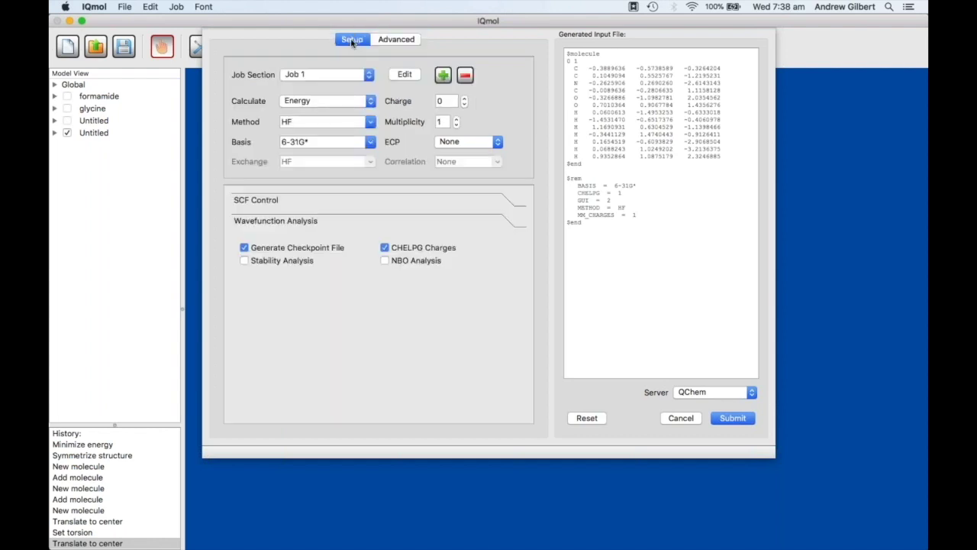
Submit the calculation to the QChem server with the job name b-alanine
{"action": "left_click", "coordinate": [736, 418]}
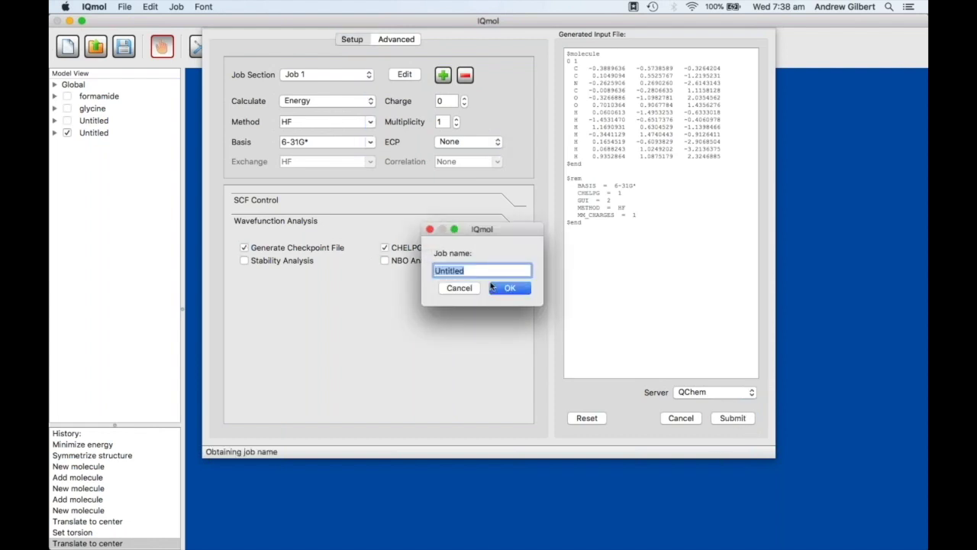
{"action": "type", "text": "b-alanine"}
{"action": "left_click", "coordinate": [515, 291]}
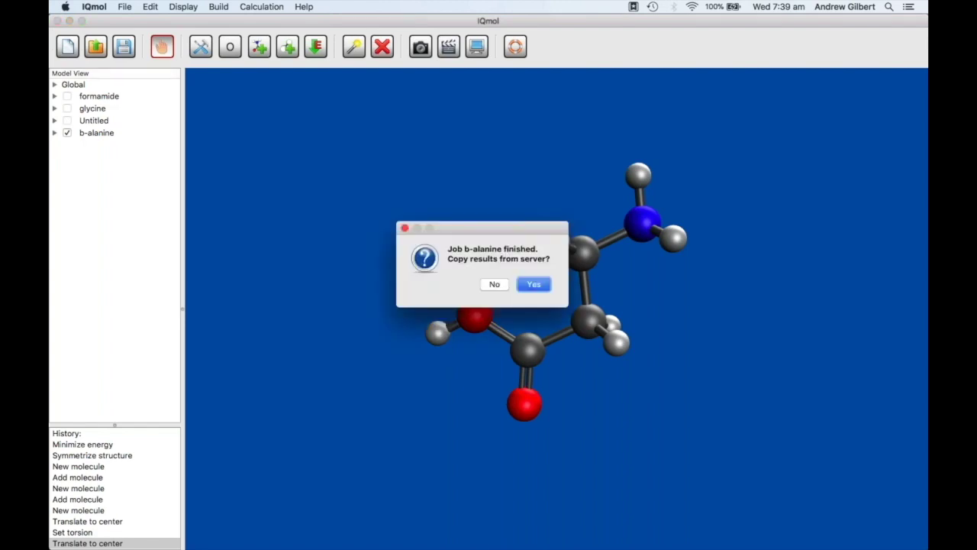
Copy the finished job's results from the server into a new b-alanine folder inside Webinar
{"action": "left_click", "coordinate": [537, 285]}
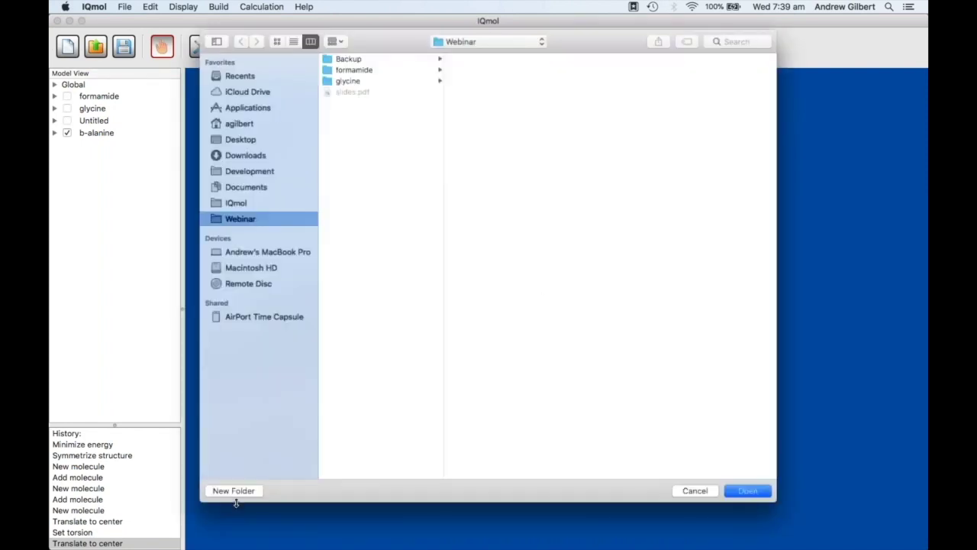
{"action": "left_click", "coordinate": [237, 491]}
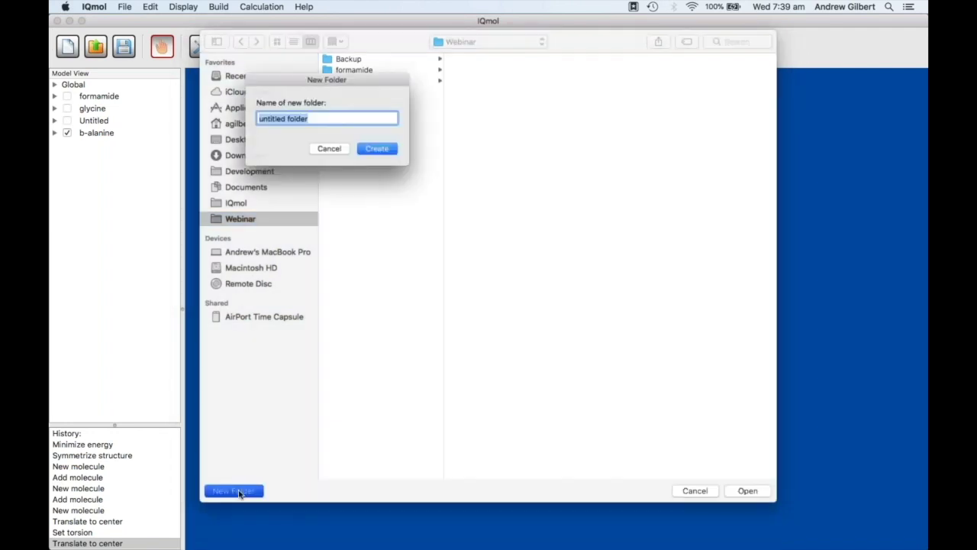
{"action": "type", "text": "b-alanine"}
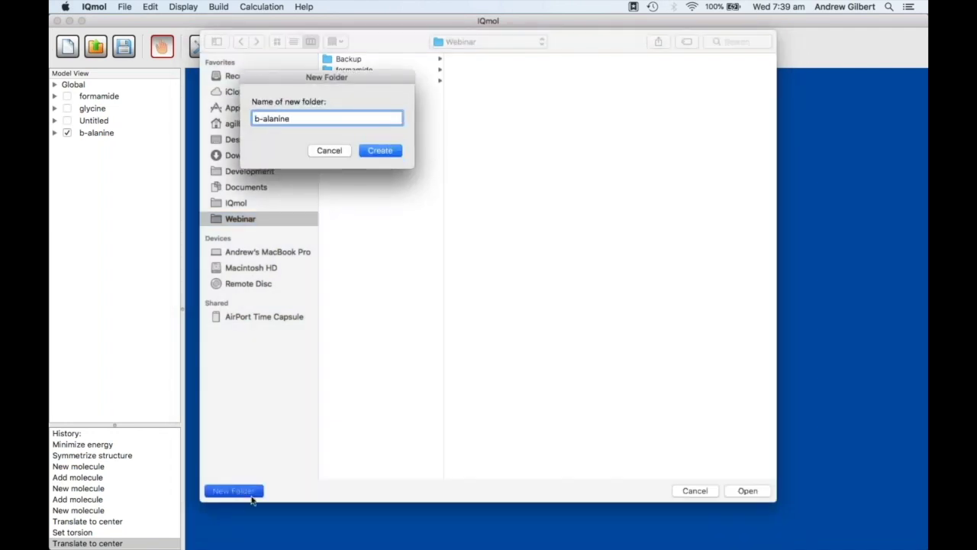
{"action": "left_click", "coordinate": [384, 152]}
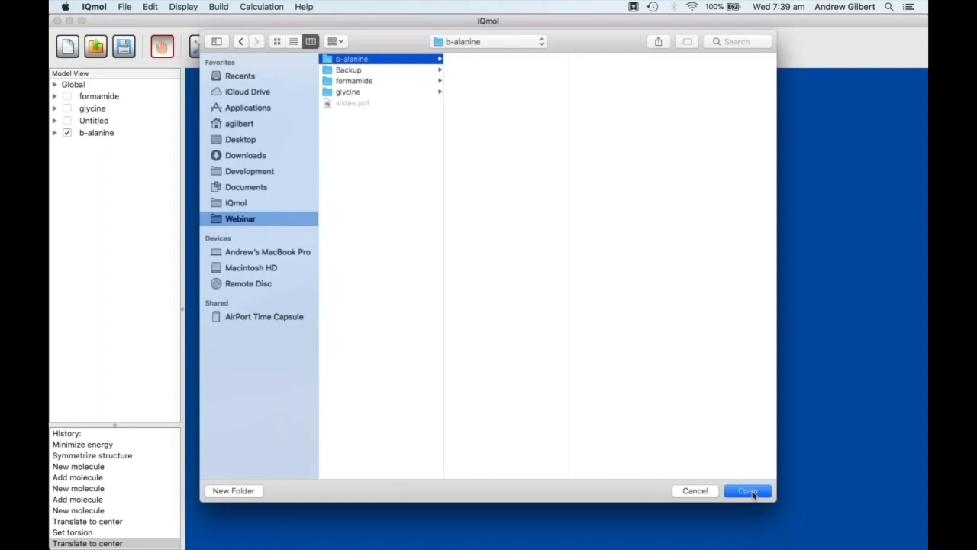
{"action": "left_click", "coordinate": [748, 491]}
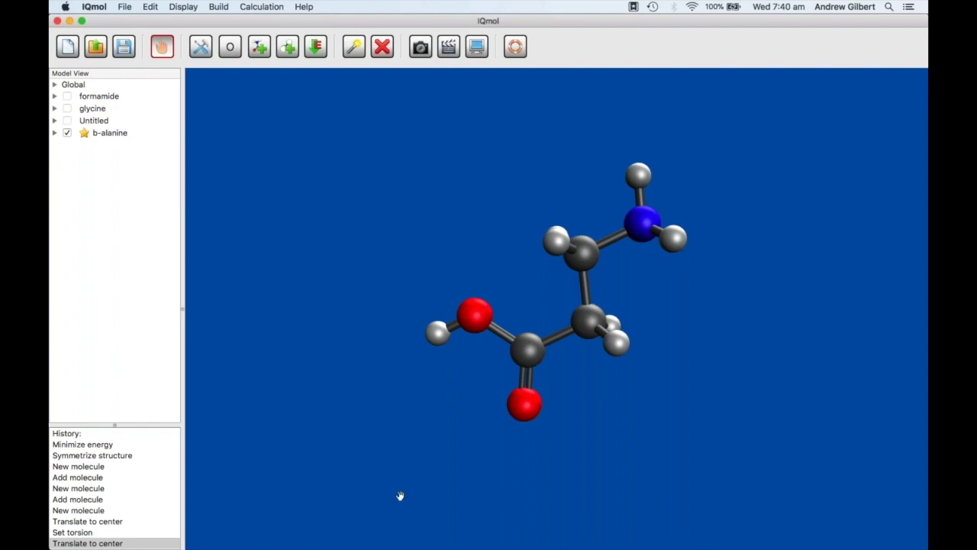
Calculate a Total Density surface from the canonical orbitals of the b-alanine molecule
{"action": "left_click", "coordinate": [55, 133]}
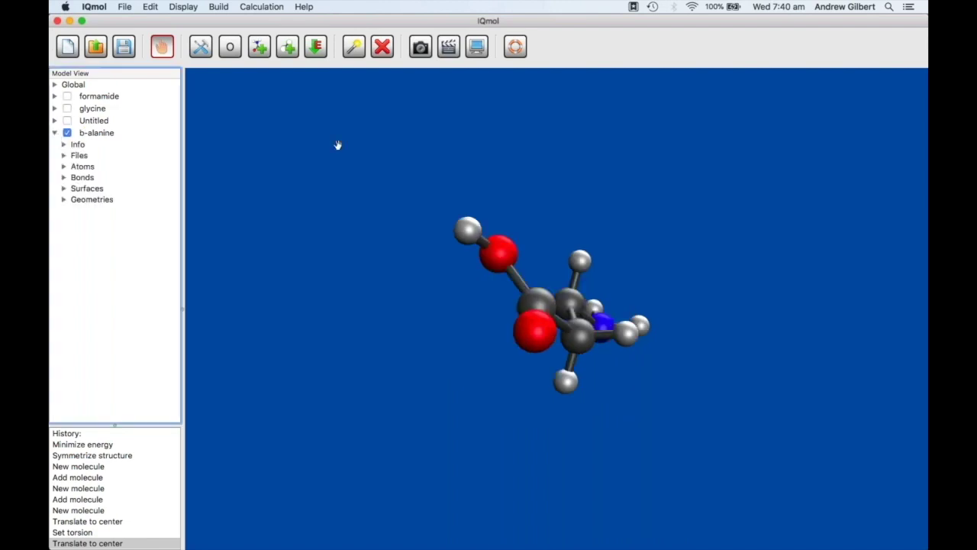
{"action": "left_click_drag", "start_coordinate": [350, 190], "coordinate": [323, 242]}
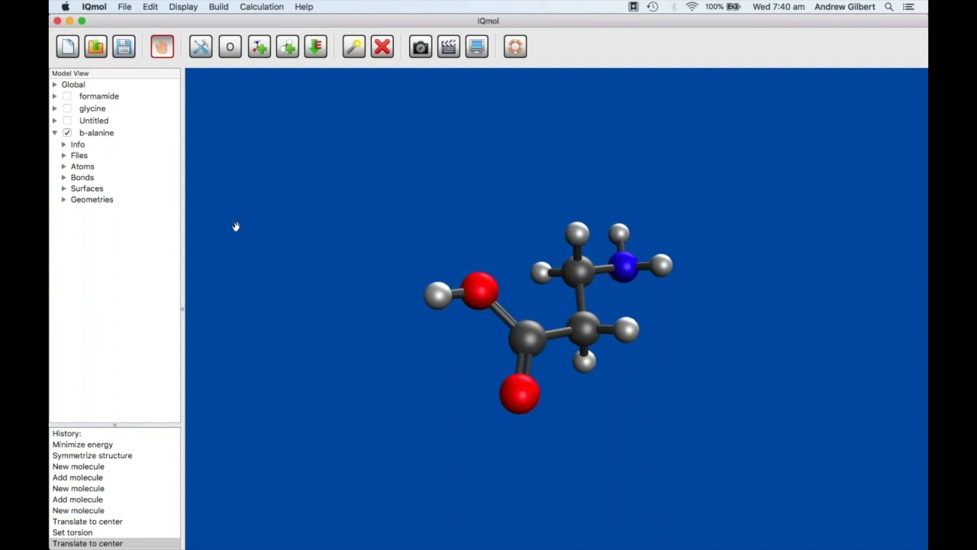
{"action": "mouse_move", "coordinate": [236, 227]}
{"action": "left_mouse_down"}
{"action": "mouse_move", "coordinate": [304, 172]}
{"action": "mouse_move", "coordinate": [246, 214]}
{"action": "left_mouse_up"}
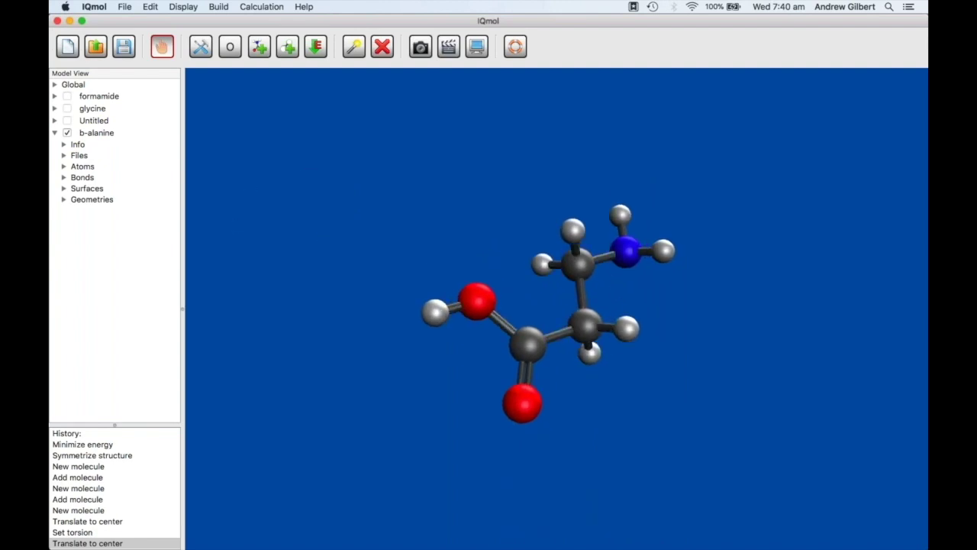
{"action": "left_click", "coordinate": [65, 188]}
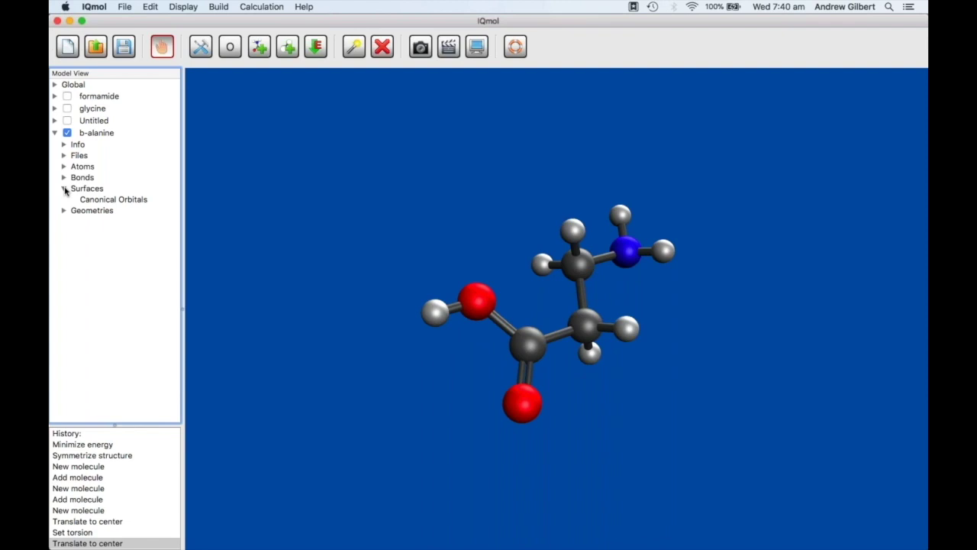
{"action": "double_click", "coordinate": [130, 199]}
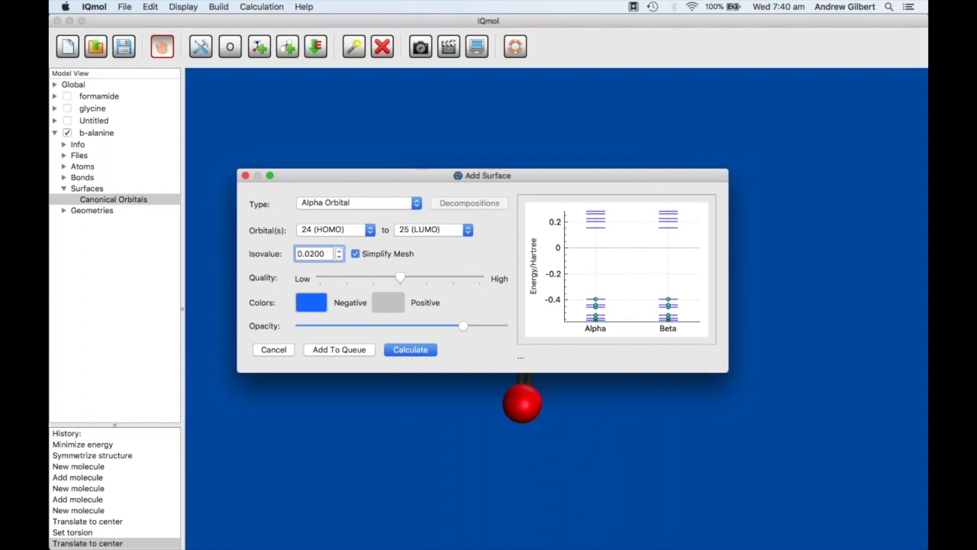
{"action": "left_click", "coordinate": [357, 203]}
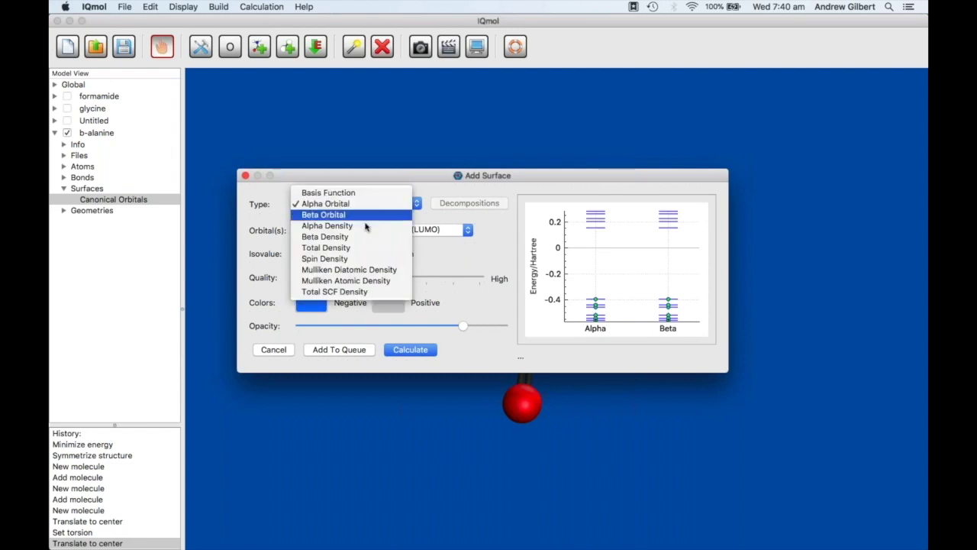
{"action": "left_click", "coordinate": [371, 247]}
{"action": "left_click", "coordinate": [416, 351]}
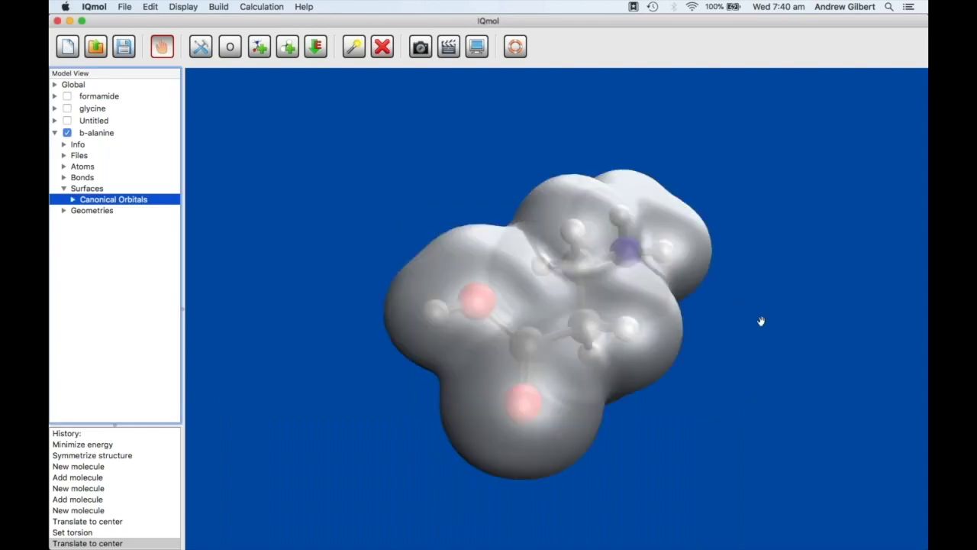
{"action": "left_click_drag", "start_coordinate": [761, 322], "coordinate": [503, 239]}
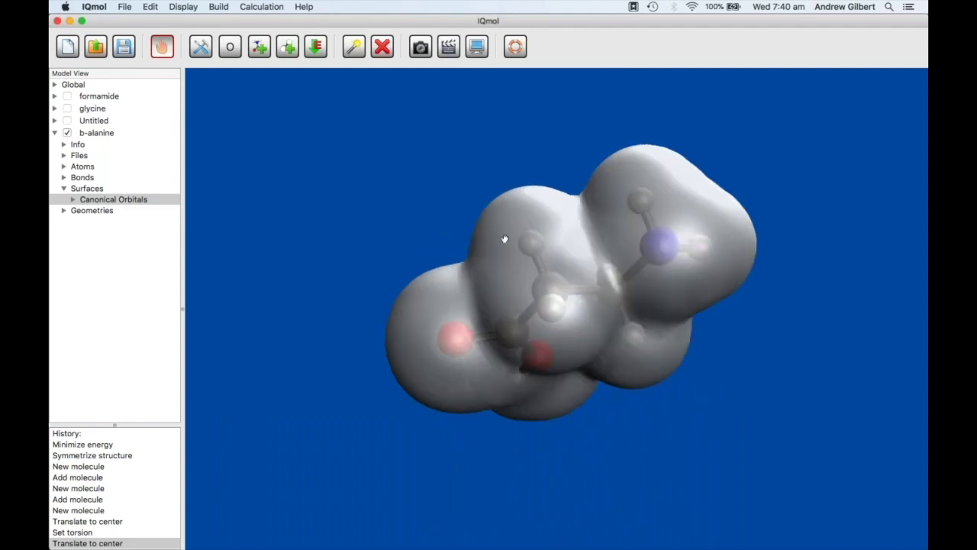
{"action": "left_click_drag", "start_coordinate": [504, 239], "coordinate": [599, 332]}
Configure b-alanine's Total Density surface to be coloured by the ESP (CHELPG) property
{"action": "left_click", "coordinate": [73, 199]}
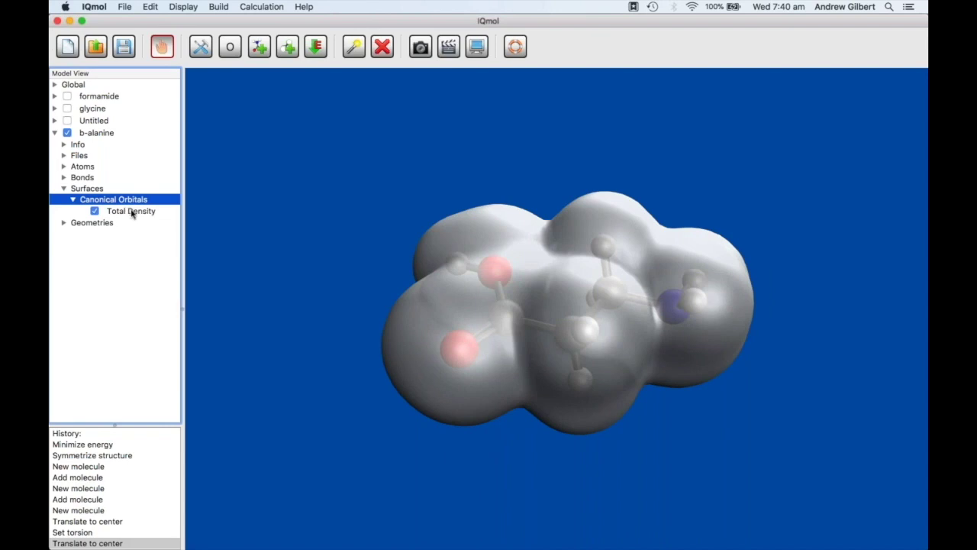
{"action": "double_click", "coordinate": [132, 213]}
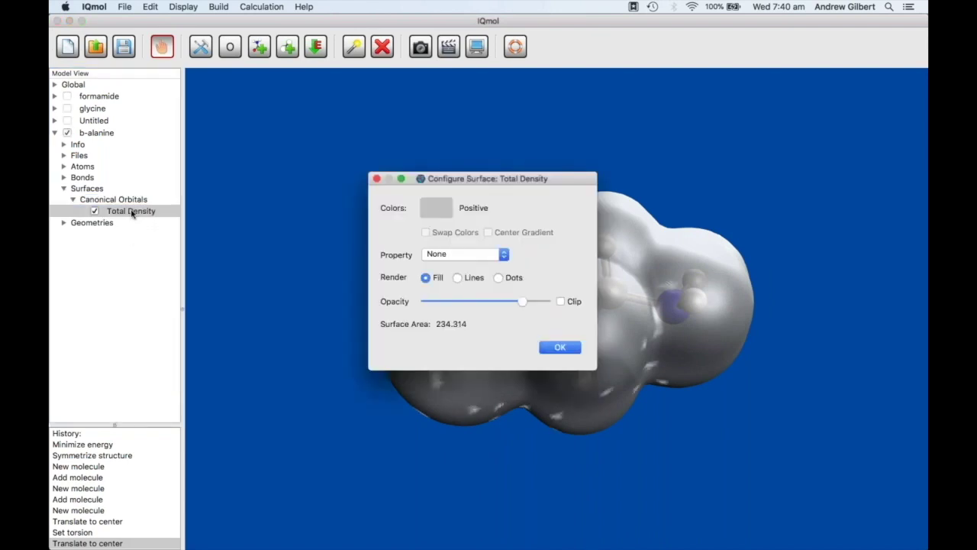
{"action": "left_click", "coordinate": [486, 257]}
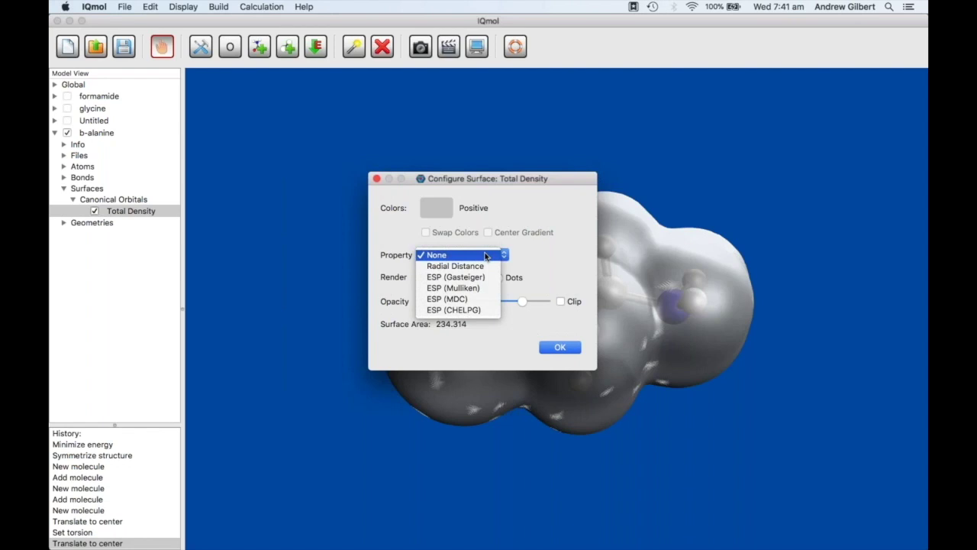
{"action": "left_click", "coordinate": [482, 310]}
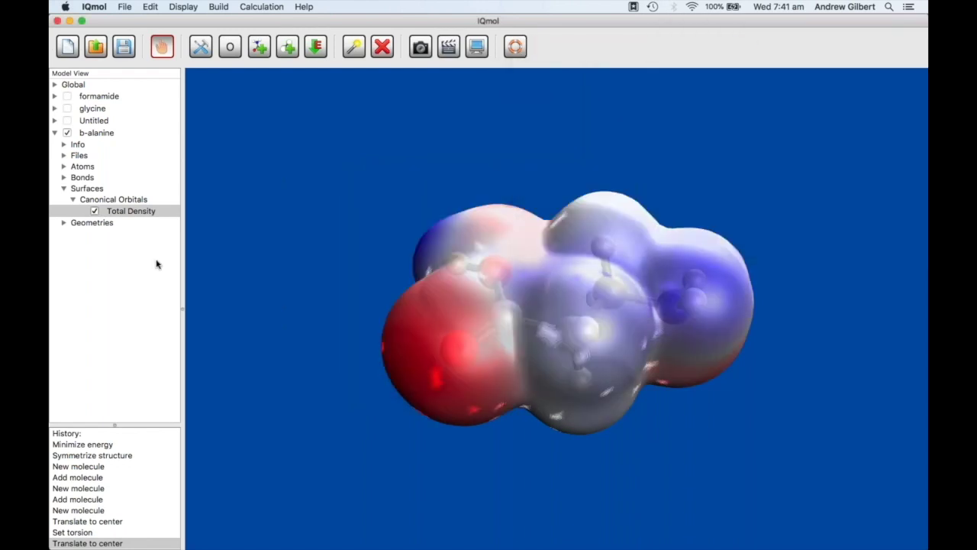
{"action": "left_click", "coordinate": [138, 240]}
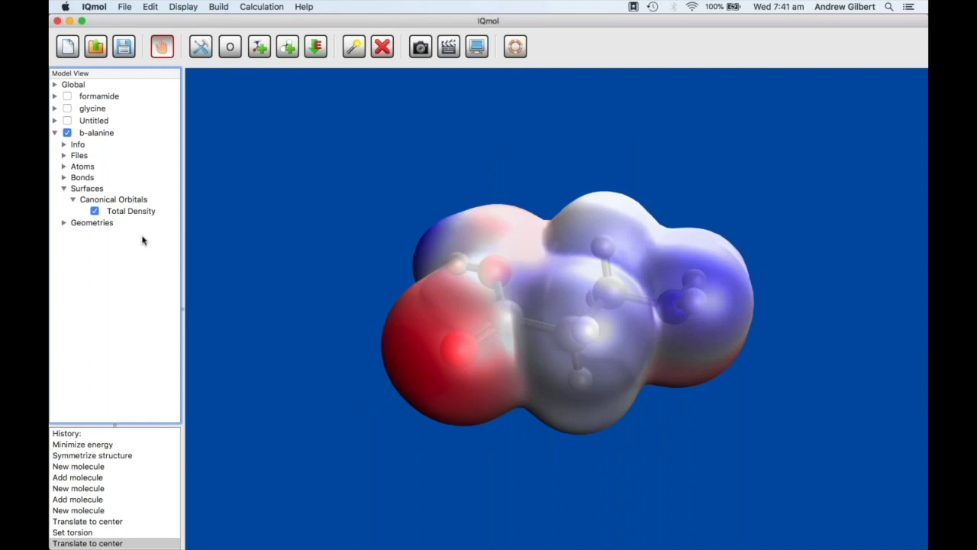
{"action": "key", "text": "super+grave"}
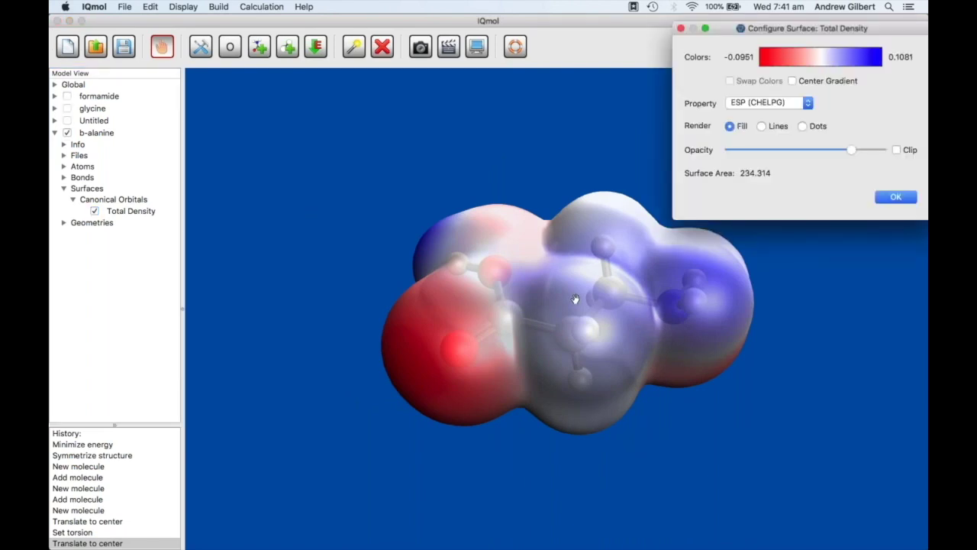
Compare the Total Density surface coloured by ESP (MDC), ESP (Mulliken) and ESP (Gasteiger), ending back on ESP (CHELPG)
{"action": "left_click", "coordinate": [809, 105]}
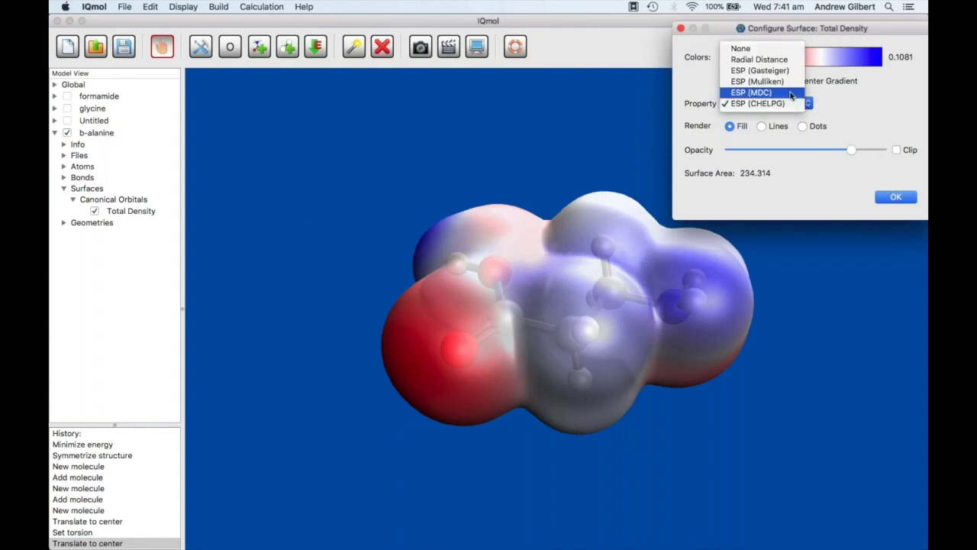
{"action": "left_click", "coordinate": [791, 95]}
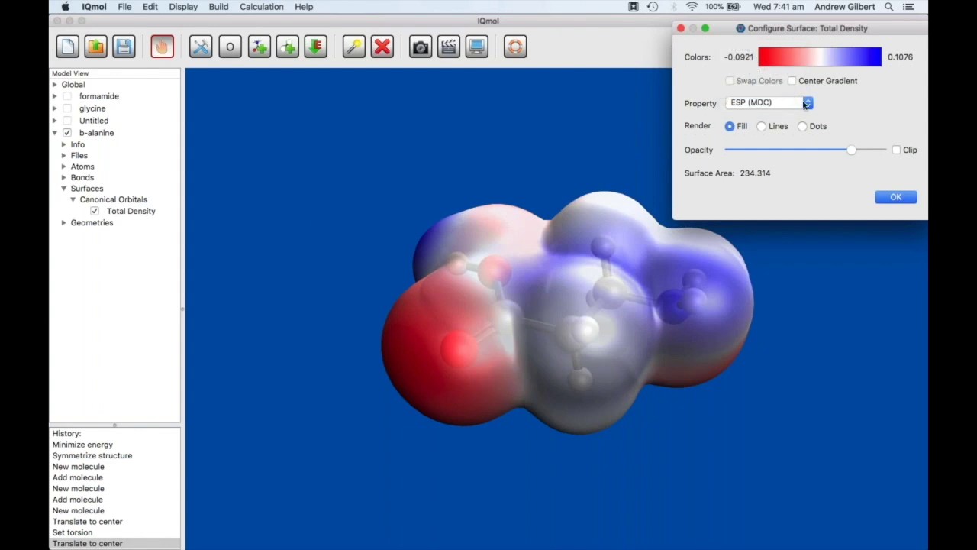
{"action": "left_click", "coordinate": [806, 104]}
{"action": "left_click", "coordinate": [797, 91]}
{"action": "left_click", "coordinate": [805, 103]}
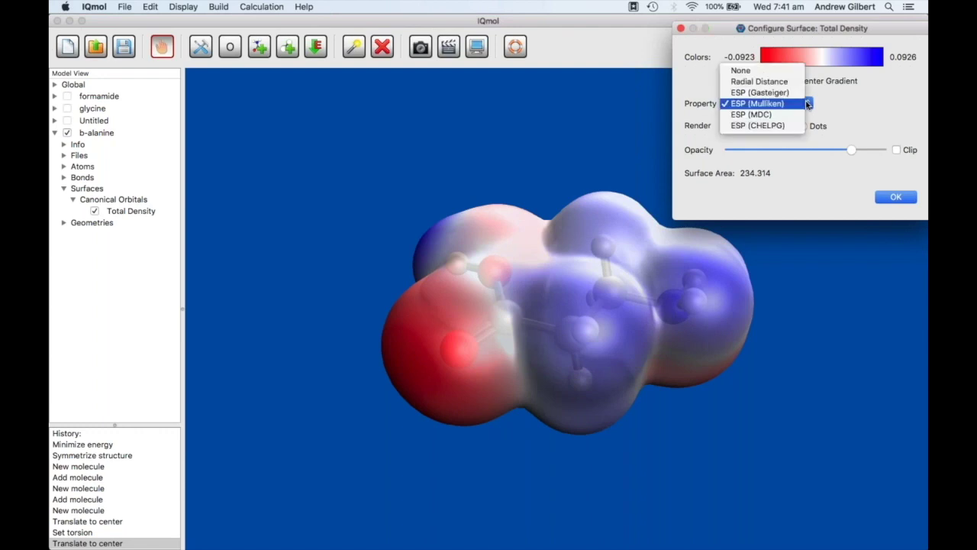
{"action": "left_click", "coordinate": [799, 93]}
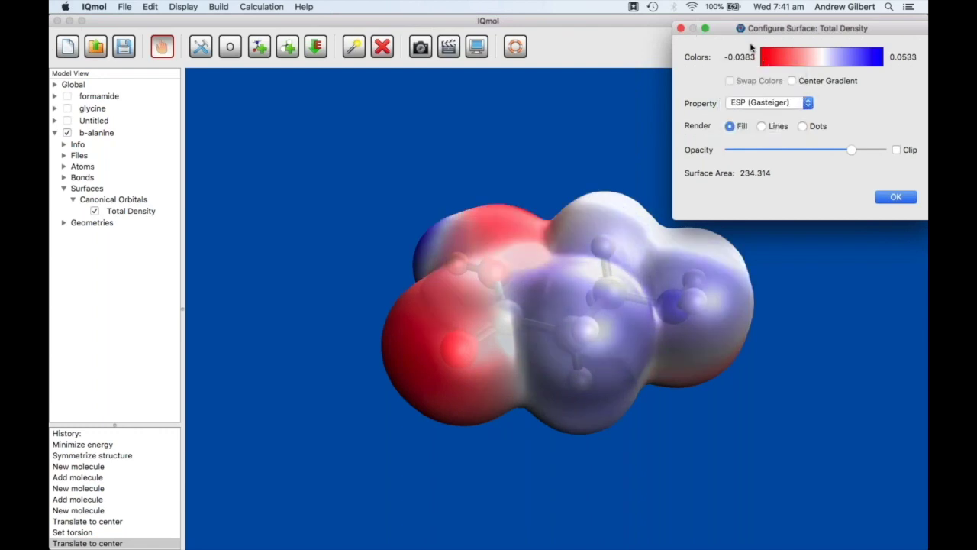
{"action": "left_click", "coordinate": [803, 108]}
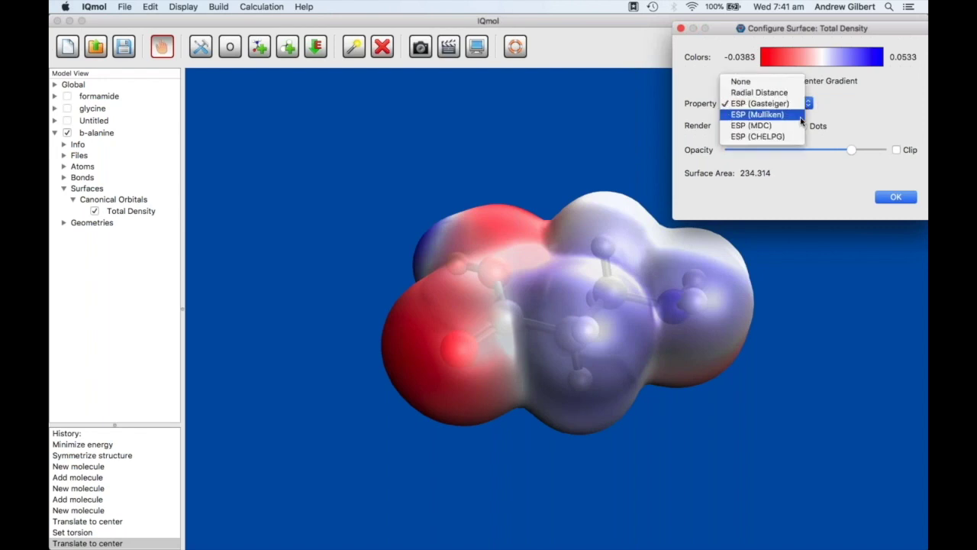
{"action": "left_click", "coordinate": [798, 136]}
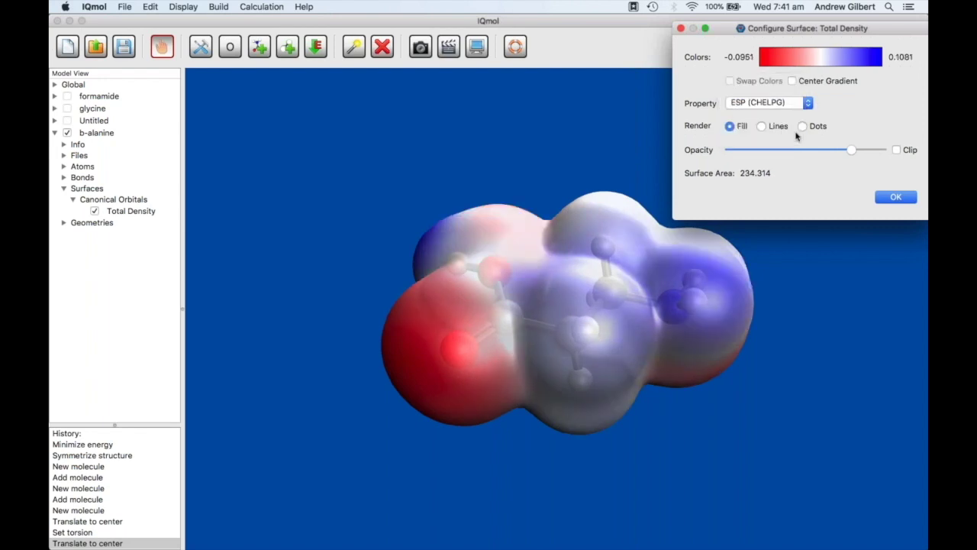
Set the Total Density surface's property to ESP (MDC) and accept the surface configuration
{"action": "left_click", "coordinate": [803, 106]}
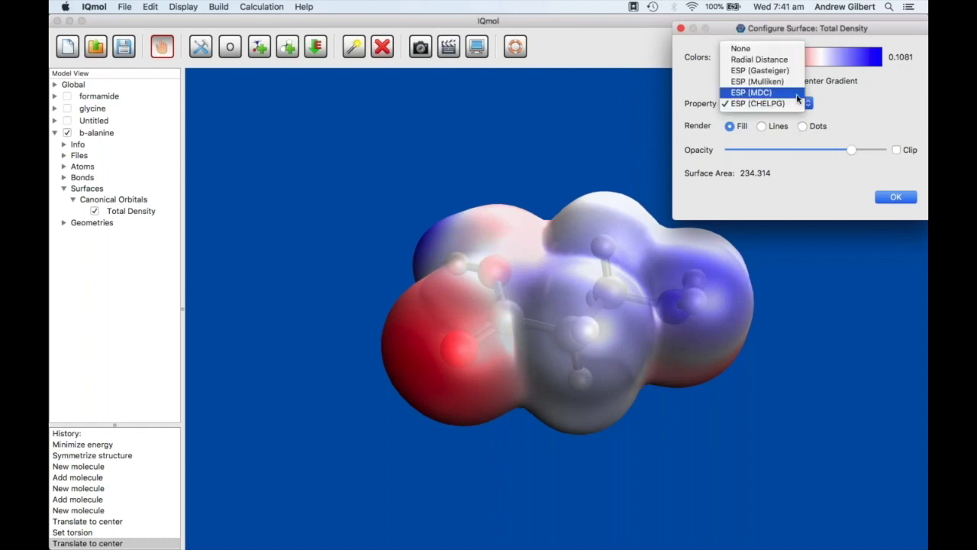
{"action": "left_click", "coordinate": [794, 92]}
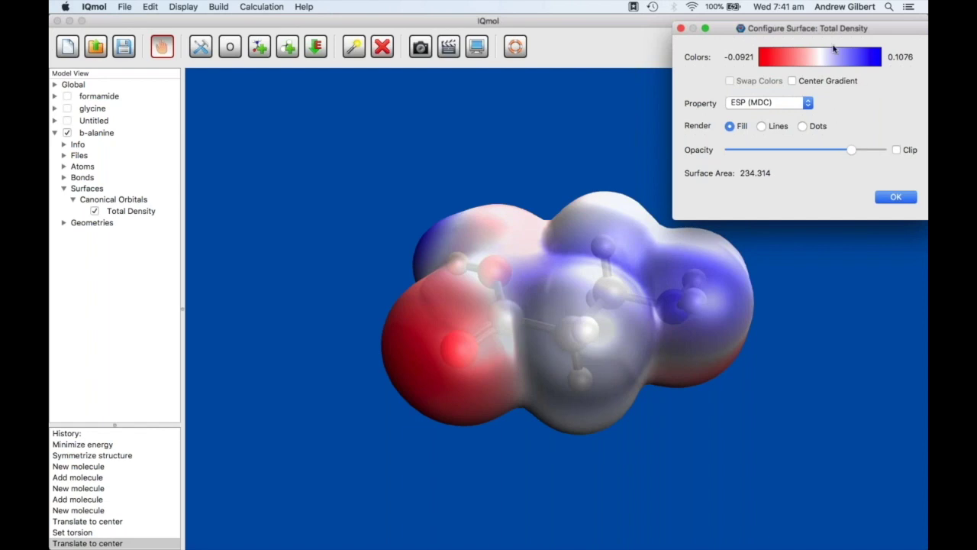
{"action": "left_click_drag", "start_coordinate": [806, 36], "coordinate": [800, 40]}
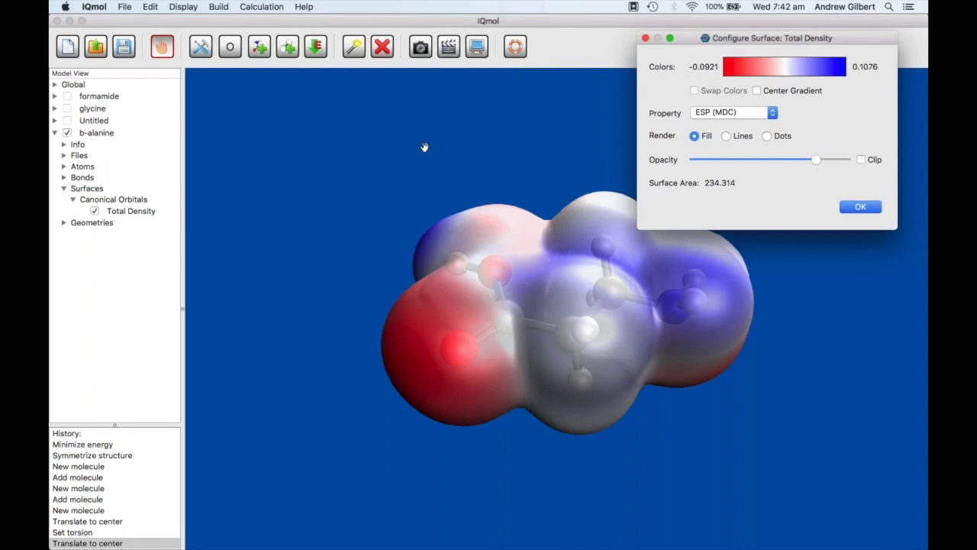
{"action": "left_click", "coordinate": [860, 206]}
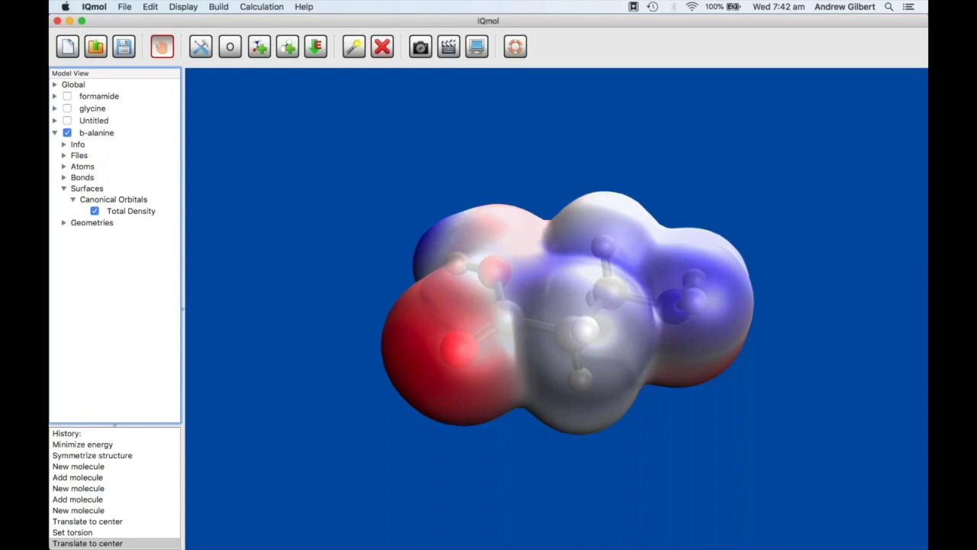
Switch to Finder and load the b-alanine folder from Webinar's Backup folder into IQmol
{"action": "key", "text": "super+Tab"}
{"action": "left_click", "coordinate": [706, 267]}
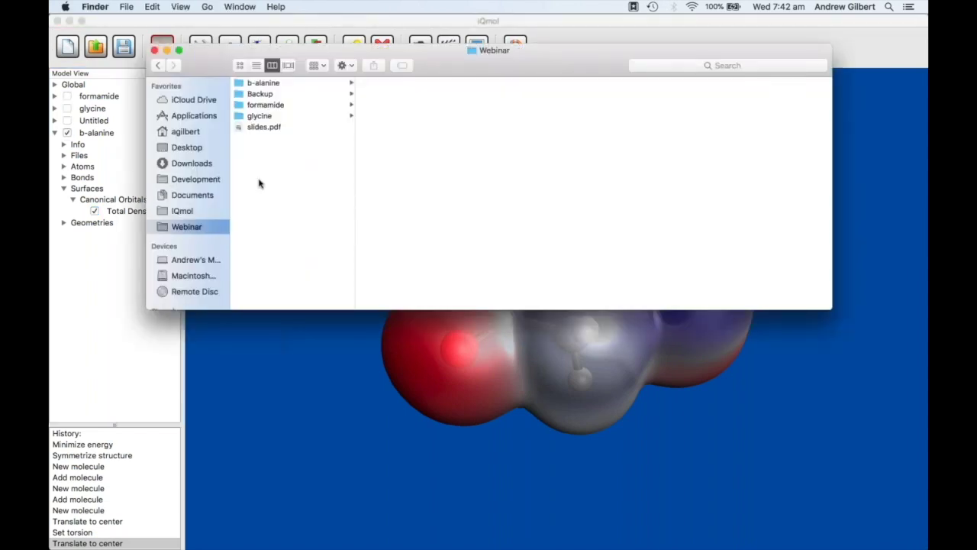
{"action": "left_click", "coordinate": [277, 93]}
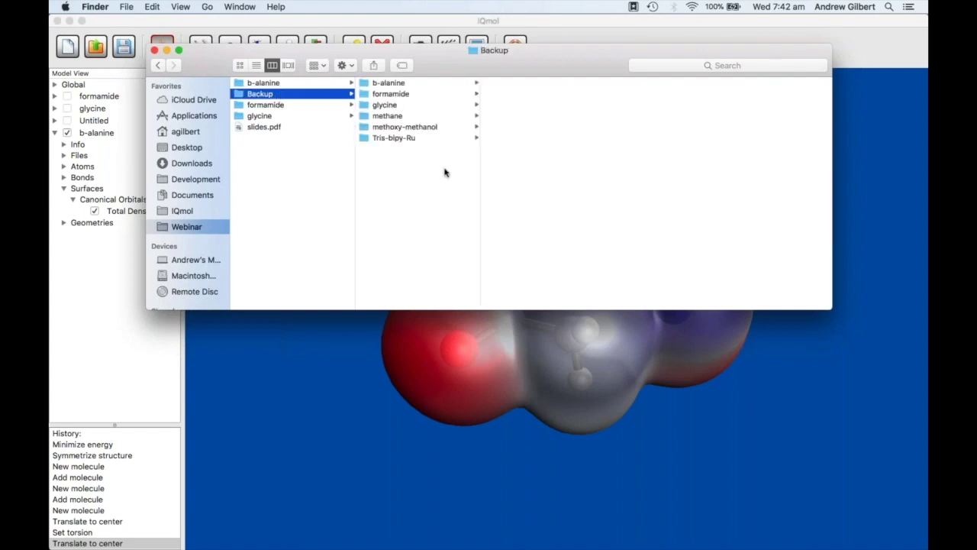
{"action": "left_click", "coordinate": [407, 84]}
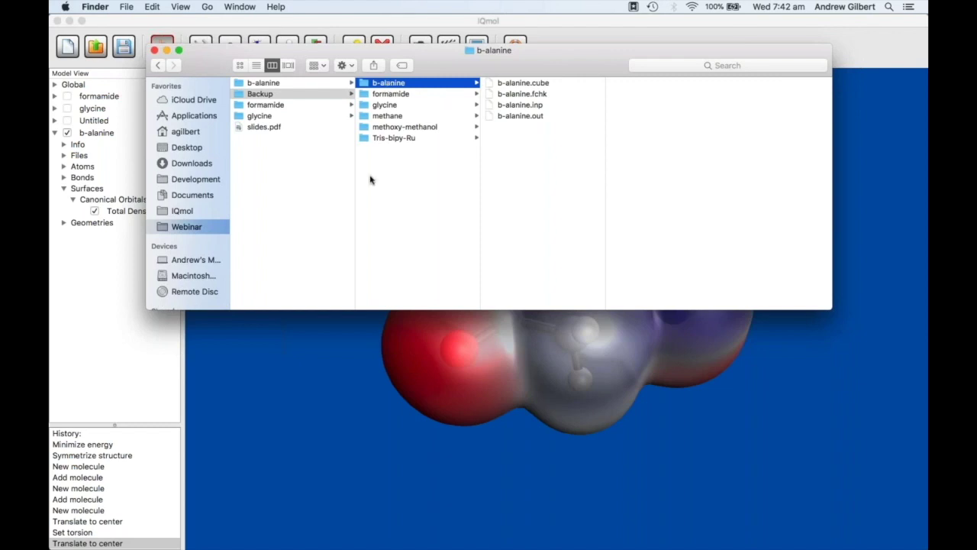
{"action": "key", "text": "Return"}
{"action": "left_click_drag", "start_coordinate": [365, 84], "coordinate": [435, 374]}
{"action": "left_click", "coordinate": [435, 374]}
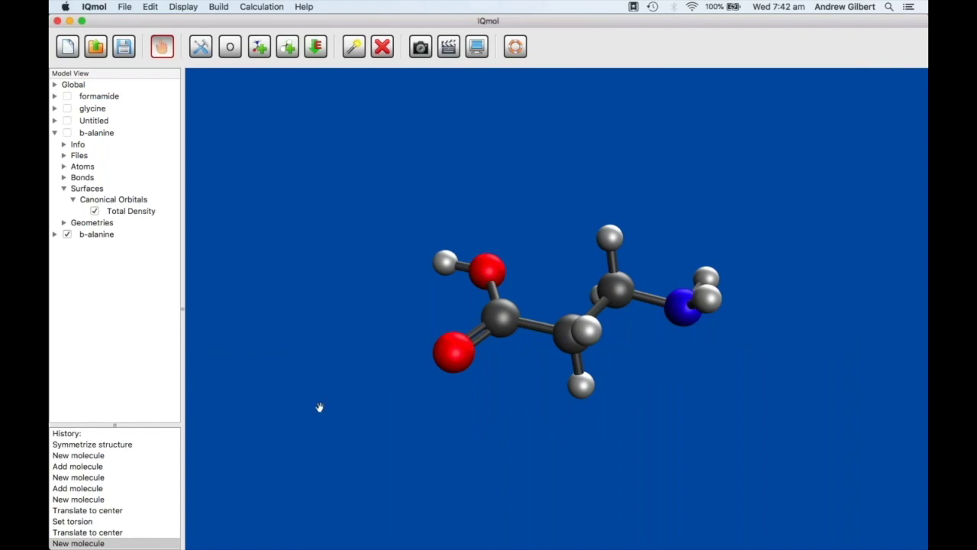
Collapse the original b-alanine entry and examine the files listed under the newly loaded b-alanine
{"action": "left_click", "coordinate": [54, 235]}
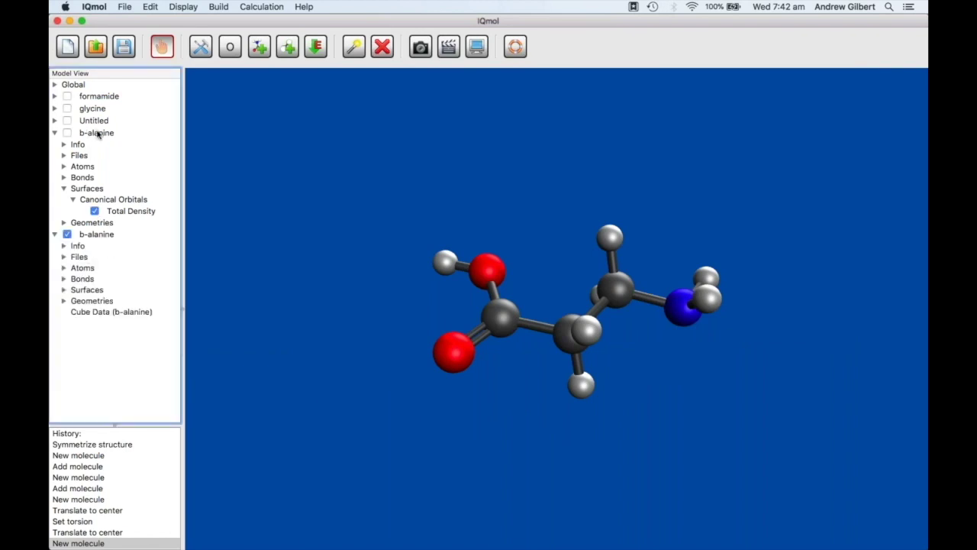
{"action": "left_click", "coordinate": [55, 133]}
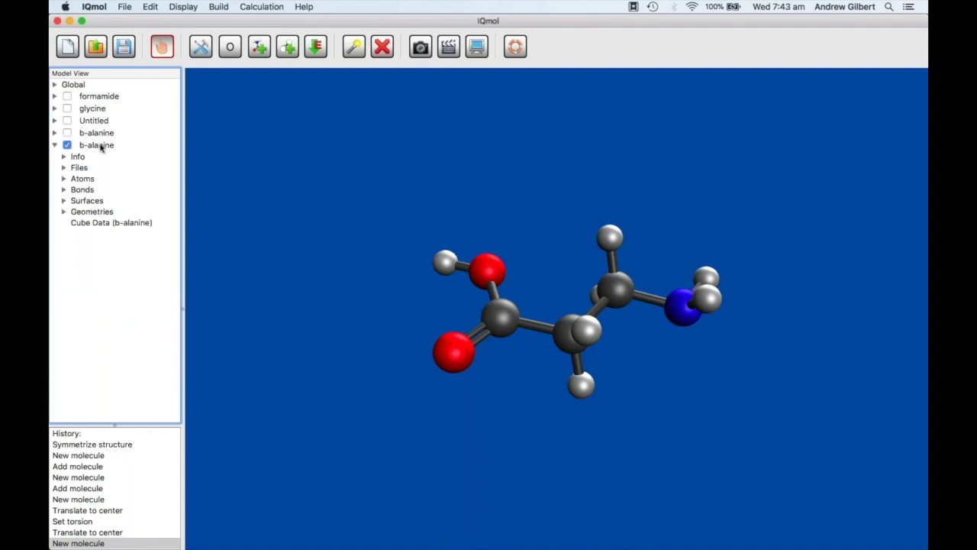
{"action": "left_click", "coordinate": [64, 167]}
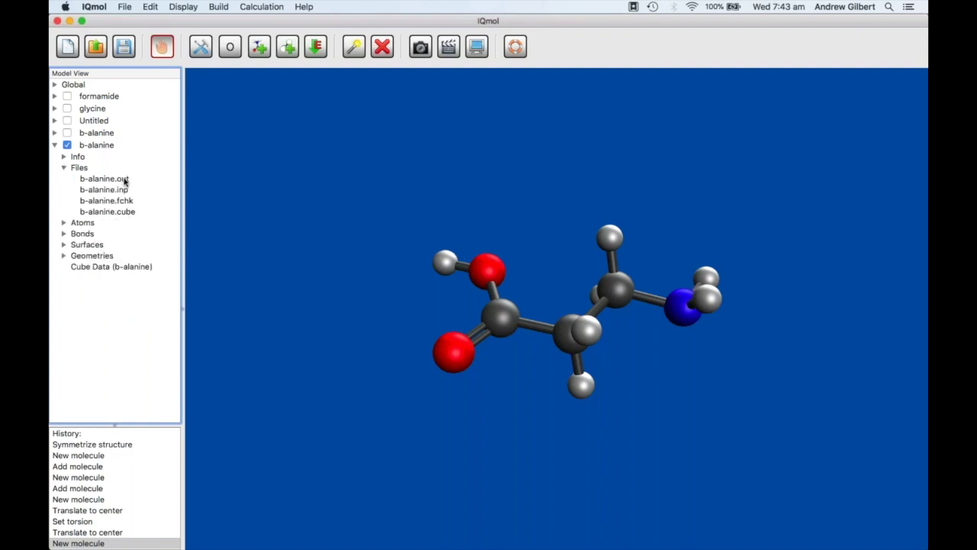
{"action": "left_click", "coordinate": [63, 167]}
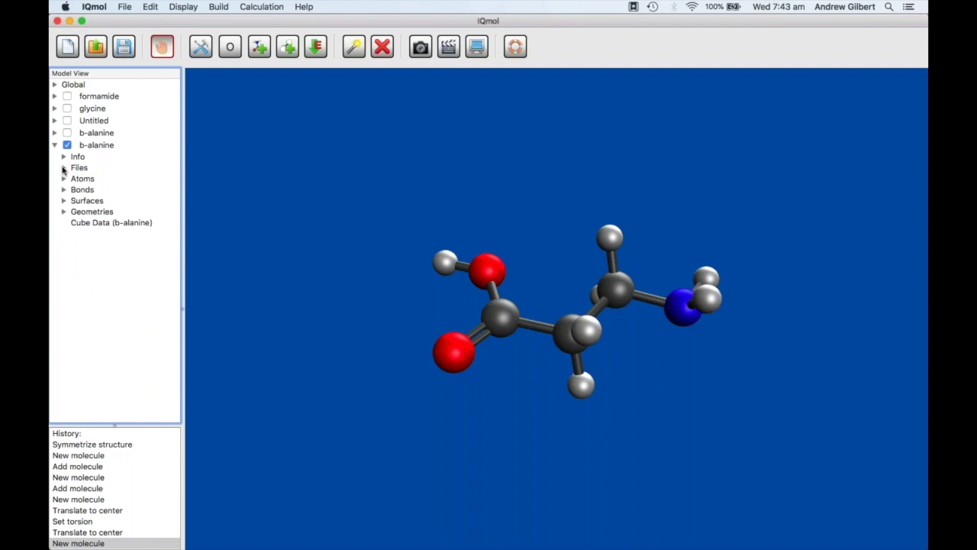
Calculate a Total Density surface from the canonical orbitals of the b-alanine loaded from the backup
{"action": "left_click", "coordinate": [65, 201]}
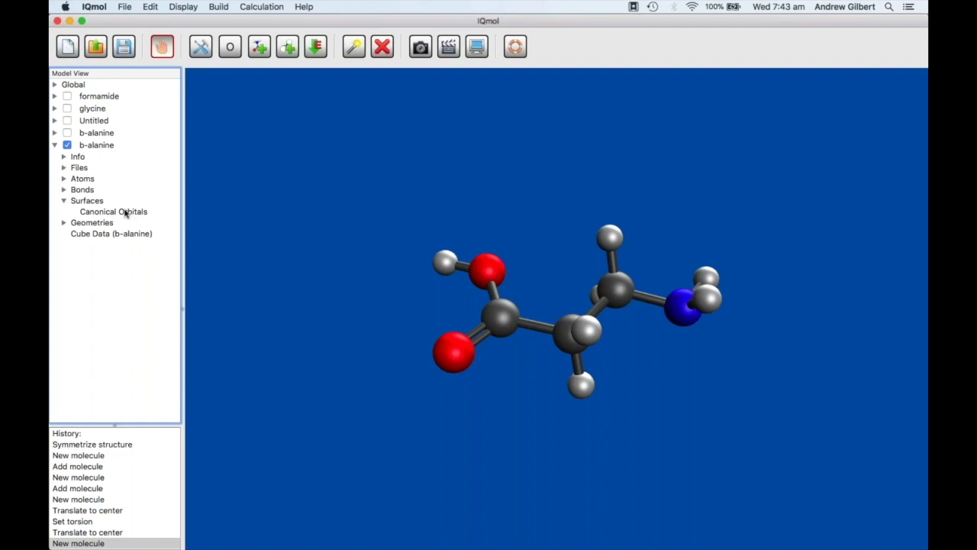
{"action": "left_click", "coordinate": [126, 212]}
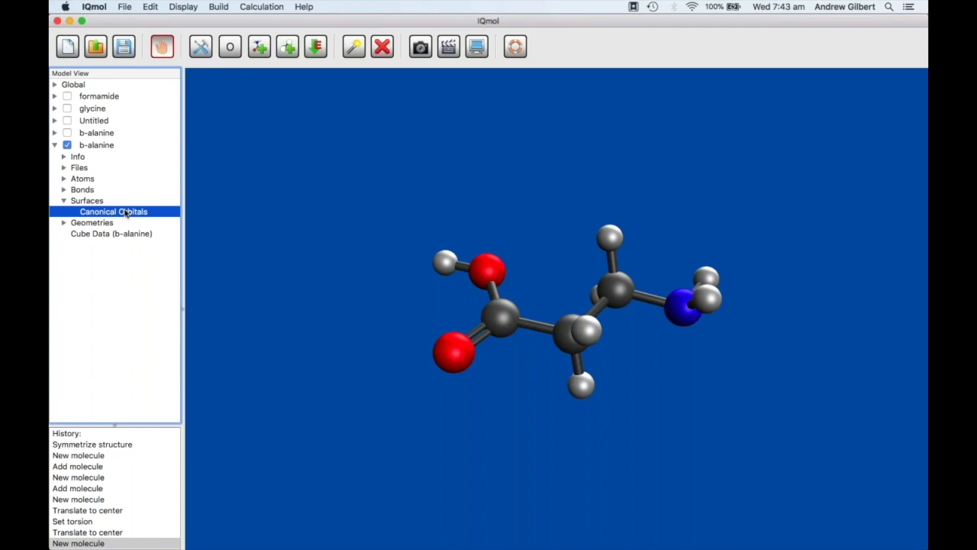
{"action": "double_click", "coordinate": [126, 212]}
{"action": "left_click", "coordinate": [370, 196]}
{"action": "left_click", "coordinate": [382, 246]}
{"action": "left_click", "coordinate": [410, 343]}
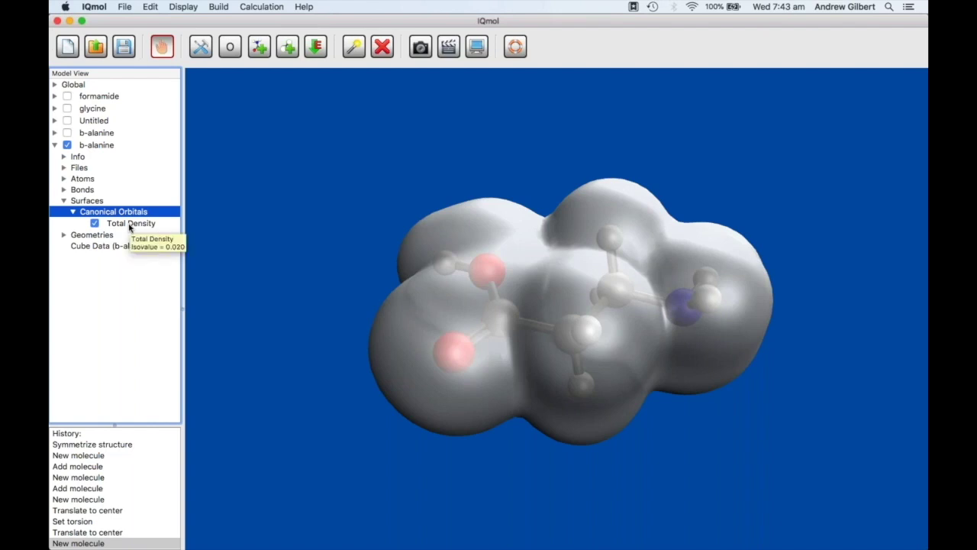
Set the Total Density surface's property to Cube Data (b-alanine) and accept the surface configuration
{"action": "left_click", "coordinate": [130, 223]}
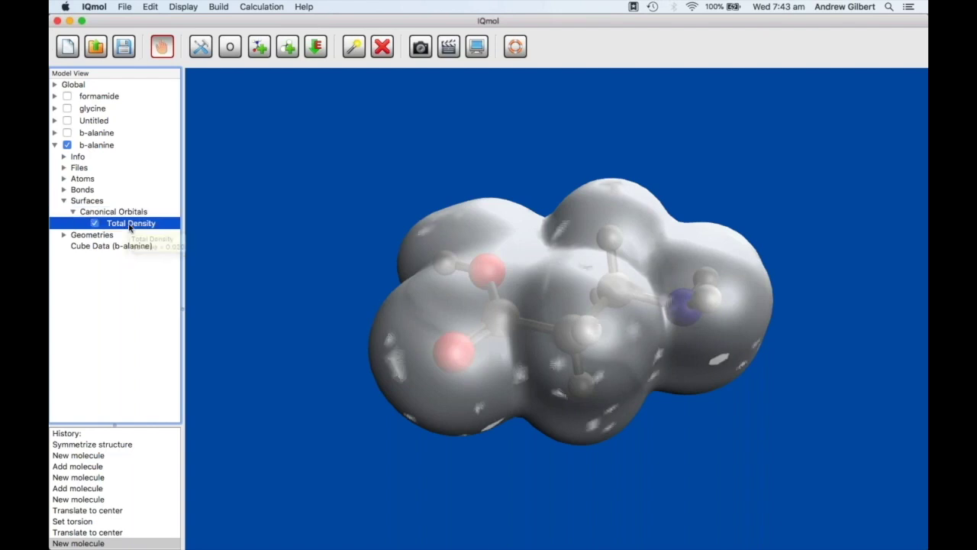
{"action": "double_click", "coordinate": [129, 224]}
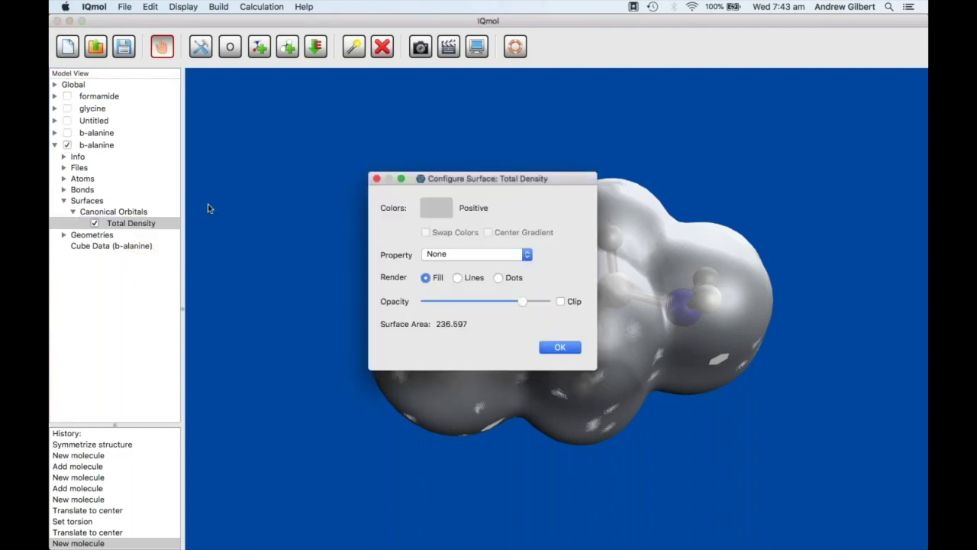
{"action": "left_click_drag", "start_coordinate": [487, 179], "coordinate": [324, 70]}
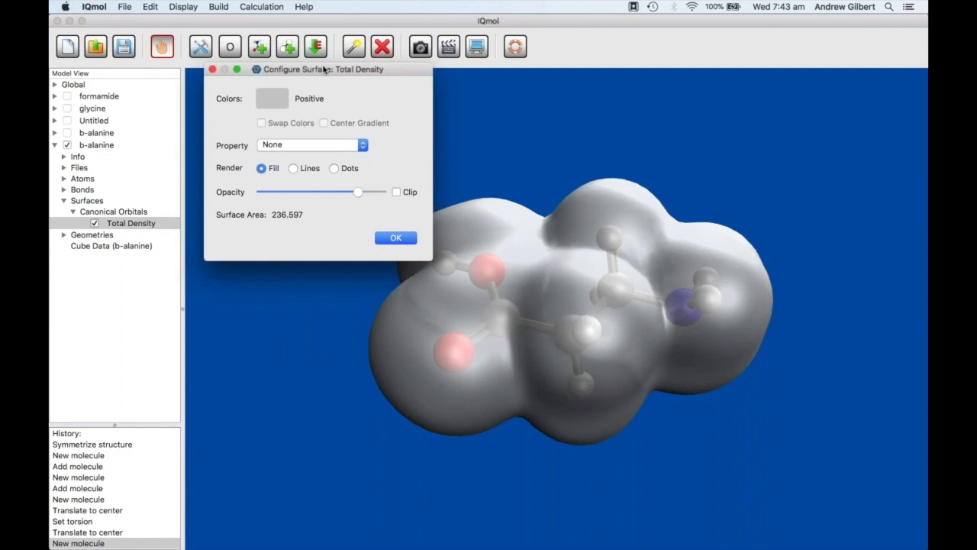
{"action": "left_click", "coordinate": [336, 145]}
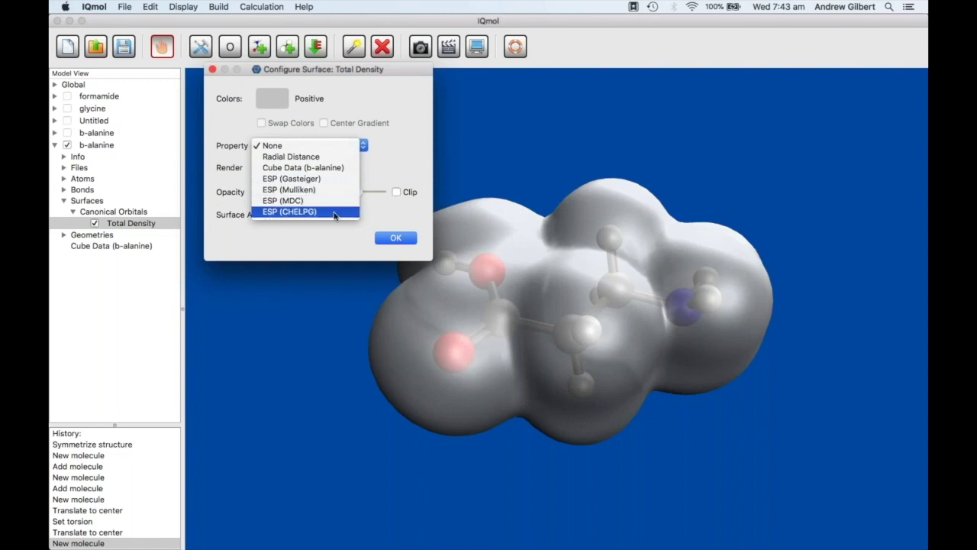
{"action": "left_click", "coordinate": [287, 168]}
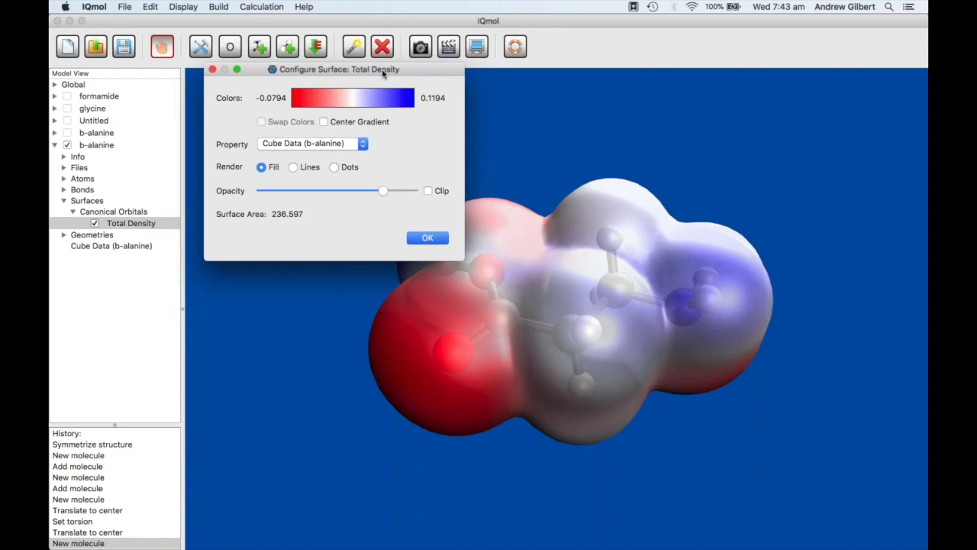
{"action": "left_click_drag", "start_coordinate": [383, 73], "coordinate": [325, 38]}
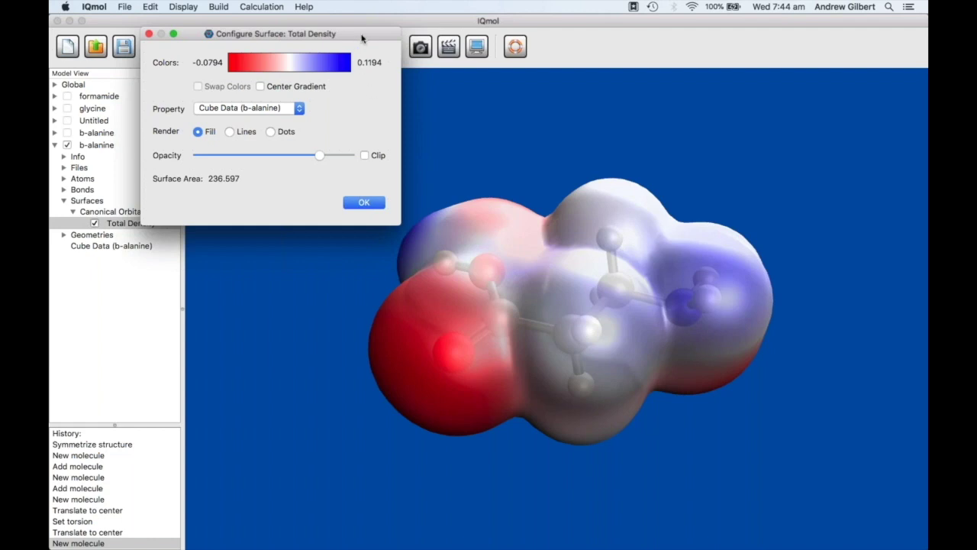
{"action": "left_click_drag", "start_coordinate": [361, 32], "coordinate": [362, 26]}
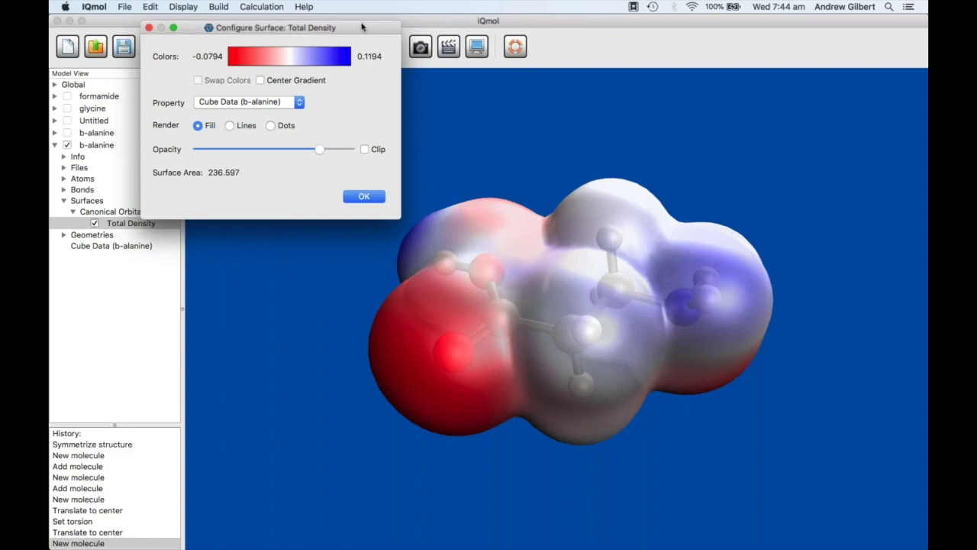
{"action": "left_click_drag", "start_coordinate": [362, 27], "coordinate": [362, 21]}
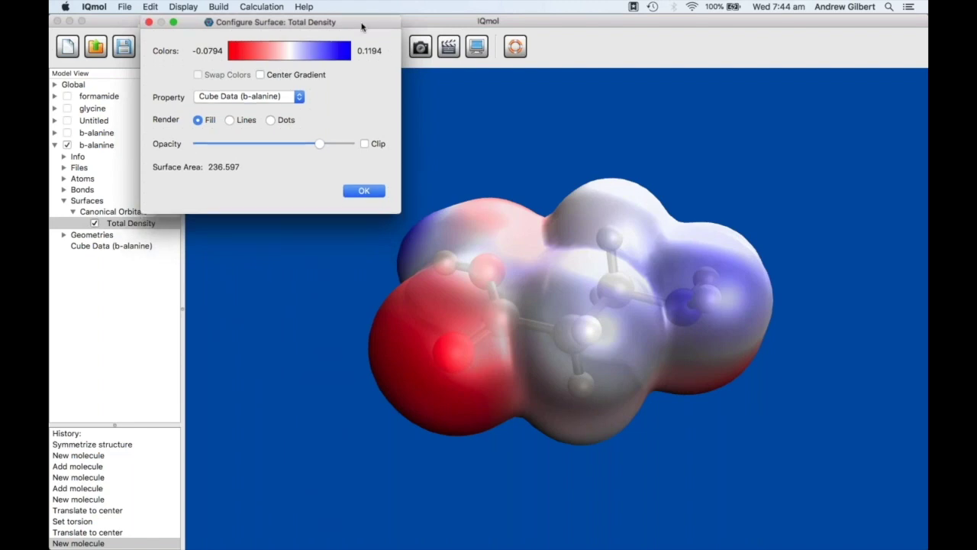
{"action": "left_click", "coordinate": [364, 190]}
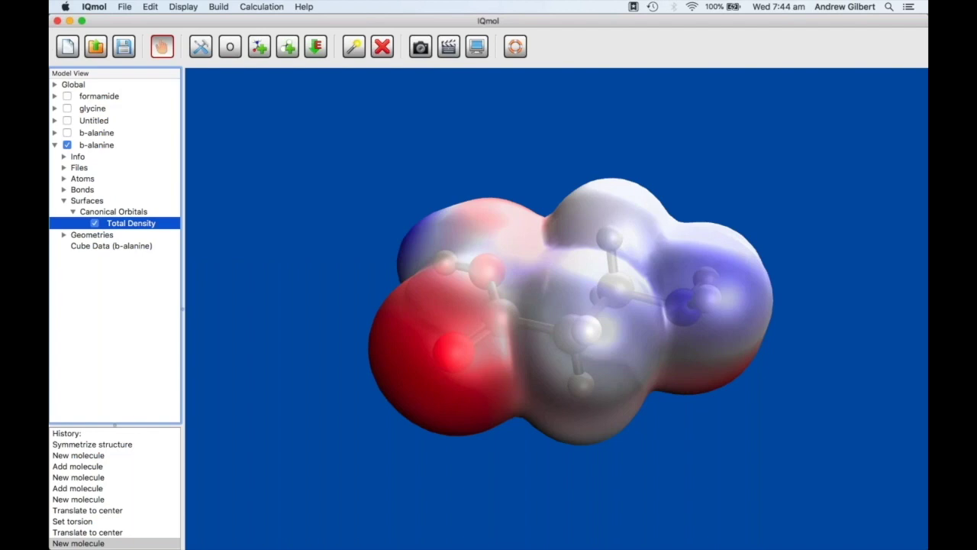
Collapse the b-alanine entry and start a new molecule with a zigzag chain of four oxygen atoms
{"action": "left_click", "coordinate": [55, 145]}
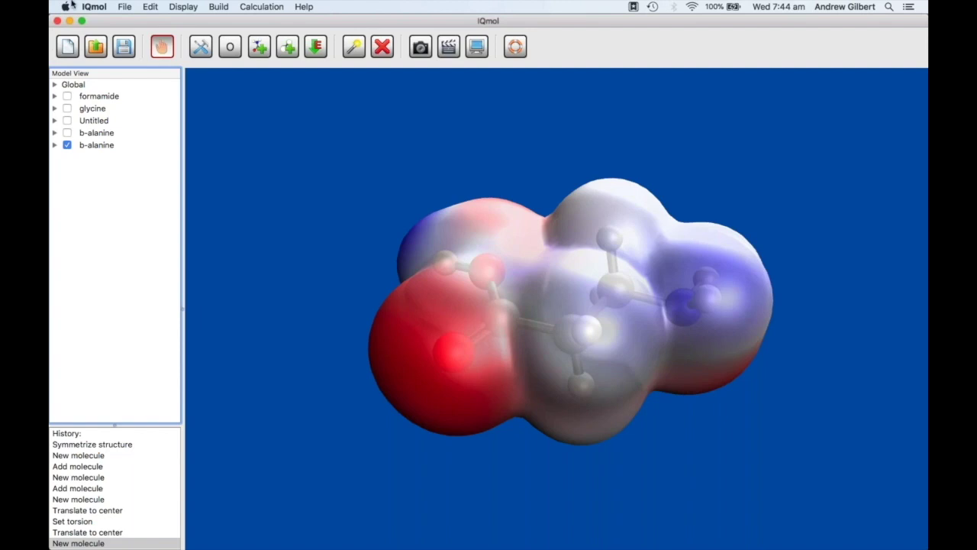
{"action": "left_click", "coordinate": [130, 7]}
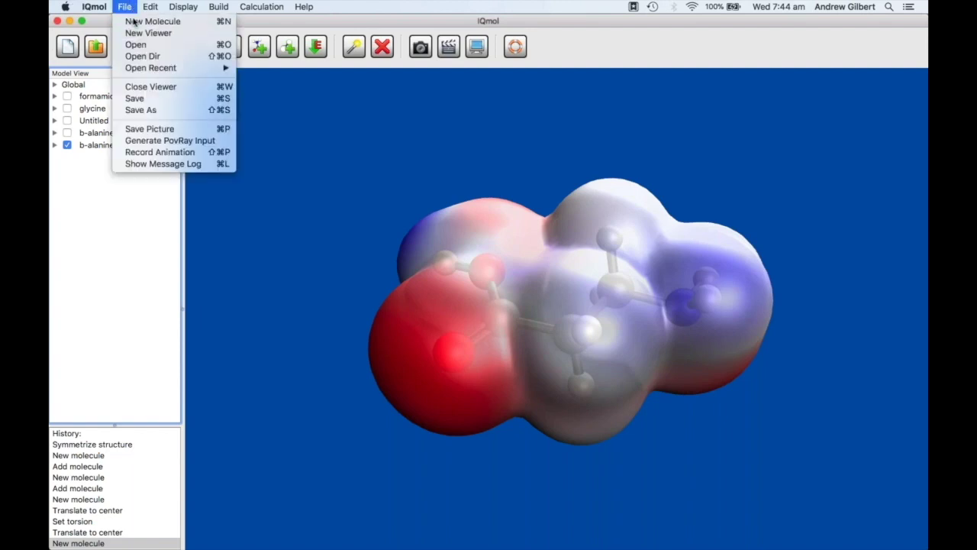
{"action": "left_click", "coordinate": [133, 21]}
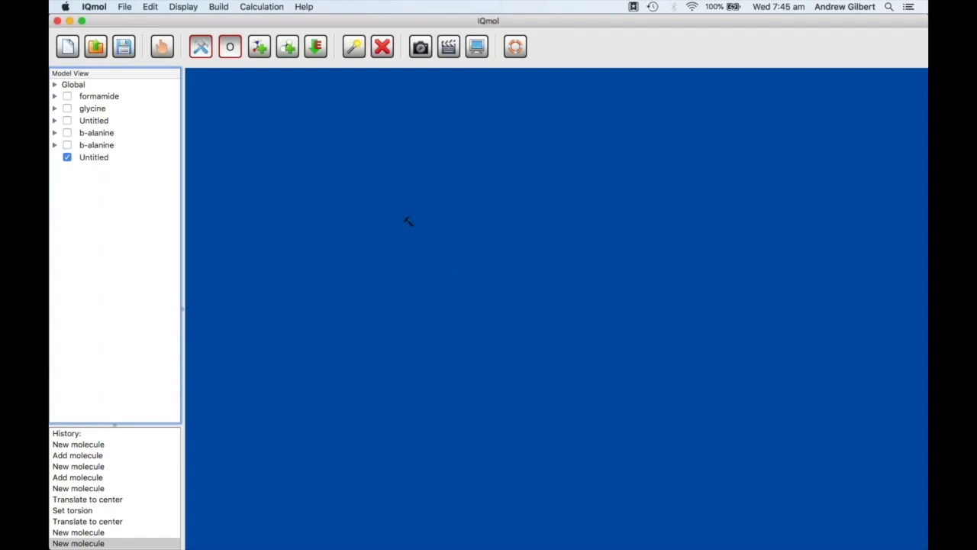
{"action": "left_click_drag", "start_coordinate": [408, 221], "coordinate": [615, 285]}
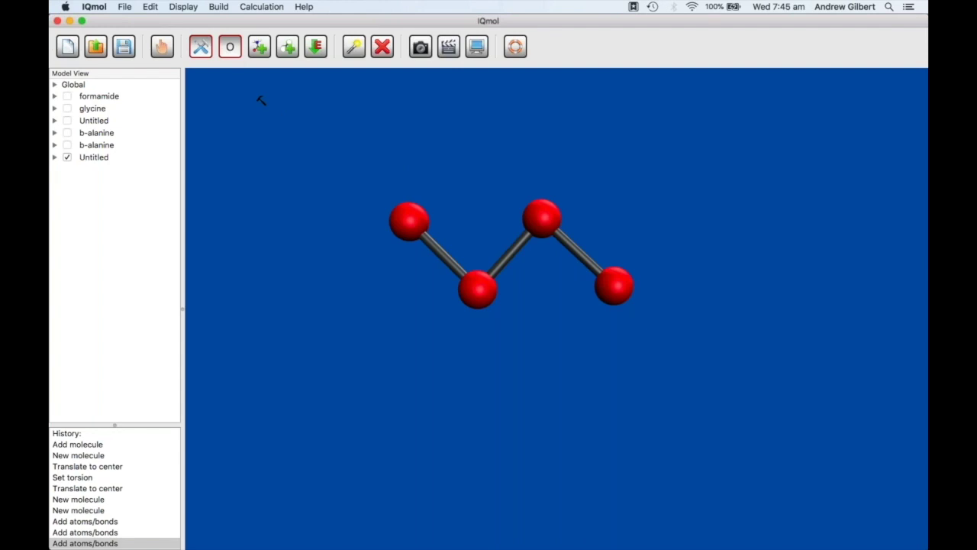
Change the second and fourth atoms of the oxygen chain to carbon
{"action": "left_click", "coordinate": [238, 58]}
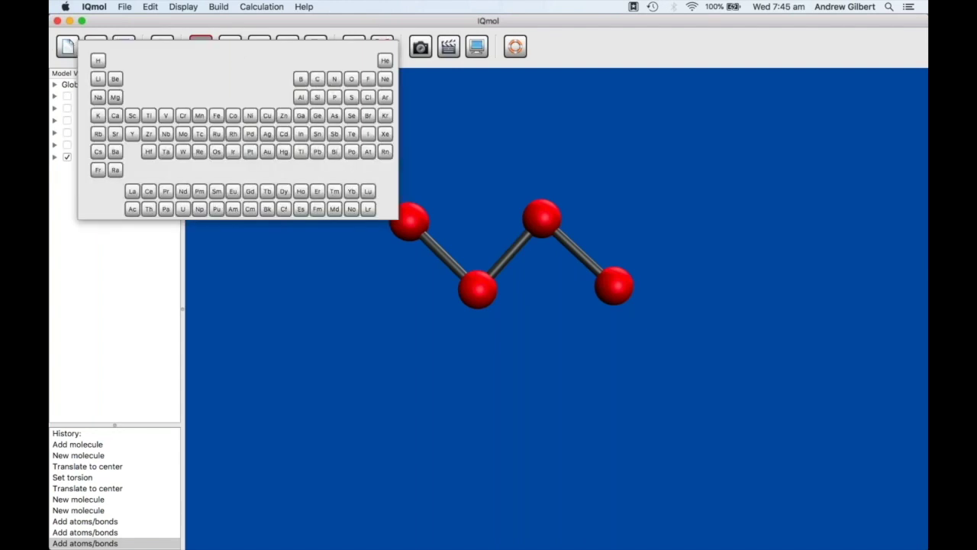
{"action": "left_click", "coordinate": [316, 78]}
{"action": "left_click", "coordinate": [476, 291]}
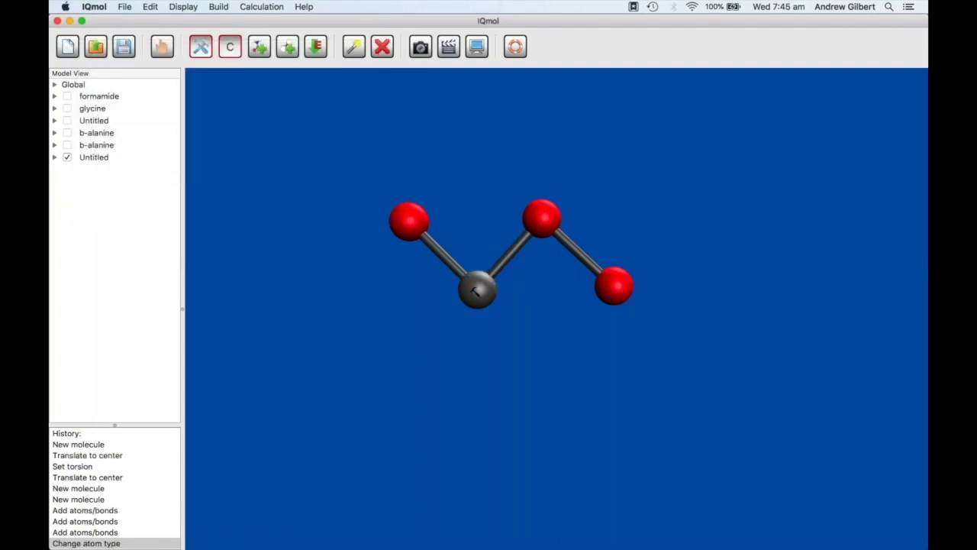
{"action": "left_click", "coordinate": [616, 287]}
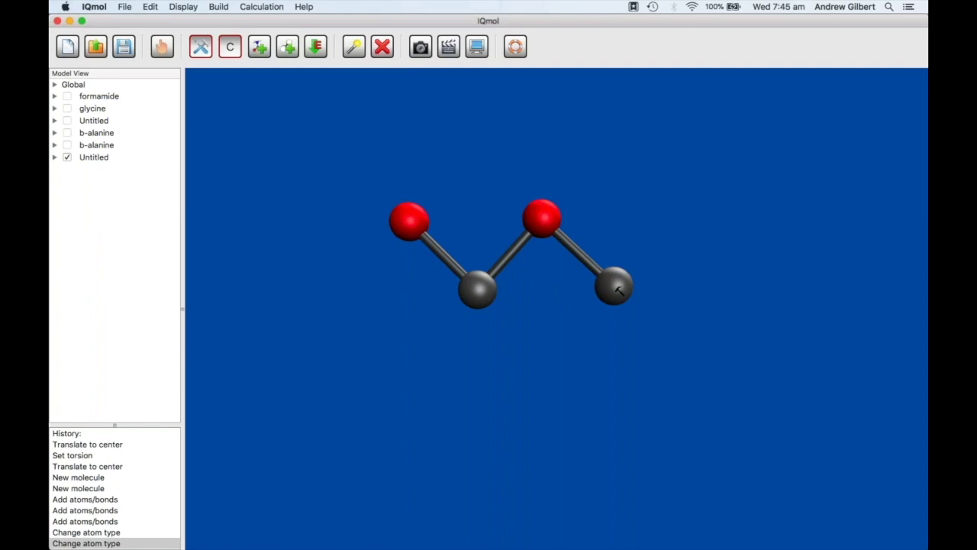
Add hydrogens to the O–C–O–C chain and minimize its energy
{"action": "left_click", "coordinate": [290, 48]}
{"action": "left_click", "coordinate": [316, 48]}
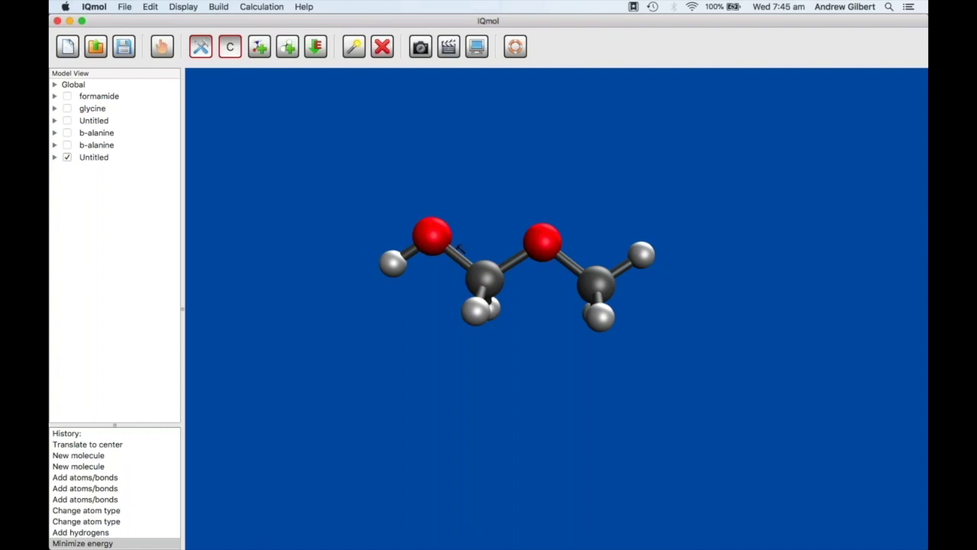
Rotate the hydroxyl hydrogen about the hydroxyl C–O bond towards the ether oxygen and minimize the energy again
{"action": "left_click", "coordinate": [356, 58]}
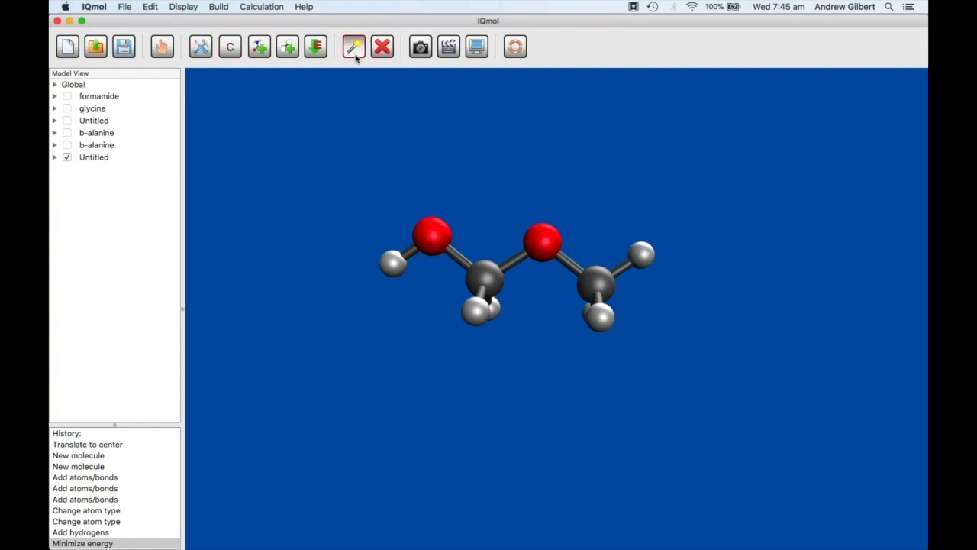
{"action": "left_click", "coordinate": [458, 257]}
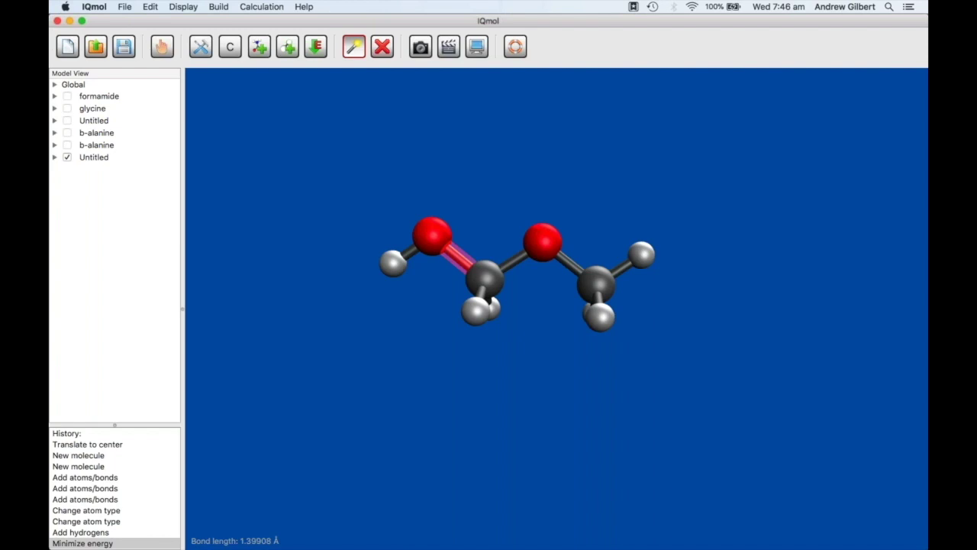
{"action": "left_click_drag", "start_coordinate": [395, 203], "coordinate": [601, 90]}
{"action": "left_click_drag", "start_coordinate": [576, 127], "coordinate": [588, 120]}
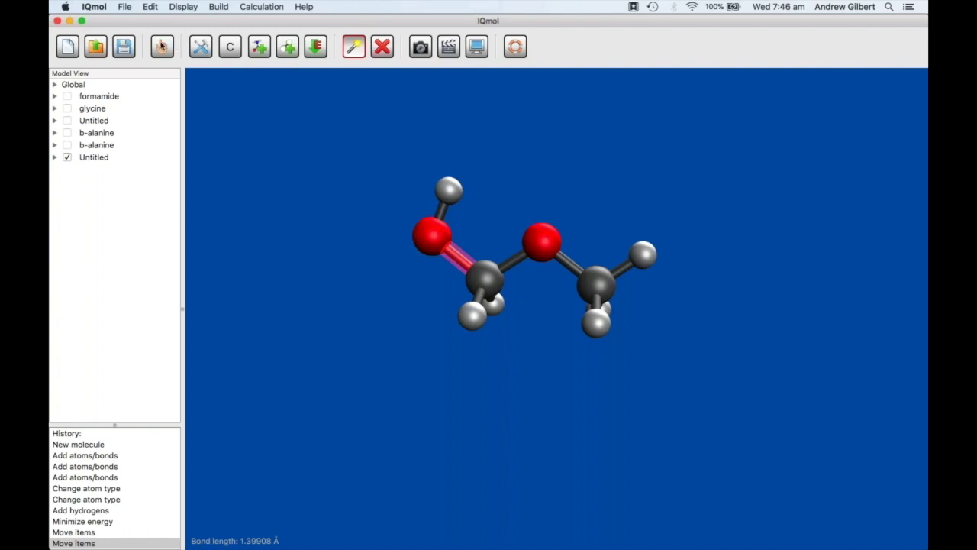
{"action": "left_click", "coordinate": [163, 47]}
{"action": "mouse_move", "coordinate": [384, 177]}
{"action": "left_mouse_down"}
{"action": "mouse_move", "coordinate": [354, 267]}
{"action": "mouse_move", "coordinate": [371, 278]}
{"action": "mouse_move", "coordinate": [383, 183]}
{"action": "left_mouse_up"}
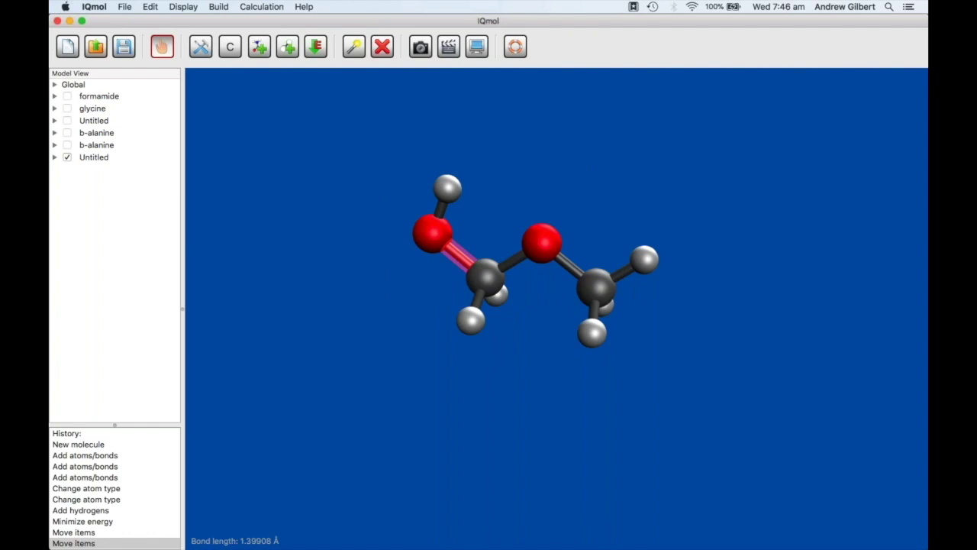
{"action": "left_click", "coordinate": [316, 48]}
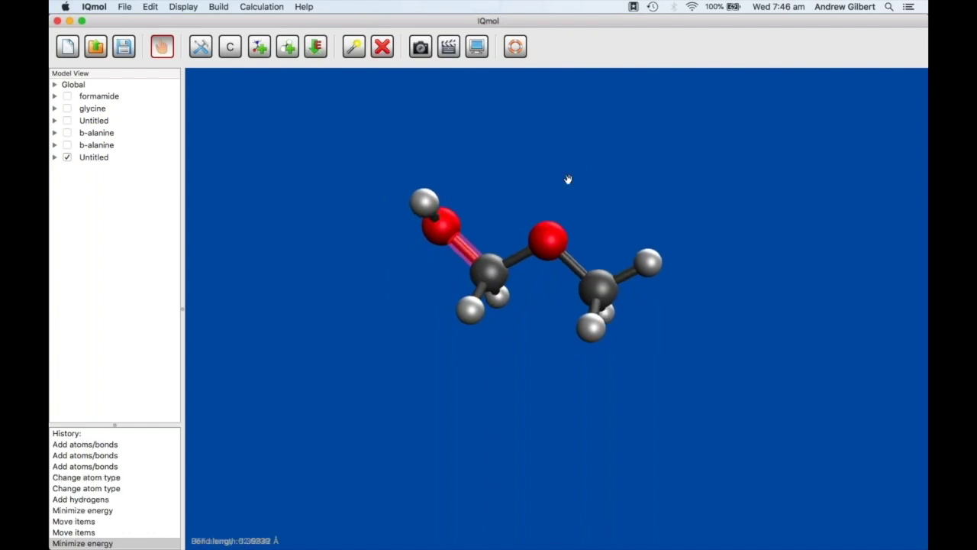
{"action": "left_click_drag", "start_coordinate": [527, 224], "coordinate": [586, 170]}
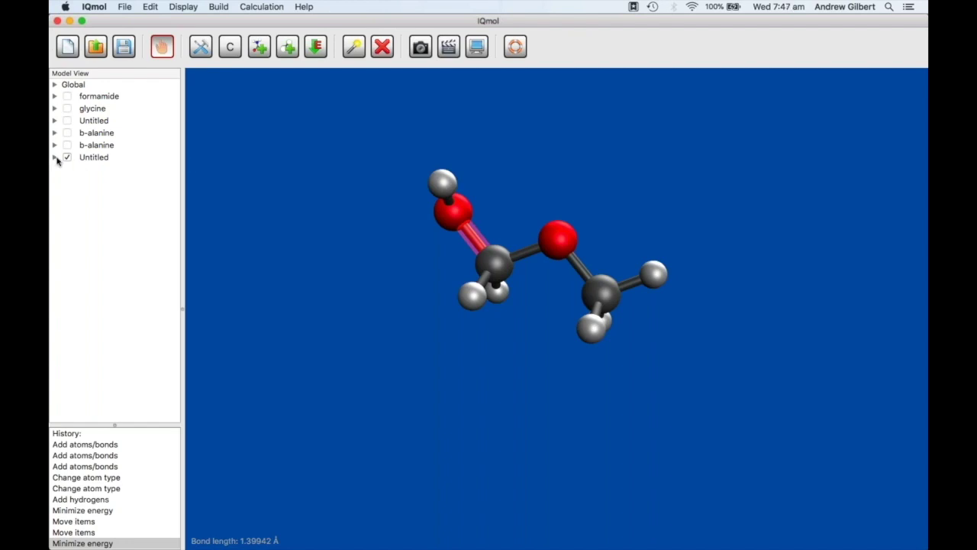
Duplicate the geometry of the new Untitled molecule and select the first entry in its geometry list
{"action": "right_click", "coordinate": [103, 161]}
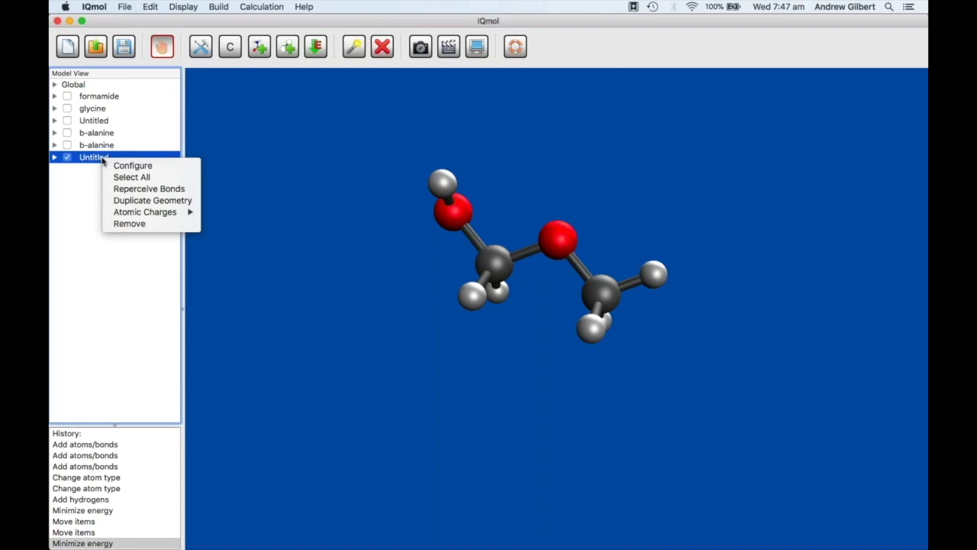
{"action": "left_click", "coordinate": [138, 200]}
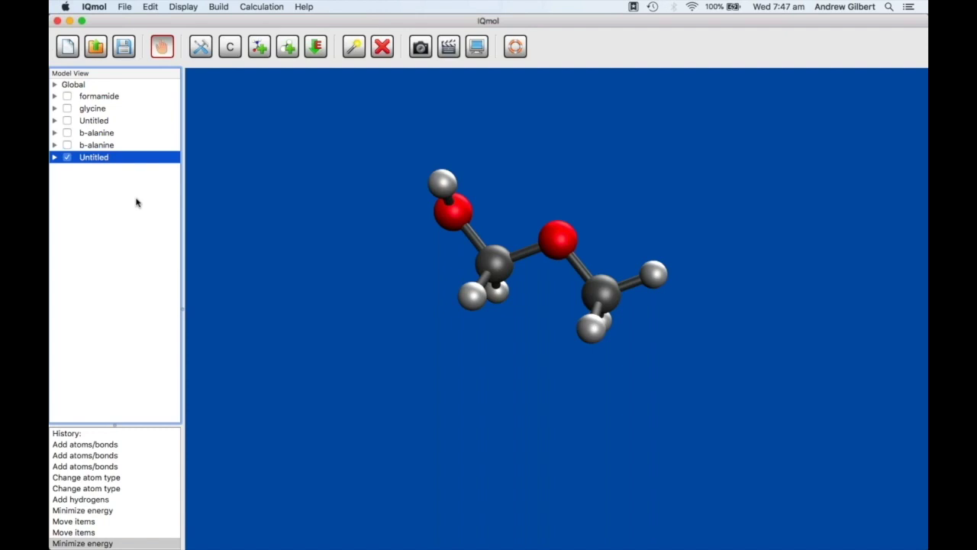
{"action": "left_click", "coordinate": [55, 157]}
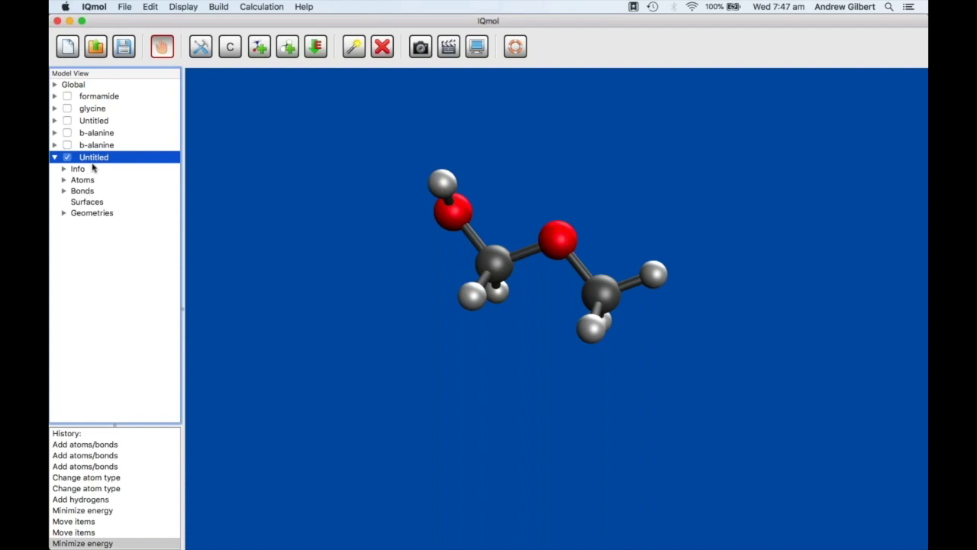
{"action": "left_click", "coordinate": [64, 213]}
{"action": "left_click", "coordinate": [100, 224]}
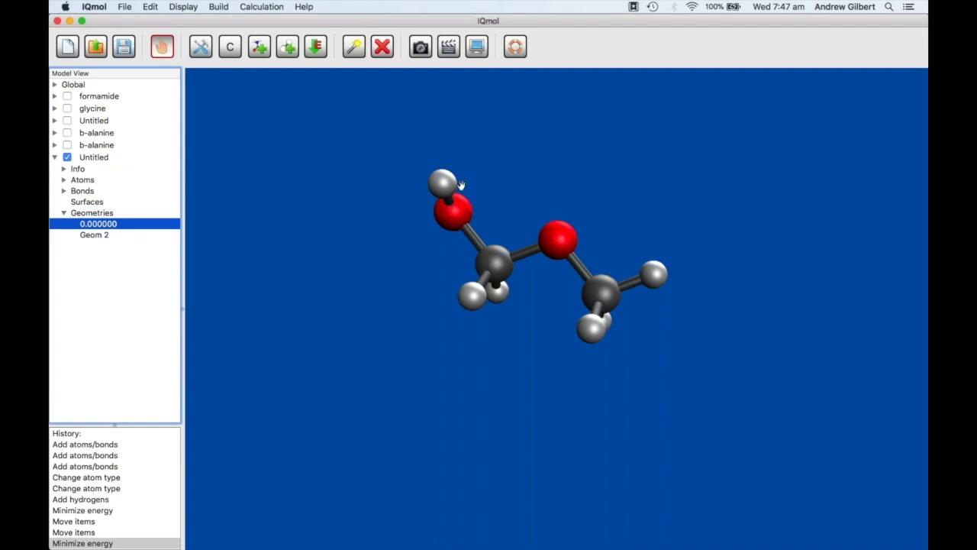
Bond the hydroxyl hydrogen to the ether oxygen and change the hydroxyl oxygen's bond to carbon into a double bond
{"action": "left_click", "coordinate": [200, 47]}
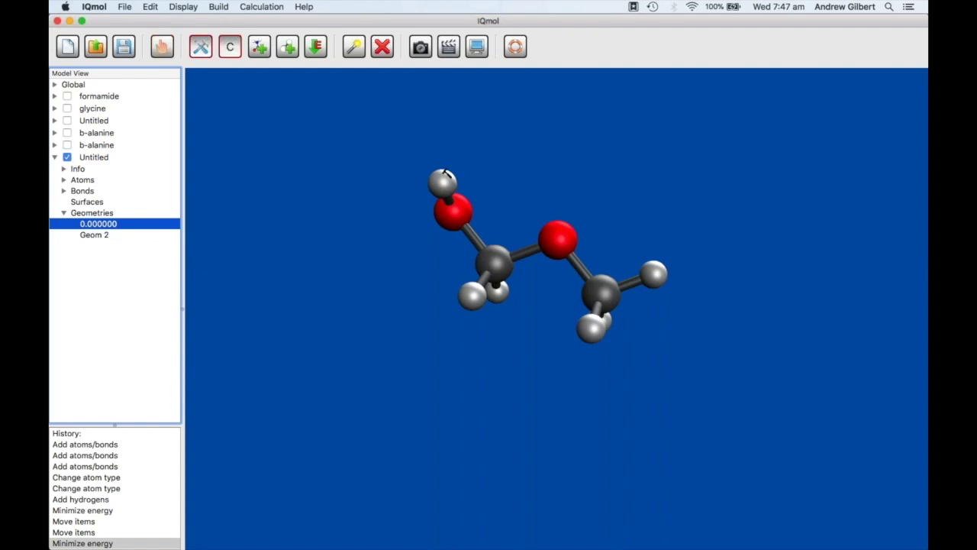
{"action": "left_click_drag", "start_coordinate": [444, 177], "coordinate": [556, 229]}
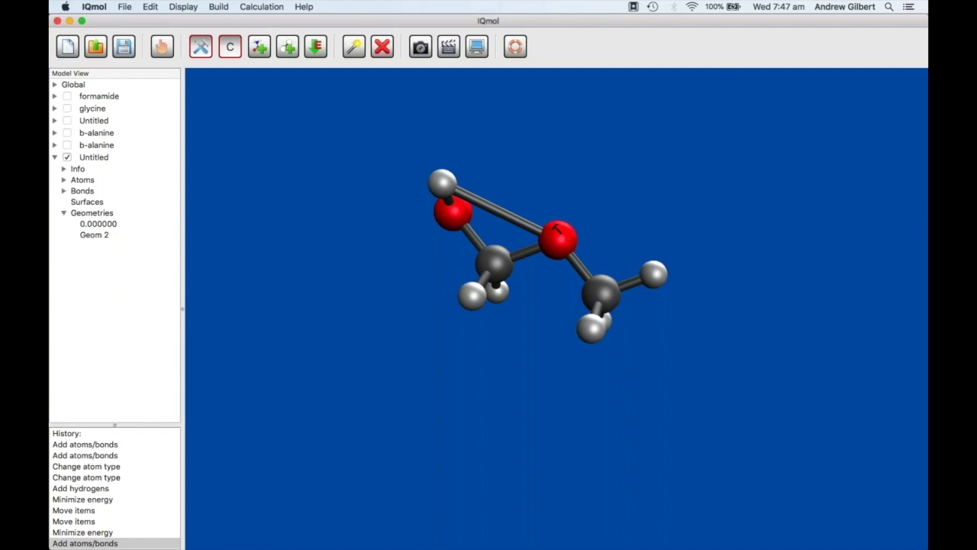
{"action": "right_click_drag", "start_coordinate": [517, 391], "coordinate": [542, 363]}
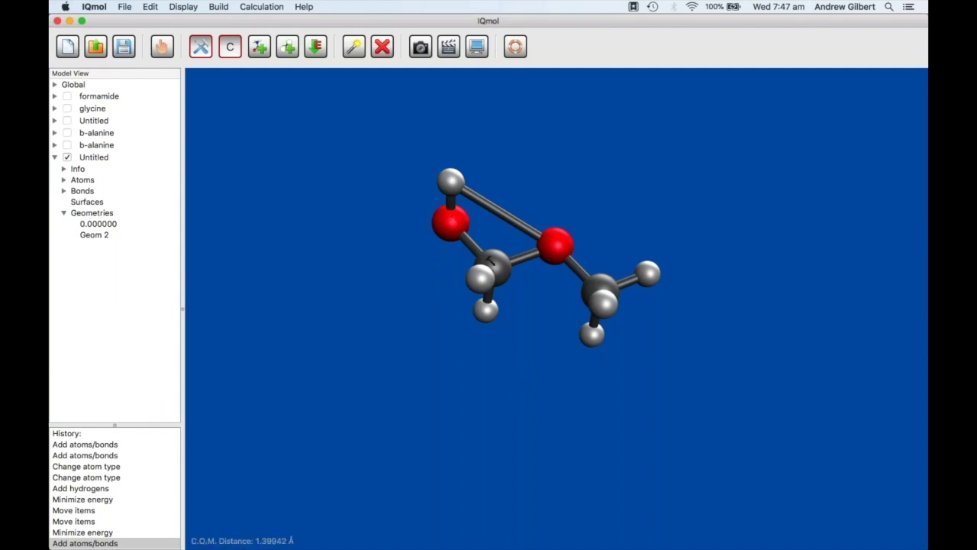
{"action": "left_click", "coordinate": [487, 258]}
Delete the original O–H bond and the central carbon–ether oxygen bond, and minimize the energy of the separated fragments
{"action": "left_click", "coordinate": [353, 47]}
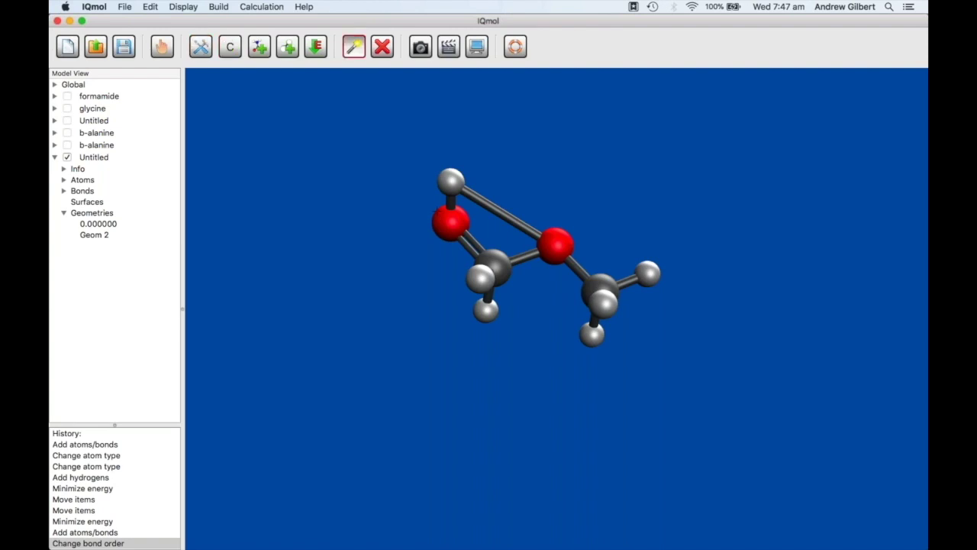
{"action": "left_click", "coordinate": [450, 201]}
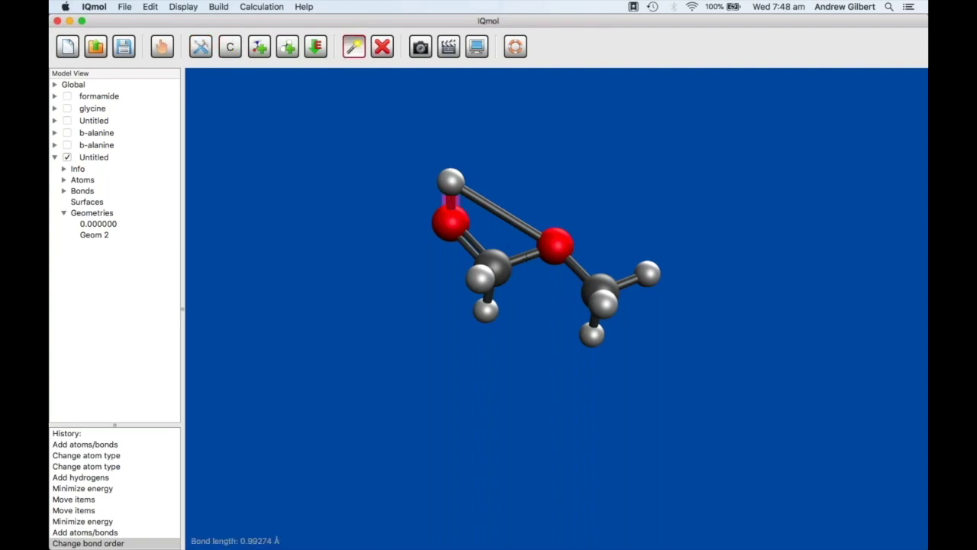
{"action": "left_click", "coordinate": [526, 258]}
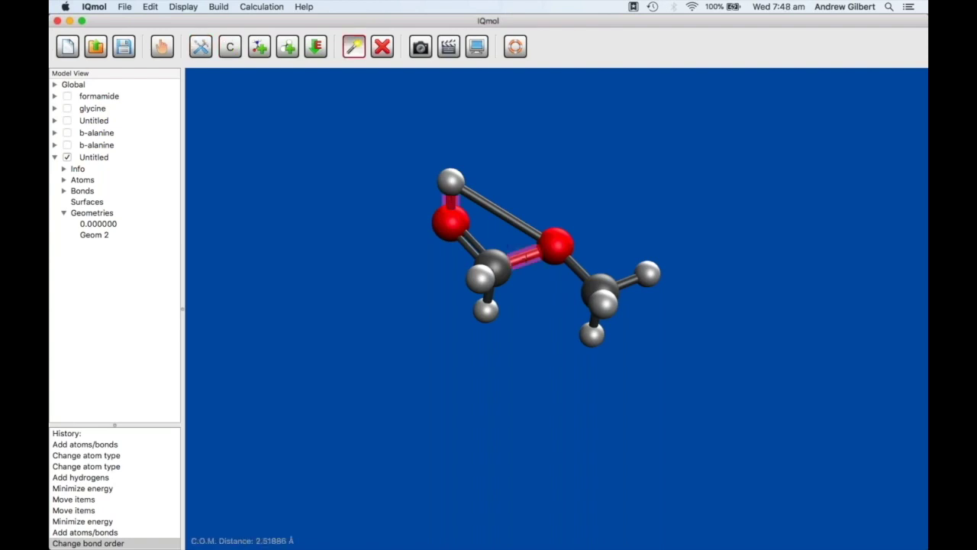
{"action": "left_click", "coordinate": [381, 47]}
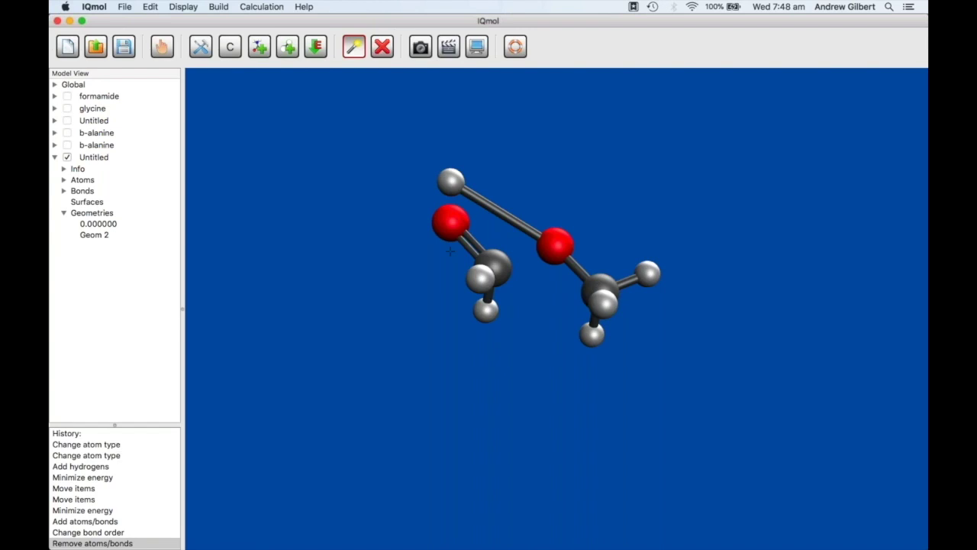
{"action": "left_click", "coordinate": [316, 48]}
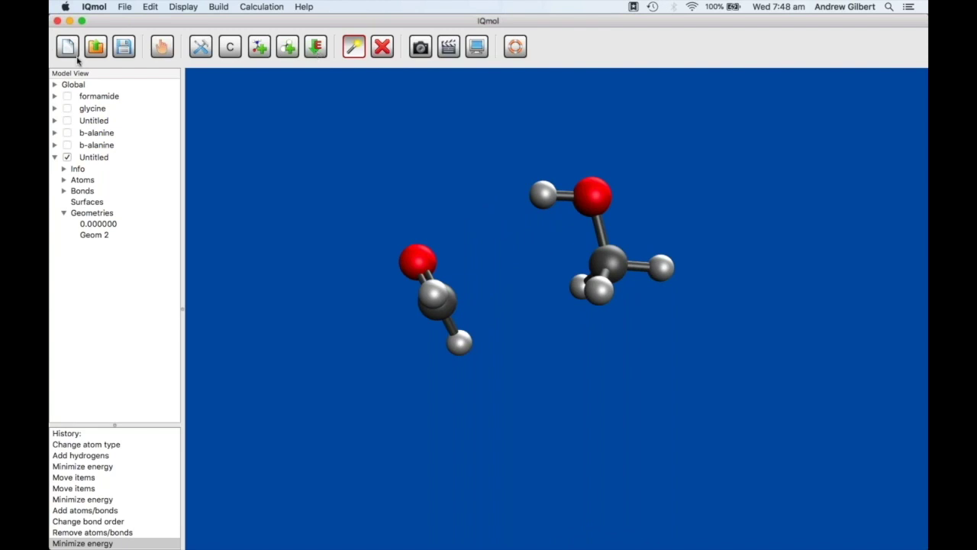
Compare the two stored geometries, keep the first one selected, and open a Q-Chem job setup reset to its default options
{"action": "left_click", "coordinate": [106, 238]}
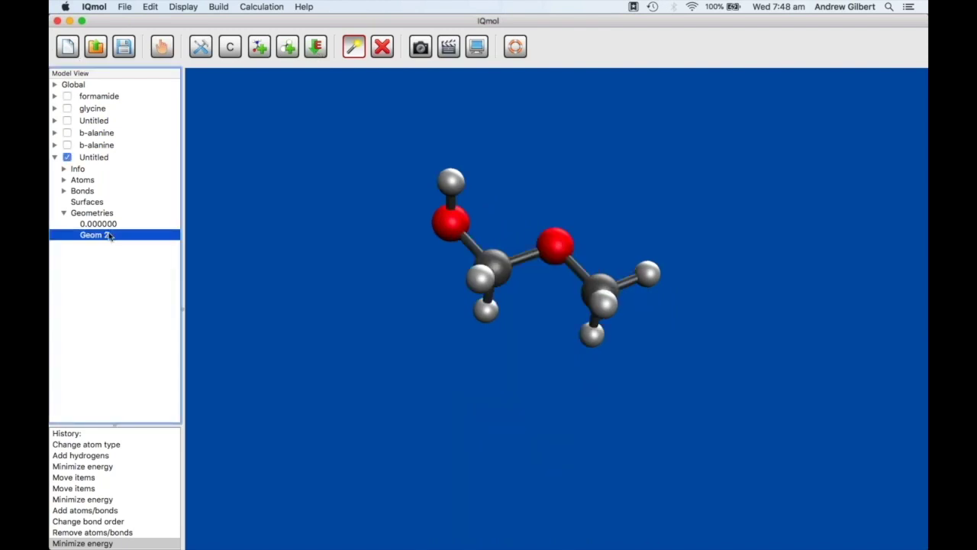
{"action": "left_click", "coordinate": [111, 226]}
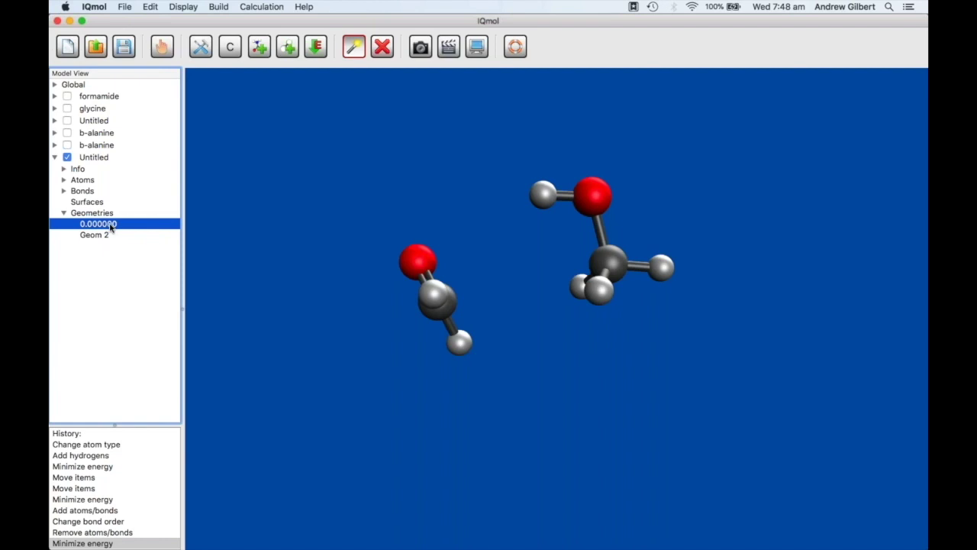
{"action": "left_click", "coordinate": [264, 6]}
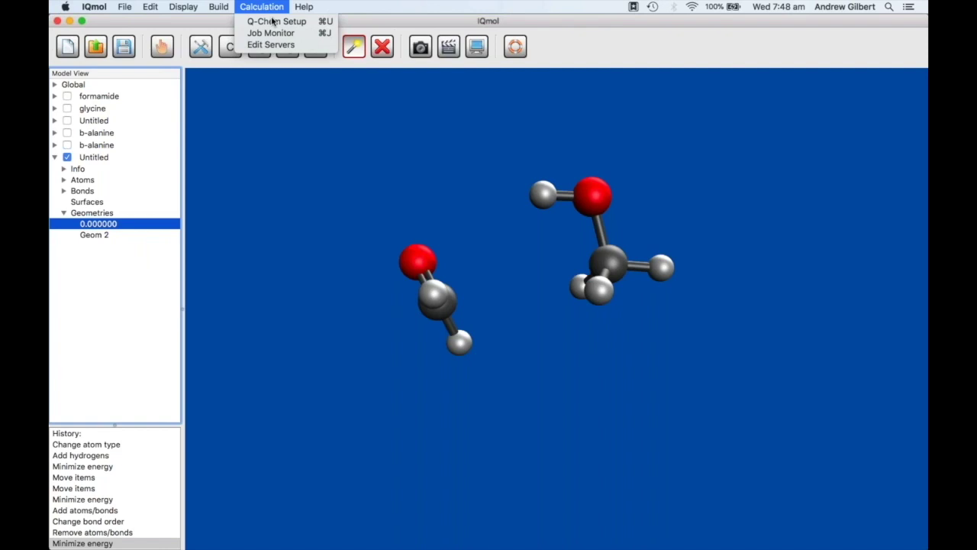
{"action": "left_click", "coordinate": [272, 26]}
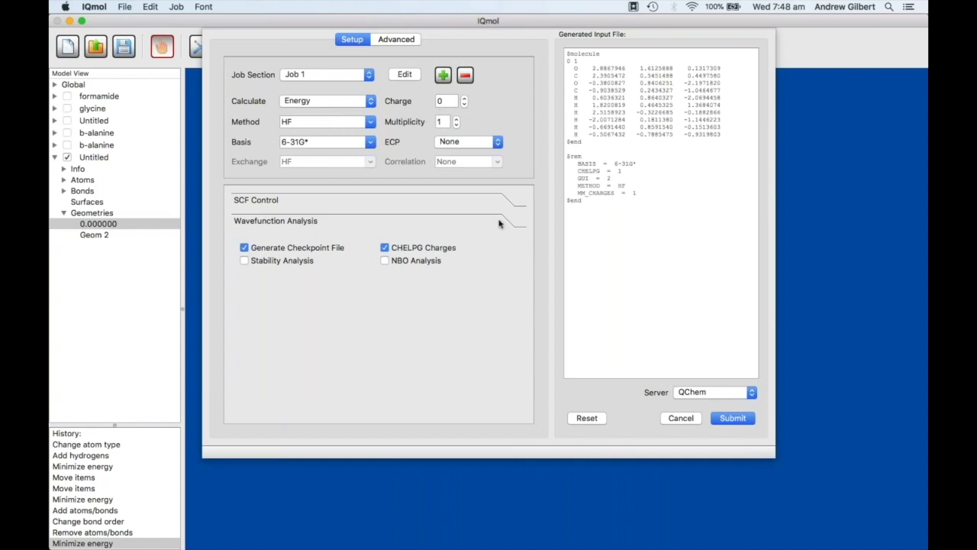
{"action": "left_click", "coordinate": [589, 418]}
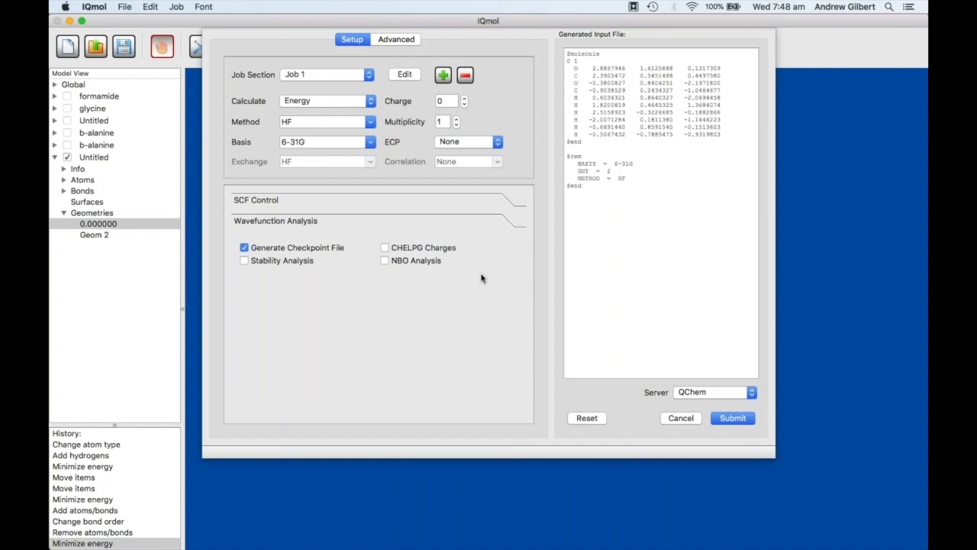
Set the calculation to Freezing String with LST interpolation and the Conjugate Gradient optimization method
{"action": "left_click", "coordinate": [368, 103]}
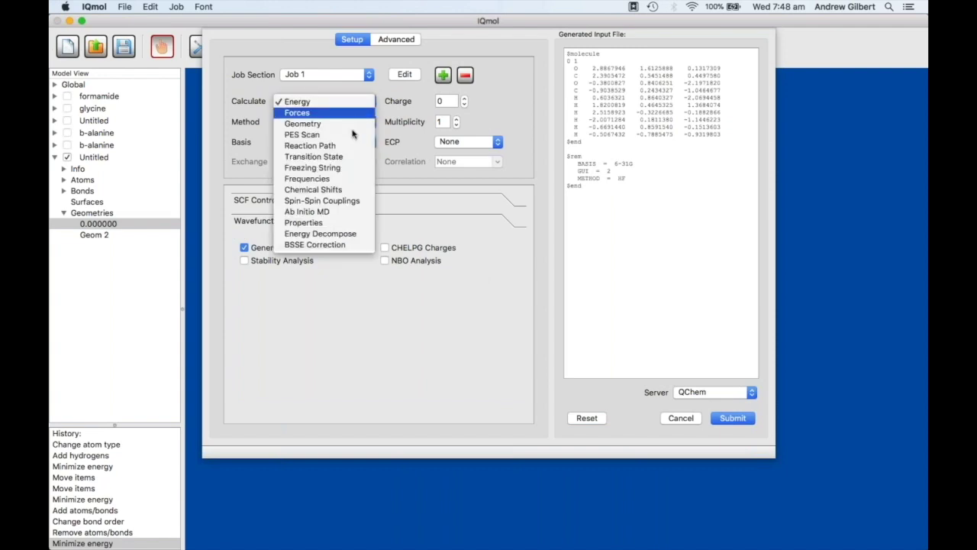
{"action": "left_click", "coordinate": [326, 172]}
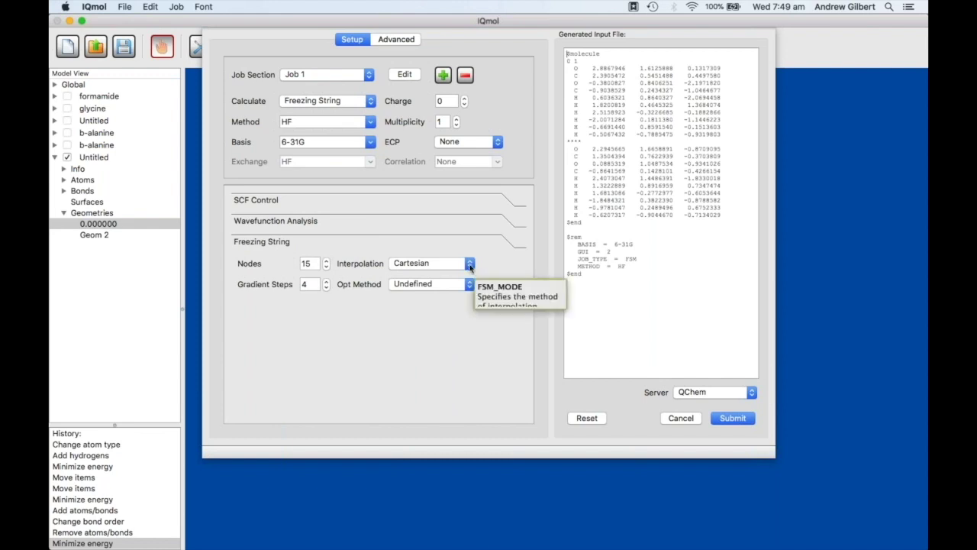
{"action": "left_click", "coordinate": [427, 263]}
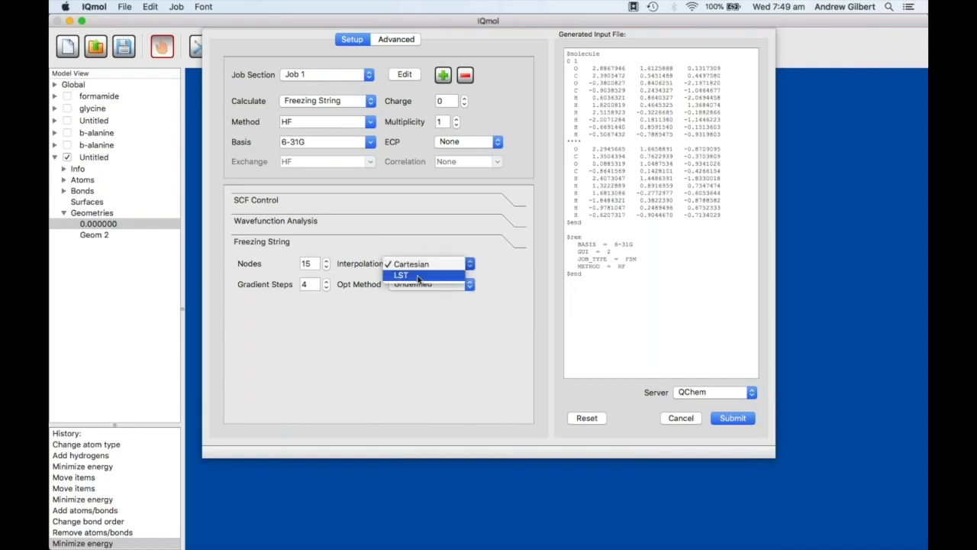
{"action": "left_click", "coordinate": [417, 276]}
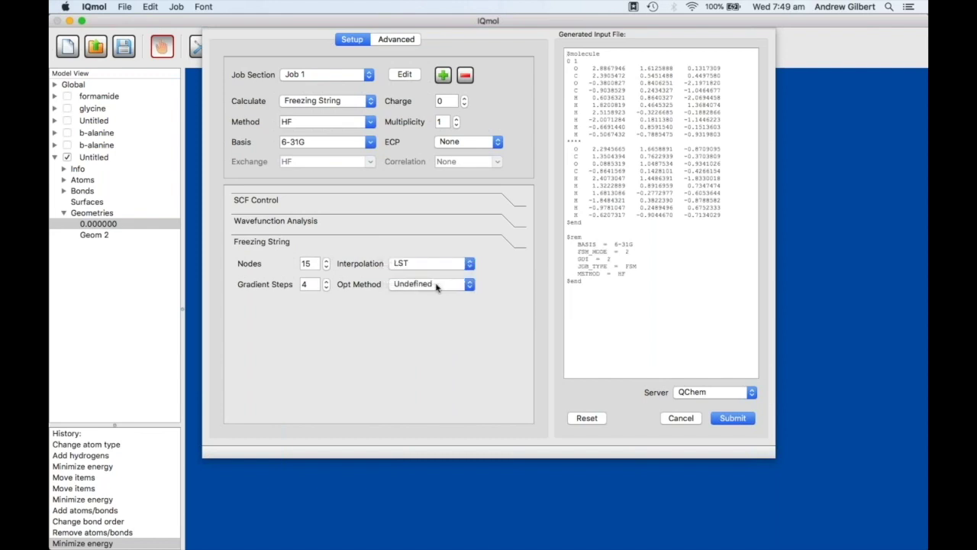
{"action": "left_click", "coordinate": [436, 284]}
{"action": "left_click", "coordinate": [443, 297]}
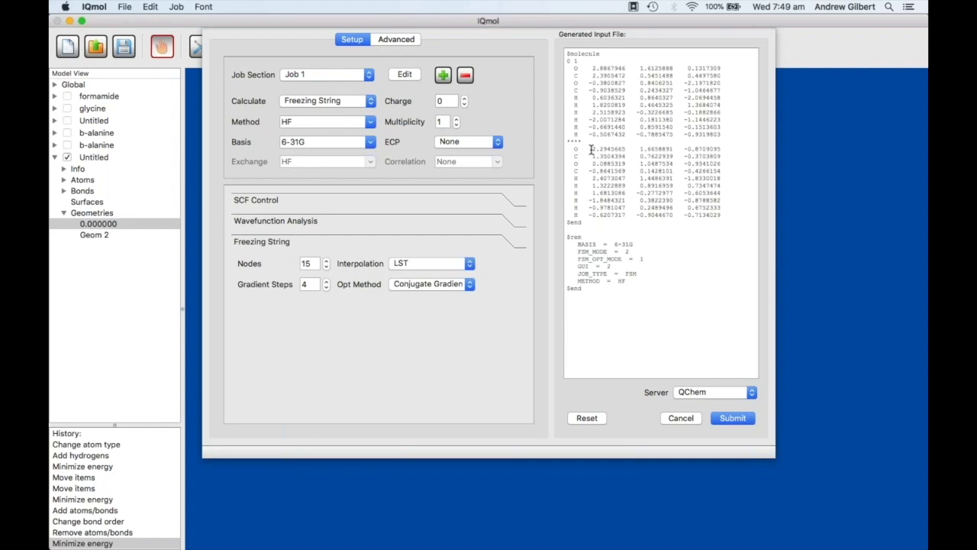
Turn off checkpoint file generation and submit the job to the QChem server under the name methoxy-methanol
{"action": "left_click", "coordinate": [284, 221]}
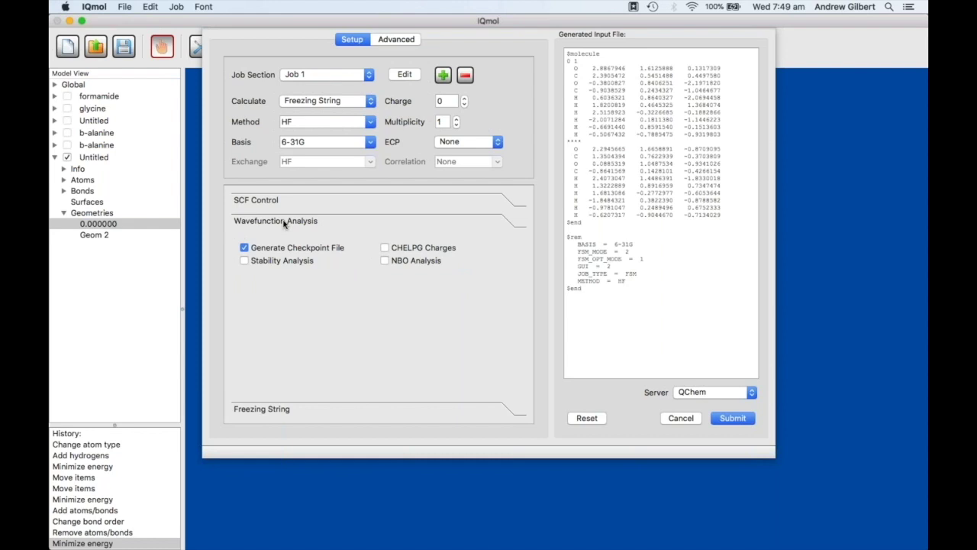
{"action": "left_click", "coordinate": [243, 248]}
{"action": "left_click", "coordinate": [733, 419]}
{"action": "left_click", "coordinate": [732, 419]}
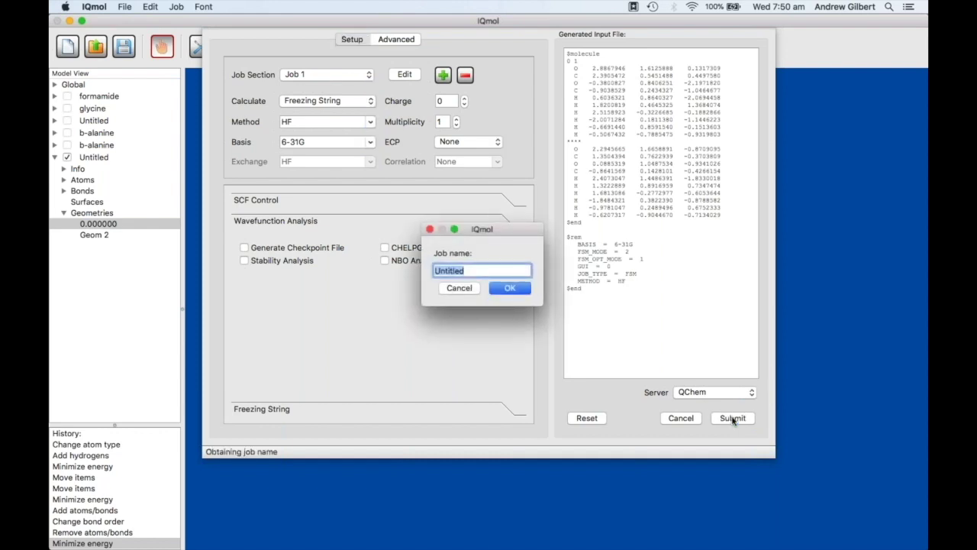
{"action": "type", "text": "methoxy-methanol"}
{"action": "left_click", "coordinate": [523, 290]}
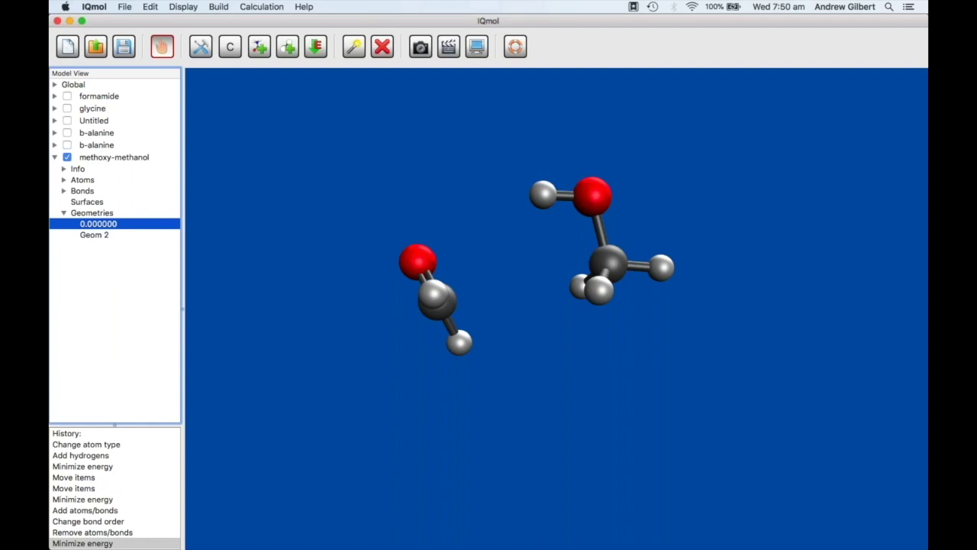
Switch to the presentation slides and show the page explaining the Freezing String Method (FSM)
{"action": "key", "text": "super+Tab"}
{"action": "key", "text": "super+Tab"}
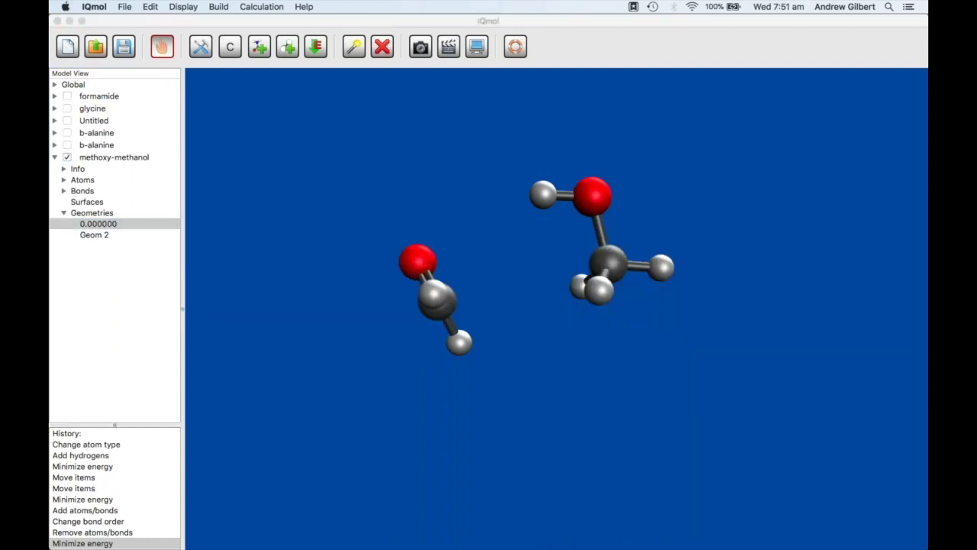
{"action": "key", "text": "Right"}
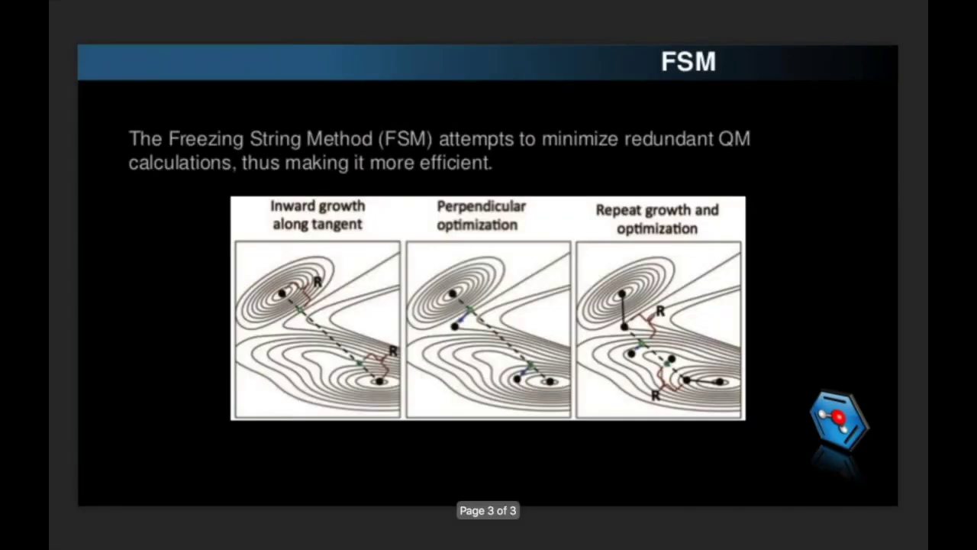
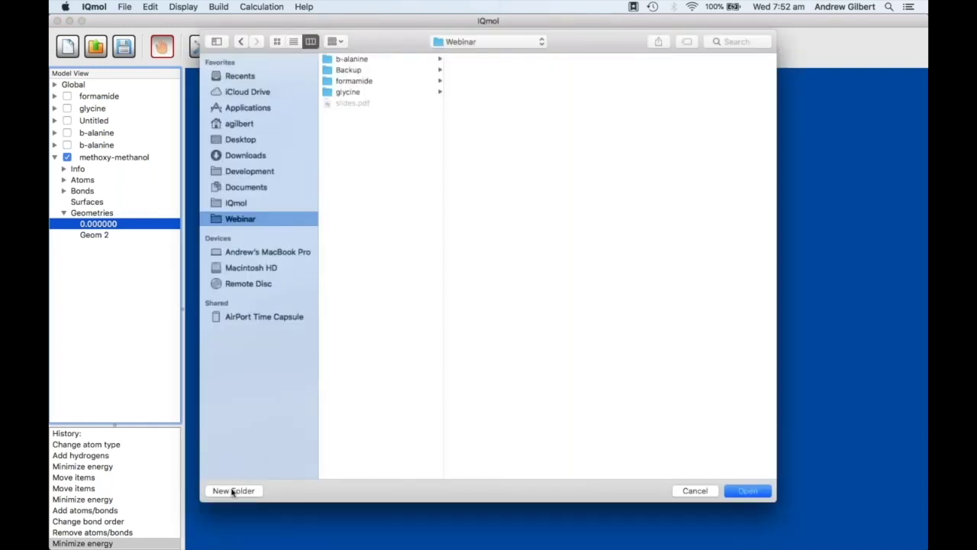
Create a methoxy-methanol folder inside the Webinar folder and choose it as the destination for the job results
{"action": "left_click", "coordinate": [233, 491]}
{"action": "type", "text": "methoxy"}
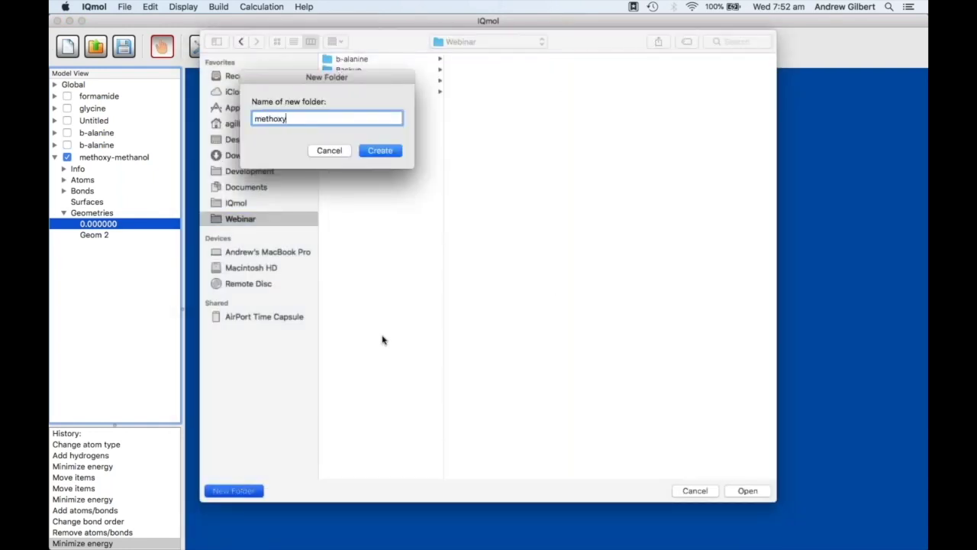
{"action": "type", "text": "-methanol"}
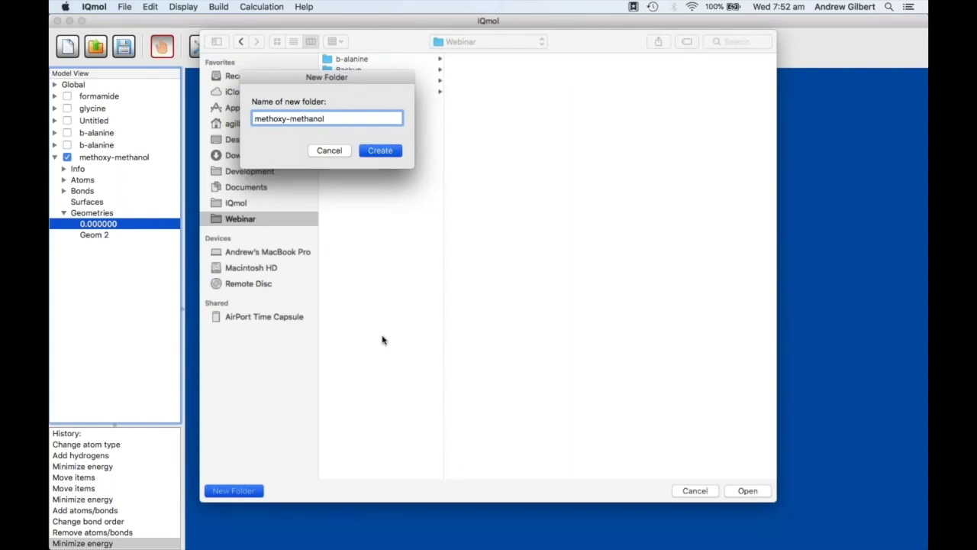
{"action": "key", "text": "Return"}
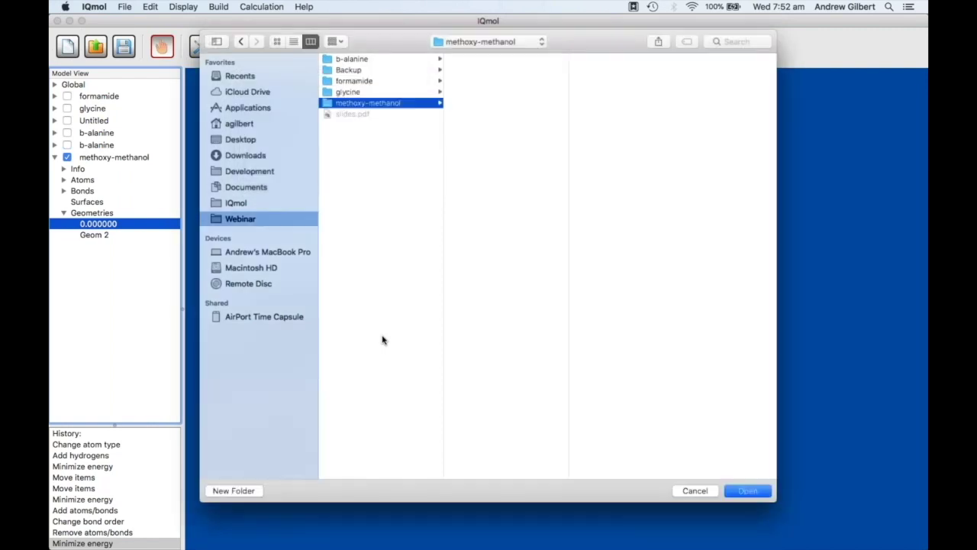
{"action": "left_click", "coordinate": [744, 490]}
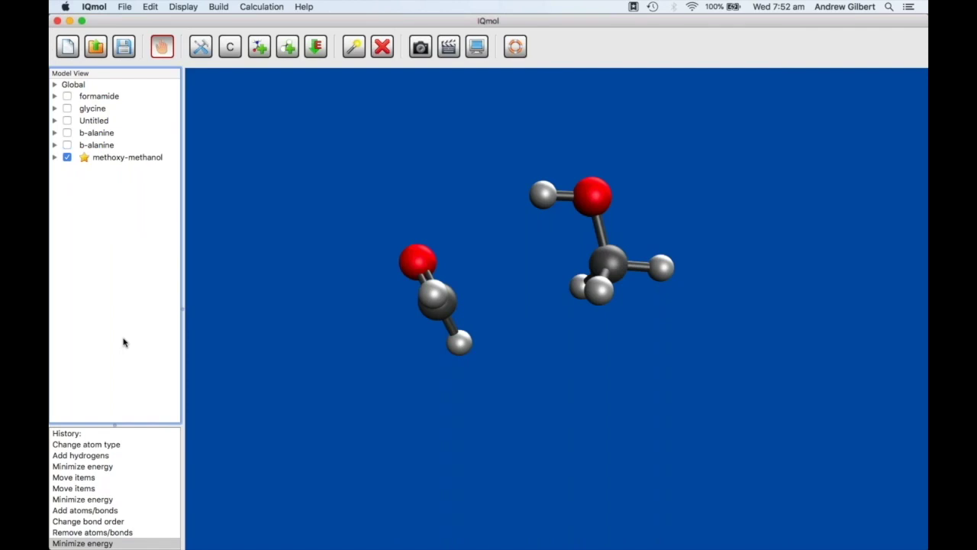
Look through the full Geometries list of the methoxy-methanol results, collapse it, and list the FSM Geometries
{"action": "left_click", "coordinate": [56, 157]}
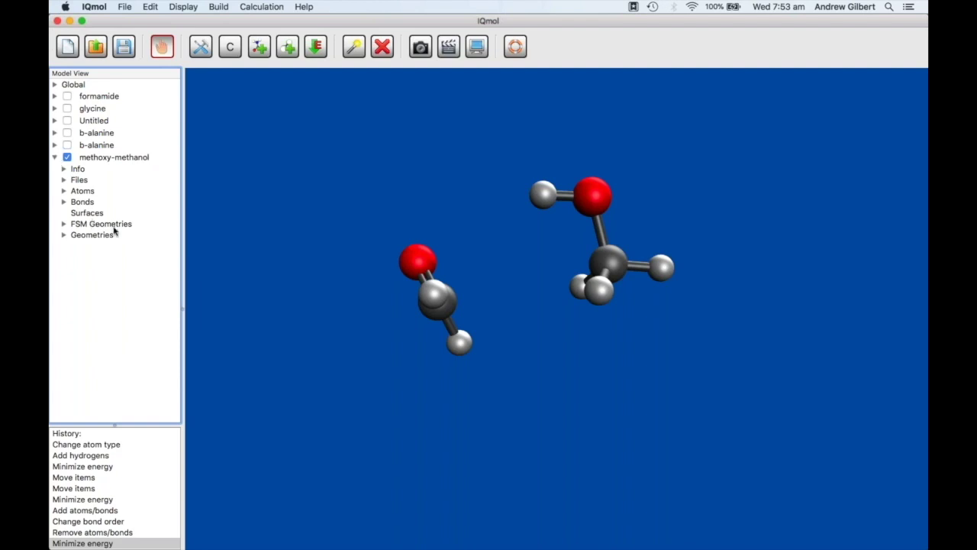
{"action": "left_click", "coordinate": [64, 235]}
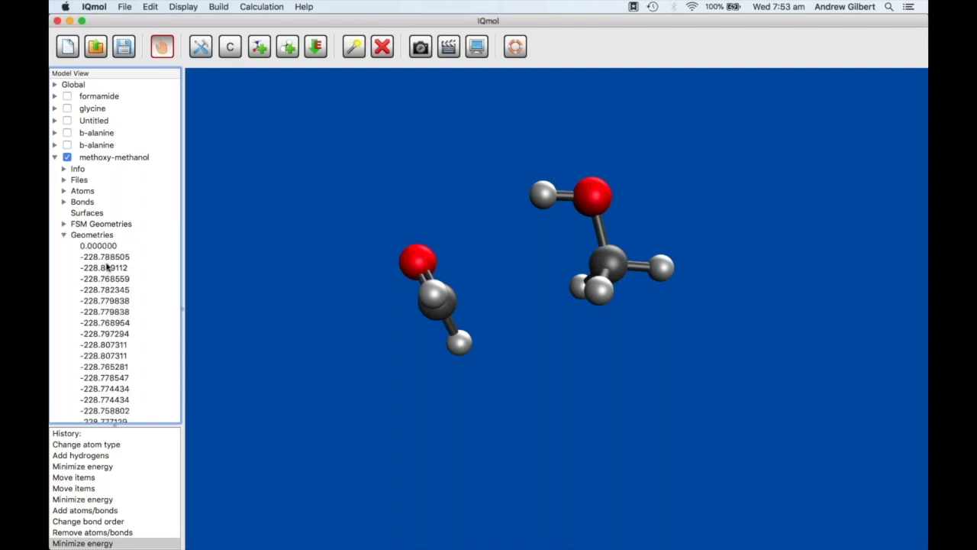
{"action": "scroll", "coordinate": [106, 266], "scroll_direction": "down", "scroll_amount": 15}
{"action": "scroll", "coordinate": [106, 265], "scroll_direction": "up", "scroll_amount": 15}
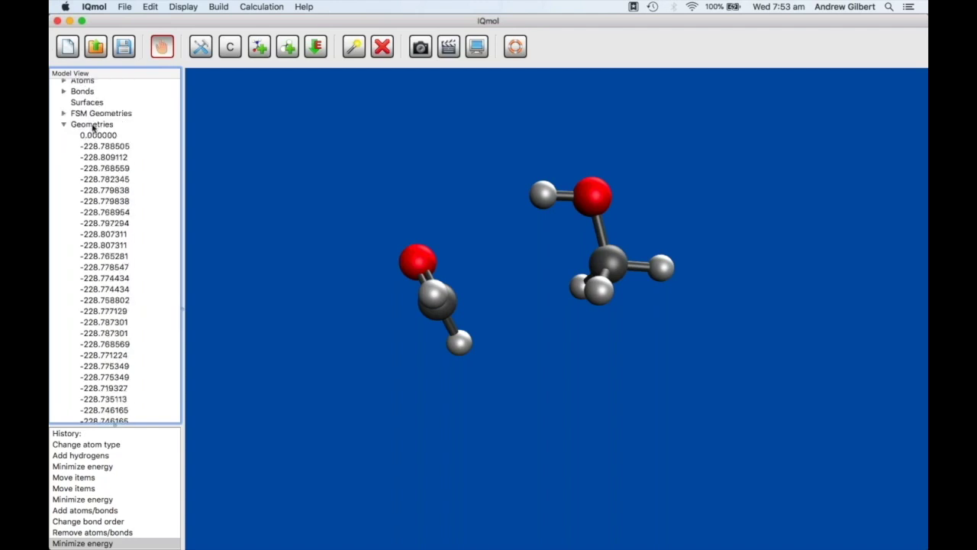
{"action": "left_click", "coordinate": [64, 125]}
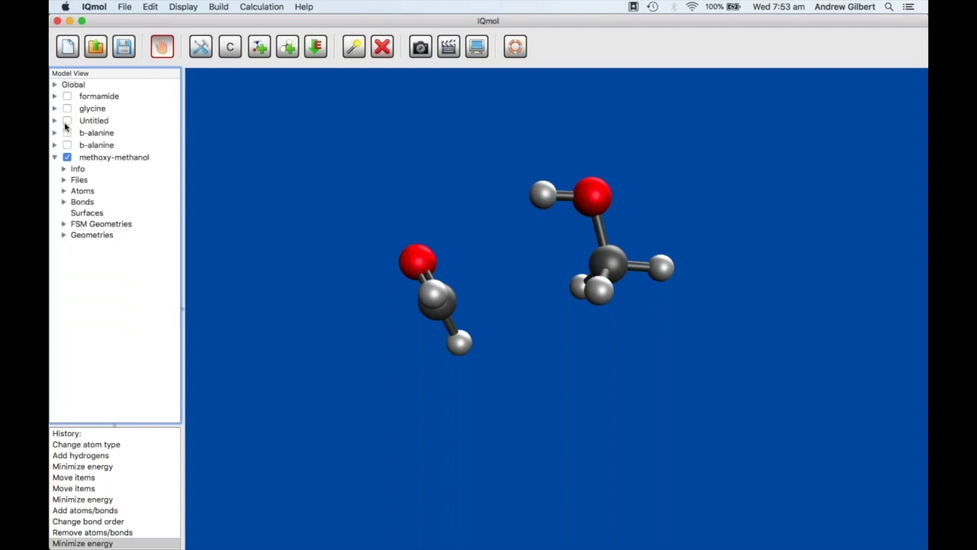
{"action": "left_click", "coordinate": [65, 223]}
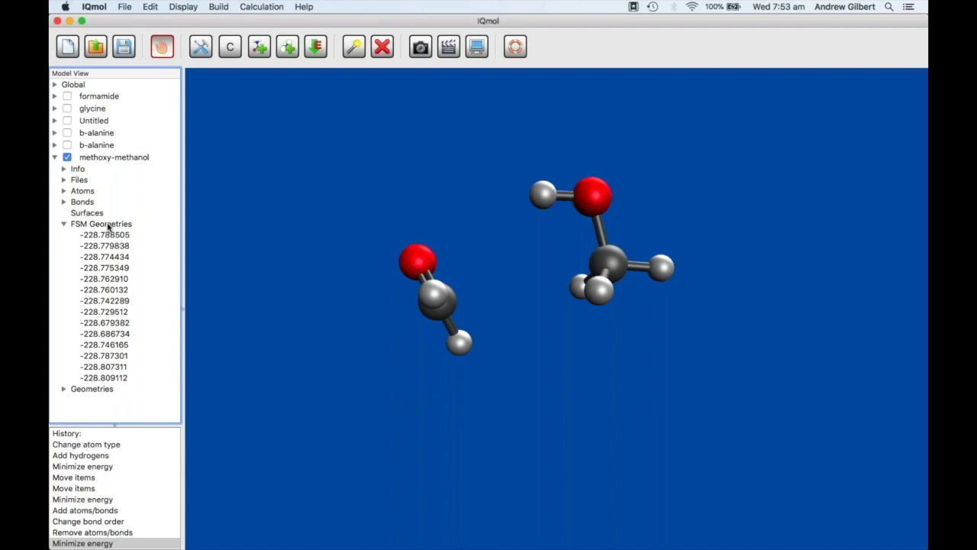
Plot the energies of the FSM Geometries, view the structure at the highest-energy point beside the plot, and close the plot
{"action": "left_click", "coordinate": [108, 225]}
{"action": "double_click", "coordinate": [108, 224]}
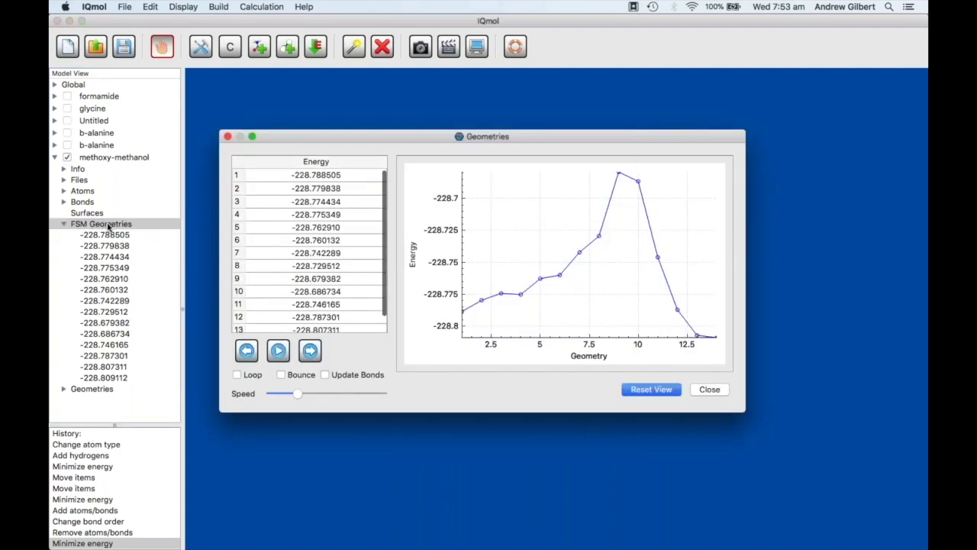
{"action": "scroll", "coordinate": [533, 247], "scroll_direction": "down", "scroll_amount": 2}
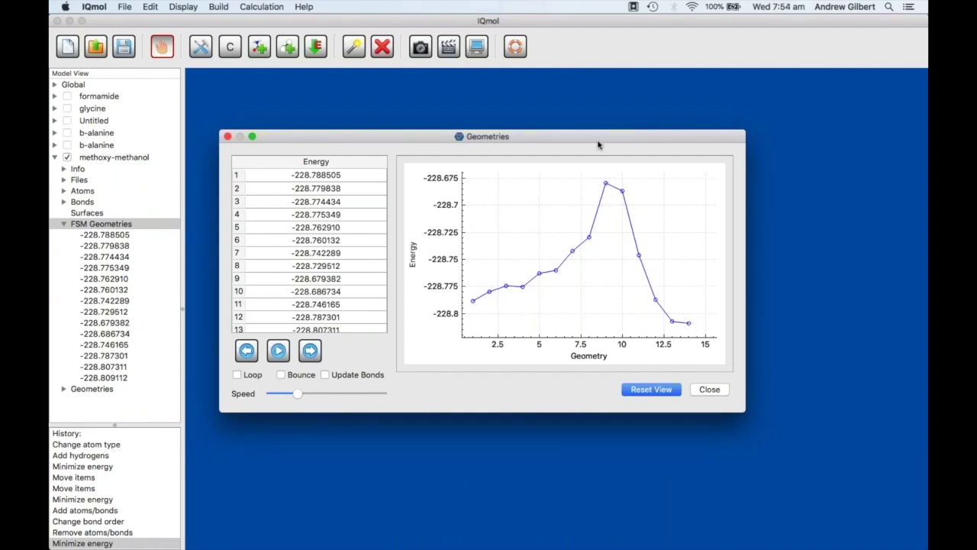
{"action": "left_click_drag", "start_coordinate": [584, 161], "coordinate": [234, 241]}
{"action": "left_click", "coordinate": [268, 282]}
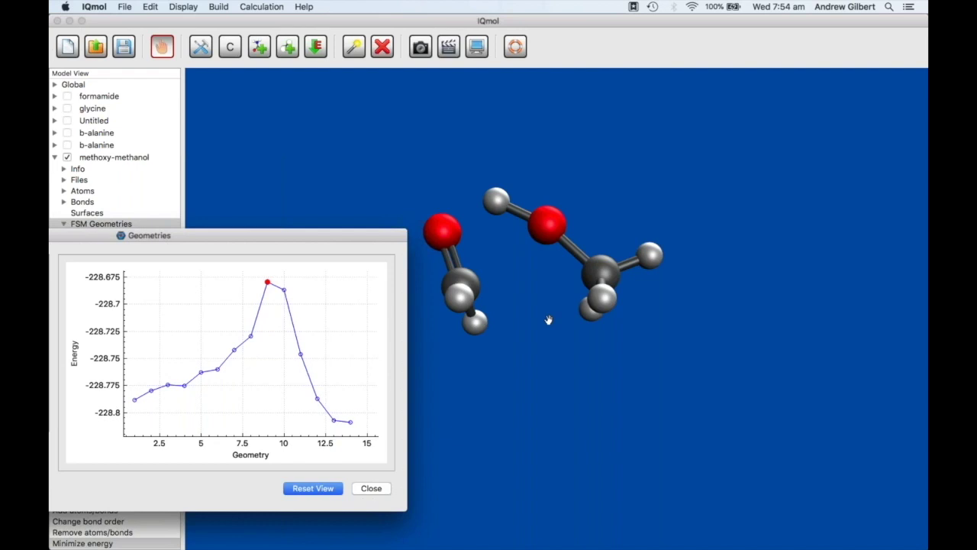
{"action": "left_click", "coordinate": [371, 489]}
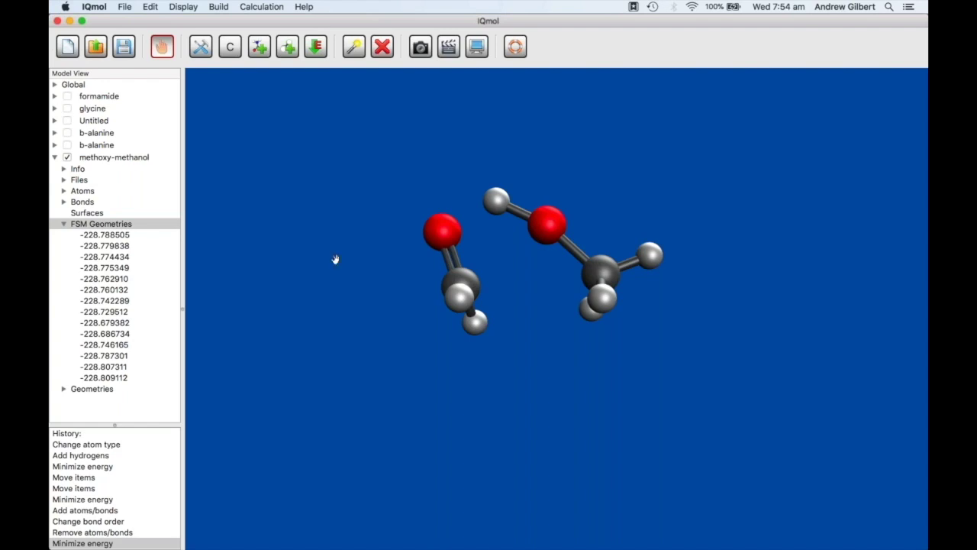
Return the displayed structure to the separated product fragments and collapse the methoxy-methanol entry in the model list
{"action": "left_click", "coordinate": [64, 225]}
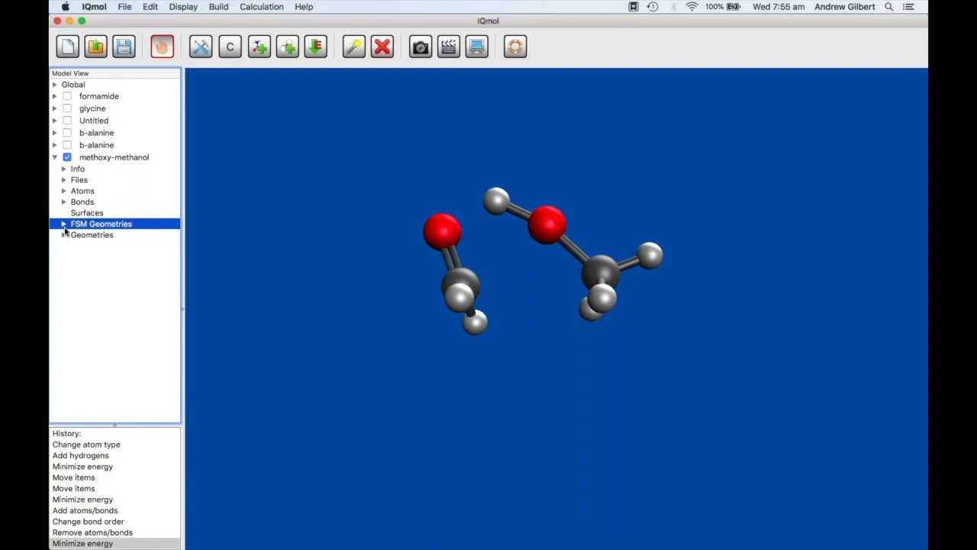
{"action": "left_click", "coordinate": [115, 284]}
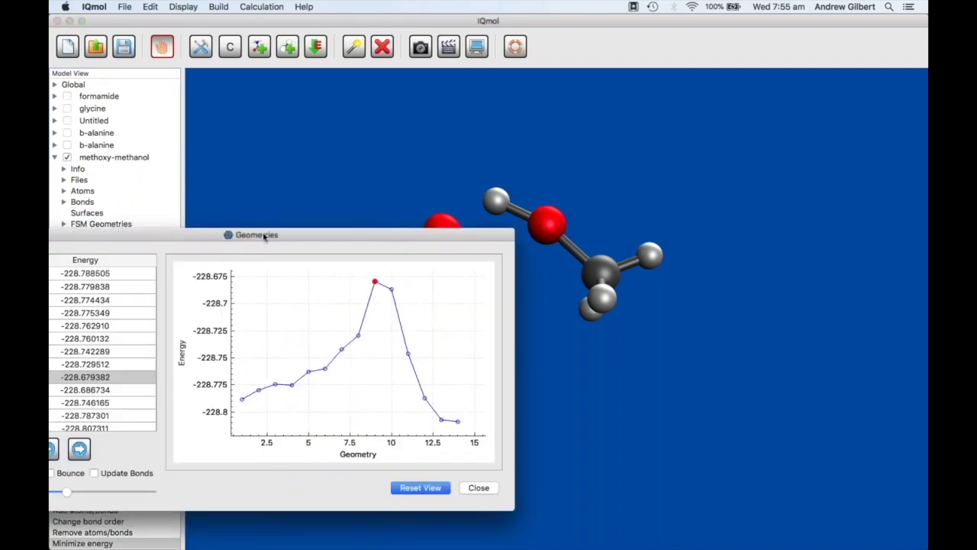
{"action": "left_click", "coordinate": [691, 366]}
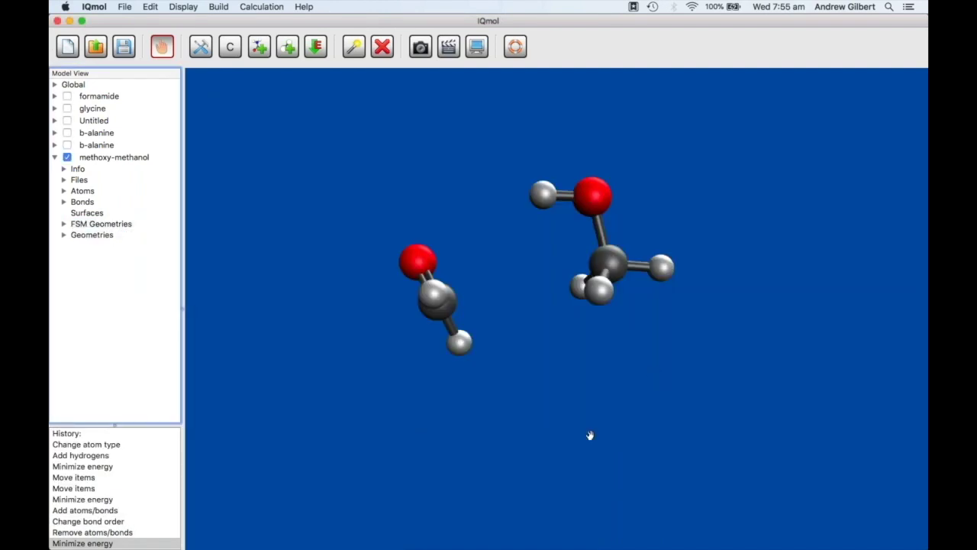
{"action": "left_click", "coordinate": [55, 157]}
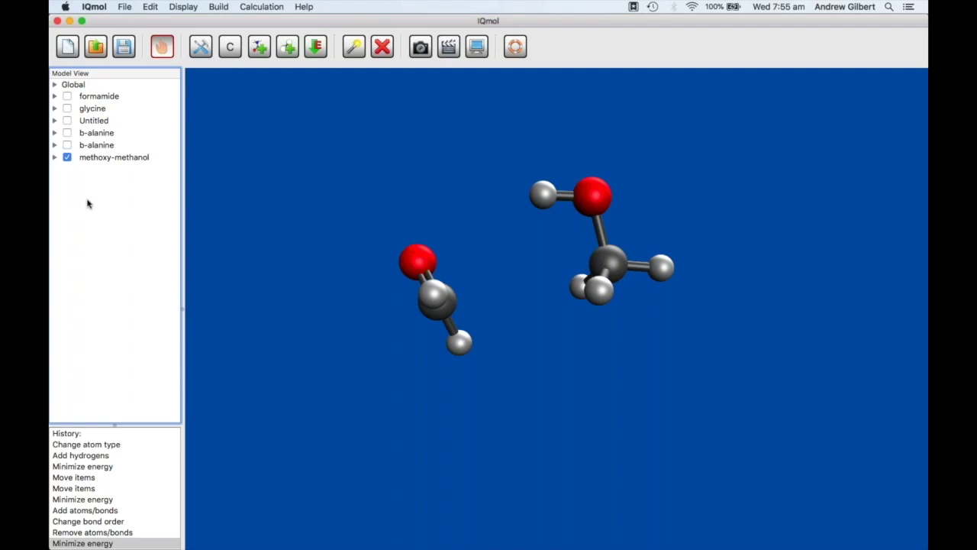
Create a new molecule and place a carbon atom near the middle of the empty view
{"action": "left_click", "coordinate": [126, 6]}
{"action": "left_click", "coordinate": [125, 20]}
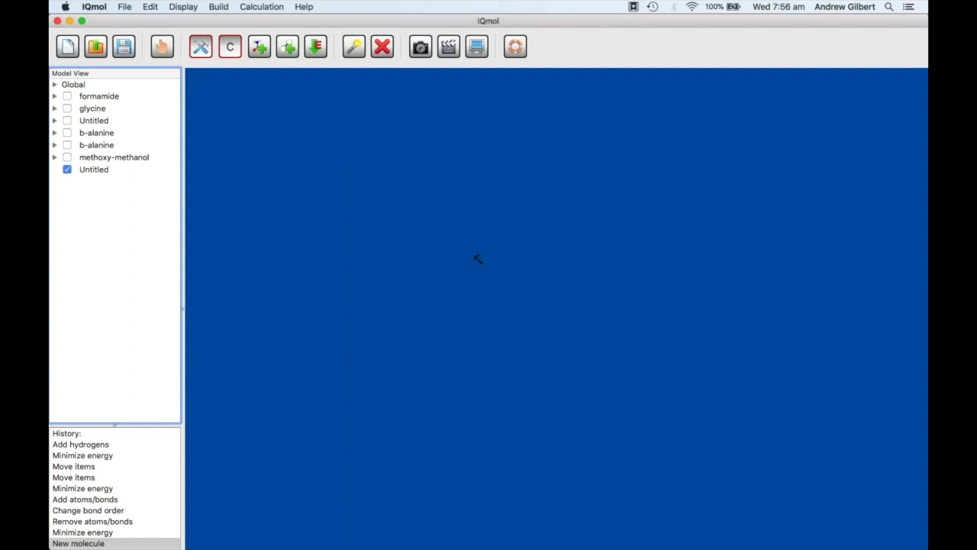
{"action": "left_click", "coordinate": [546, 278]}
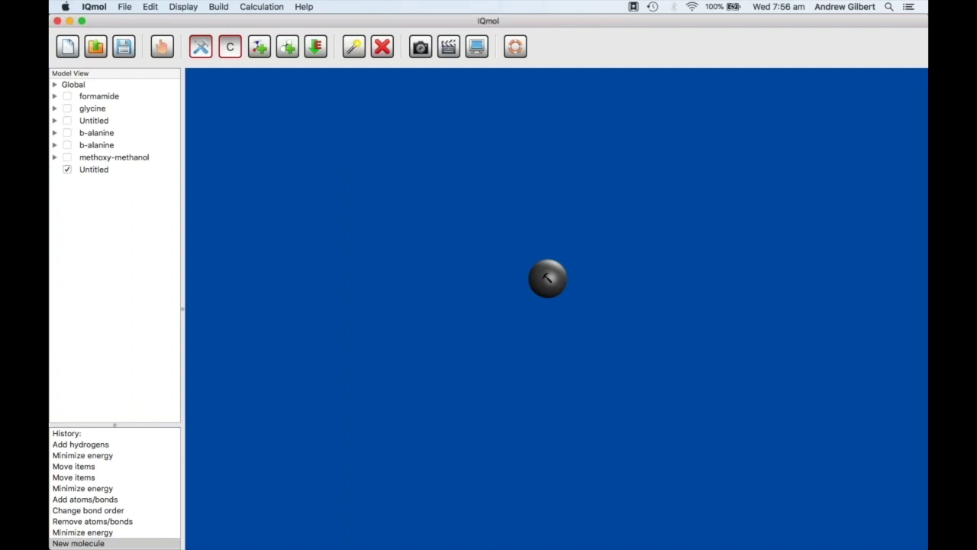
Complete the carbon atom to methane by adding hydrogens, minimize its energy, and symmetrize the structure
{"action": "left_click", "coordinate": [288, 46]}
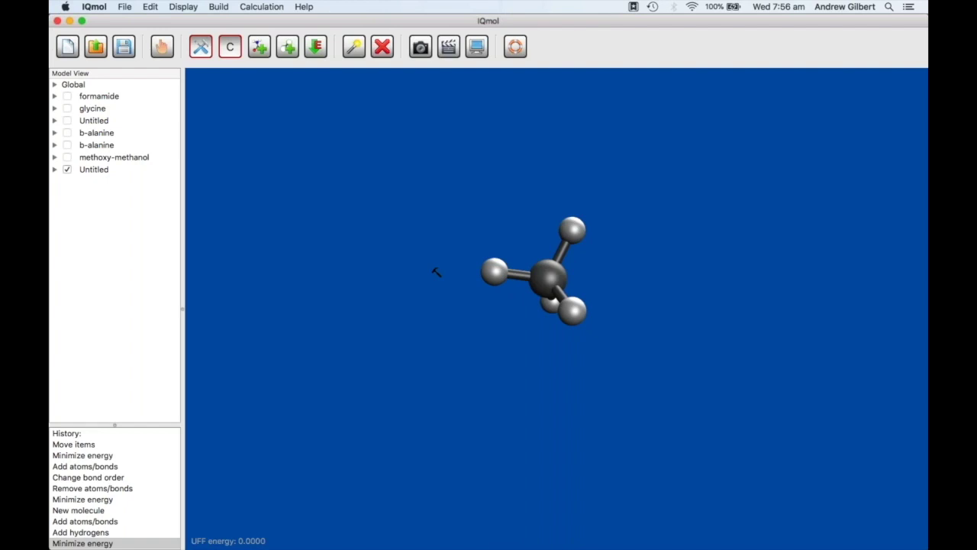
{"action": "key", "text": "super+y"}
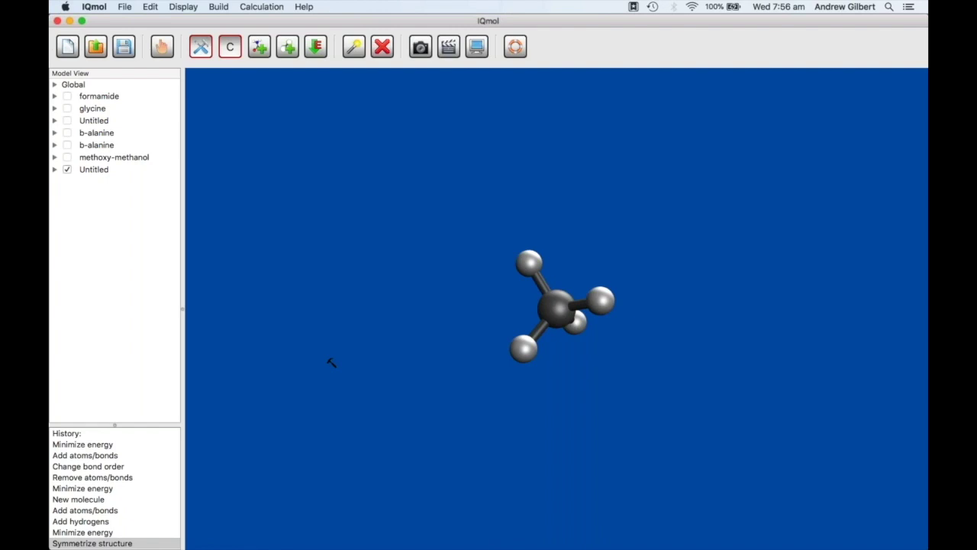
{"action": "left_click_drag", "start_coordinate": [331, 361], "coordinate": [453, 299]}
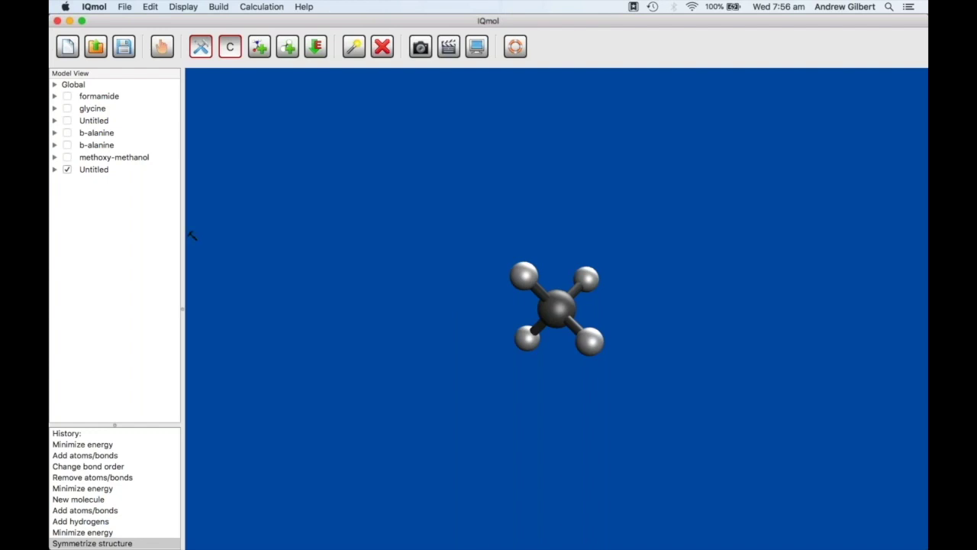
Submit a Q-Chem energy calculation at HF/6-31G for the molecule to the QChem server with the job name methane
{"action": "left_click", "coordinate": [272, 6]}
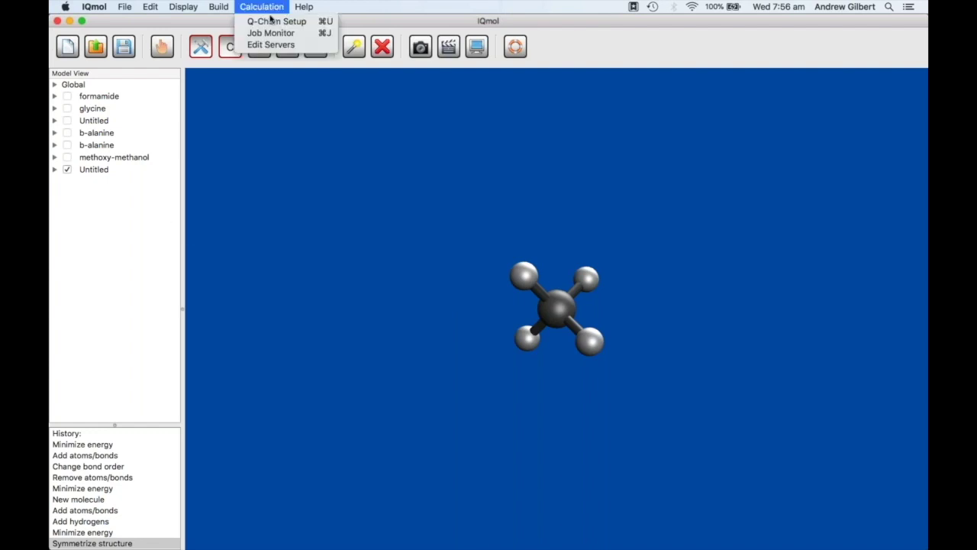
{"action": "left_click", "coordinate": [268, 20]}
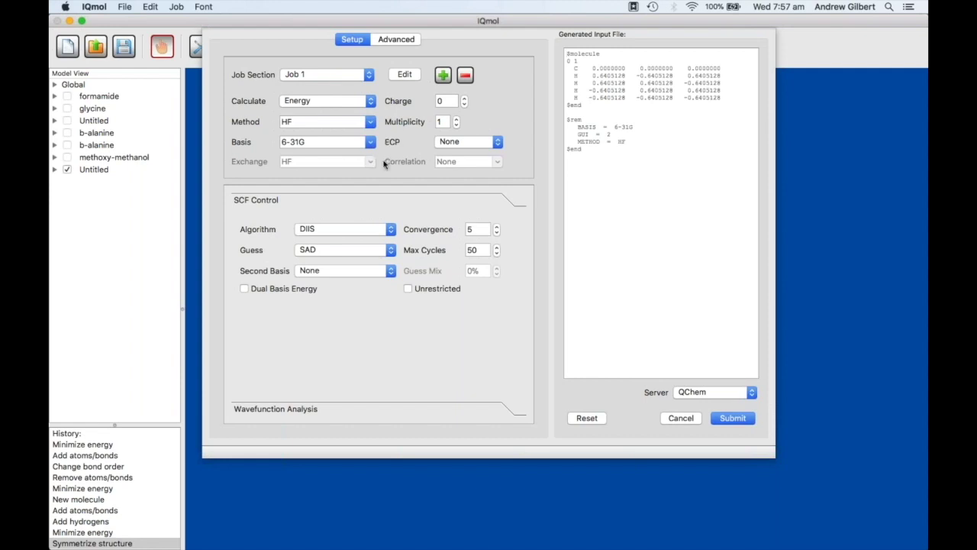
{"action": "left_click", "coordinate": [731, 418]}
{"action": "type", "text": "methane"}
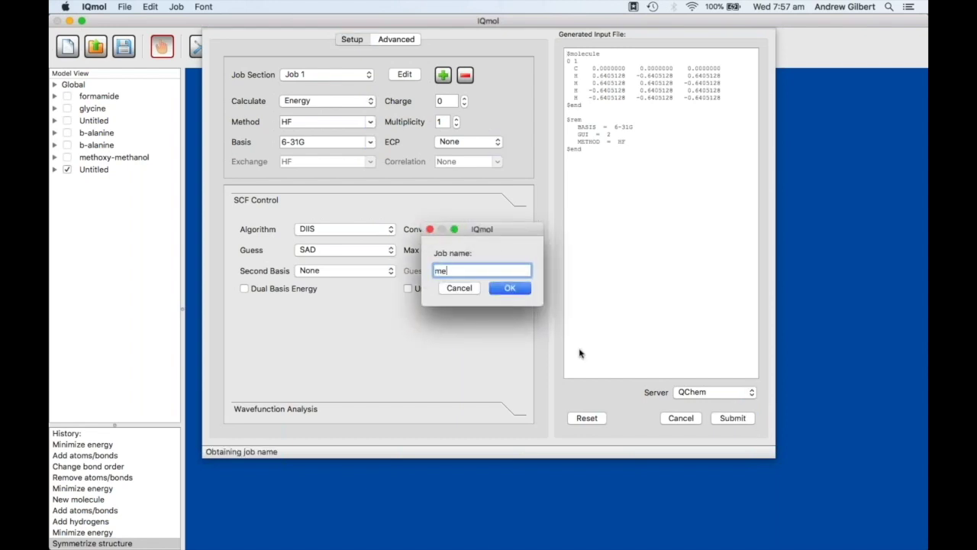
{"action": "key", "text": "Return"}
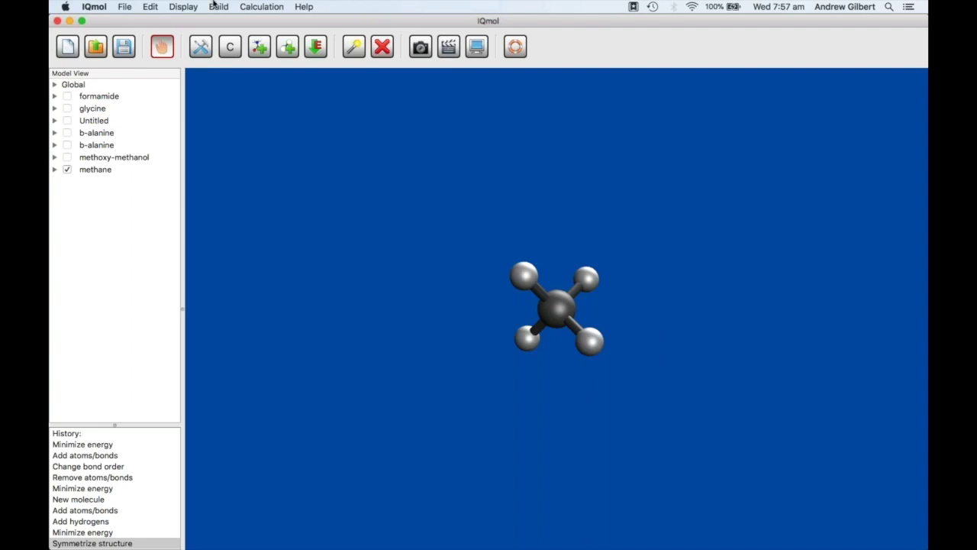
Check the methane job in the job monitor and copy its results into a new folder named methane inside Webinar
{"action": "left_click", "coordinate": [261, 6]}
{"action": "left_click", "coordinate": [259, 21]}
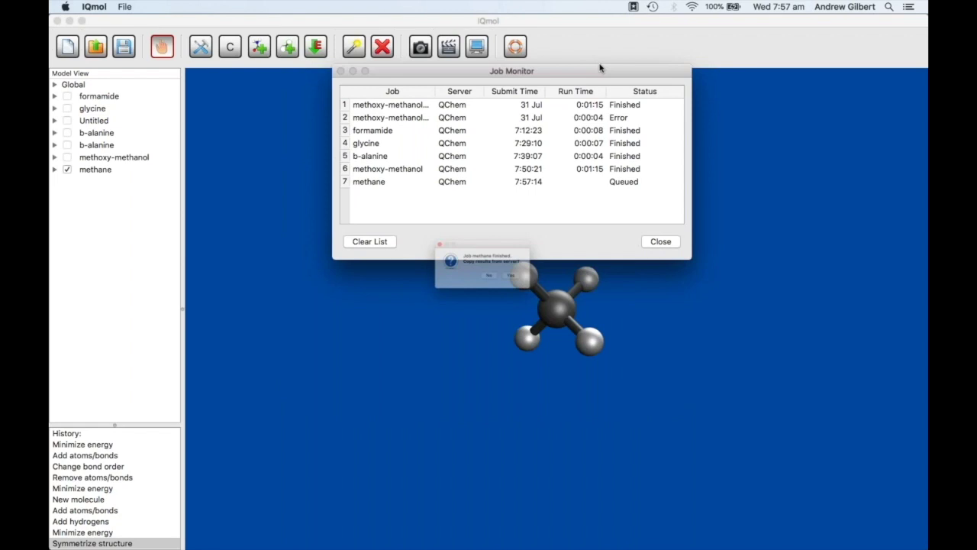
{"action": "left_click", "coordinate": [535, 281]}
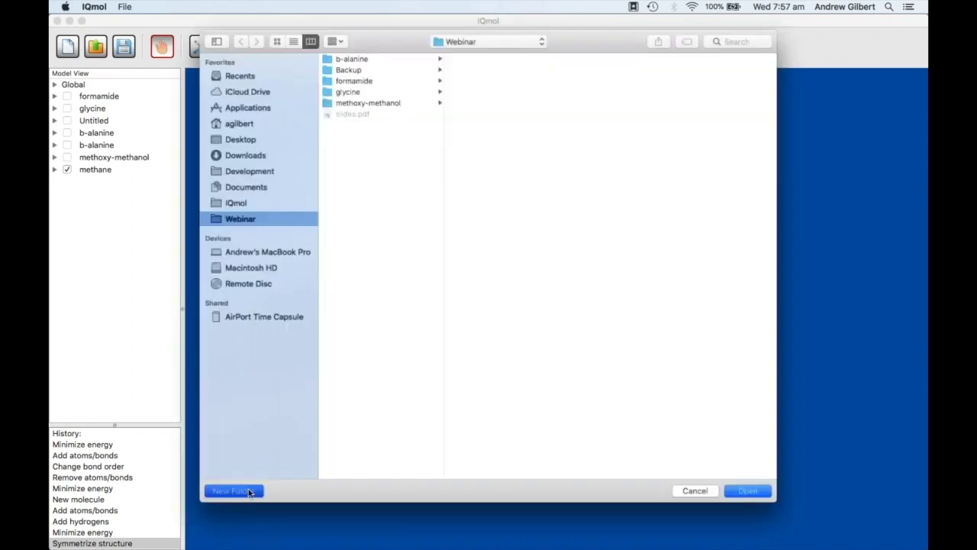
{"action": "left_click", "coordinate": [248, 491]}
{"action": "type", "text": "methane"}
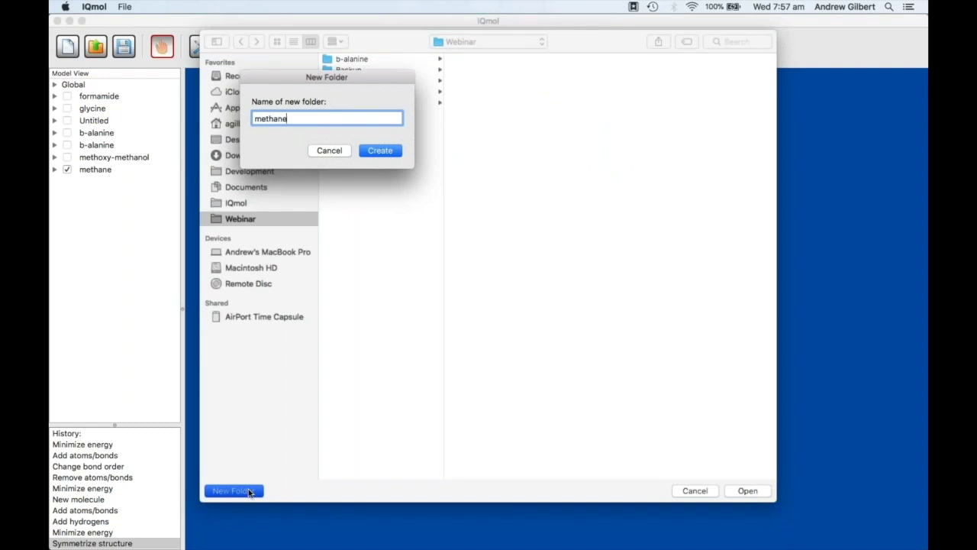
{"action": "key", "text": "Return"}
{"action": "left_click", "coordinate": [741, 492]}
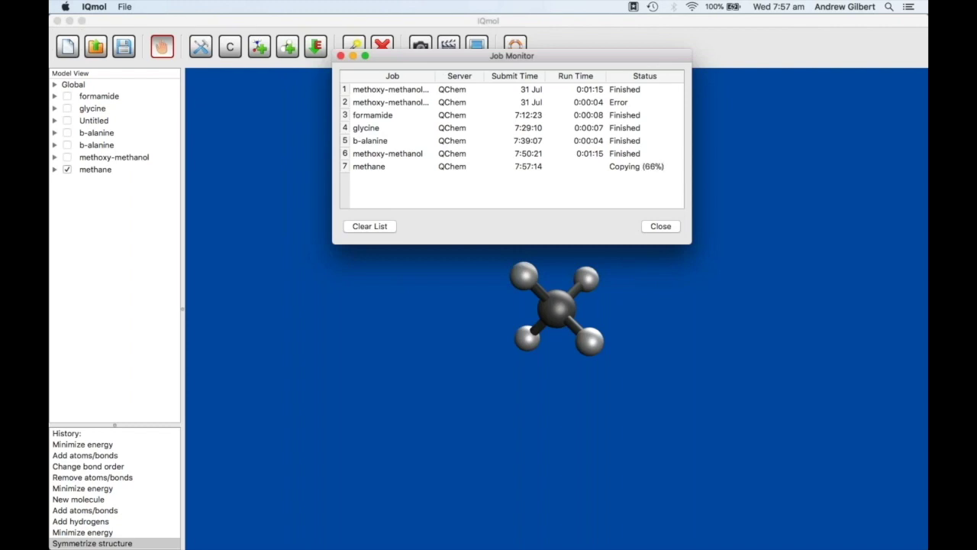
{"action": "left_click", "coordinate": [449, 435]}
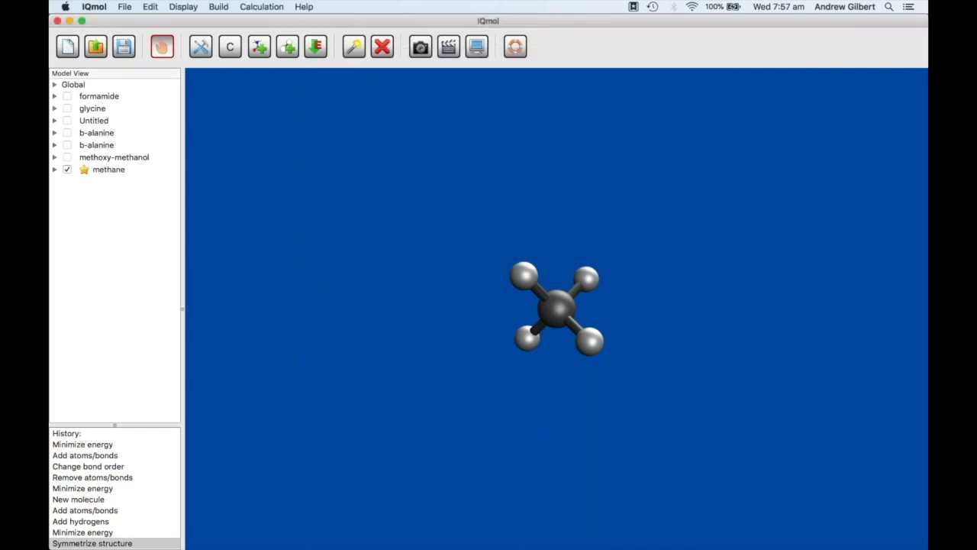
Calculate a Total Density surface from methane's Canonical Orbitals and rotate the molecule to view it
{"action": "left_click", "coordinate": [54, 169]}
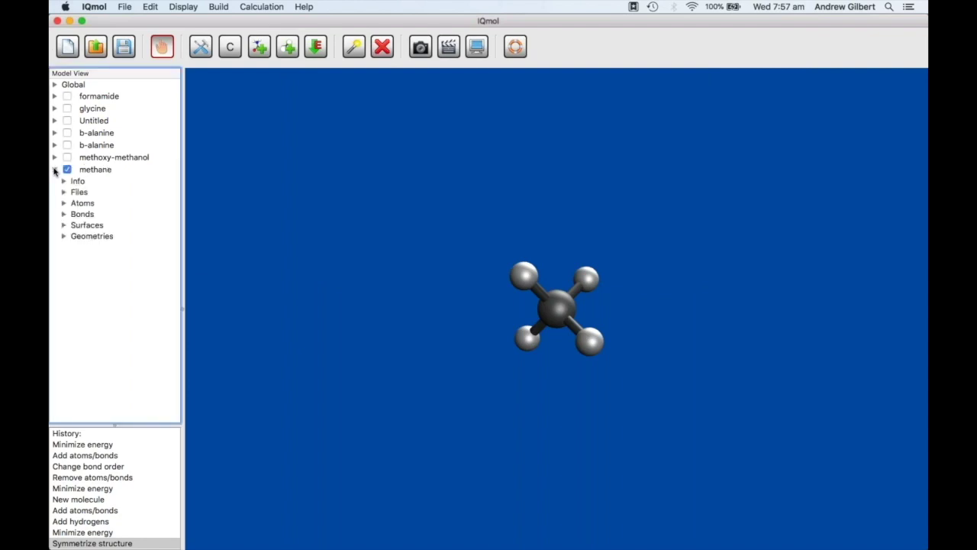
{"action": "left_click", "coordinate": [65, 225]}
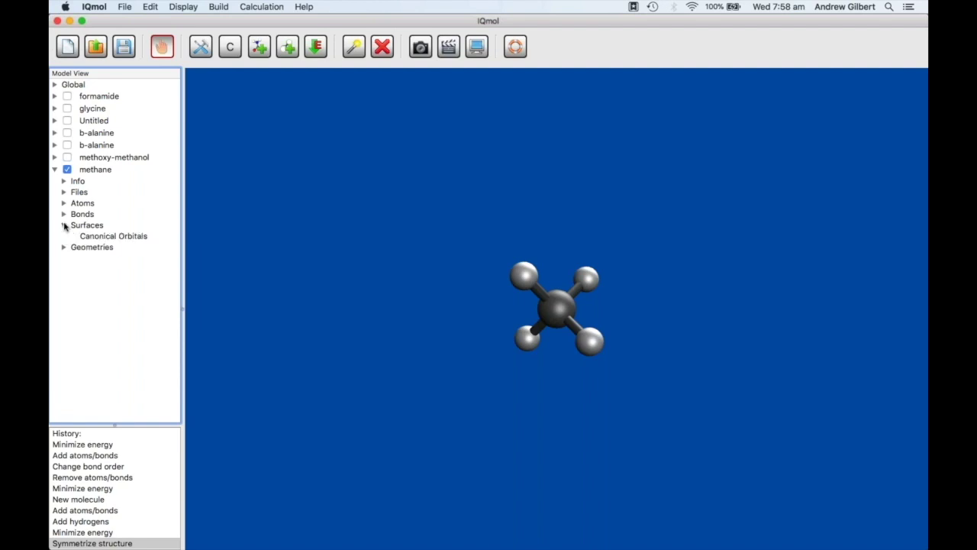
{"action": "left_click", "coordinate": [123, 237]}
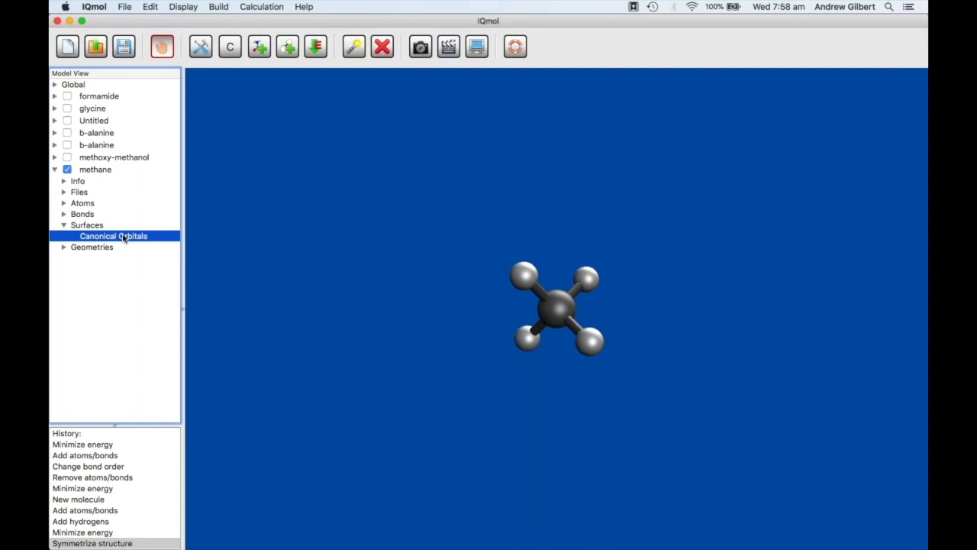
{"action": "double_click", "coordinate": [124, 237]}
{"action": "left_click", "coordinate": [392, 68]}
{"action": "left_click", "coordinate": [390, 114]}
{"action": "key", "text": "Return"}
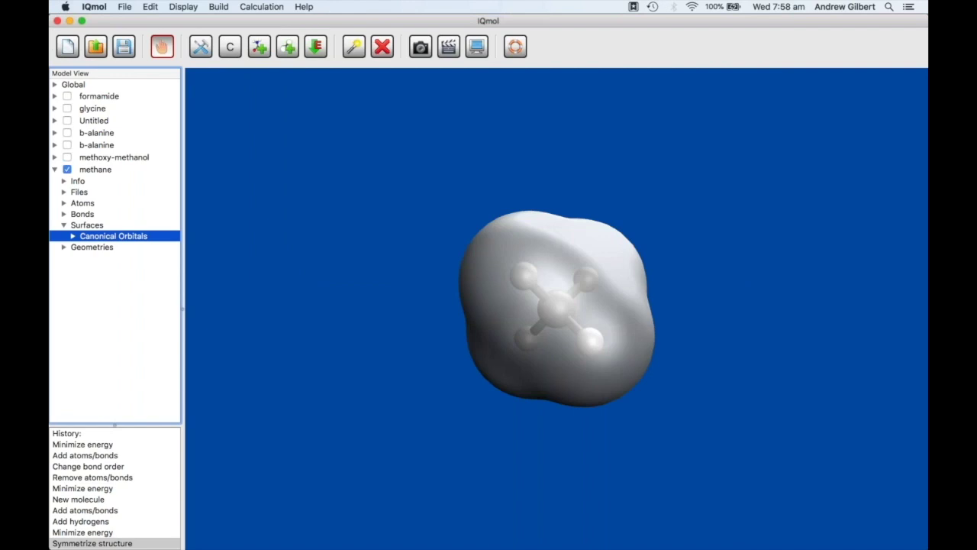
{"action": "left_click_drag", "start_coordinate": [568, 251], "coordinate": [611, 329]}
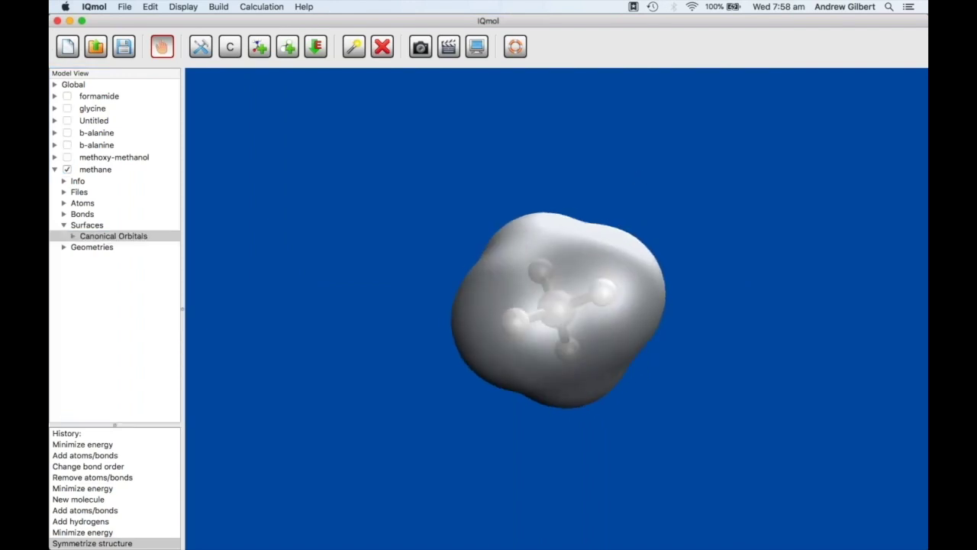
List the surfaces under methane's Canonical Orbitals and show their grid information clear of the molecule
{"action": "left_click", "coordinate": [74, 237]}
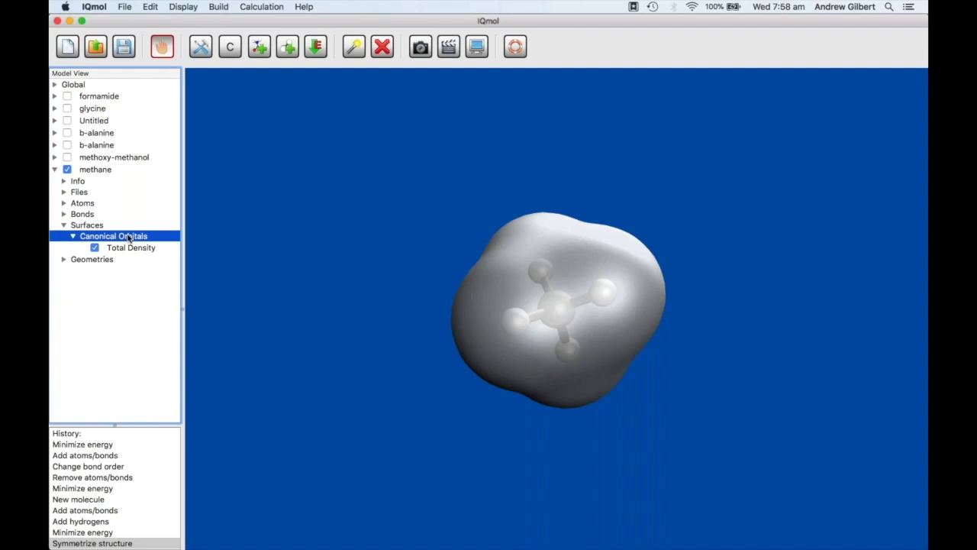
{"action": "right_click", "coordinate": [128, 237]}
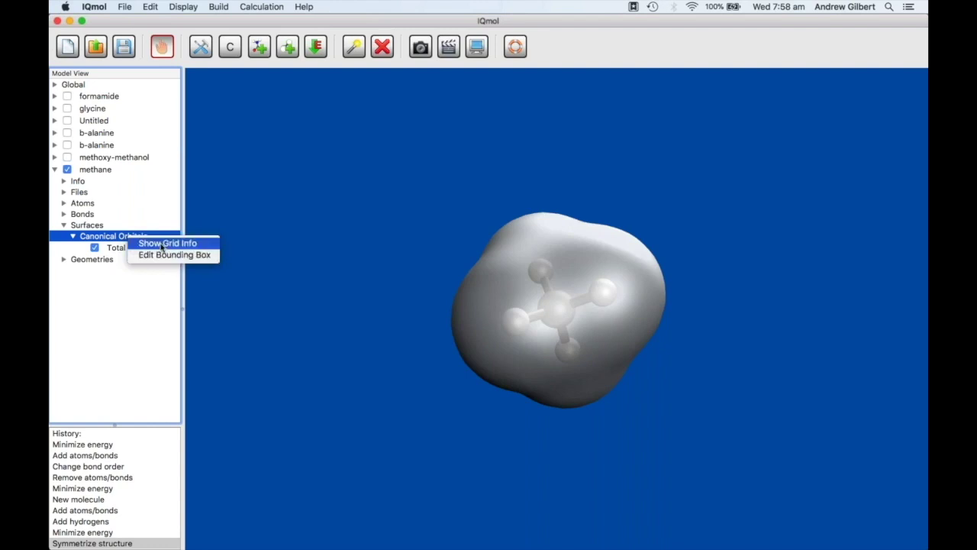
{"action": "left_click", "coordinate": [162, 244]}
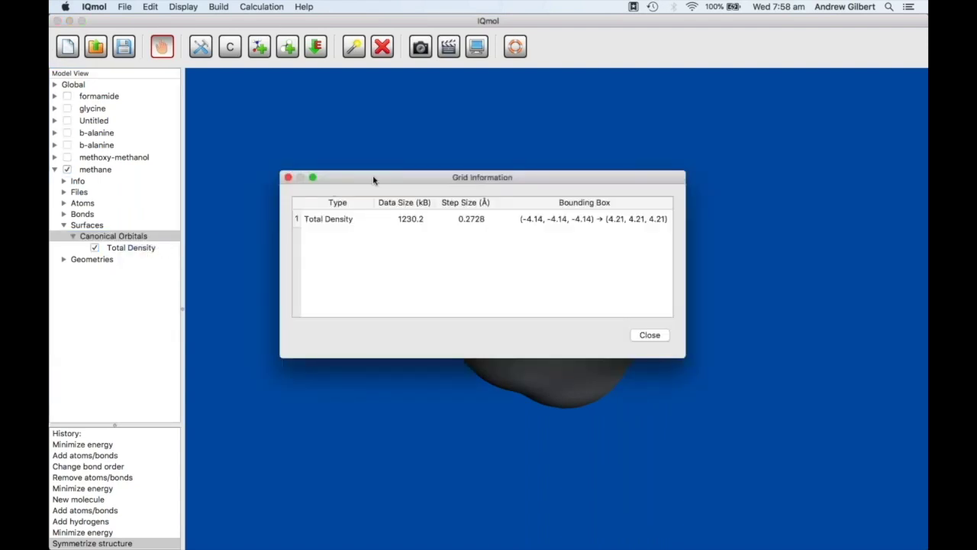
{"action": "left_click_drag", "start_coordinate": [374, 181], "coordinate": [399, 83]}
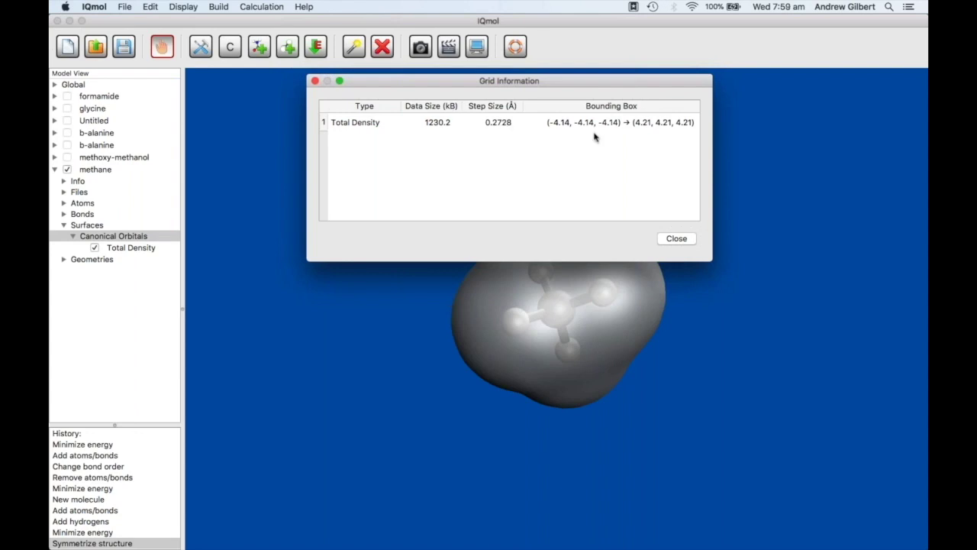
Export the Total Density grid as a cube file and close the grid information
{"action": "left_click", "coordinate": [660, 123]}
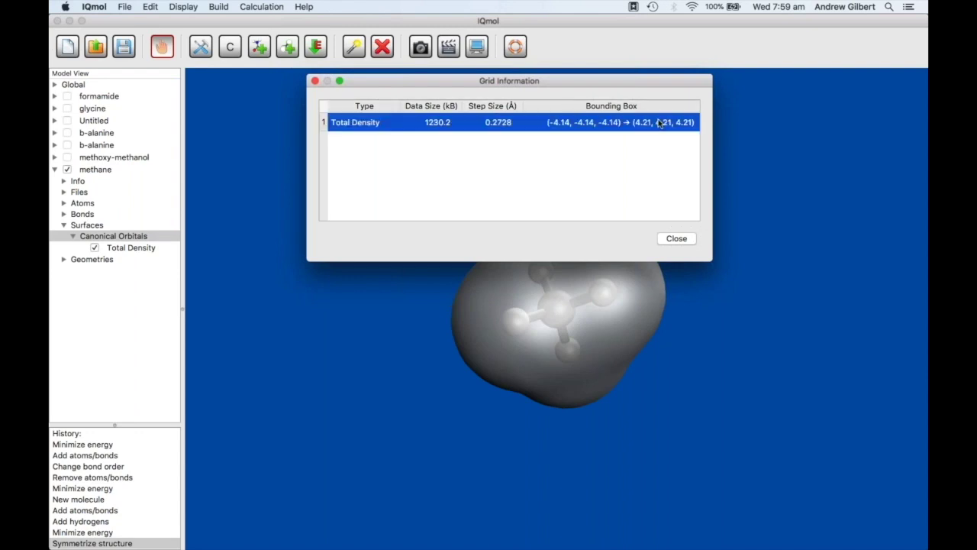
{"action": "right_click", "coordinate": [659, 124]}
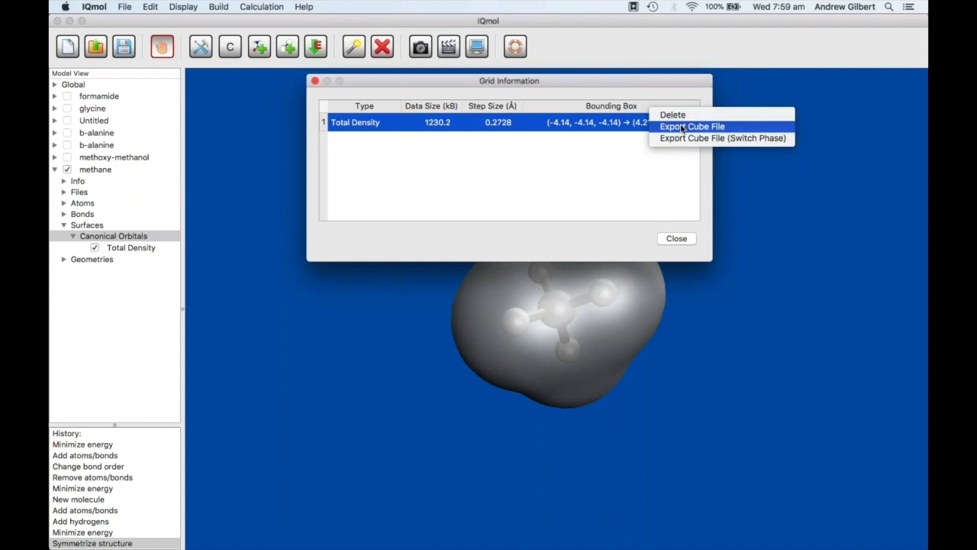
{"action": "left_click", "coordinate": [682, 127]}
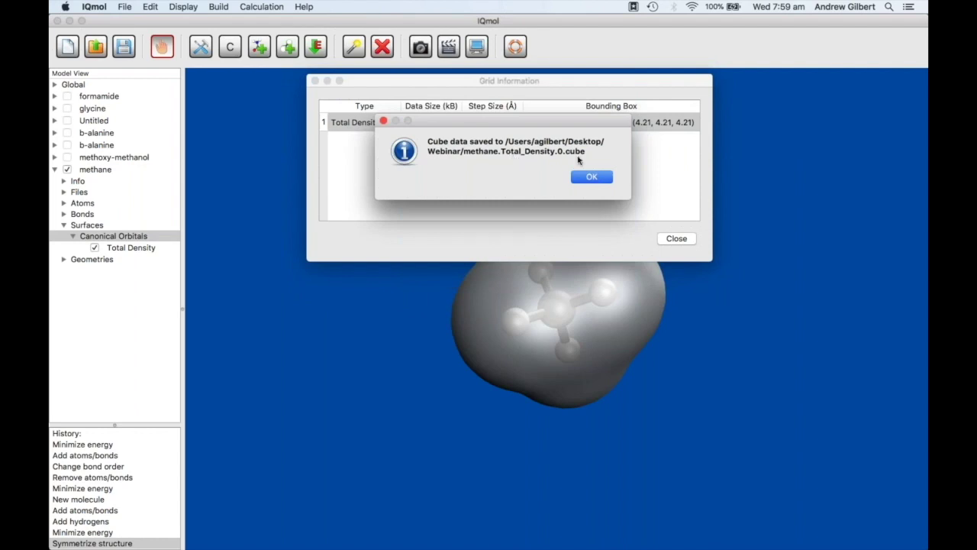
{"action": "left_click", "coordinate": [588, 180]}
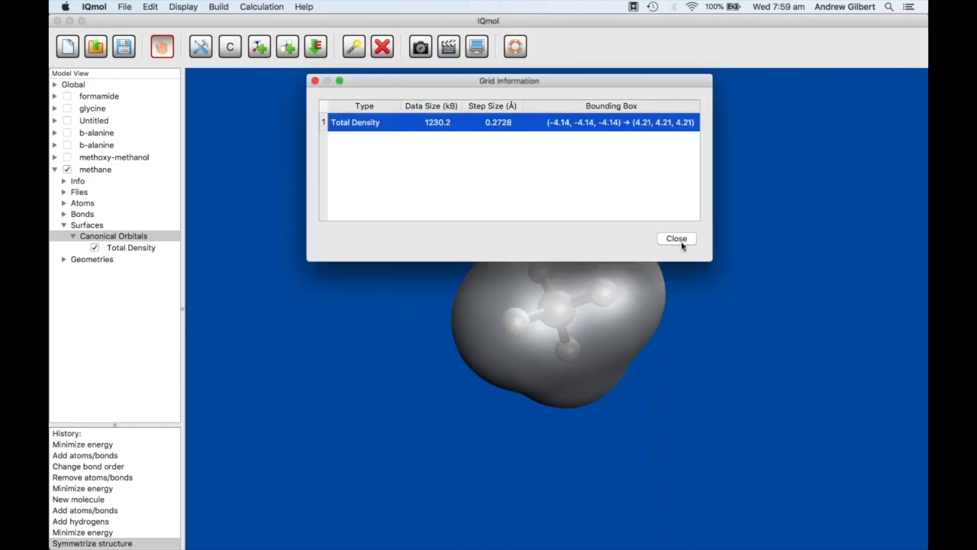
{"action": "left_click", "coordinate": [676, 239]}
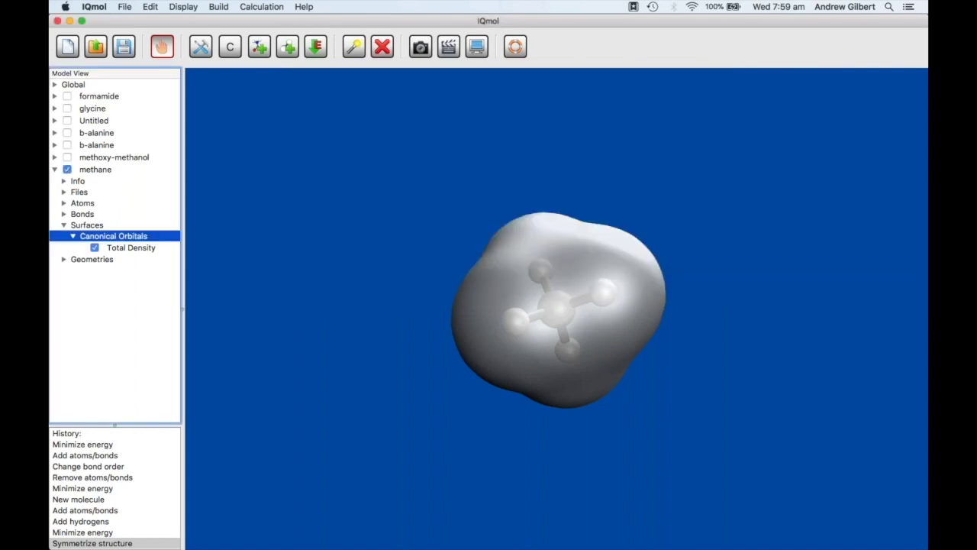
Switch to Finder, preview methane.Total_Density.0.cube in the Webinar folder, and return to IQmol
{"action": "key", "text": "super+Tab"}
{"action": "left_click", "coordinate": [426, 282]}
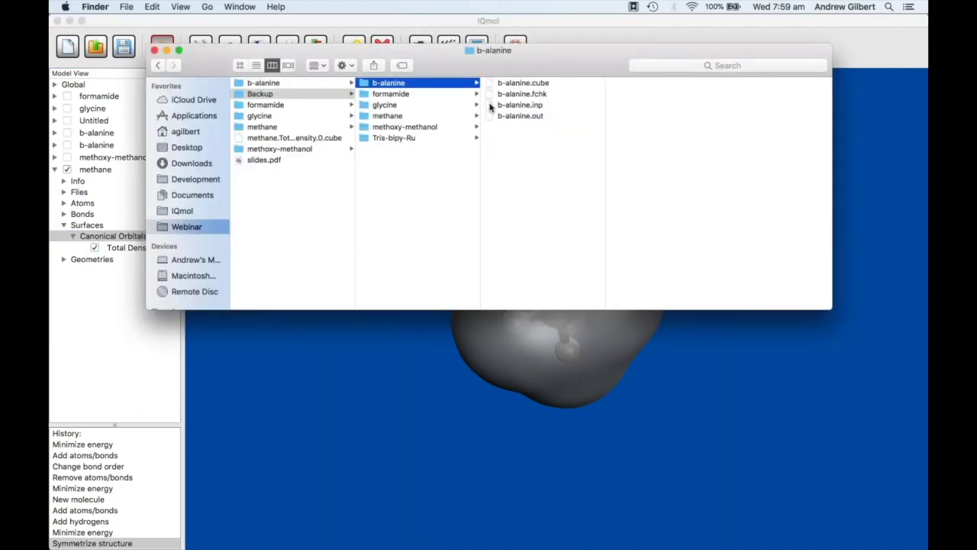
{"action": "left_click", "coordinate": [316, 138]}
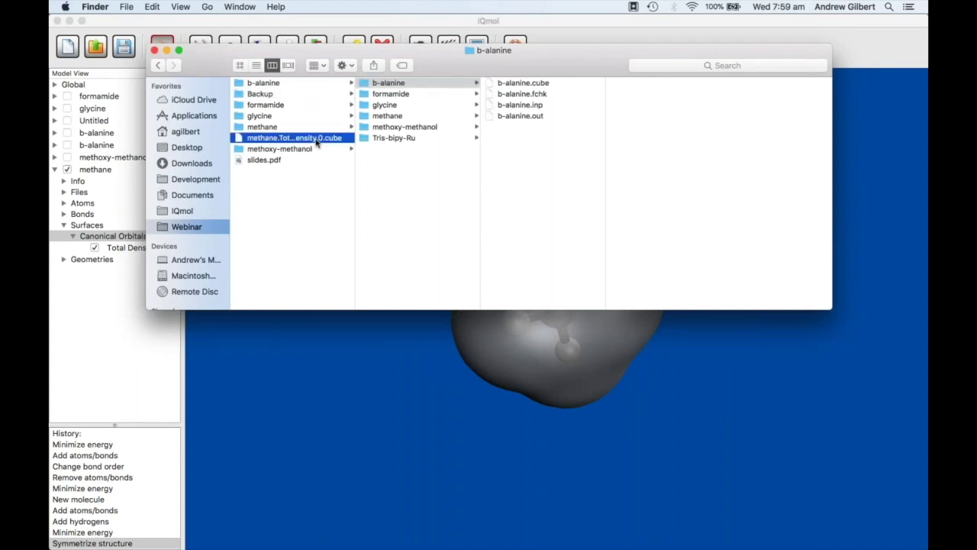
{"action": "left_click", "coordinate": [316, 138]}
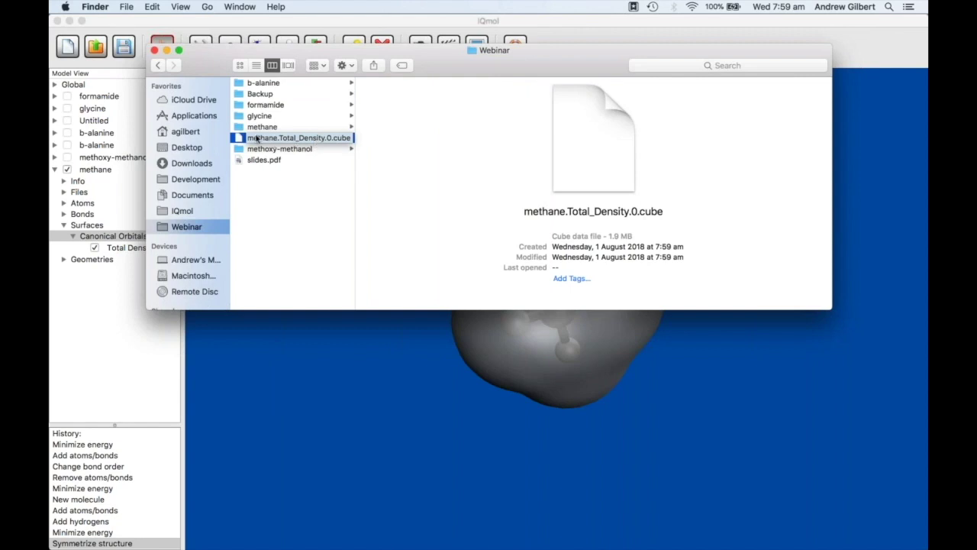
{"action": "left_click", "coordinate": [239, 140]}
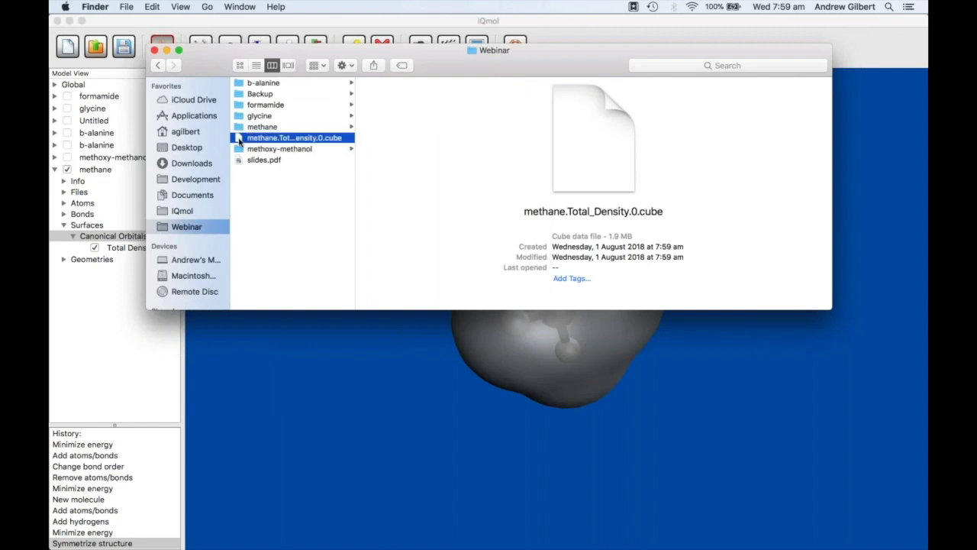
{"action": "key", "text": "space"}
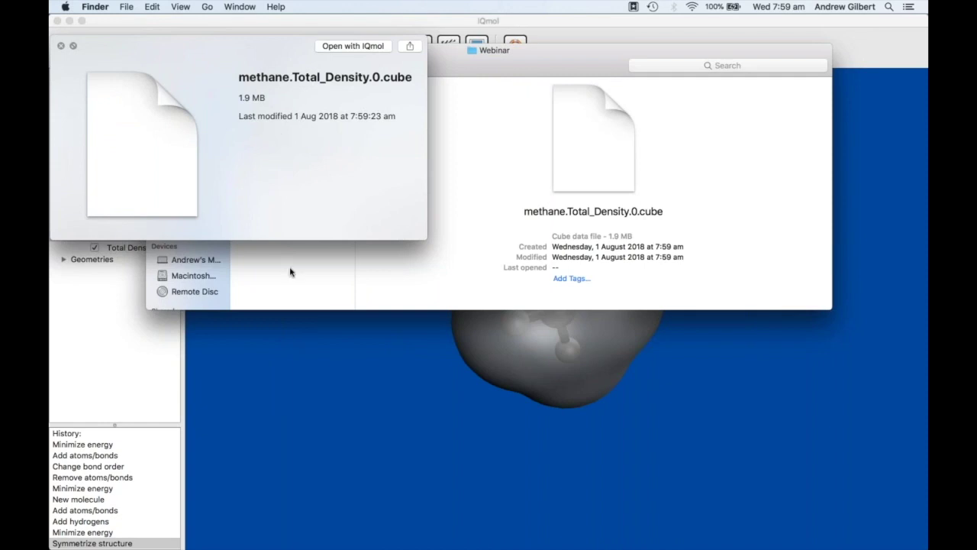
{"action": "key", "text": "space"}
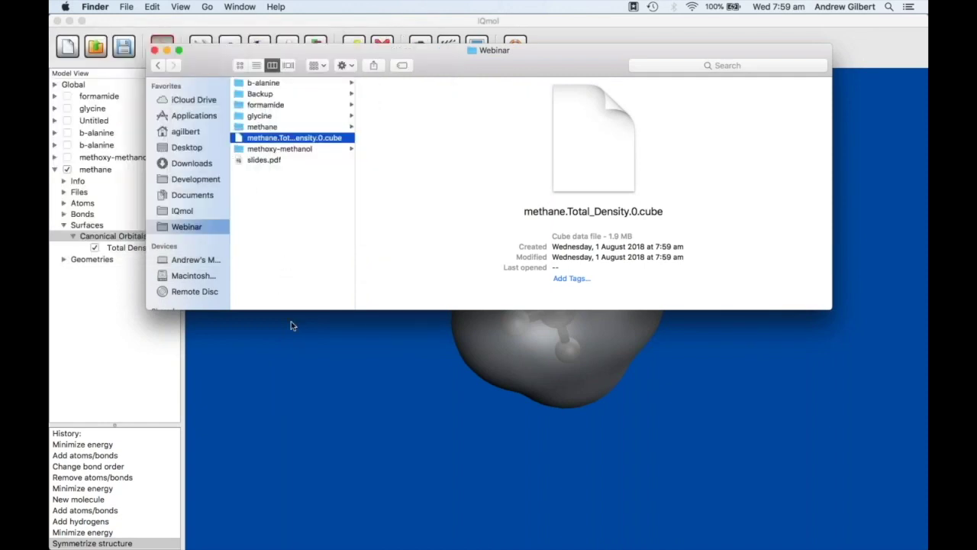
{"action": "left_click", "coordinate": [332, 395]}
Open the exported methane total density cube file, collapse the original methane entry, and expand methane.Total_Density.0
{"action": "left_click", "coordinate": [125, 6]}
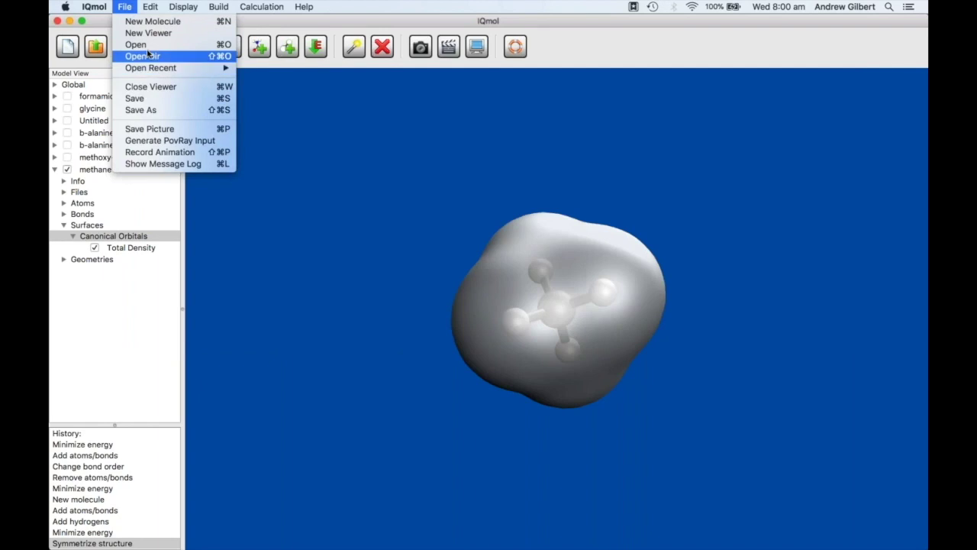
{"action": "left_click", "coordinate": [142, 44]}
{"action": "double_click", "coordinate": [349, 116]}
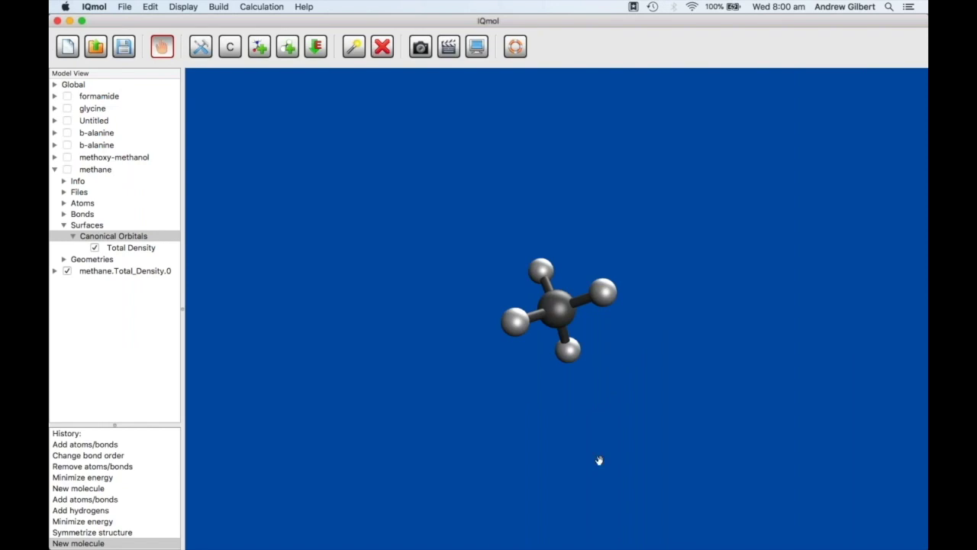
{"action": "left_click", "coordinate": [54, 170]}
{"action": "left_click", "coordinate": [54, 181]}
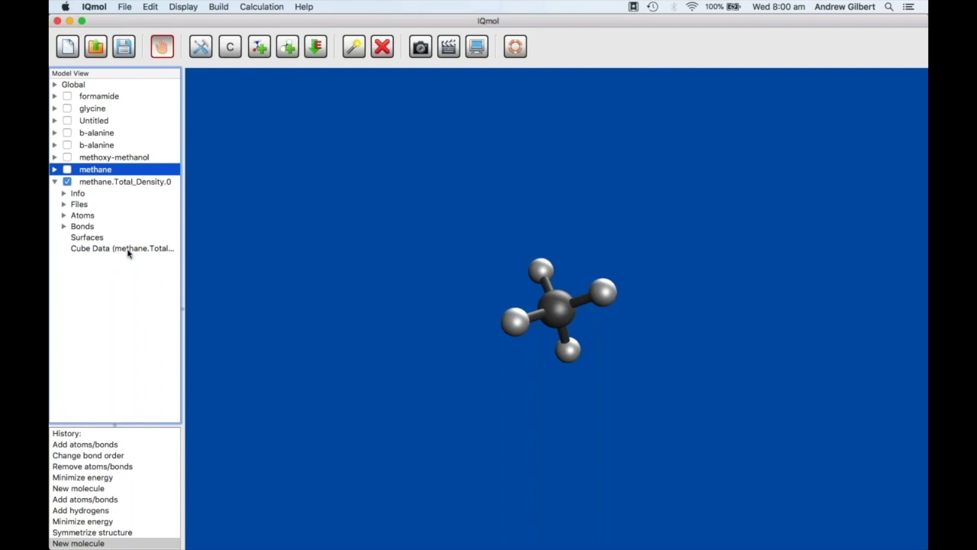
Open the Surface Animator for methane.Total_Density.0's cube data, place it clear of the molecule, and set the starting isovalue to 3.0
{"action": "right_click", "coordinate": [128, 254]}
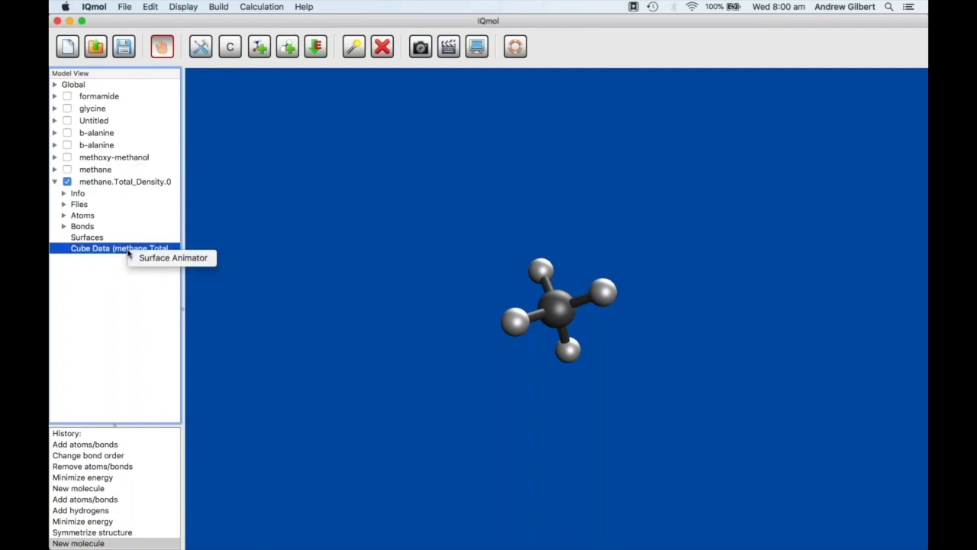
{"action": "left_click", "coordinate": [171, 258]}
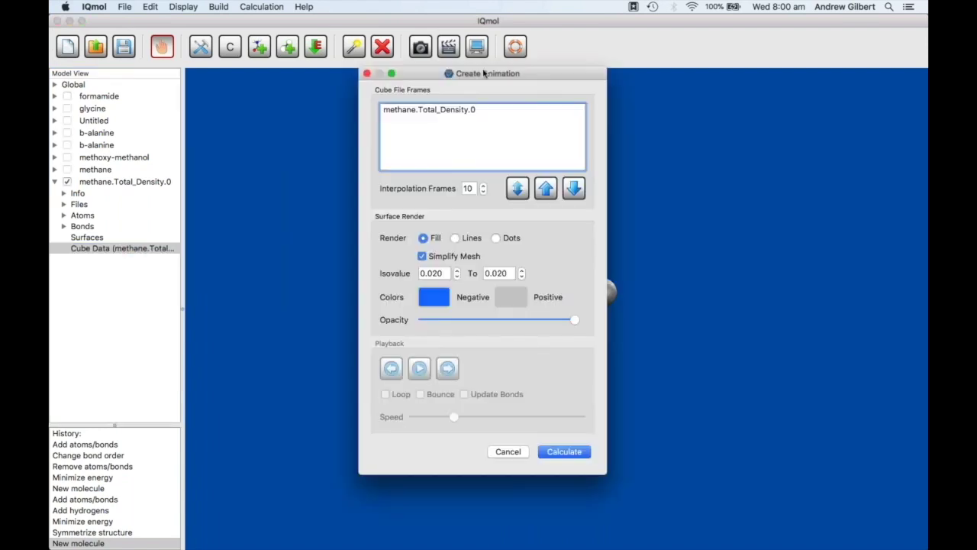
{"action": "left_click_drag", "start_coordinate": [483, 72], "coordinate": [212, 117]}
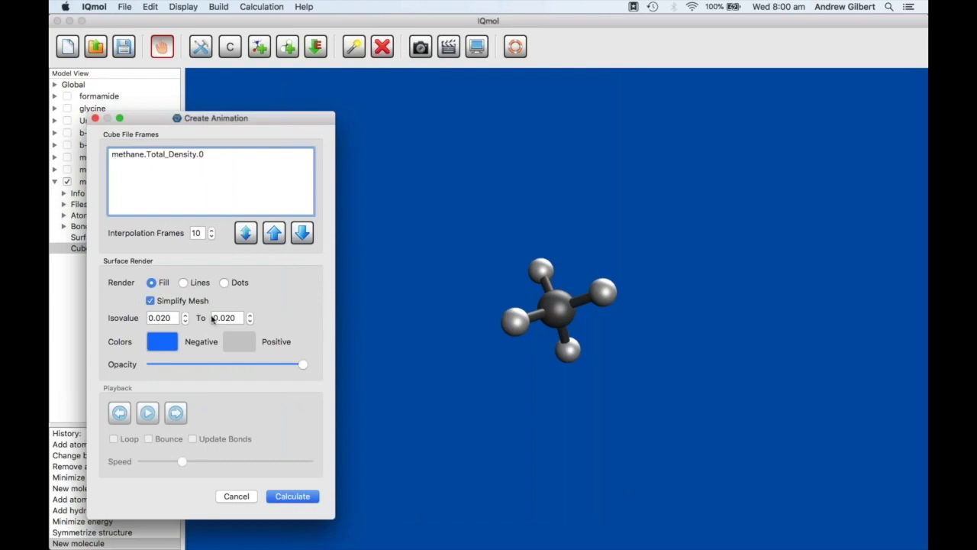
{"action": "double_click", "coordinate": [163, 316]}
{"action": "key", "text": "BackSpace"}
{"action": "type", "text": "3.0"}
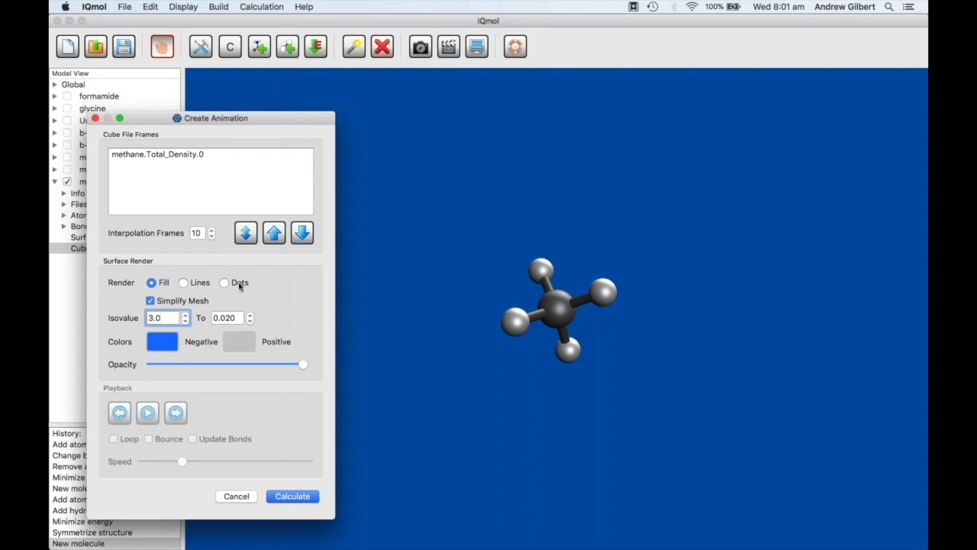
Set 30 interpolation frames, lower the surface opacity slightly, and calculate the animation frames
{"action": "left_click", "coordinate": [198, 232]}
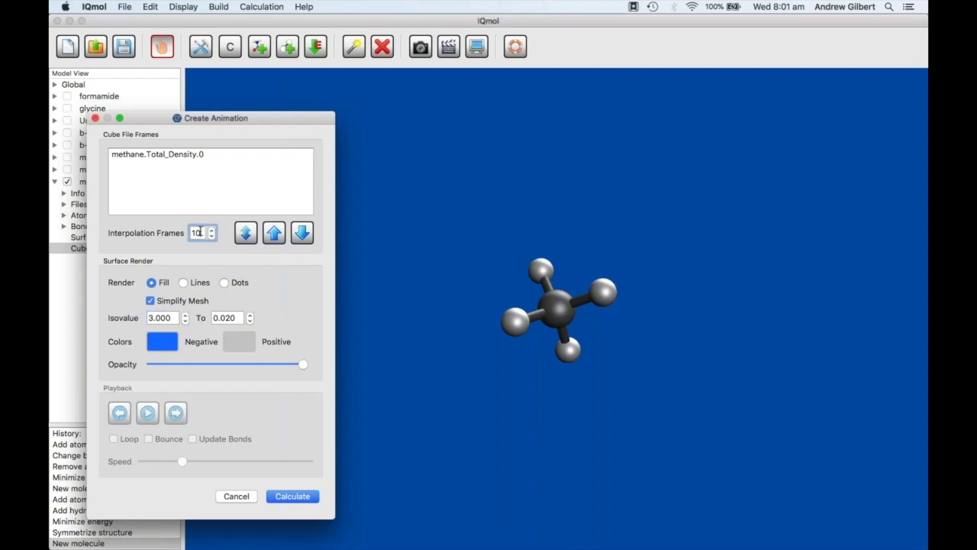
{"action": "double_click", "coordinate": [199, 232]}
{"action": "type", "text": "30"}
{"action": "left_click", "coordinate": [274, 364]}
{"action": "left_click", "coordinate": [290, 497]}
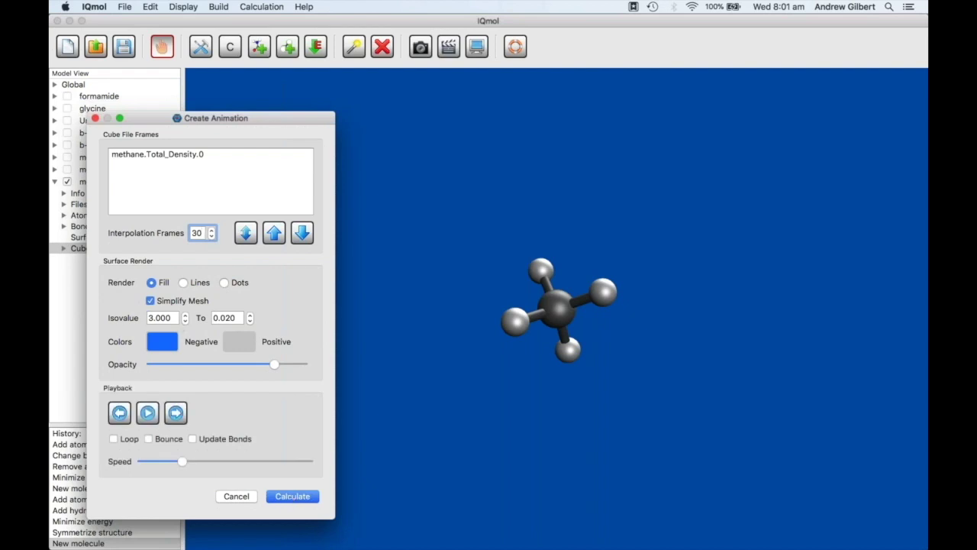
Expand methane.Total_Density.0's Cube Data and look through the calculated frames
{"action": "left_click", "coordinate": [137, 22]}
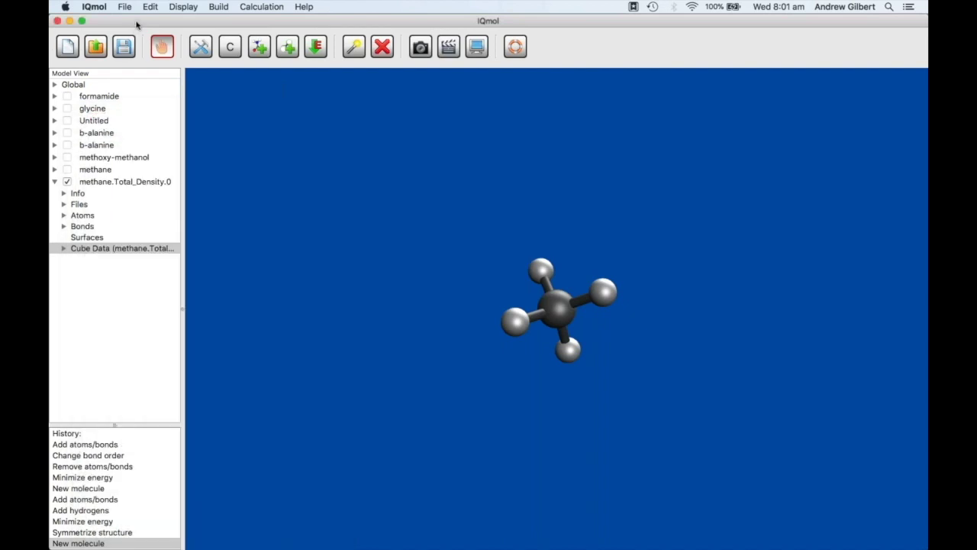
{"action": "left_click", "coordinate": [64, 249]}
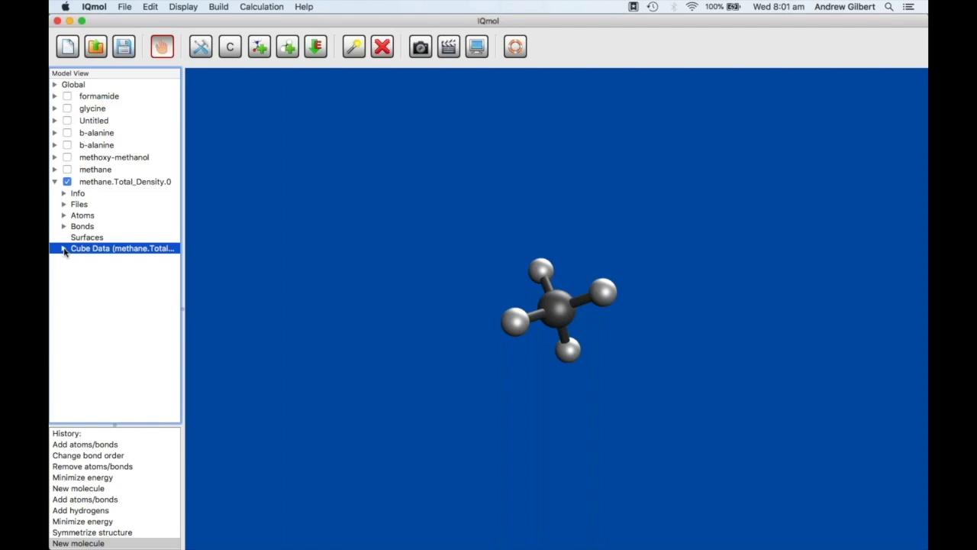
{"action": "left_click", "coordinate": [64, 249]}
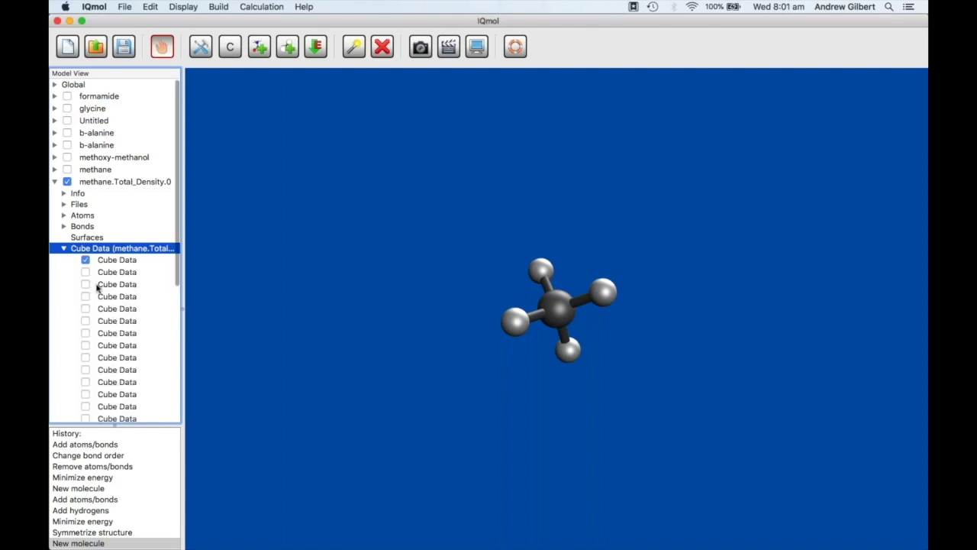
{"action": "scroll", "coordinate": [97, 288], "scroll_direction": "down", "scroll_amount": 1}
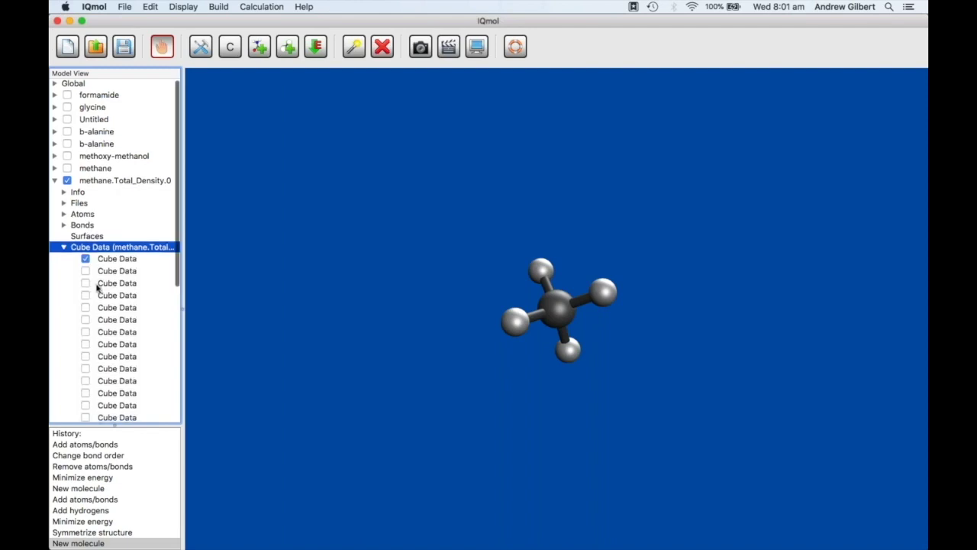
{"action": "scroll", "coordinate": [98, 288], "scroll_direction": "down", "scroll_amount": 10}
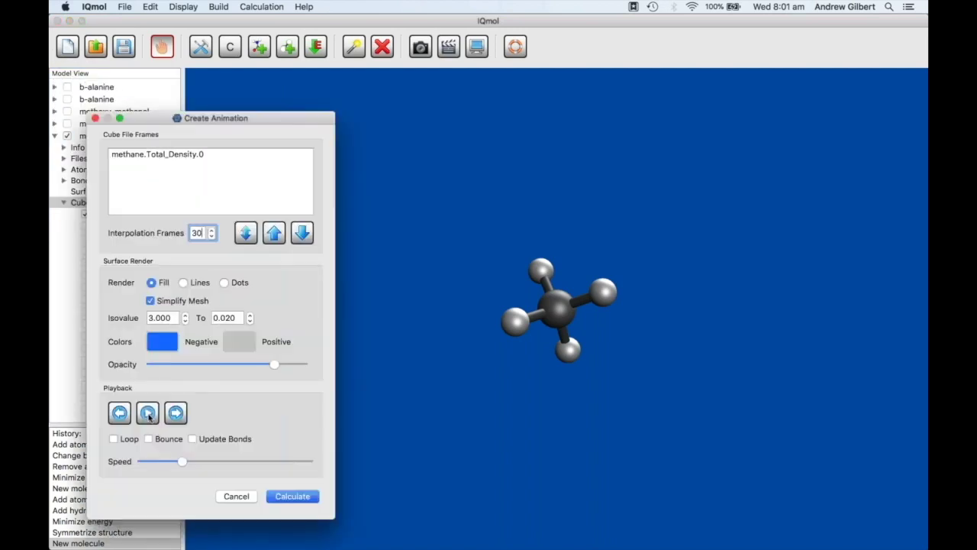
Play the surface animation once and hide the final frame at the end of the Cube Data list
{"action": "left_click", "coordinate": [149, 413]}
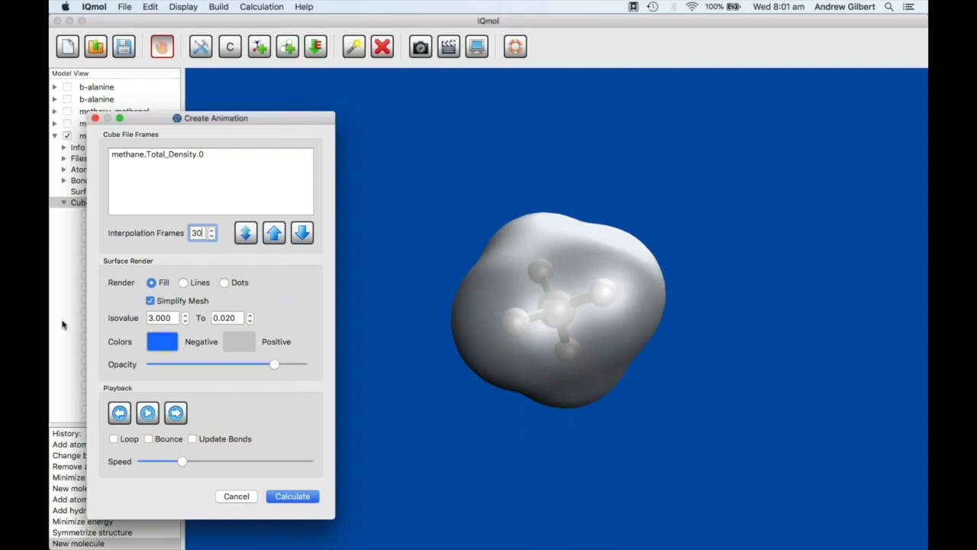
{"action": "key", "text": "Return"}
{"action": "scroll", "coordinate": [105, 312], "scroll_direction": "down", "scroll_amount": 5}
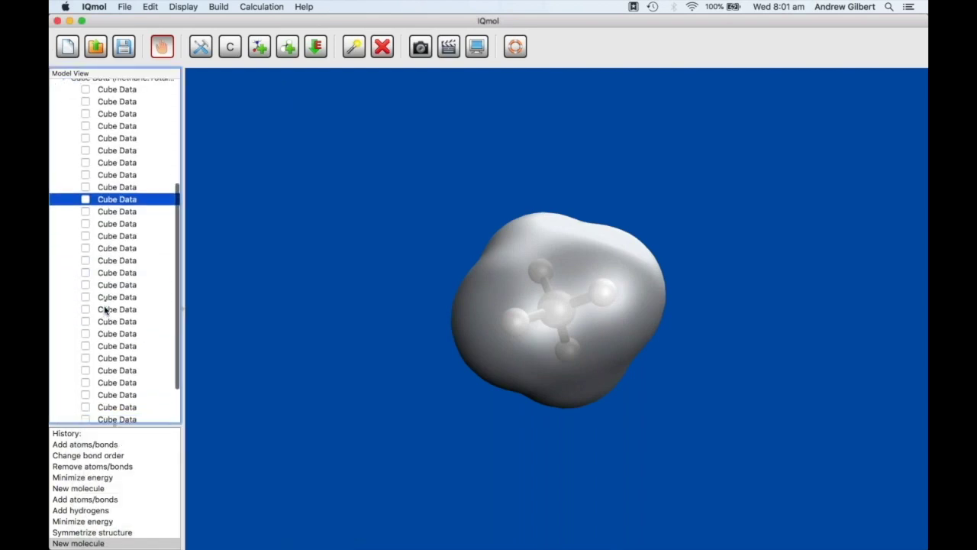
{"action": "scroll", "coordinate": [96, 358], "scroll_direction": "down", "scroll_amount": 2}
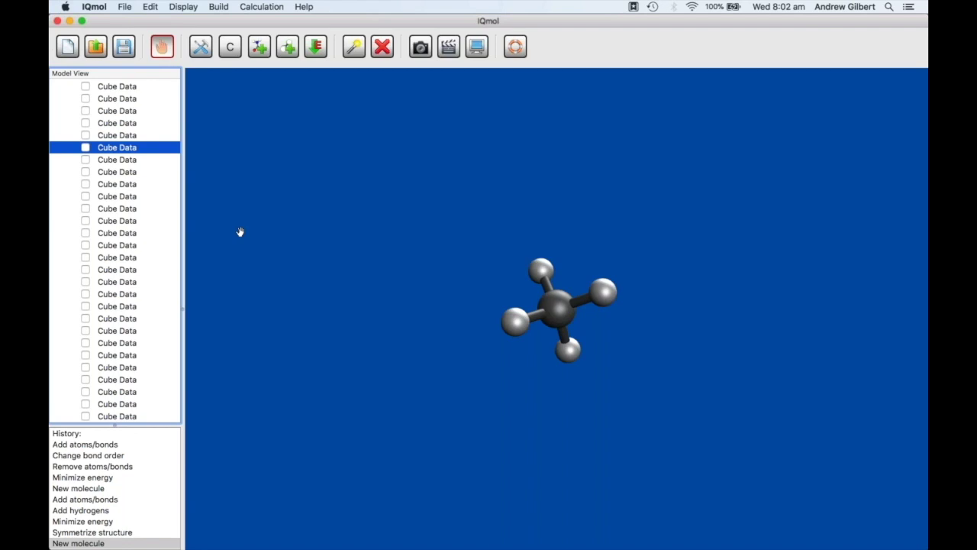
Open the camera configuration, move the camera far from methane to about (-5.56, 116.11, 9.59), and add a path frame at 0 s
{"action": "left_click", "coordinate": [183, 5]}
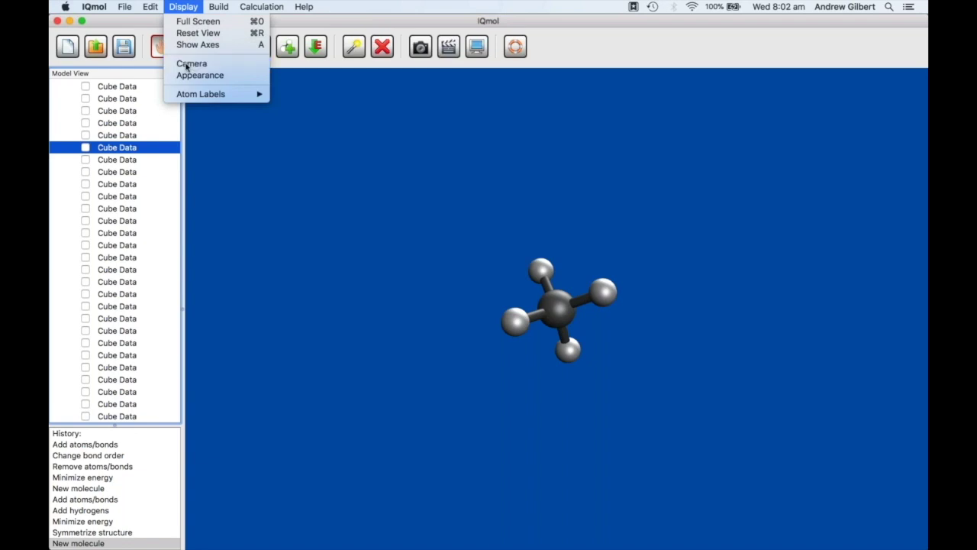
{"action": "left_click", "coordinate": [187, 64]}
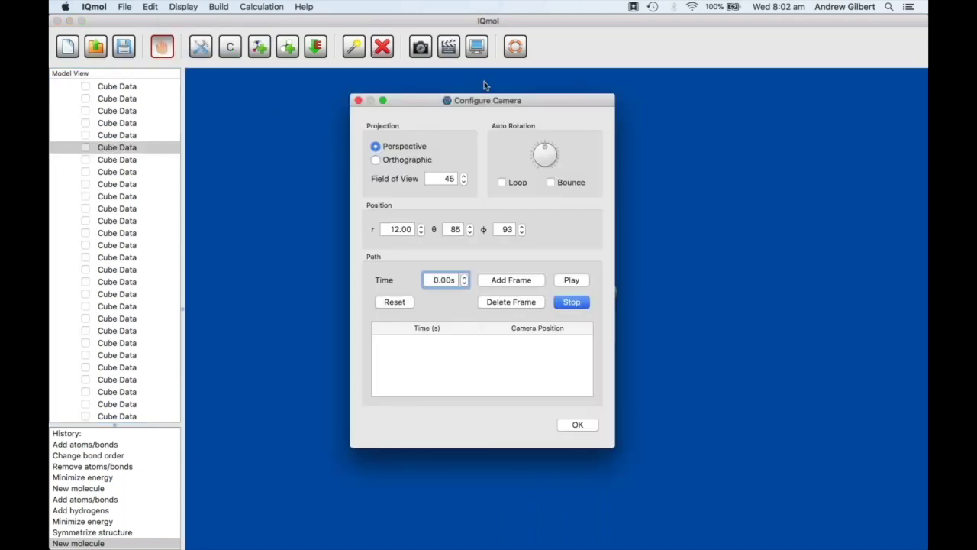
{"action": "left_click_drag", "start_coordinate": [489, 103], "coordinate": [219, 183]}
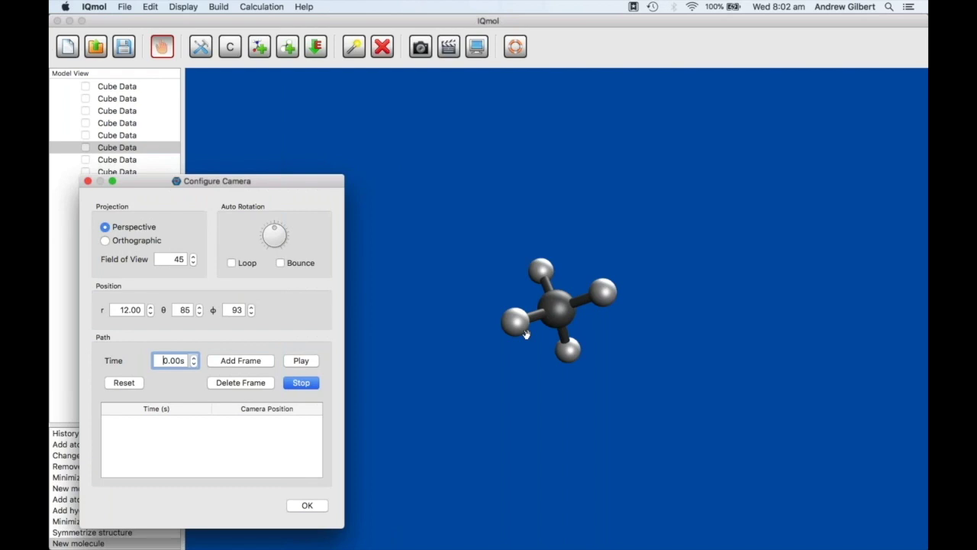
{"action": "scroll", "coordinate": [525, 333], "scroll_direction": "down", "scroll_amount": 2}
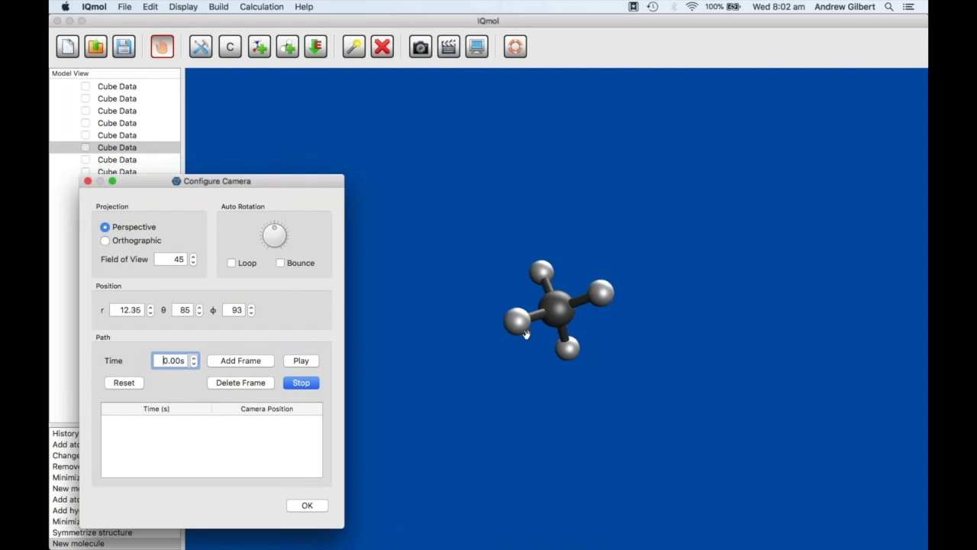
{"action": "scroll", "coordinate": [525, 333], "scroll_direction": "down", "scroll_amount": 3}
{"action": "scroll", "coordinate": [525, 333], "scroll_direction": "down", "scroll_amount": 15}
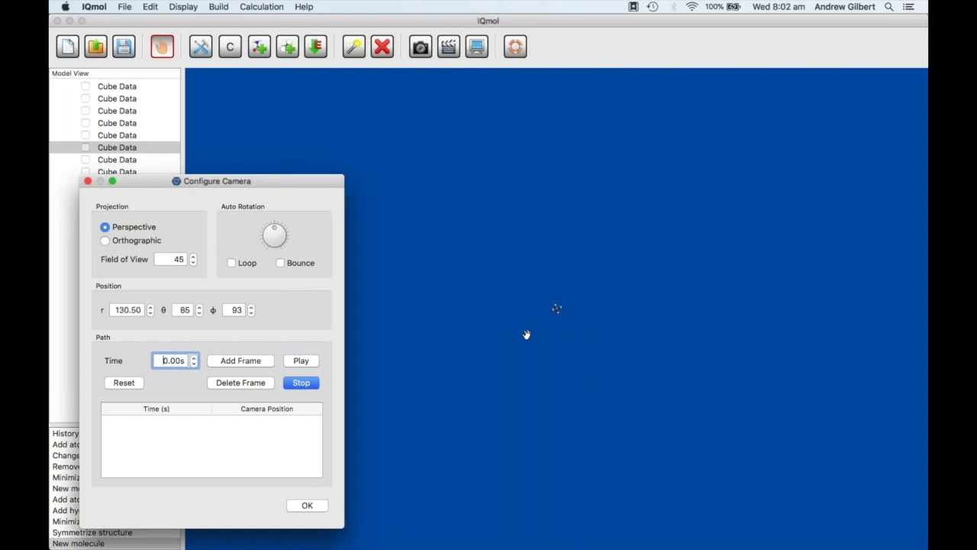
{"action": "scroll", "coordinate": [526, 334], "scroll_direction": "up", "scroll_amount": 2}
{"action": "left_click", "coordinate": [245, 363]}
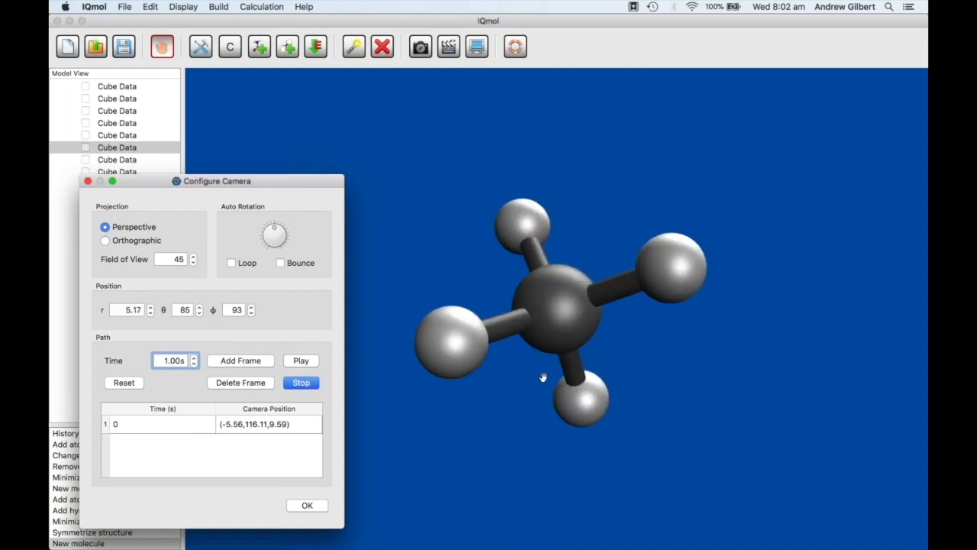
Add a second camera path frame at 5 s with the camera close to methane at r about 6.05, and play the path
{"action": "left_click", "coordinate": [194, 357]}
{"action": "left_click", "coordinate": [195, 357]}
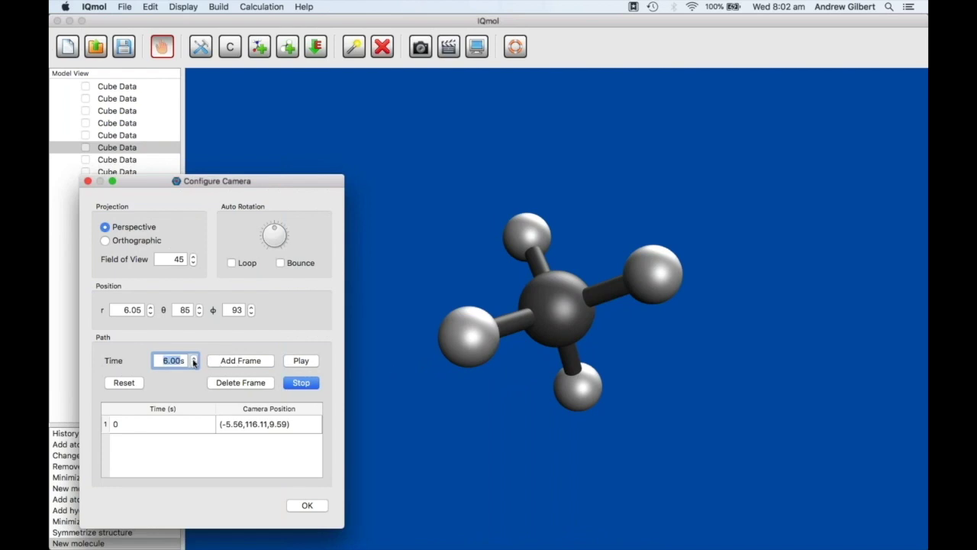
{"action": "left_click", "coordinate": [193, 364]}
{"action": "left_click", "coordinate": [234, 362]}
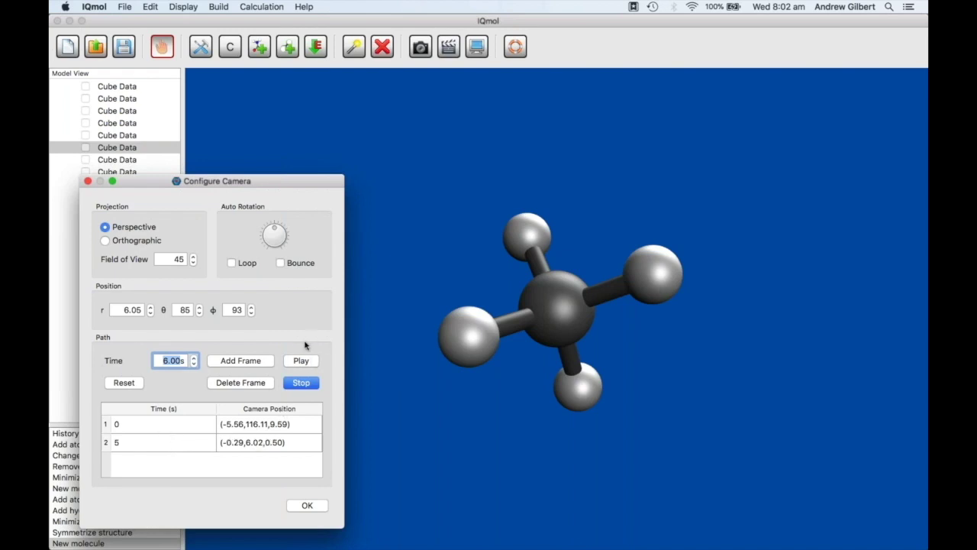
{"action": "left_click", "coordinate": [303, 361]}
Enable Bounce for the camera's auto rotation, try a slow rotation, and bring the main window forward
{"action": "left_click", "coordinate": [281, 264]}
{"action": "left_click_drag", "start_coordinate": [279, 227], "coordinate": [281, 229]}
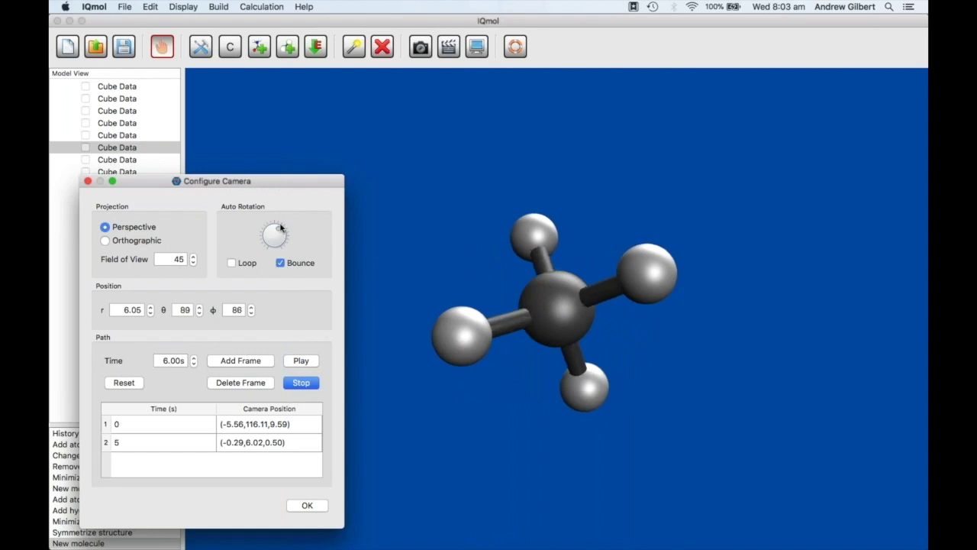
{"action": "left_click_drag", "start_coordinate": [274, 186], "coordinate": [248, 199]}
{"action": "left_click", "coordinate": [303, 6]}
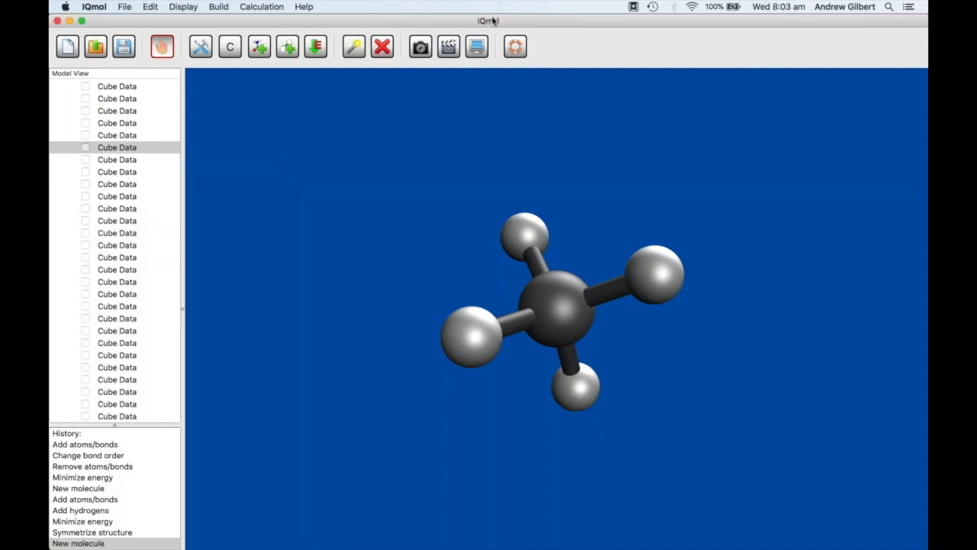
Start recording a QuickTime movie named movie, saved in the methane folder
{"action": "left_click", "coordinate": [448, 47]}
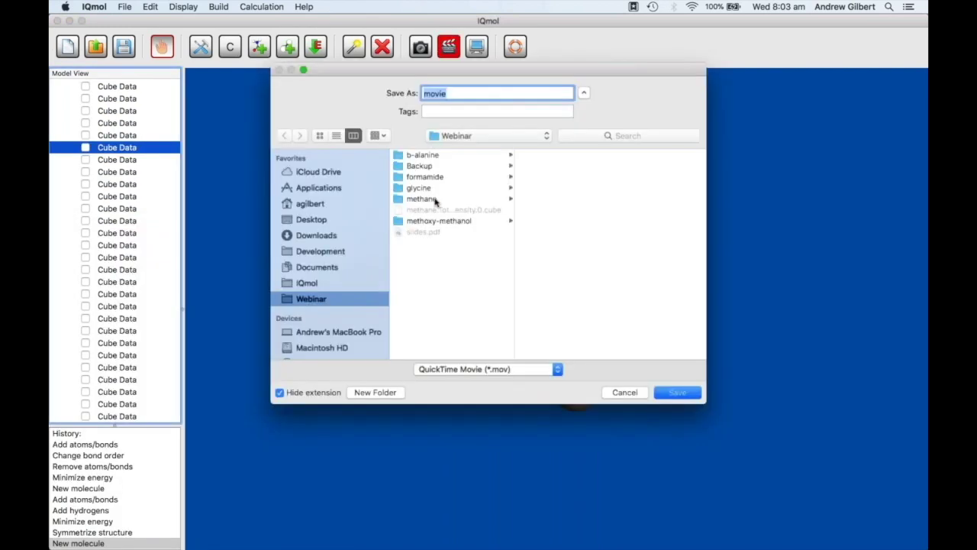
{"action": "left_click", "coordinate": [435, 199]}
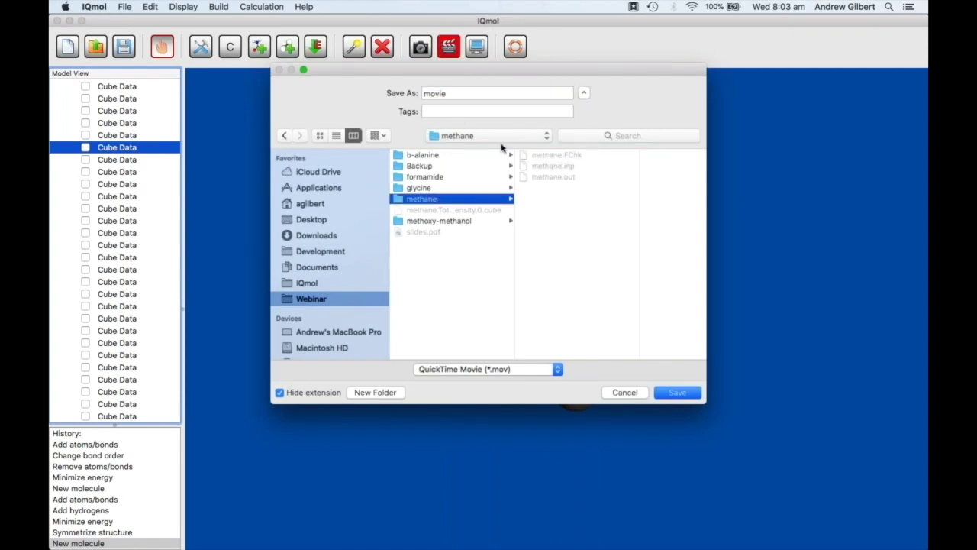
{"action": "key", "text": "Return"}
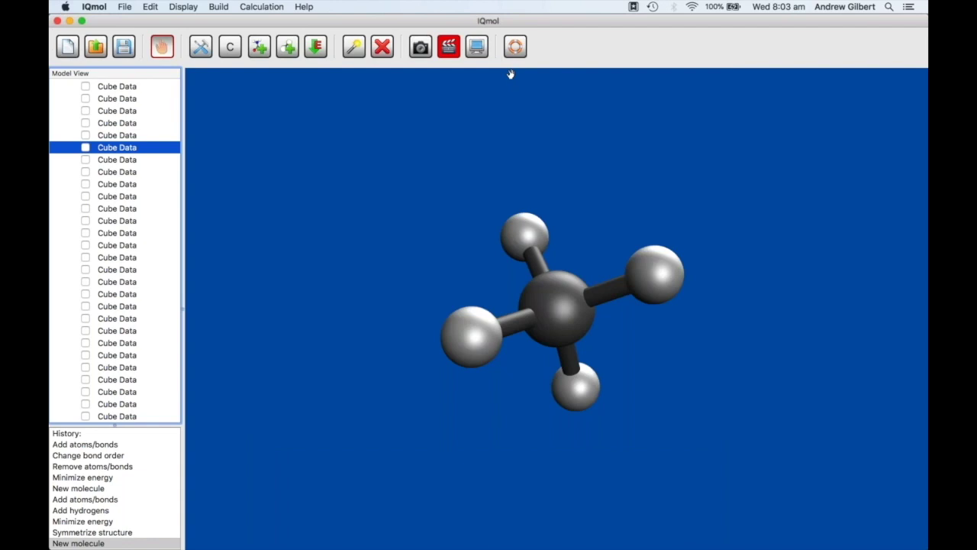
{"action": "left_click", "coordinate": [450, 48]}
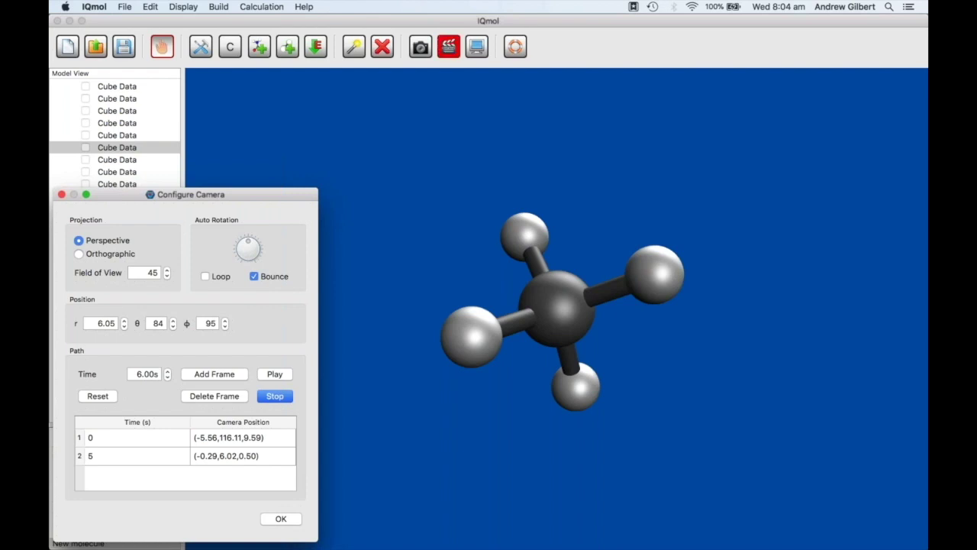
Record the camera path playback followed by the total density surface animation, and stop the movie recording
{"action": "left_click", "coordinate": [277, 374]}
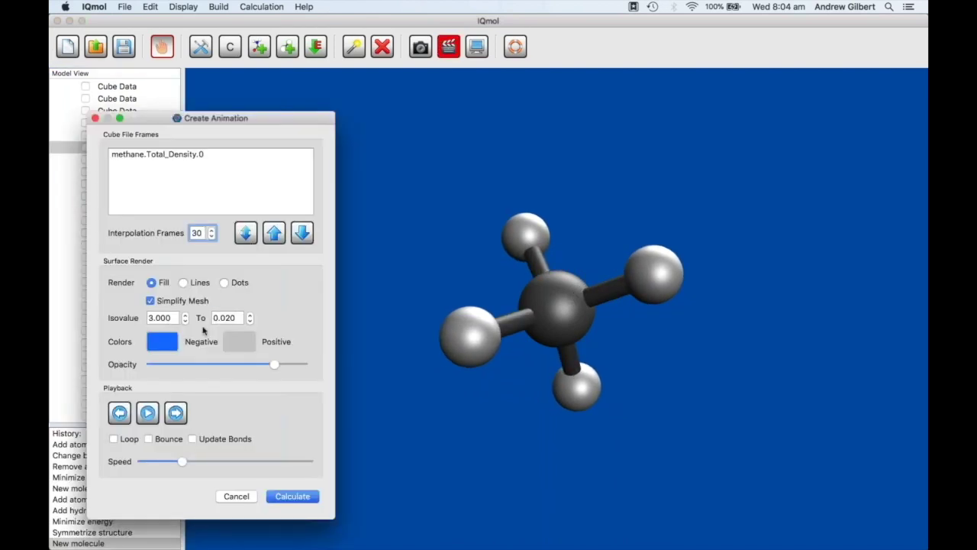
{"action": "left_click", "coordinate": [147, 415]}
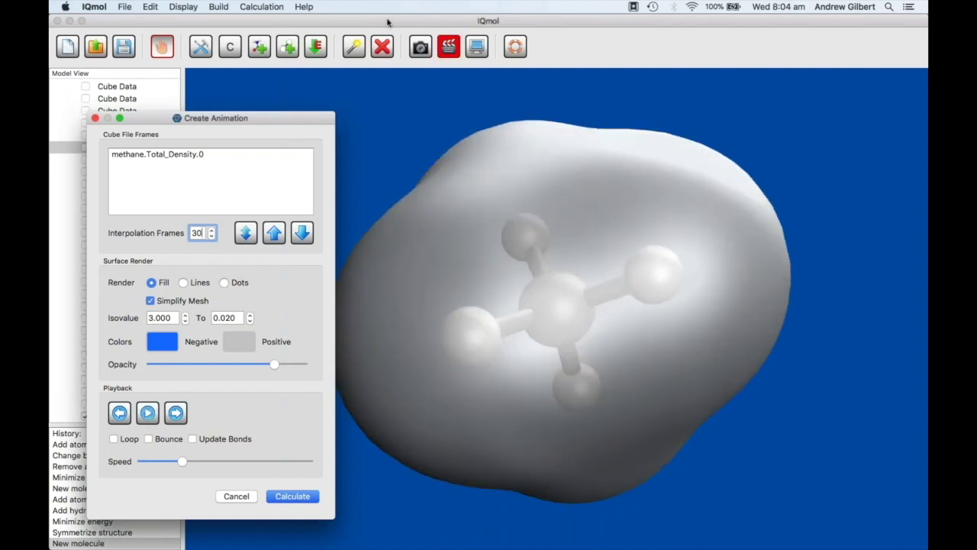
{"action": "left_click", "coordinate": [447, 41]}
{"action": "left_click", "coordinate": [450, 48]}
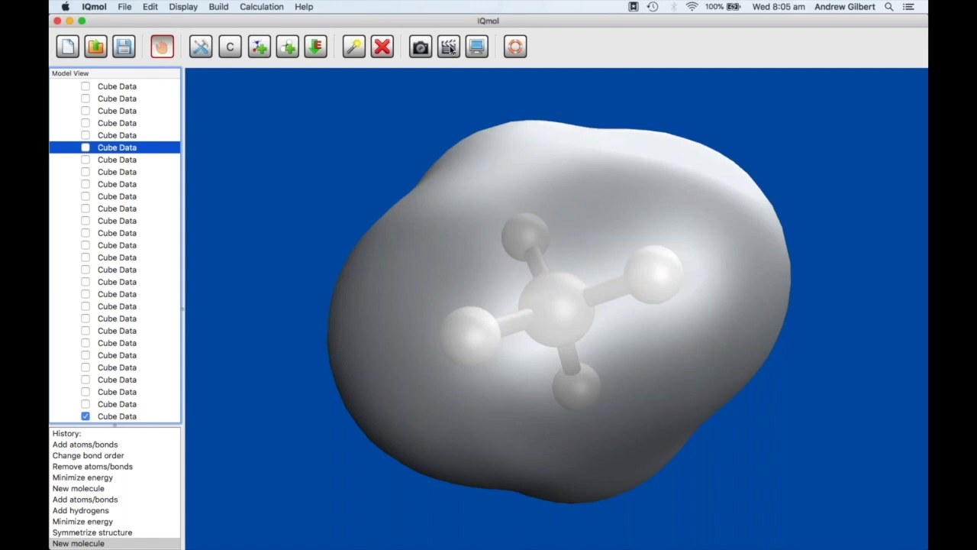
Collapse the Cube Data list, check the movie files in Finder's methane folder, and return to IQmol to remove the image files
{"action": "scroll", "coordinate": [58, 234], "scroll_direction": "up", "scroll_amount": 10}
{"action": "left_click", "coordinate": [64, 248]}
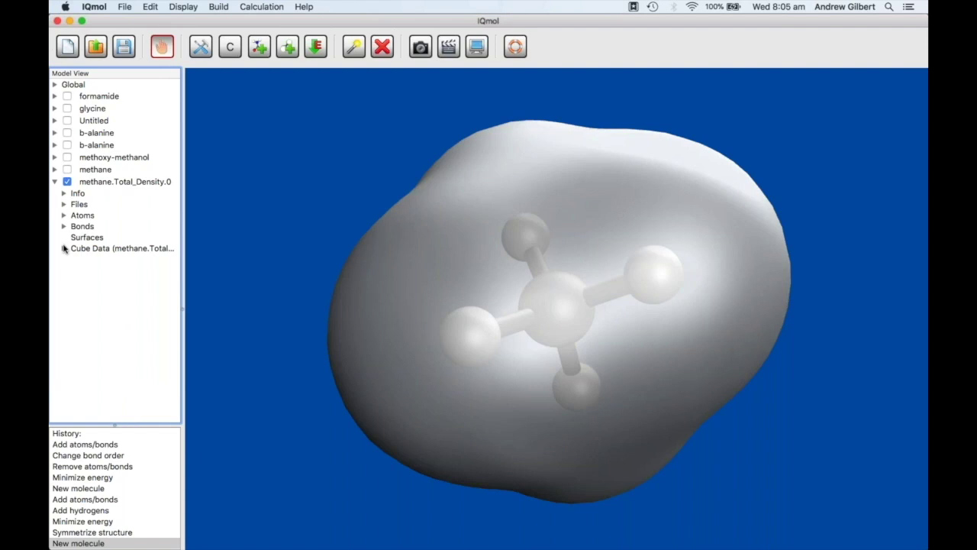
{"action": "key", "text": "super+Tab"}
{"action": "left_click", "coordinate": [374, 288]}
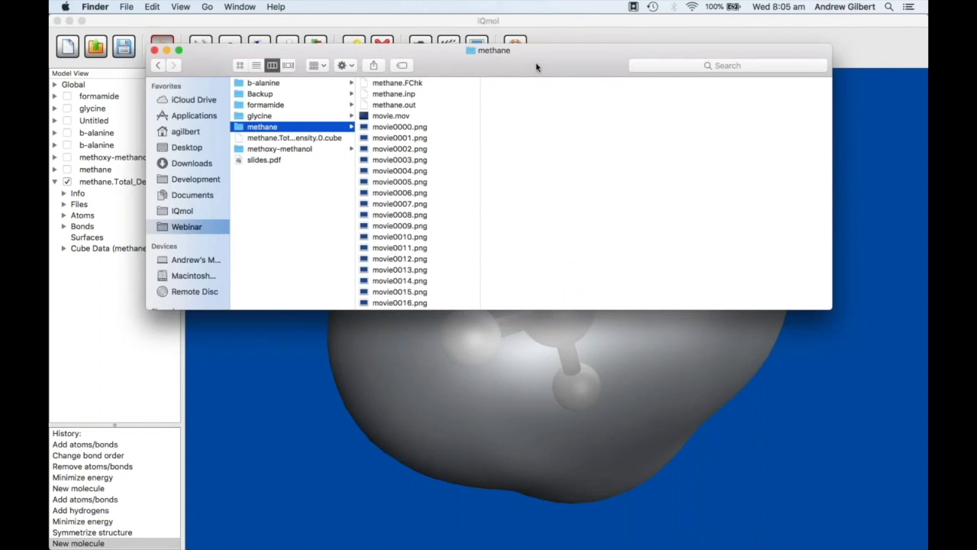
{"action": "left_click_drag", "start_coordinate": [536, 68], "coordinate": [536, 69]}
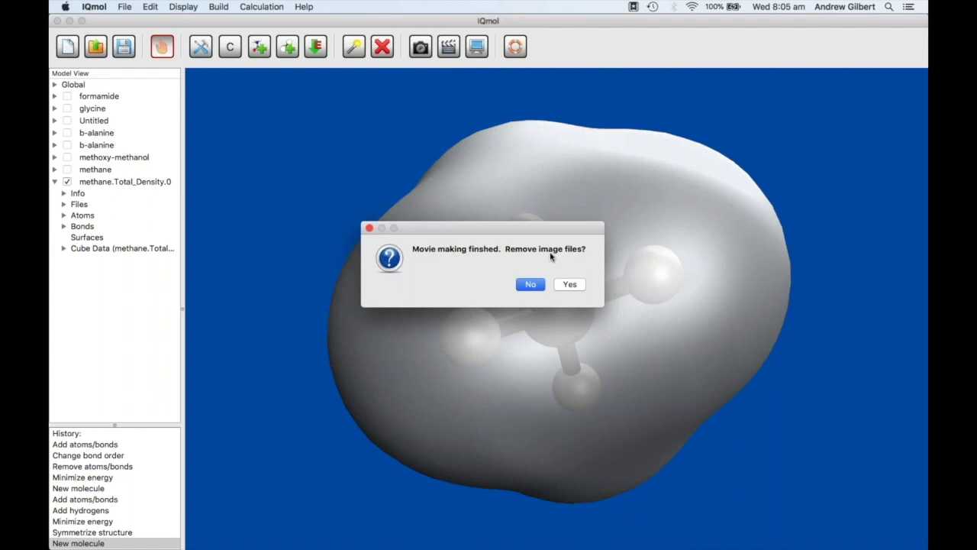
{"action": "left_click", "coordinate": [570, 284]}
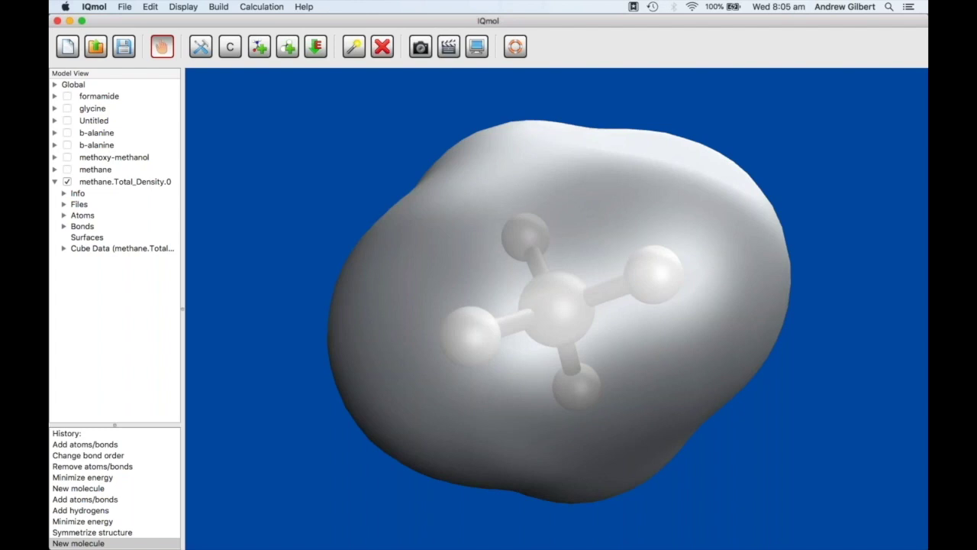
Switch to Finder, move the methane folder window clear of the screen's lower edge, and preview the details of movie.mov
{"action": "key", "text": "super+Tab"}
{"action": "left_click", "coordinate": [374, 279]}
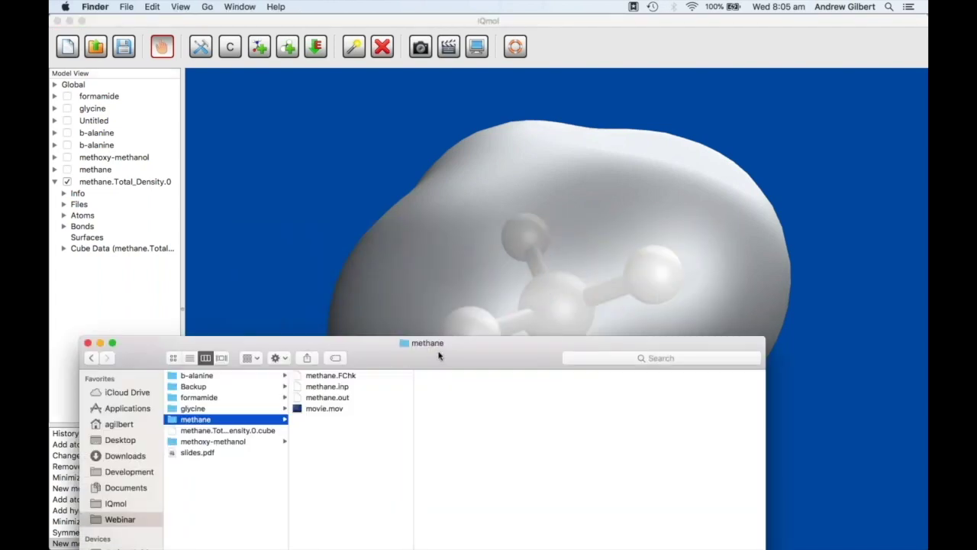
{"action": "left_click_drag", "start_coordinate": [442, 343], "coordinate": [443, 81]}
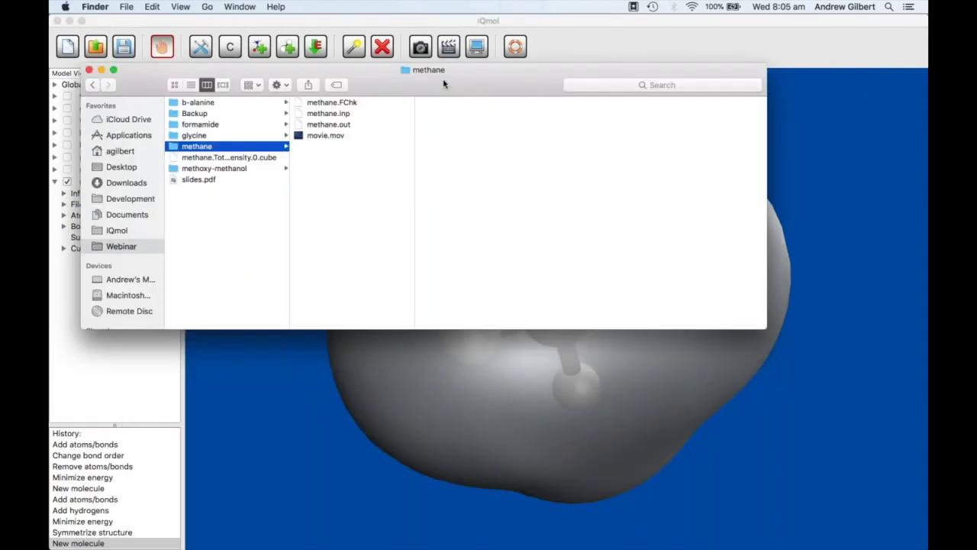
{"action": "left_click", "coordinate": [335, 136]}
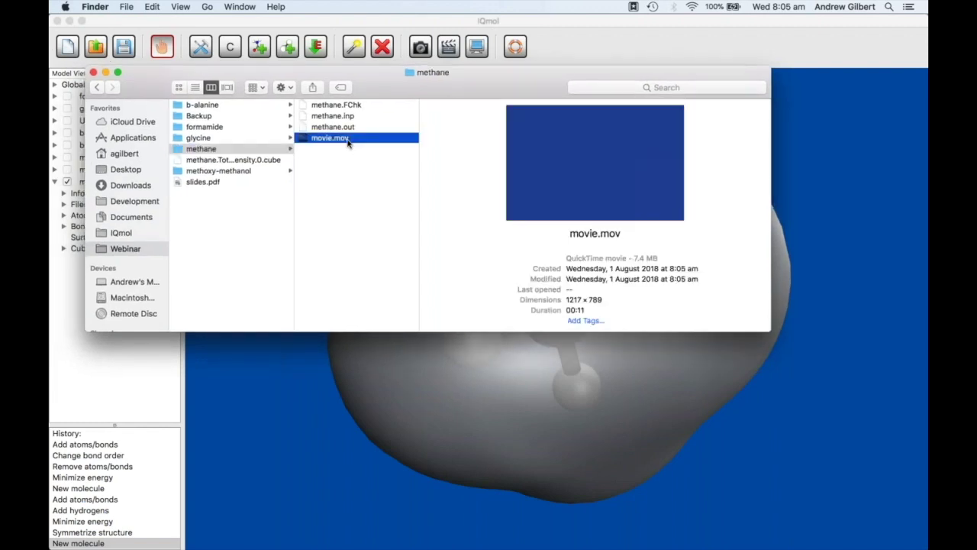
Open movie.mov in QuickTime Player, play the recorded movie through, and quit the player to return to IQmol
{"action": "double_click", "coordinate": [302, 140]}
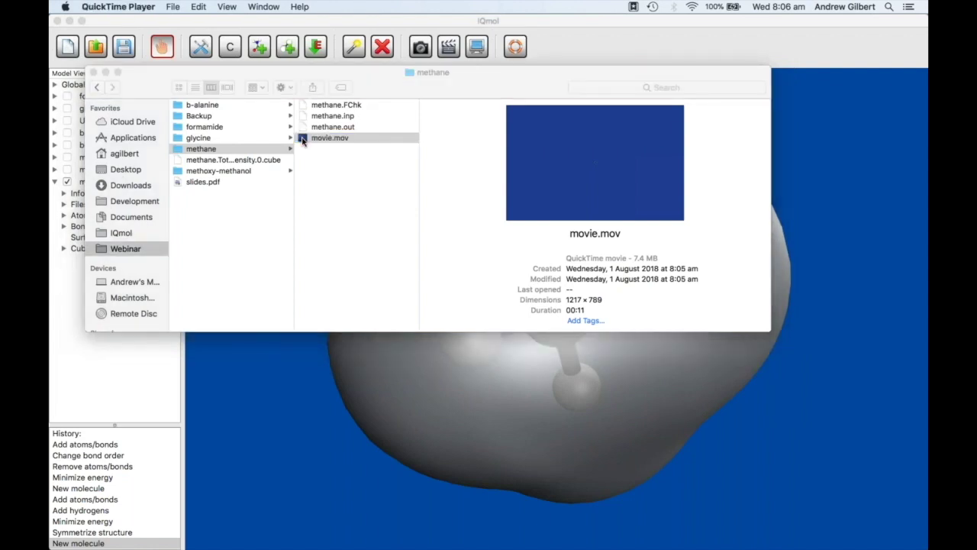
{"action": "key", "text": "space"}
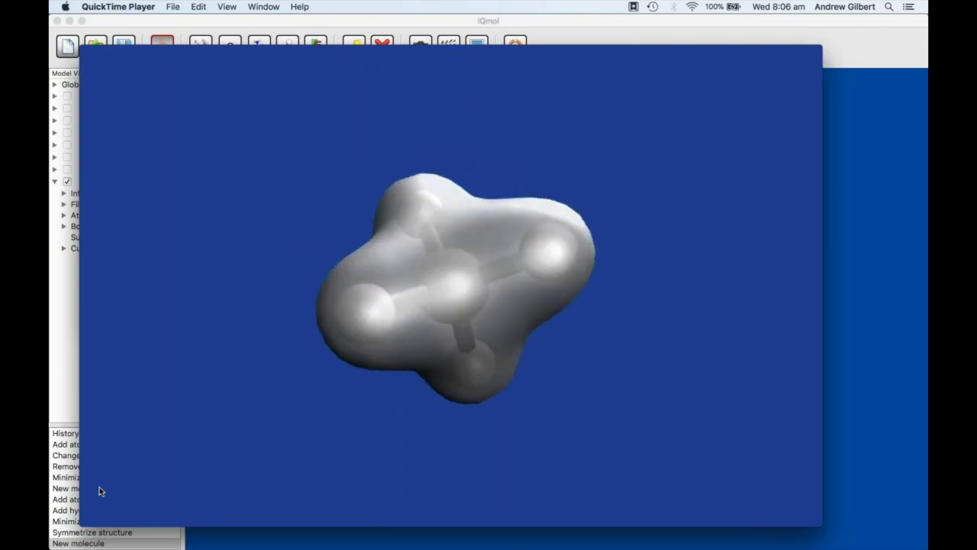
{"action": "mouse_move", "coordinate": [131, 90]}
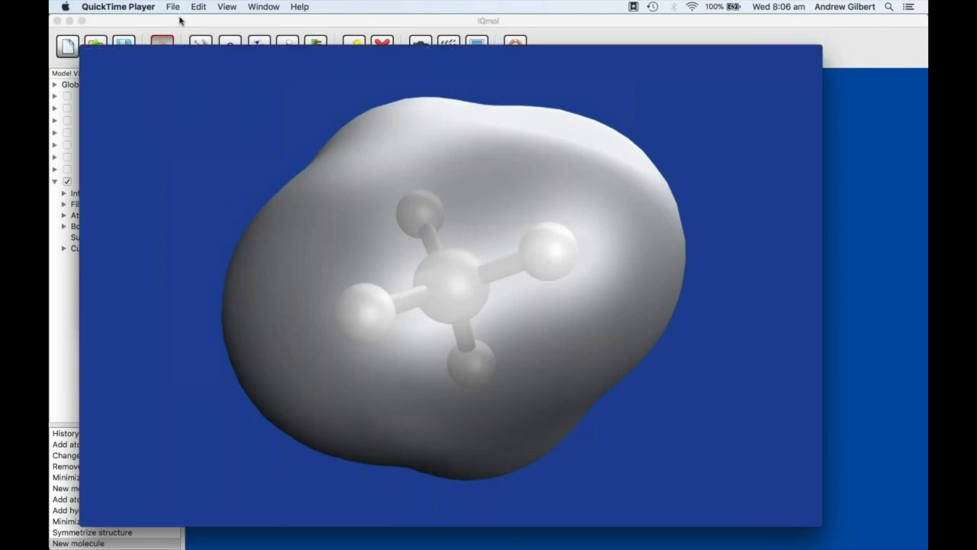
{"action": "key", "text": "super+q"}
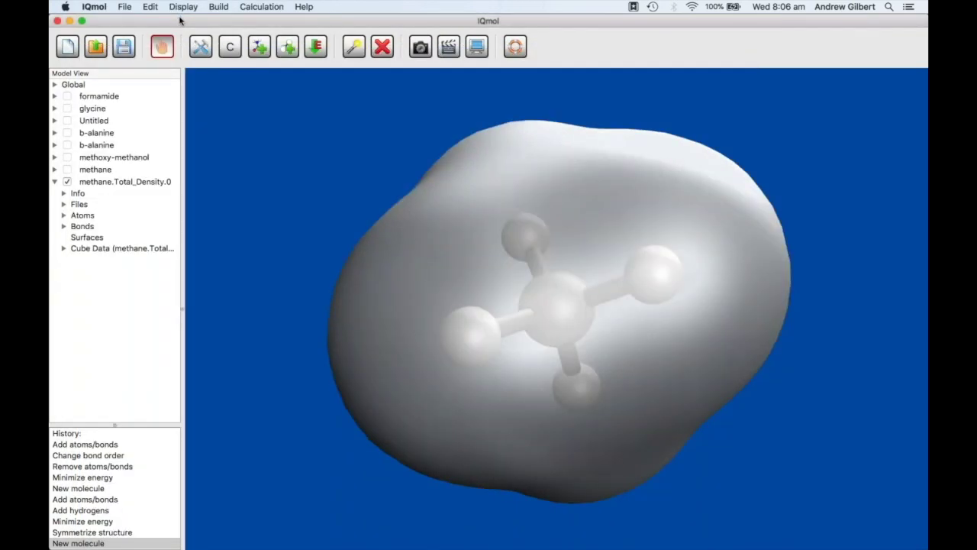